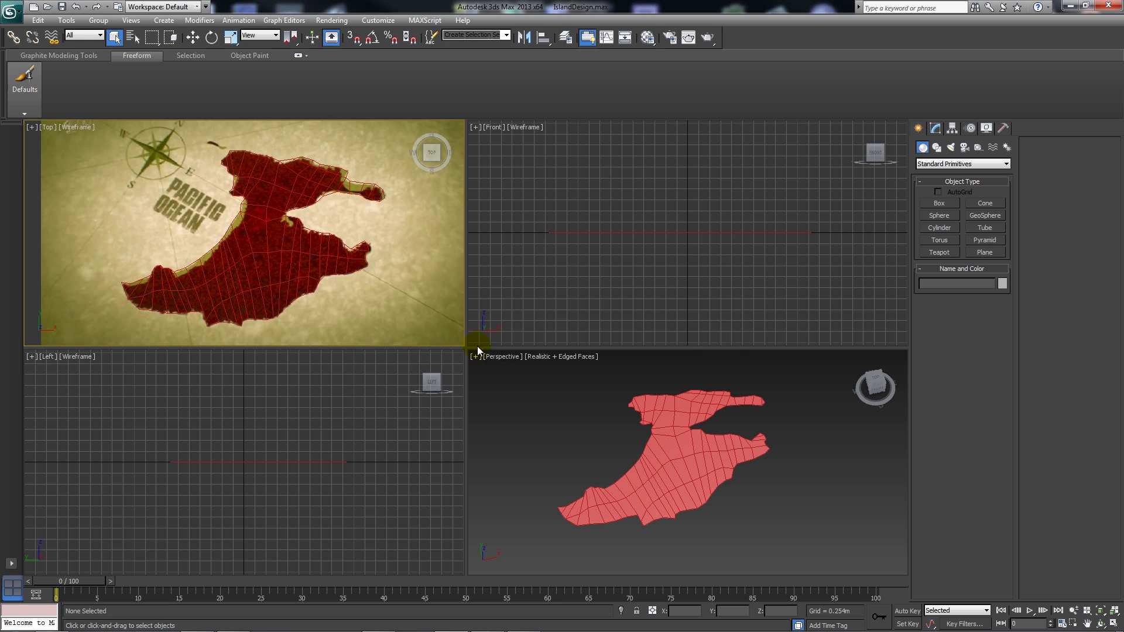
pyautogui.scroll(5, 252, 203)
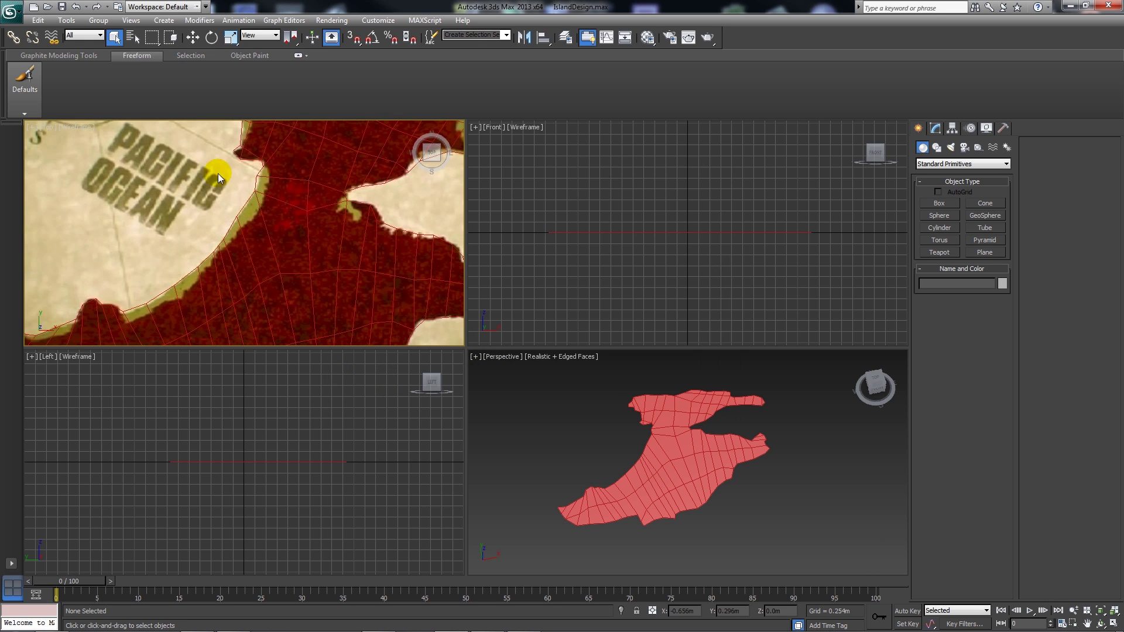
pyautogui.scroll(-5, 326, 181)
pyautogui.scroll(3, 245, 258)
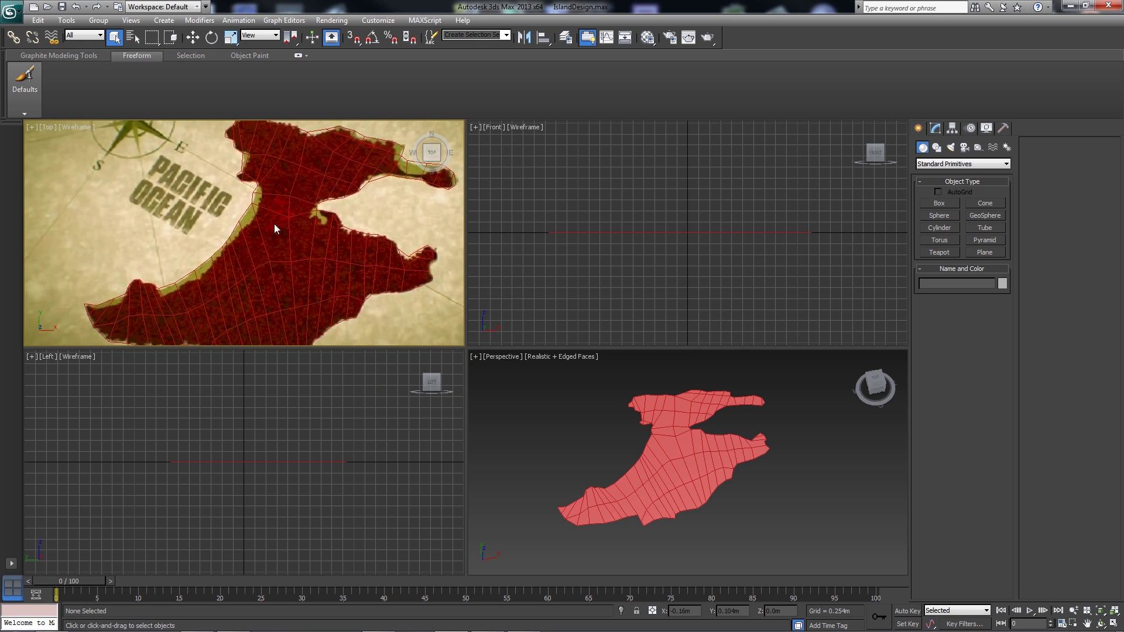
pyautogui.scroll(-2, 348, 215)
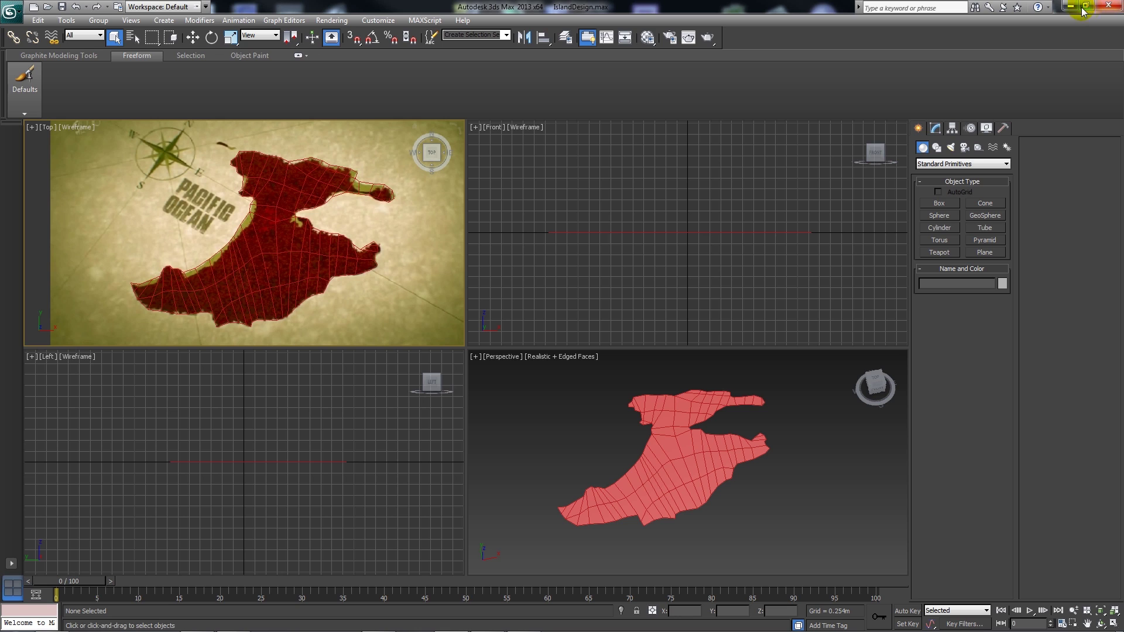
# - Switch to Unity, where TutorialScene of the Survival_Island_Game project is open
pyautogui.moveTo(485, 616)
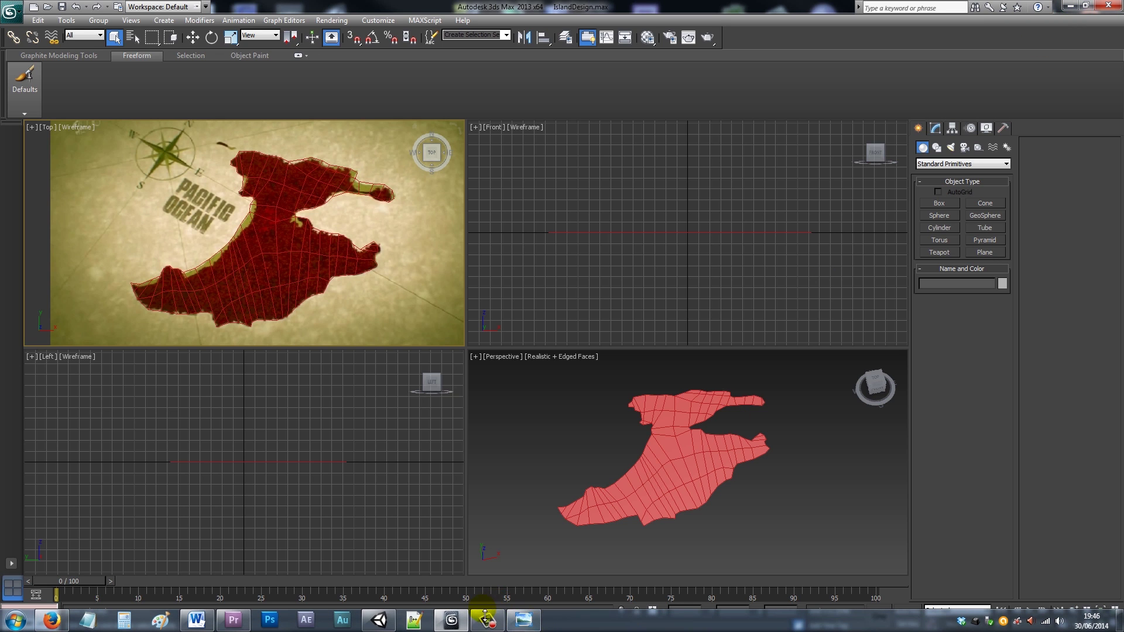
pyautogui.click(379, 619)
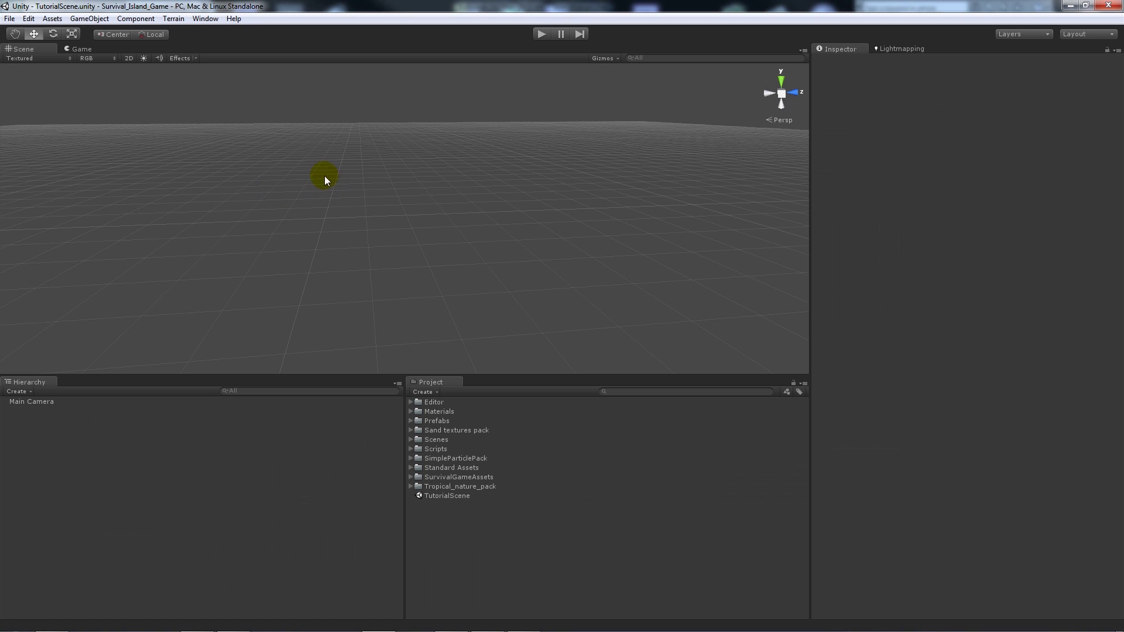
pyautogui.moveTo(324, 176); pyautogui.dragTo(487, 294, button='middle')
pyautogui.scroll(-6, 421, 272)
pyautogui.scroll(-1, 367, 226)
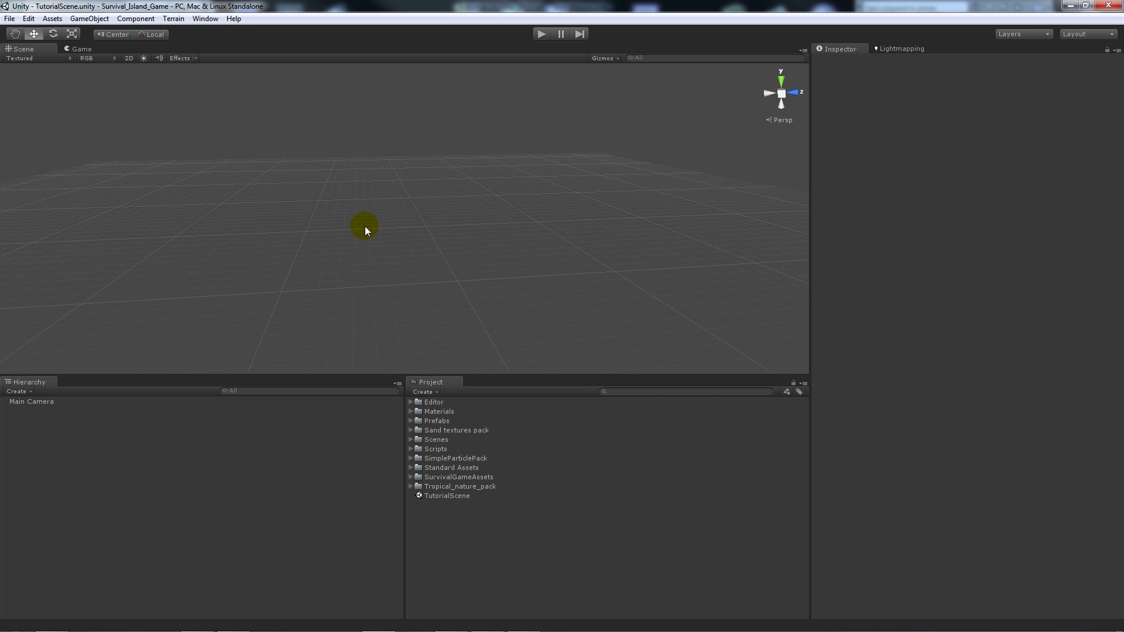
# - Examine the list of standard asset packages available for import into the project
pyautogui.rightClick(469, 523)
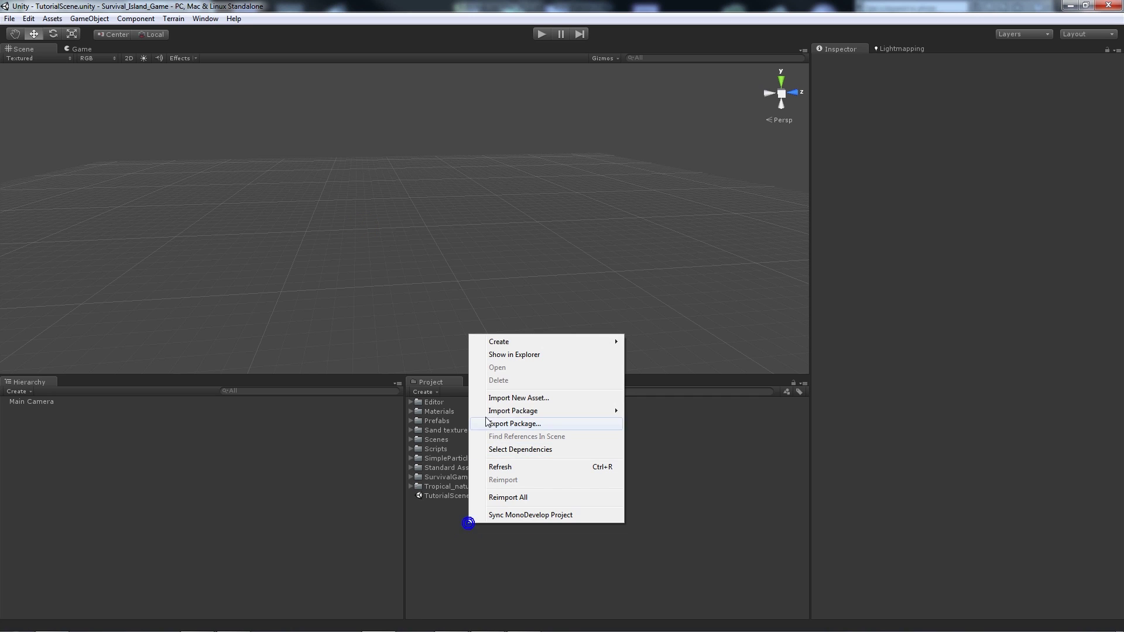
pyautogui.moveTo(518, 410)
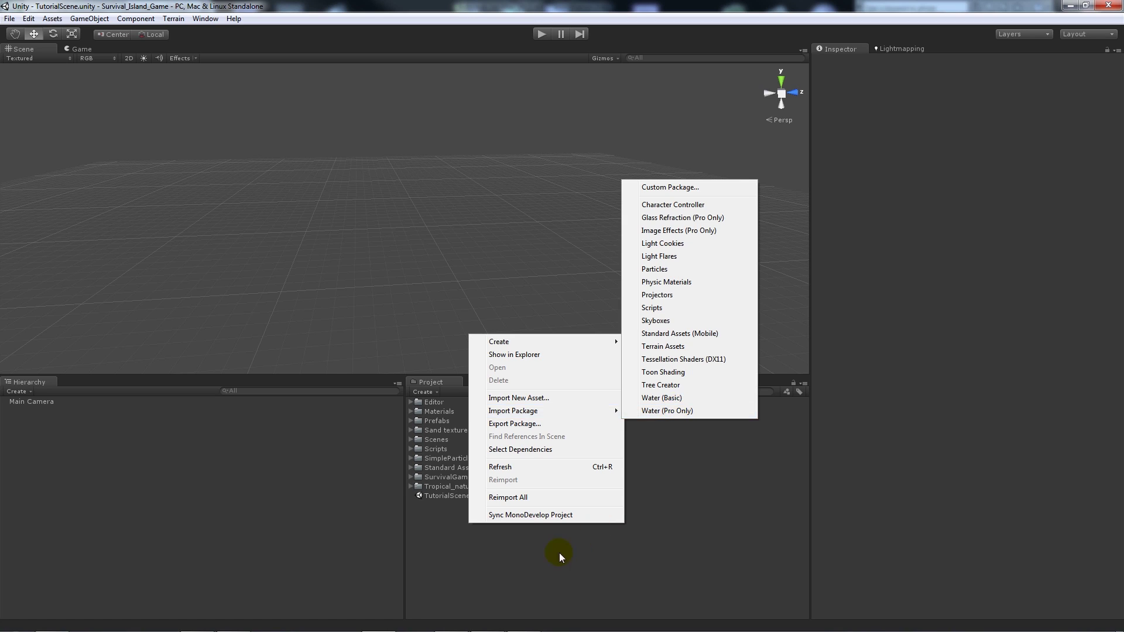
pyautogui.click(527, 562)
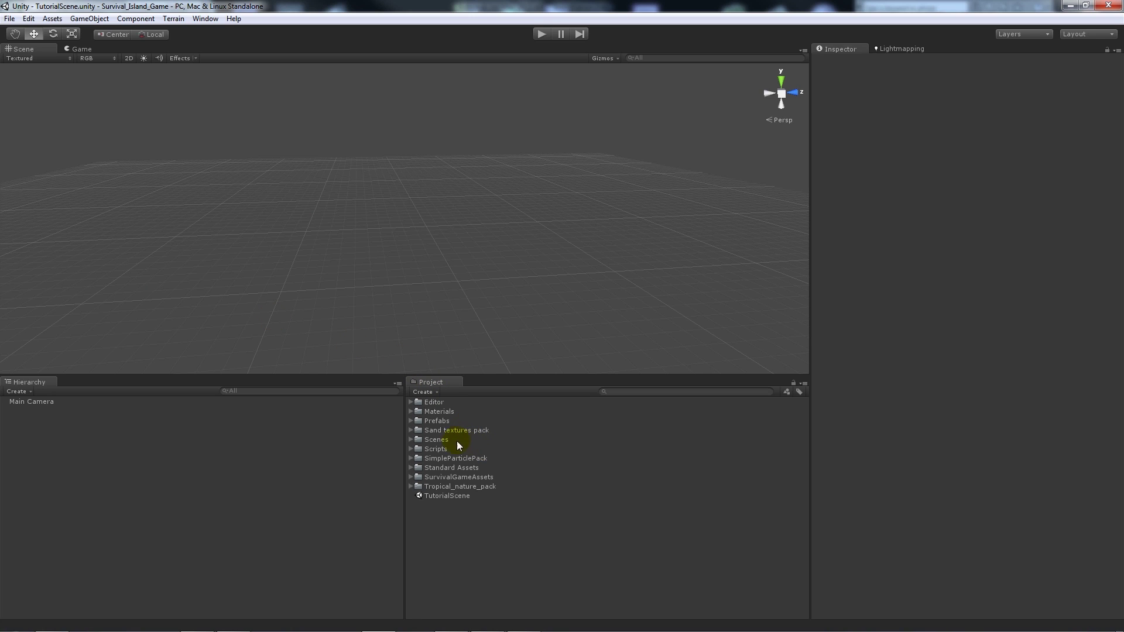
# - Look through the Sand textures pack folder and collapse its Sand 01, Sand 05 and Sand 08 subfolders
pyautogui.click(410, 430)
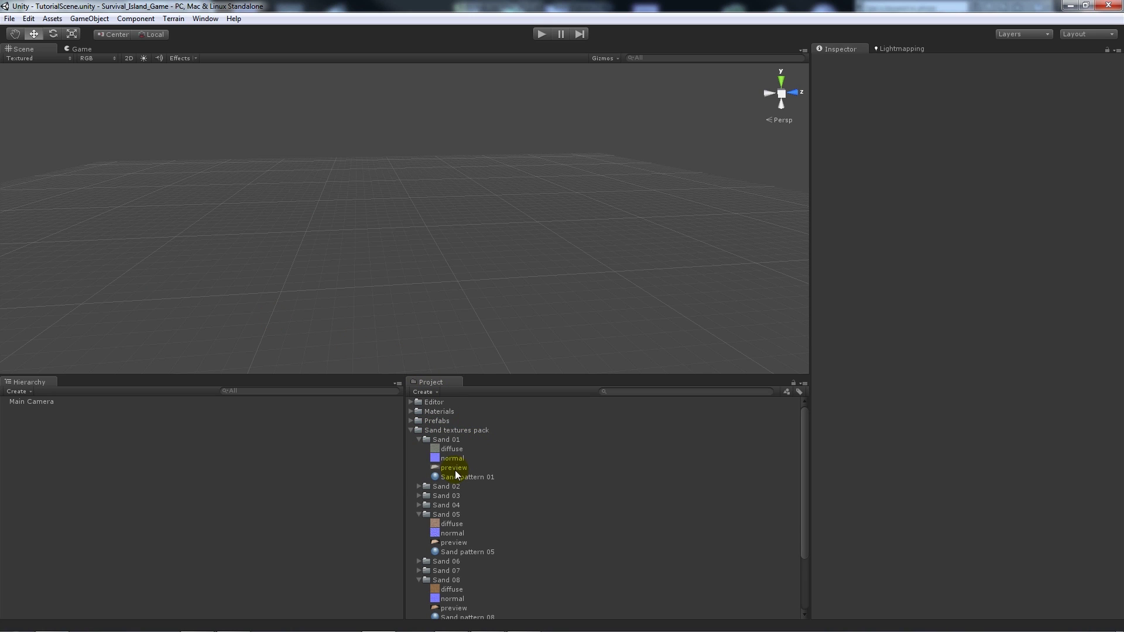
pyautogui.click(418, 439)
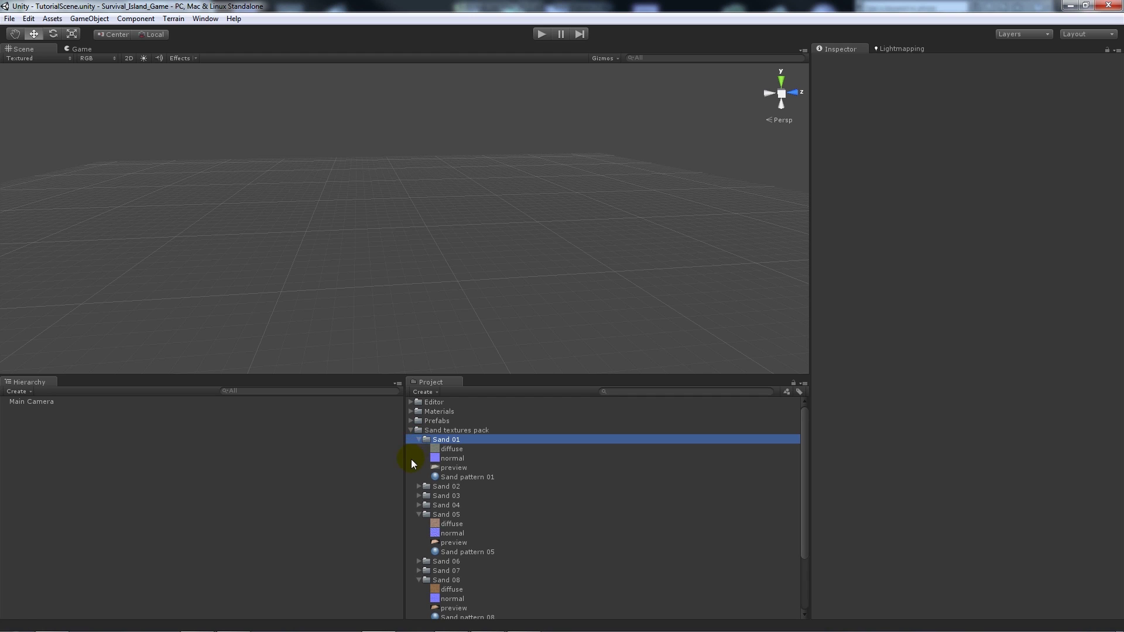
pyautogui.click(430, 430)
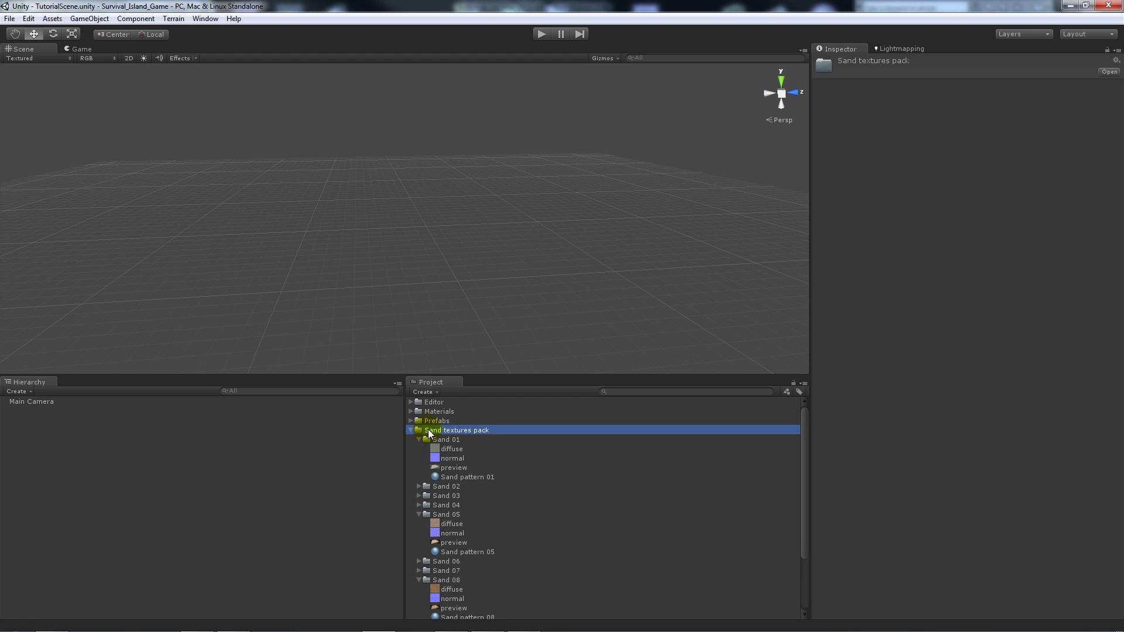
pyautogui.click(419, 439)
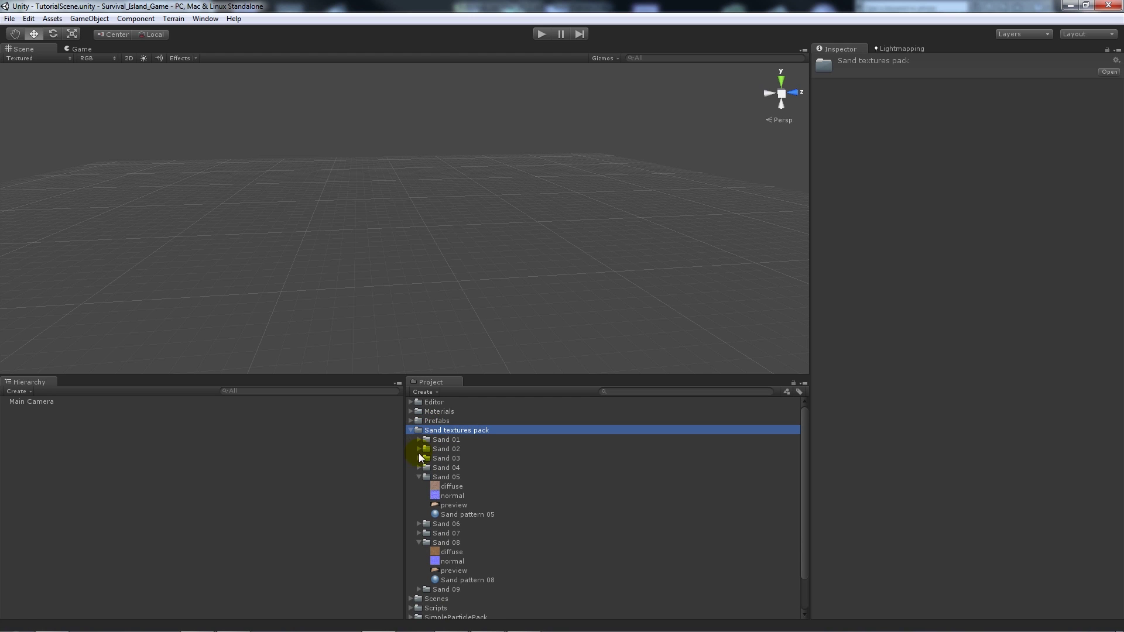
pyautogui.click(418, 476)
pyautogui.click(419, 505)
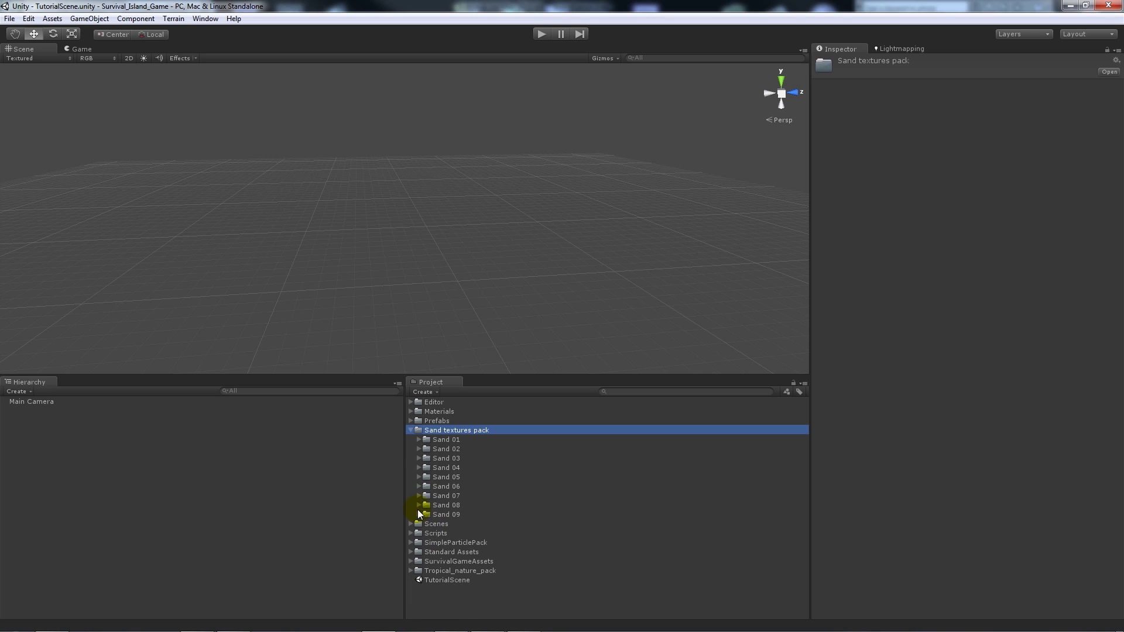
pyautogui.click(411, 430)
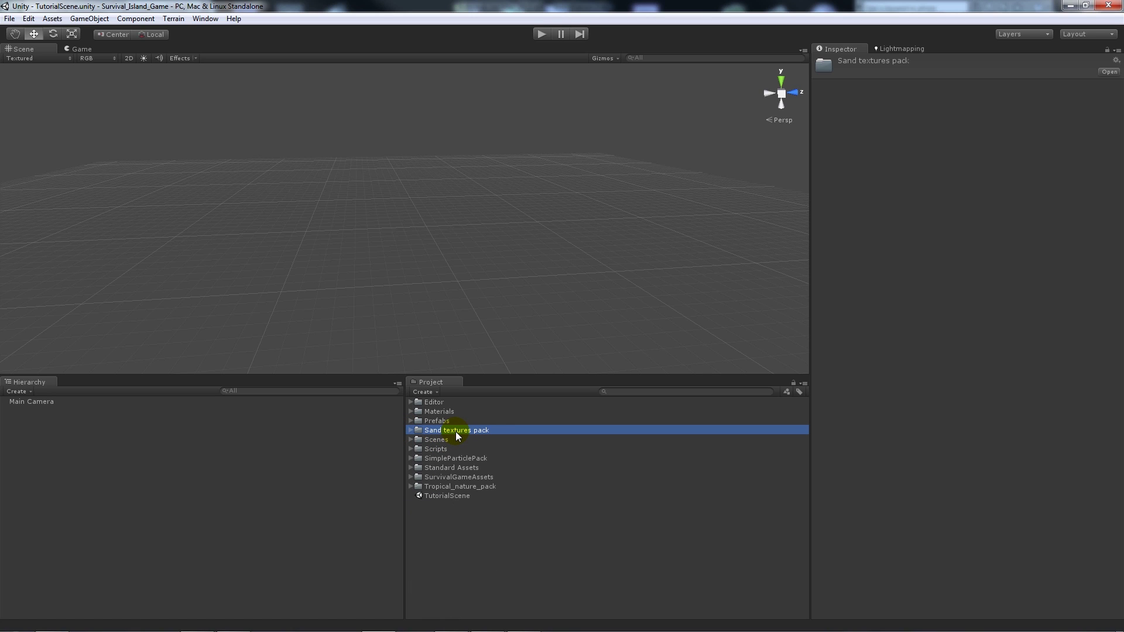
# - Look through the Tropical_nature_pack folder and collapse its Grounds subfolder
pyautogui.click(411, 486)
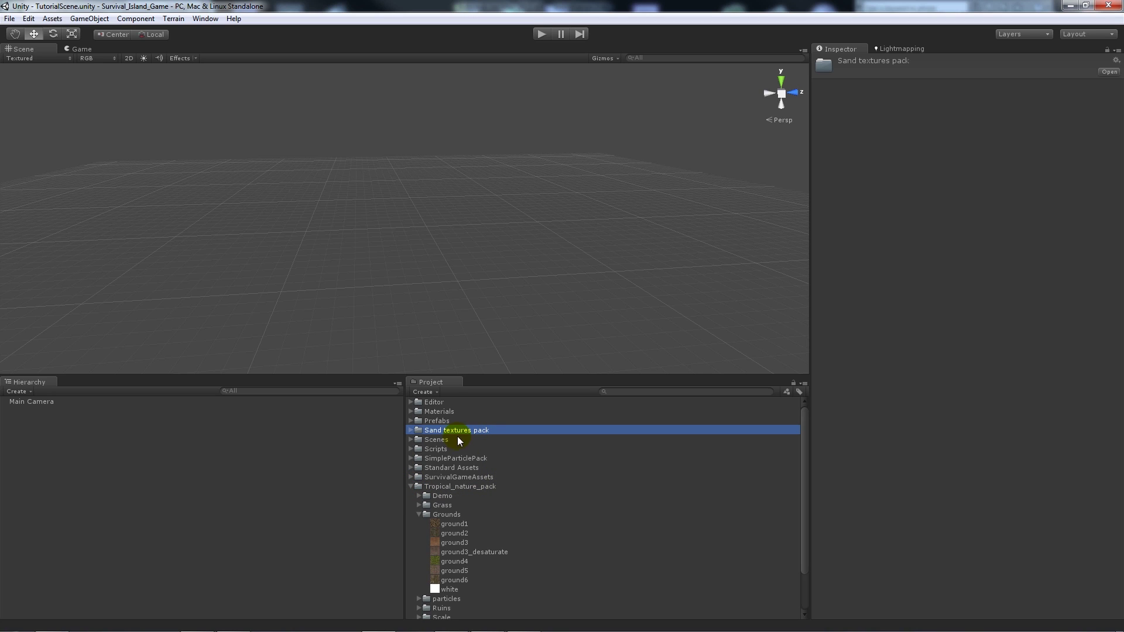
pyautogui.click(419, 514)
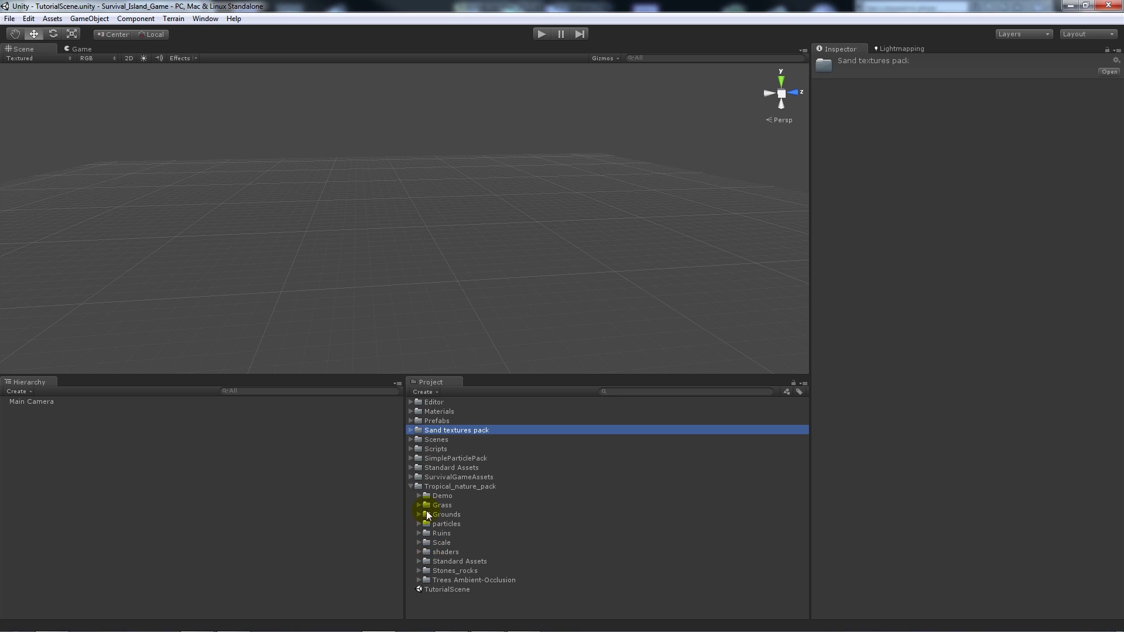
pyautogui.click(411, 487)
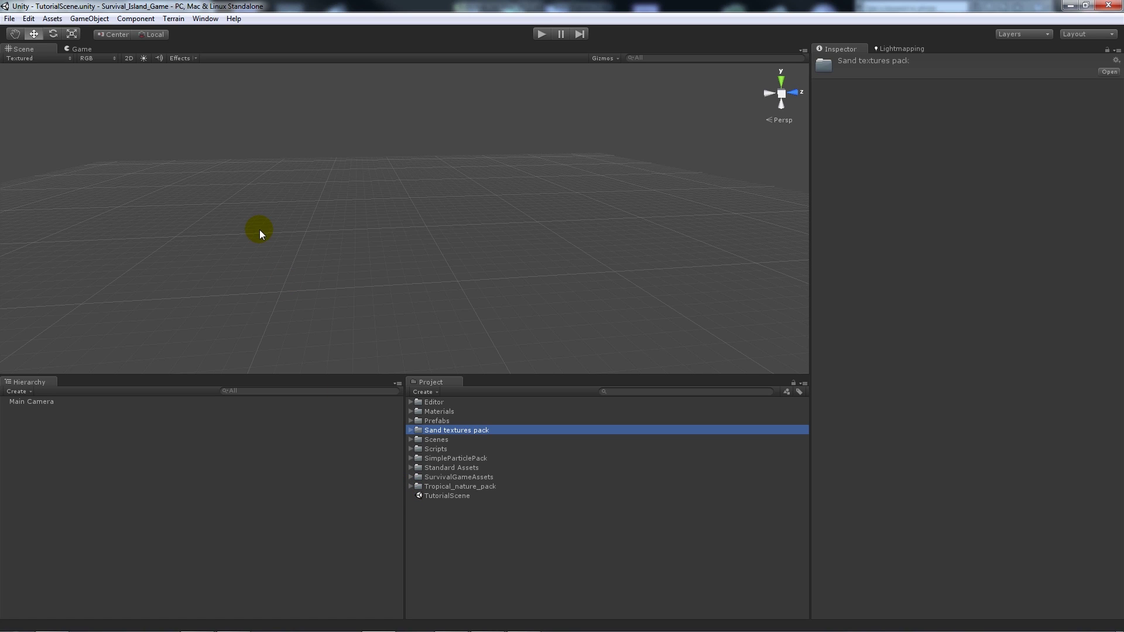
# - Delete the Main Camera from the scene and create a new Terrain object
pyautogui.click(35, 403)
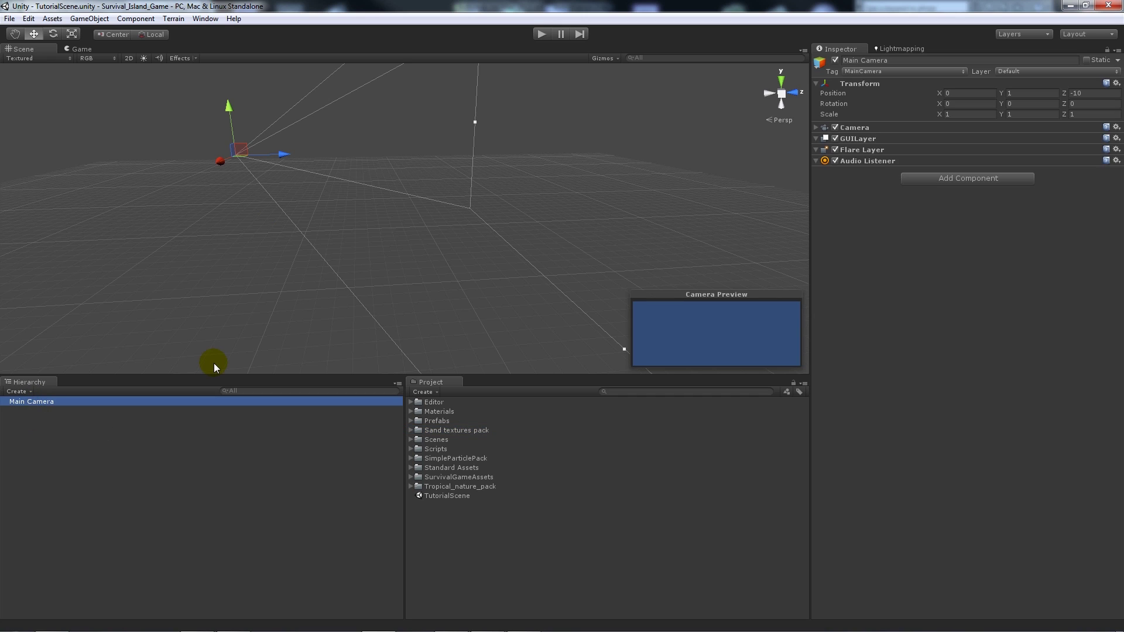
pyautogui.press('Delete')
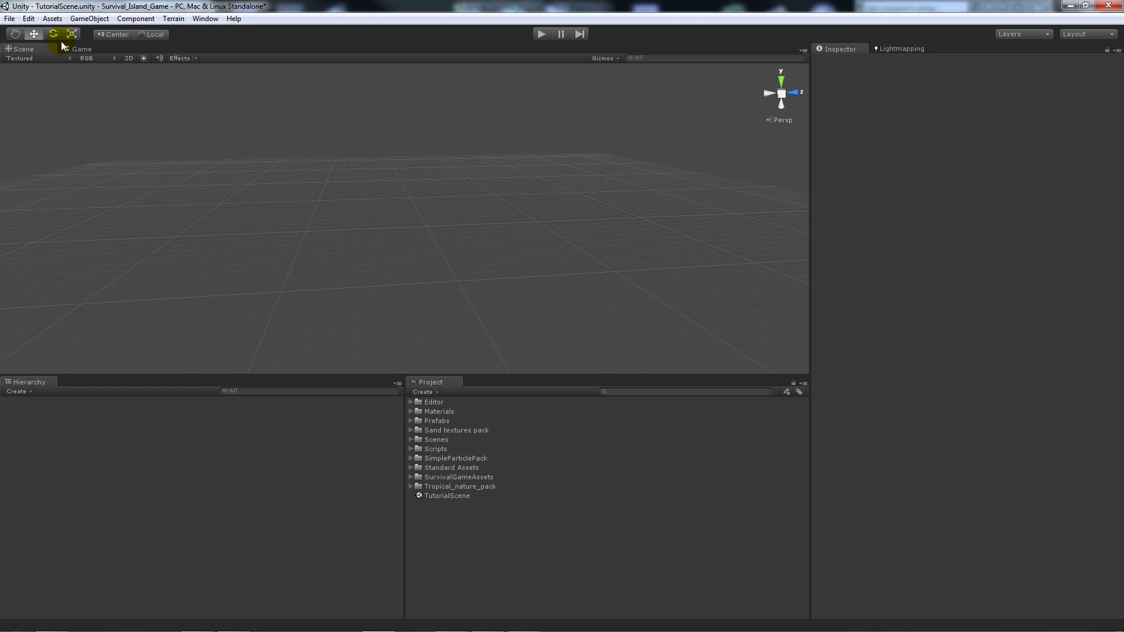
pyautogui.click(89, 18)
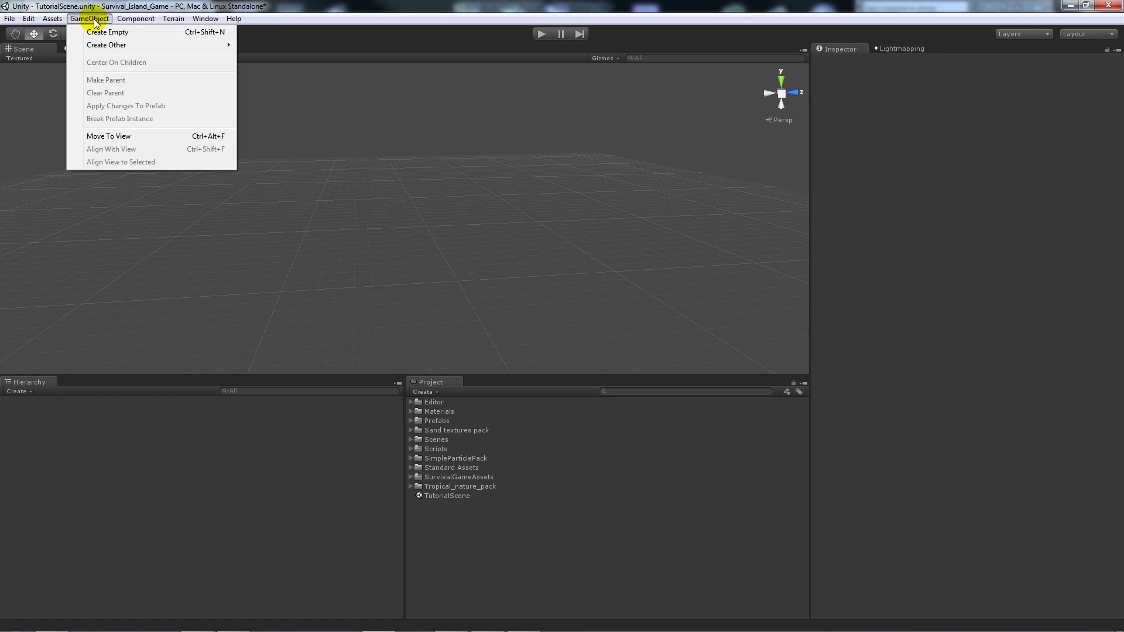
pyautogui.moveTo(205, 45)
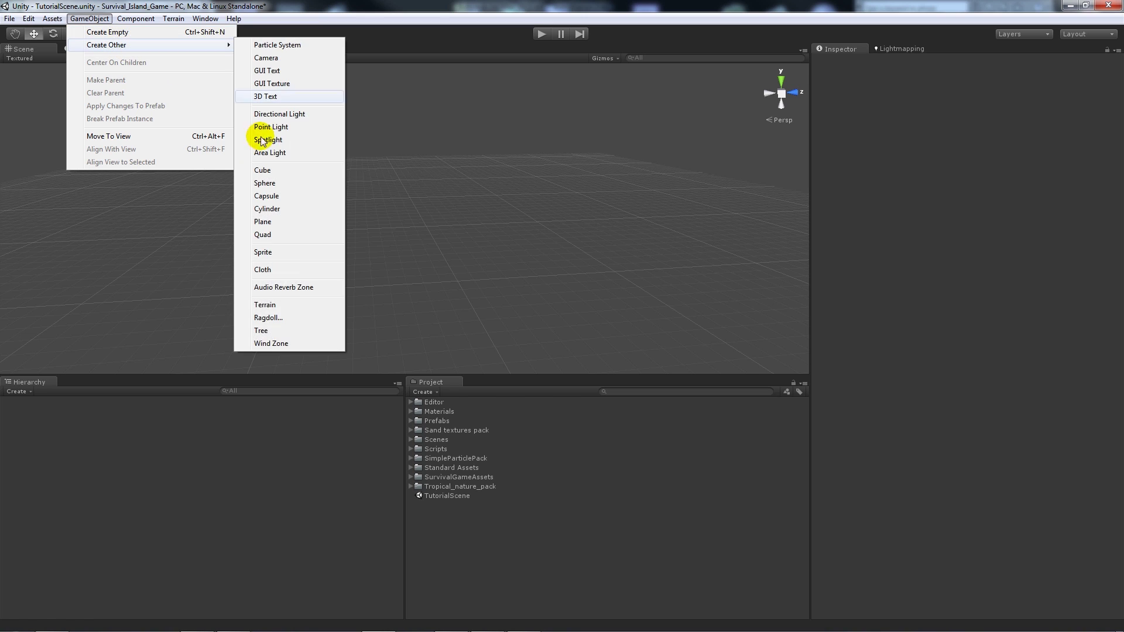
pyautogui.click(272, 305)
pyautogui.scroll(-15, 387, 236)
pyautogui.scroll(-4, 557, 237)
pyautogui.moveTo(635, 254); pyautogui.dragTo(544, 255, button='middle')
pyautogui.scroll(-7, 500, 202)
pyautogui.scroll(1, 544, 255)
pyautogui.moveTo(553, 298); pyautogui.dragTo(541, 248, button='middle')
# - Set the terrain's resolution to a width of 800, a length of 800 and a height of 100
pyautogui.click(1026, 140)
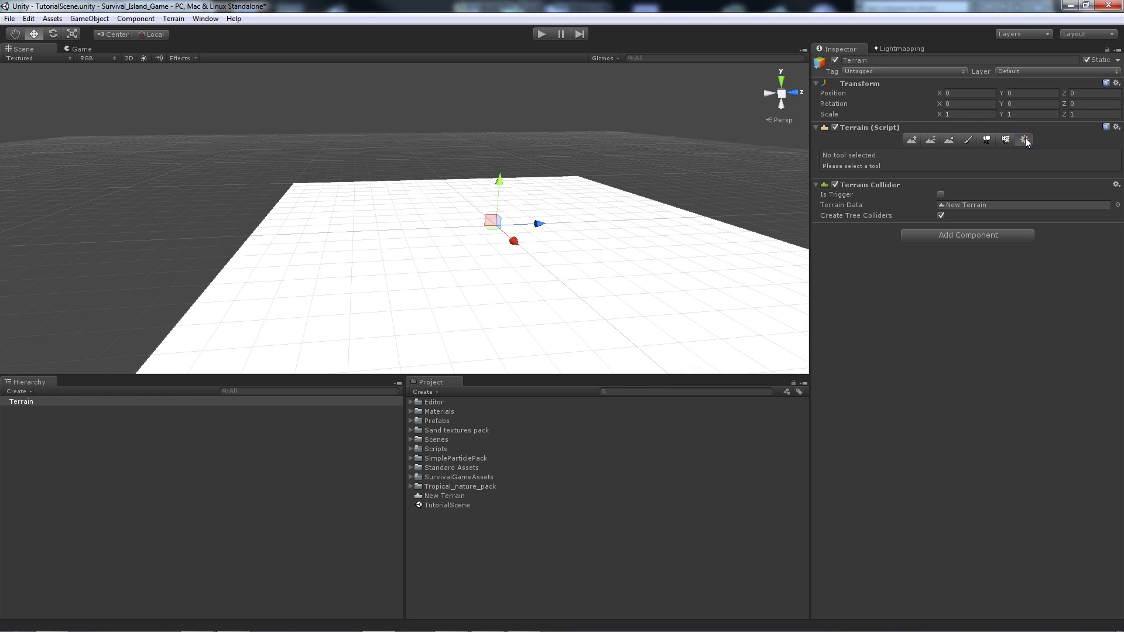
pyautogui.click(861, 403)
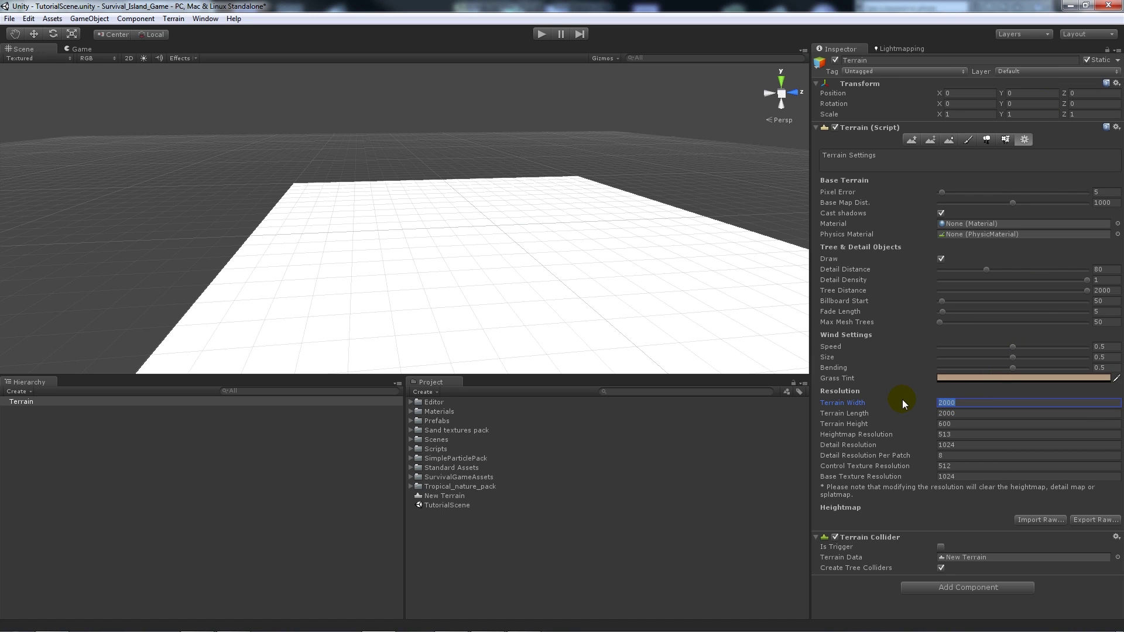
pyautogui.write('800')
pyautogui.press('Tab')
pyautogui.write('800')
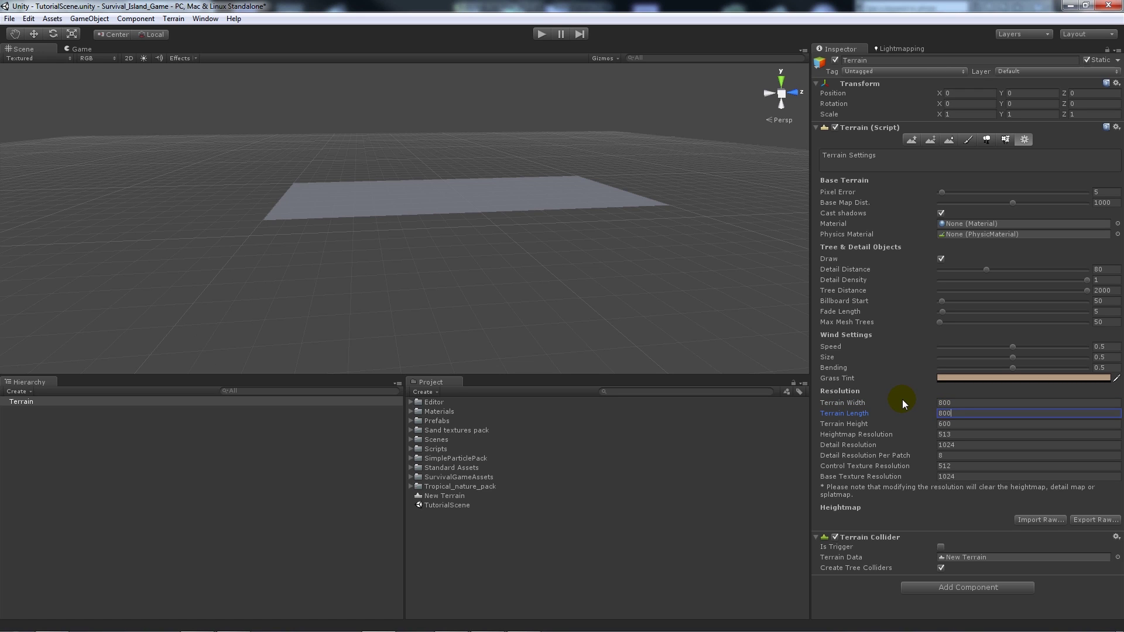
pyautogui.press('Tab')
pyautogui.write('100')
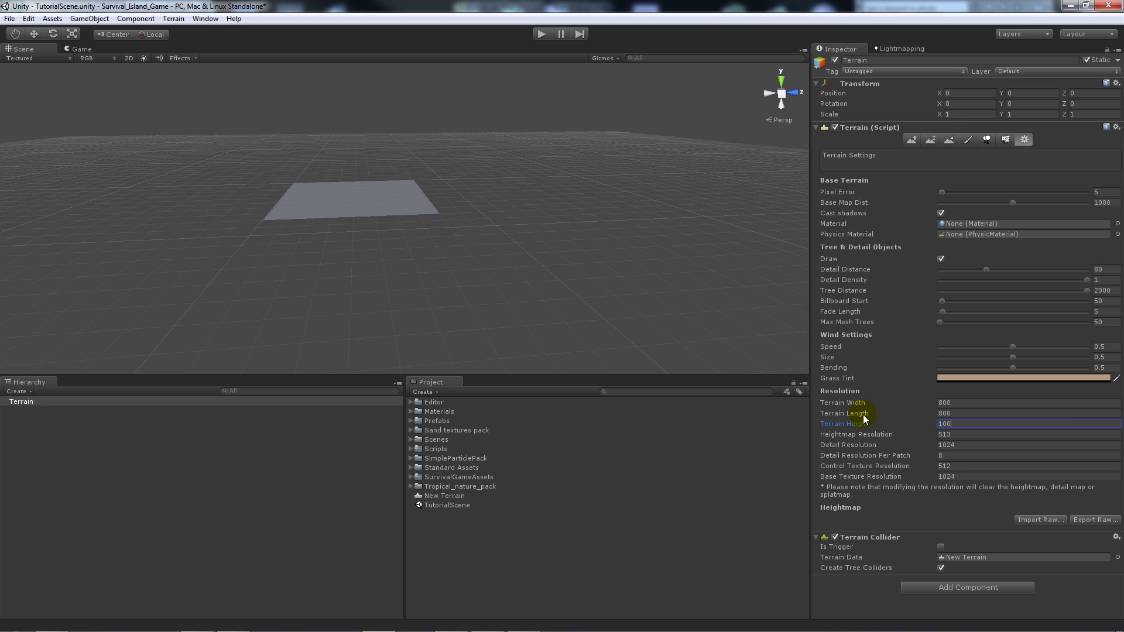
pyautogui.press('Tab')
pyautogui.click(476, 226)
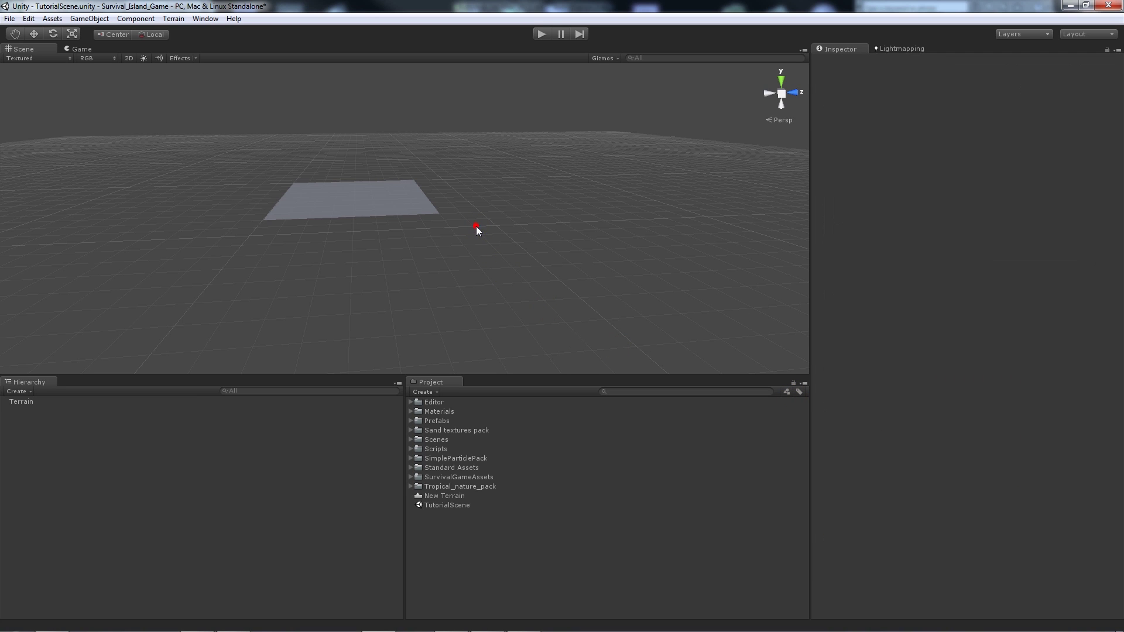
# - Add a directional light to the terrain scene
pyautogui.moveTo(416, 226); pyautogui.dragTo(474, 274, button='middle')
pyautogui.scroll(3, 507, 310)
pyautogui.click(506, 310)
pyautogui.moveTo(506, 310); pyautogui.dragTo(388, 205)
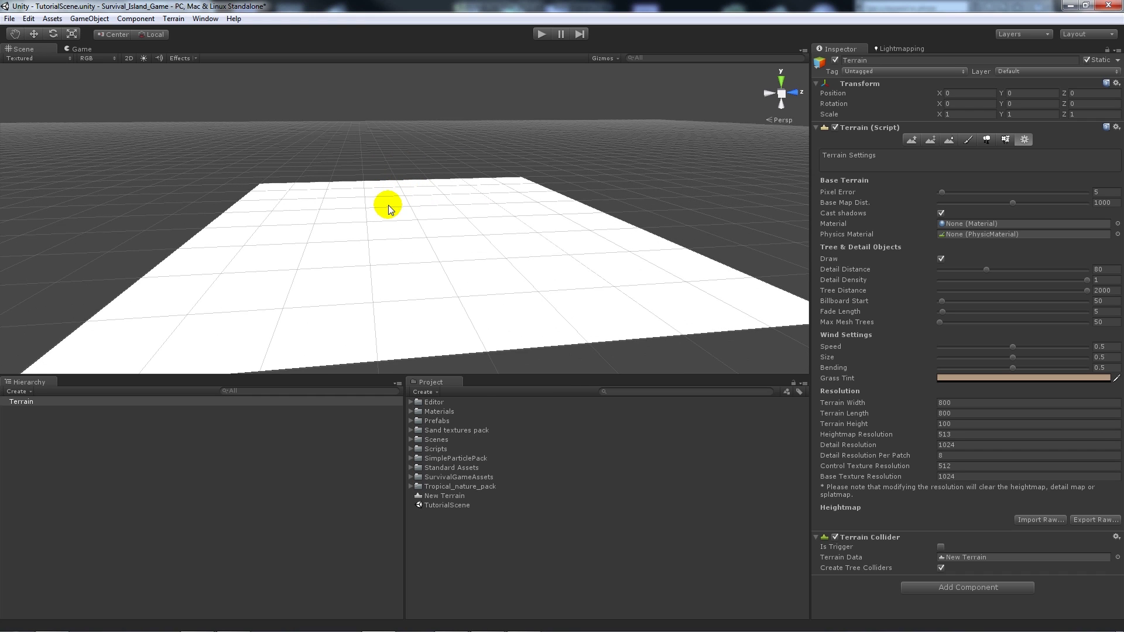
pyautogui.click(89, 18)
pyautogui.moveTo(124, 51)
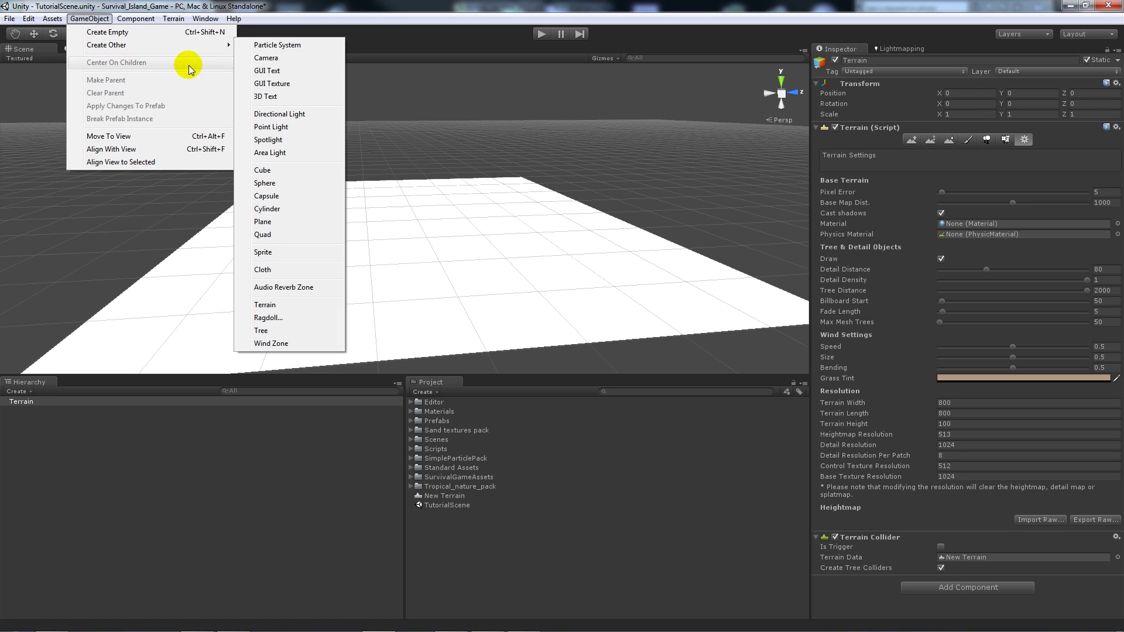
pyautogui.click(281, 114)
# - Move the directional light above the terrain to about X 480, Y 198, Z 501 and tilt its X rotation to about 57.5°
pyautogui.click(34, 34)
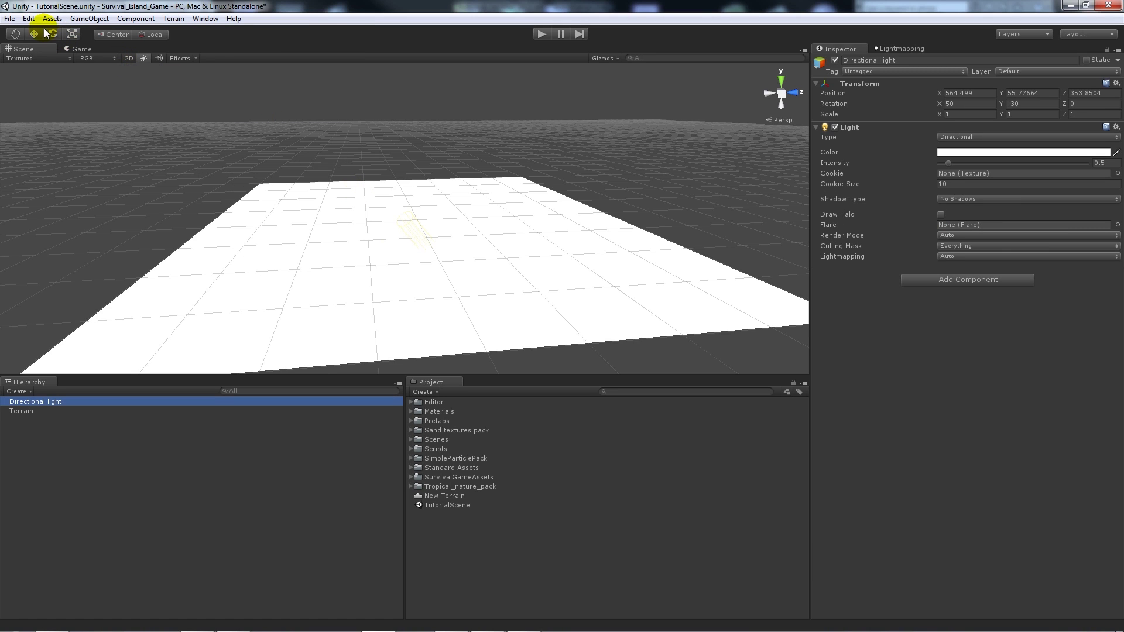
pyautogui.moveTo(420, 198); pyautogui.dragTo(505, 89)
pyautogui.click(53, 35)
pyautogui.moveTo(454, 125)
pyautogui.mouseDown()
pyautogui.moveTo(466, 100)
pyautogui.moveTo(465, 114)
pyautogui.mouseUp()
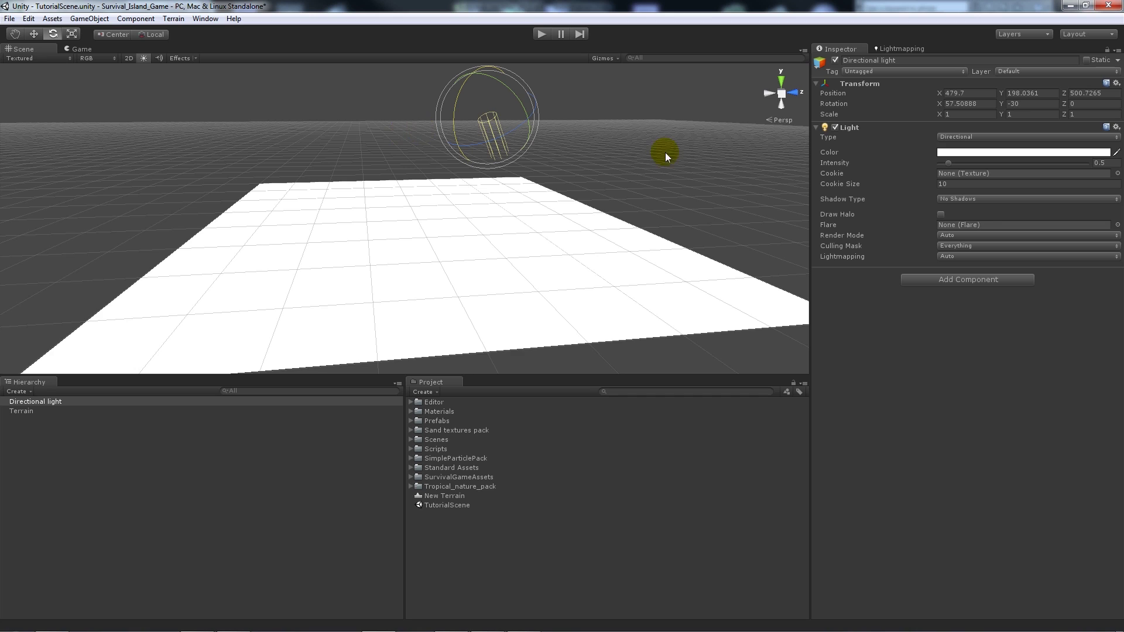
# - Set the directional light's shadow type to Soft Shadows
pyautogui.click(960, 202)
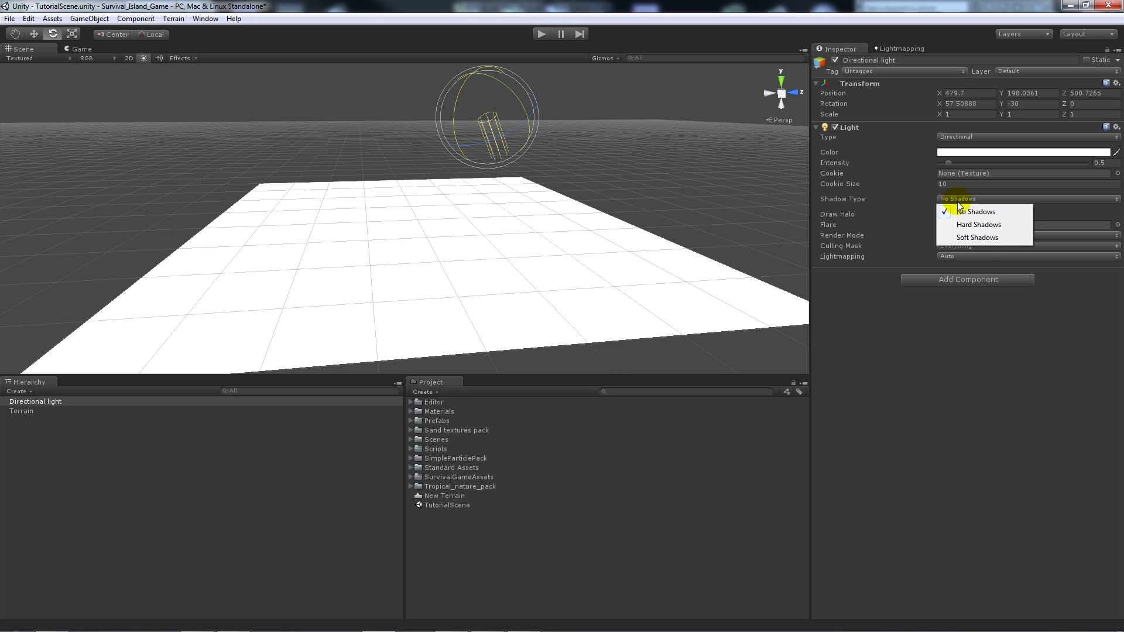
pyautogui.click(973, 237)
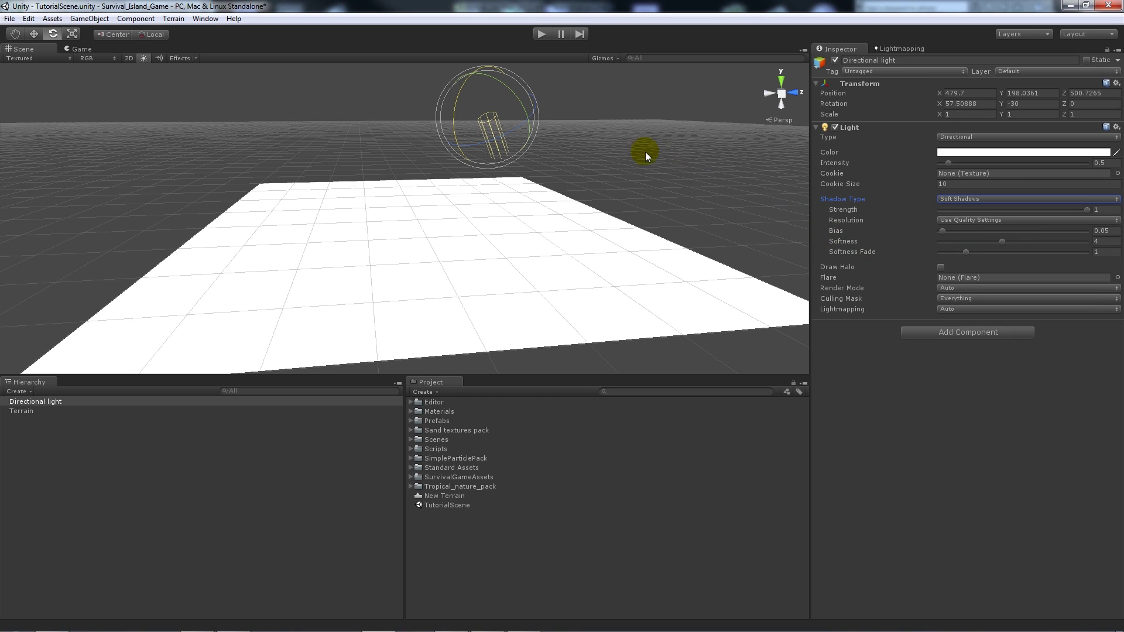
pyautogui.click(593, 103)
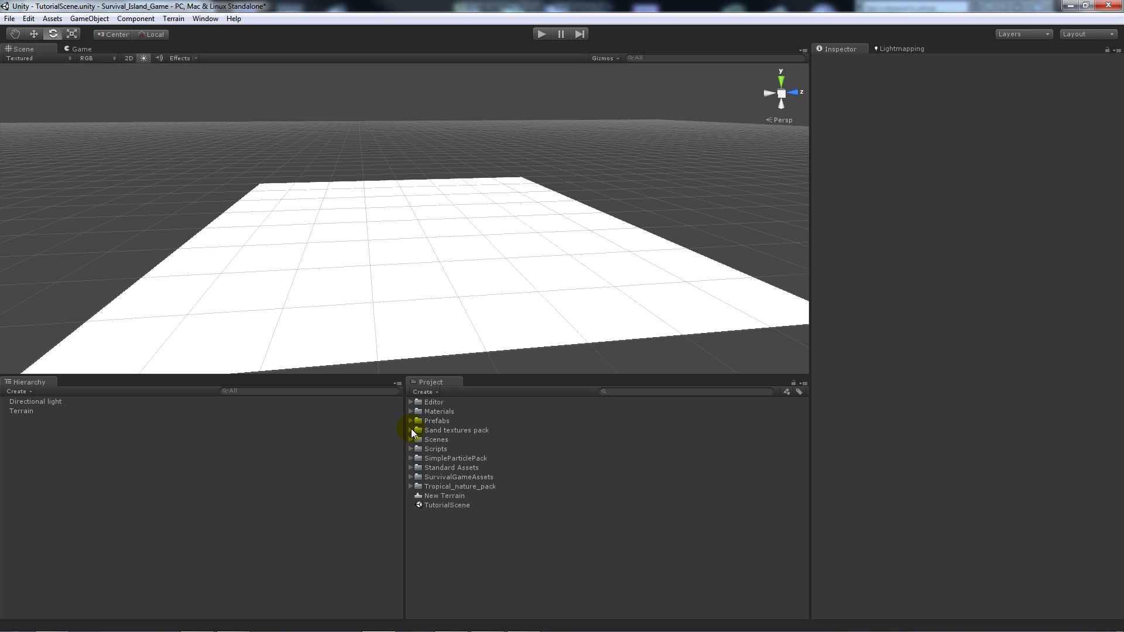
# - Place the First Person Controller from the Standard Assets Character Controllers folder on the terrain at about X 514, Z 256
pyautogui.click(410, 468)
pyautogui.click(418, 477)
pyautogui.moveTo(452, 508); pyautogui.dragTo(344, 245)
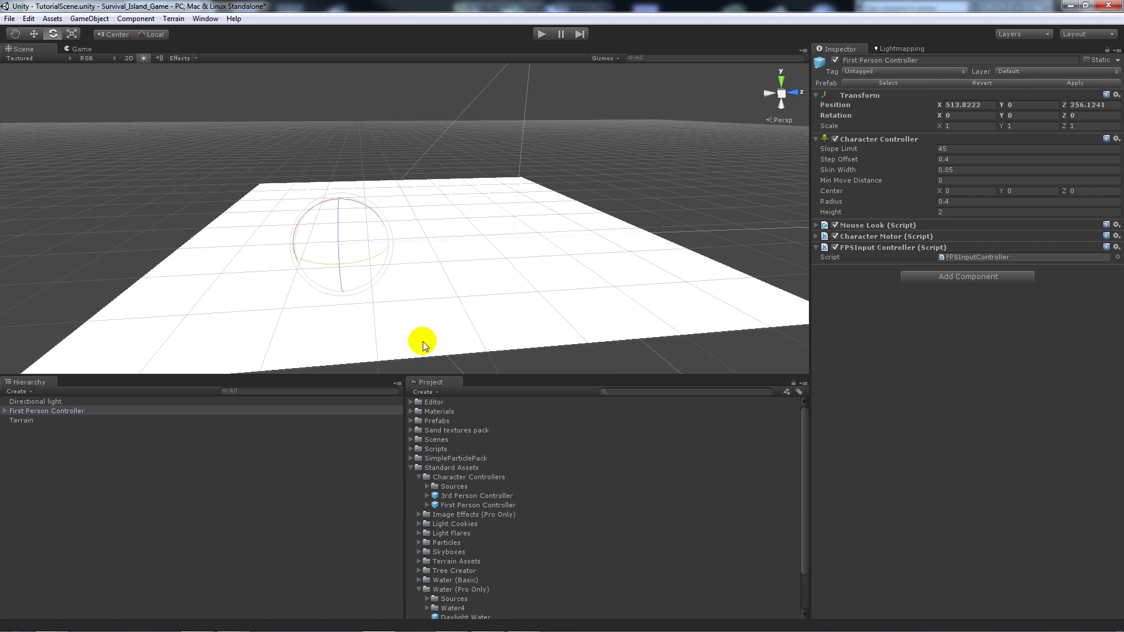
# - Collapse the Standard Assets folder and move the First Person Controller above the terrain to about X 842, Y 113, Z 267
pyautogui.click(413, 467)
pyautogui.click(34, 34)
pyautogui.moveTo(333, 203); pyautogui.dragTo(345, 309)
pyautogui.moveTo(330, 270); pyautogui.dragTo(348, 254)
pyautogui.scroll(-10, 436, 258)
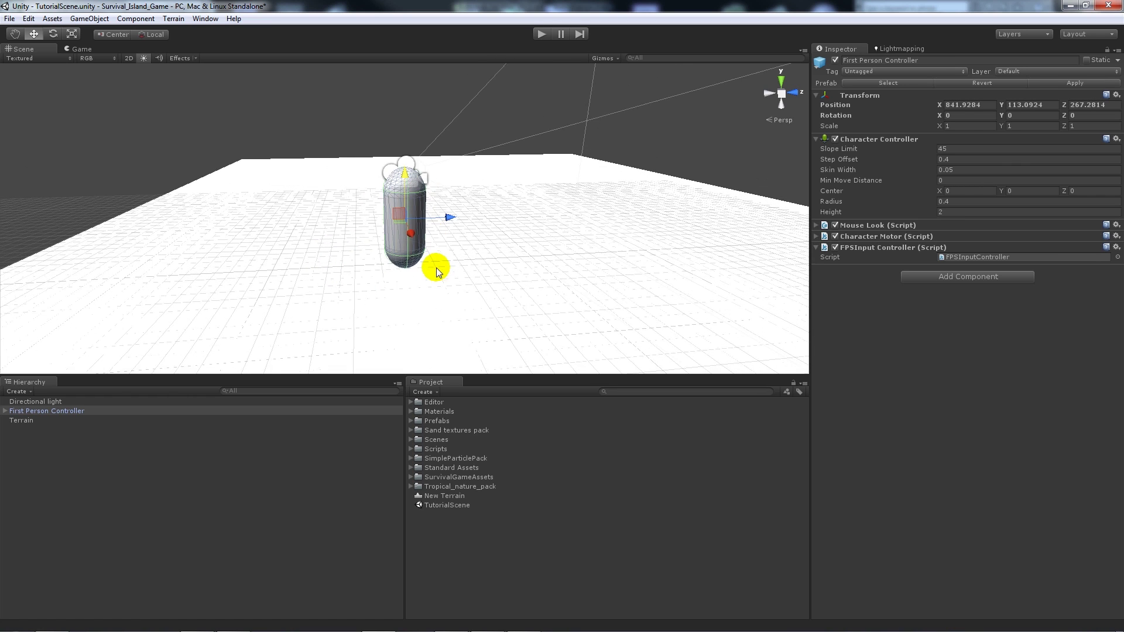
pyautogui.click(168, 175)
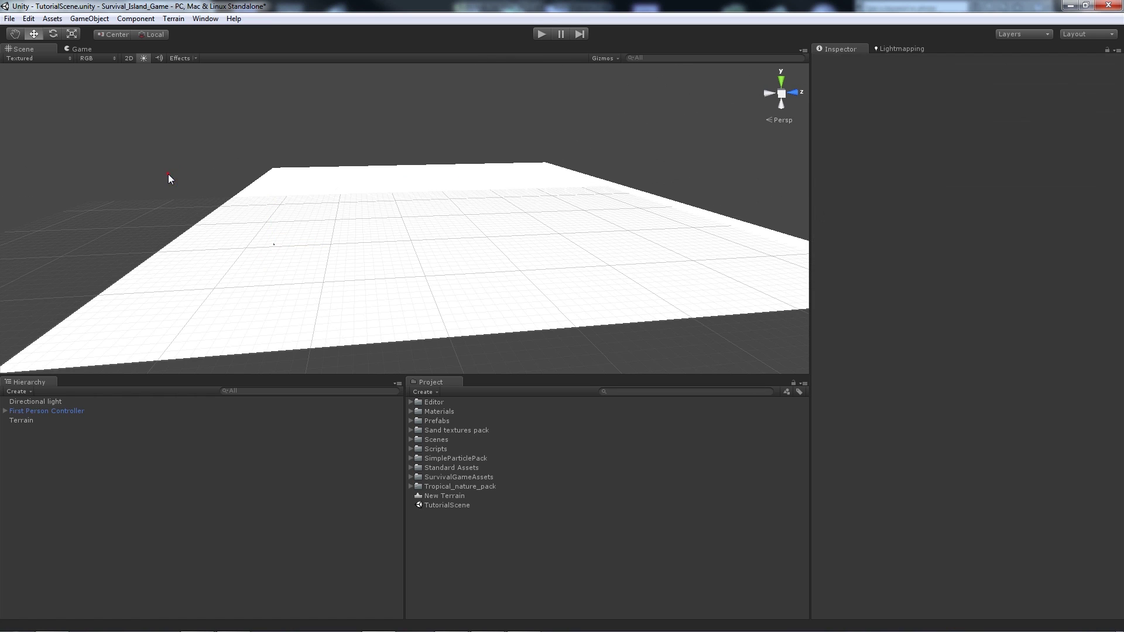
# - Import the islanddesign model from the Desktop into the project's assets
pyautogui.rightClick(469, 527)
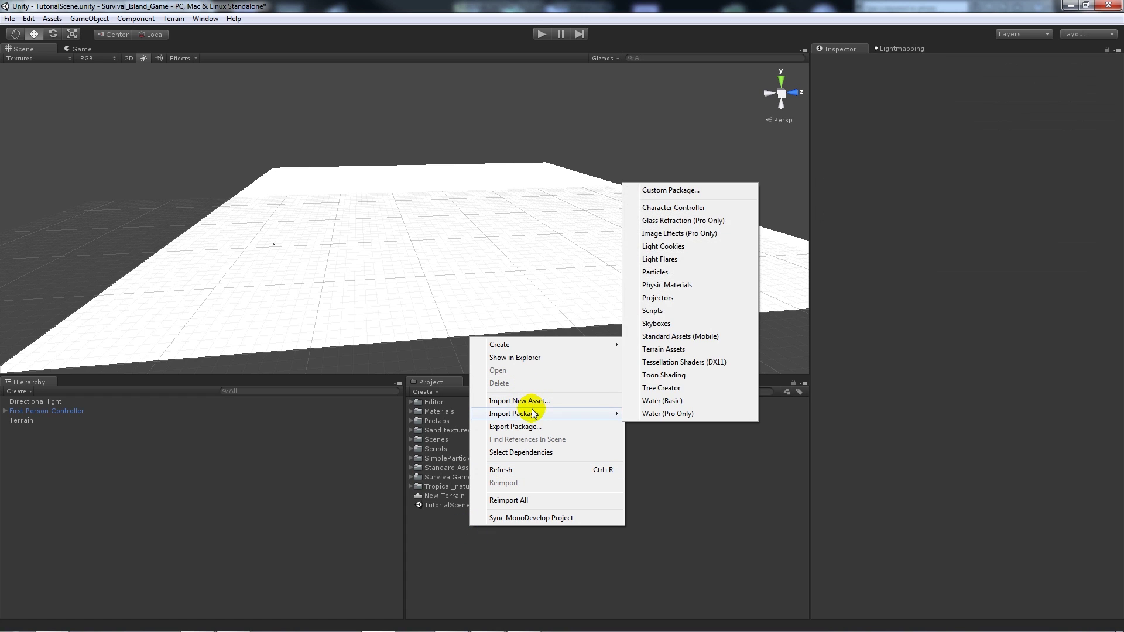
pyautogui.click(530, 400)
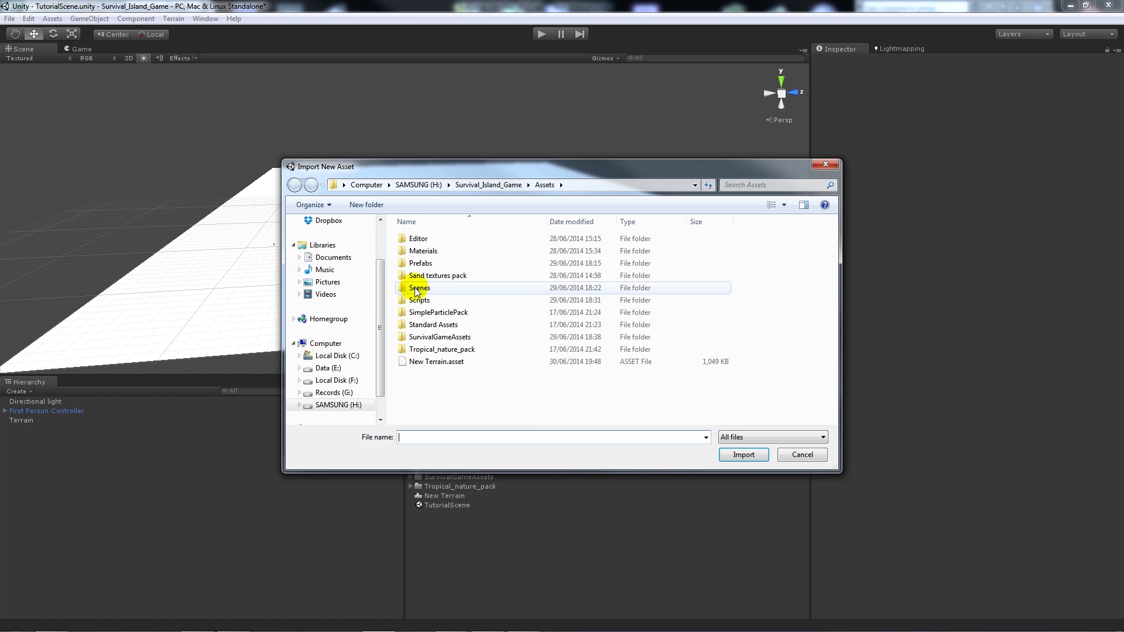
pyautogui.scroll(2, 377, 276)
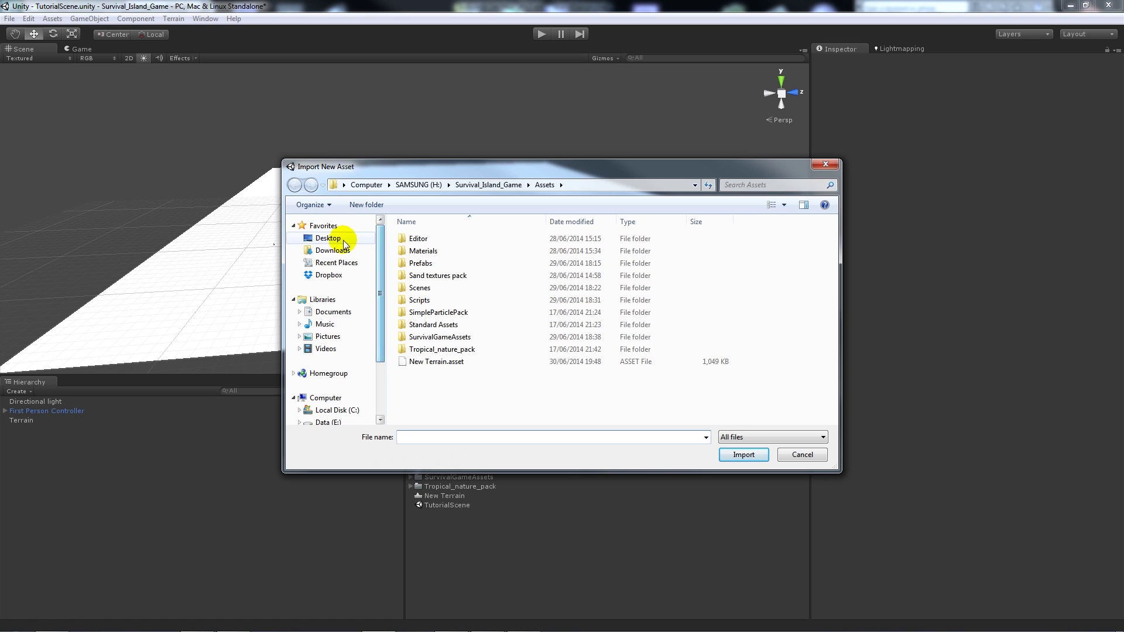
pyautogui.click(349, 241)
pyautogui.click(459, 371)
pyautogui.doubleClick(456, 369)
pyautogui.click(501, 496)
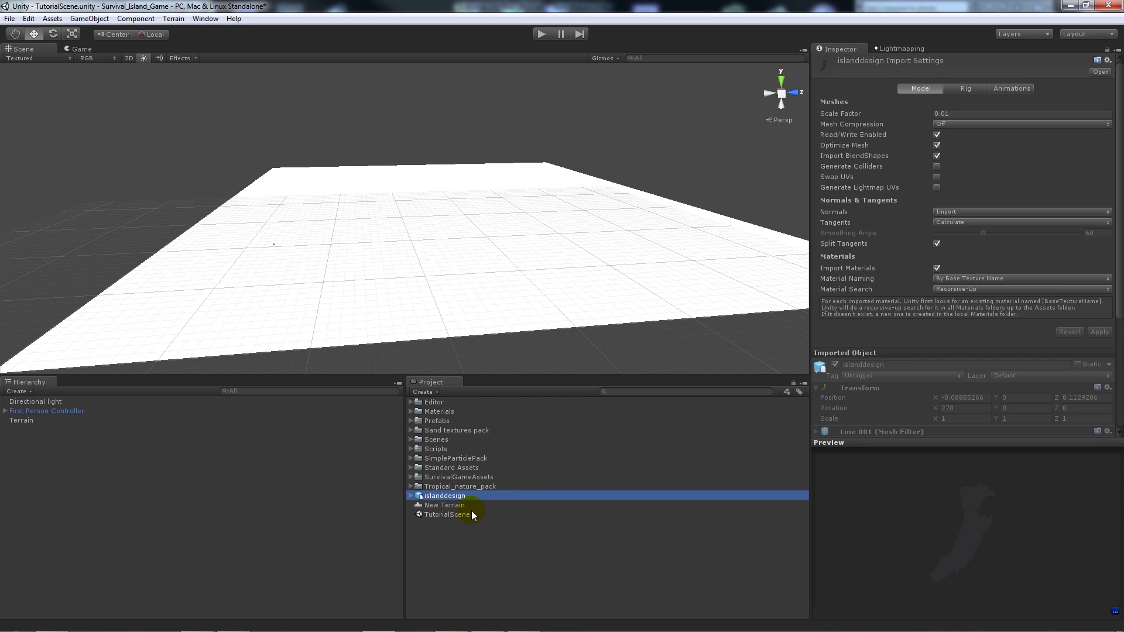
# - Place the islanddesign model over the terrain at about X 660, Y 58, Z 303 and set its import scale factor to 5
pyautogui.moveTo(936, 543); pyautogui.dragTo(820, 508)
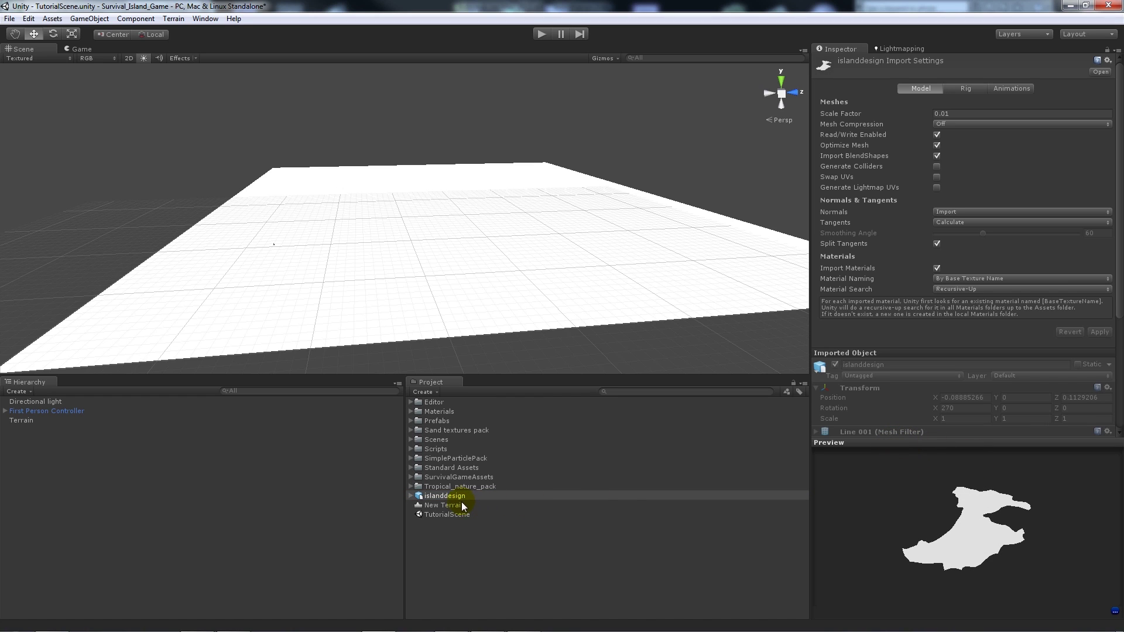
pyautogui.moveTo(444, 496); pyautogui.dragTo(430, 173)
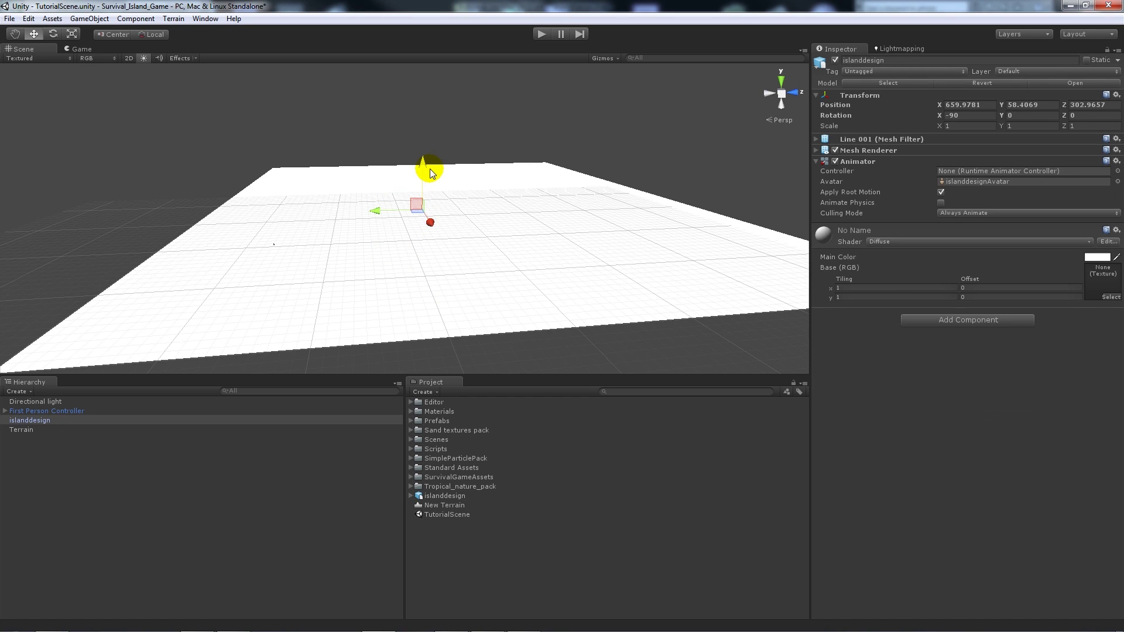
pyautogui.click(461, 496)
pyautogui.click(976, 115)
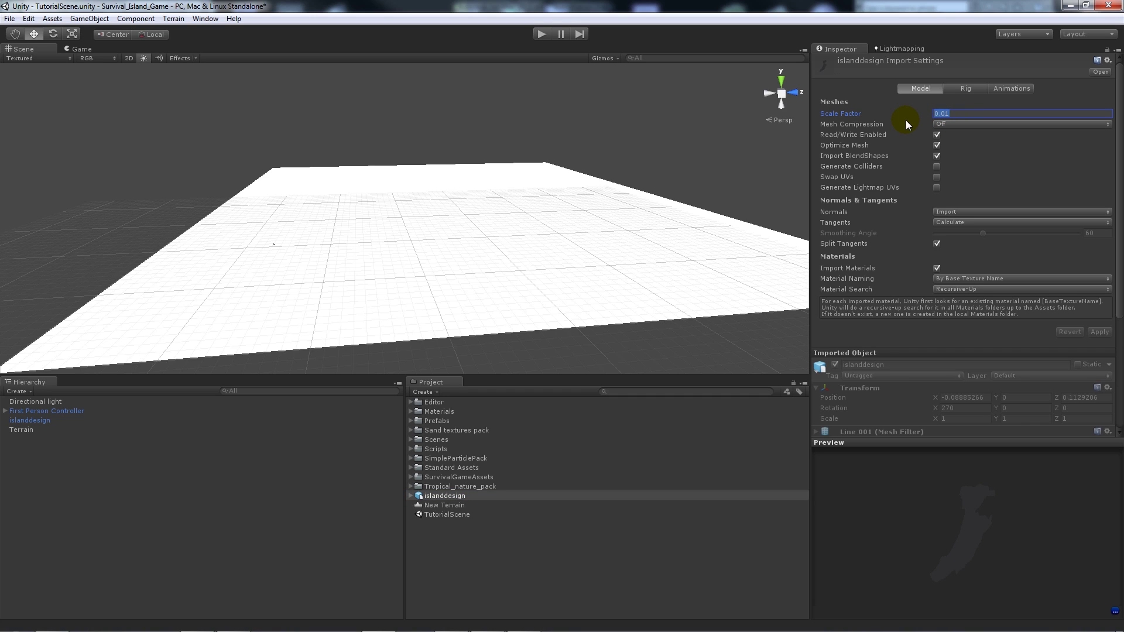
pyautogui.write('5')
pyautogui.click(392, 195)
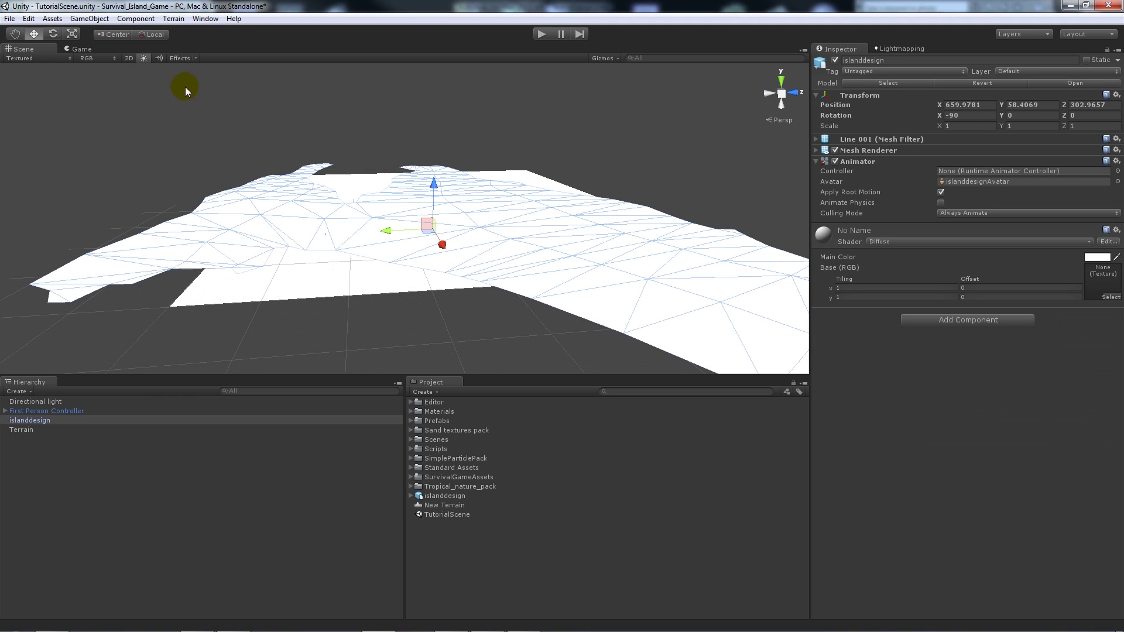
# - Rotate the islanddesign mesh about the vertical axis to a Y rotation of about -634°, then deselect it
pyautogui.click(53, 33)
pyautogui.moveTo(462, 245)
pyautogui.mouseDown()
pyautogui.moveTo(326, 254)
pyautogui.moveTo(446, 276)
pyautogui.moveTo(649, 283)
pyautogui.moveTo(828, 250)
pyautogui.moveTo(464, 224)
pyautogui.mouseUp()
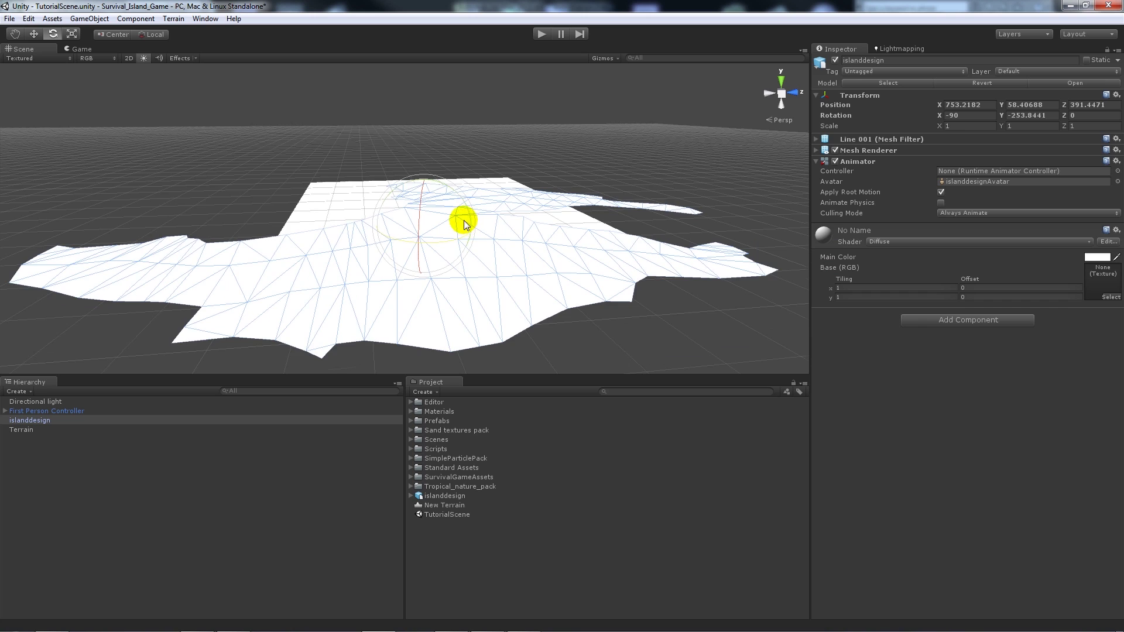
pyautogui.scroll(-5, 462, 217)
pyautogui.keyDown('alt'); pyautogui.moveTo(423, 145); pyautogui.dragTo(454, 239); pyautogui.keyUp('alt')
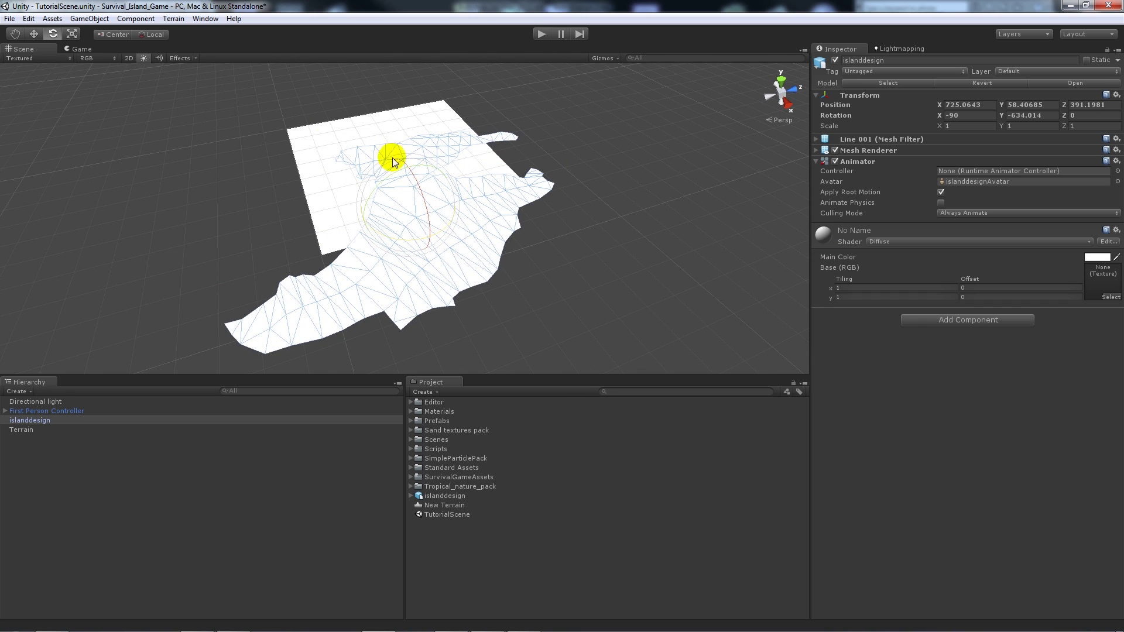
pyautogui.click(34, 34)
pyautogui.click(195, 143)
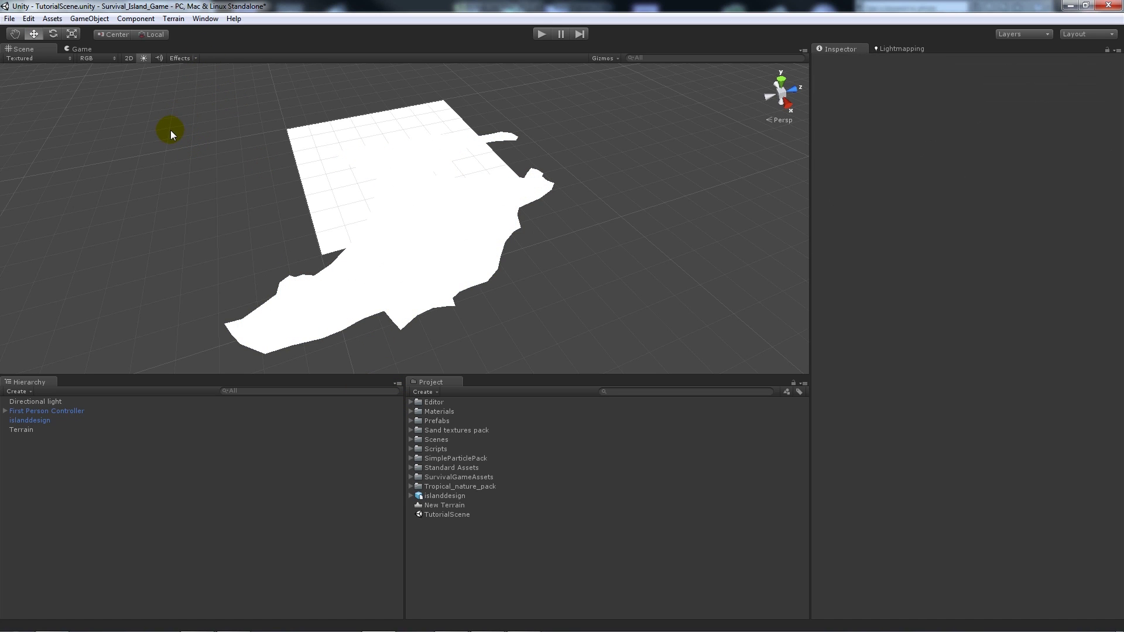
# - Examine the Terrain2Object script in the Editor folder and the Object to Terrain command it provides
pyautogui.click(411, 401)
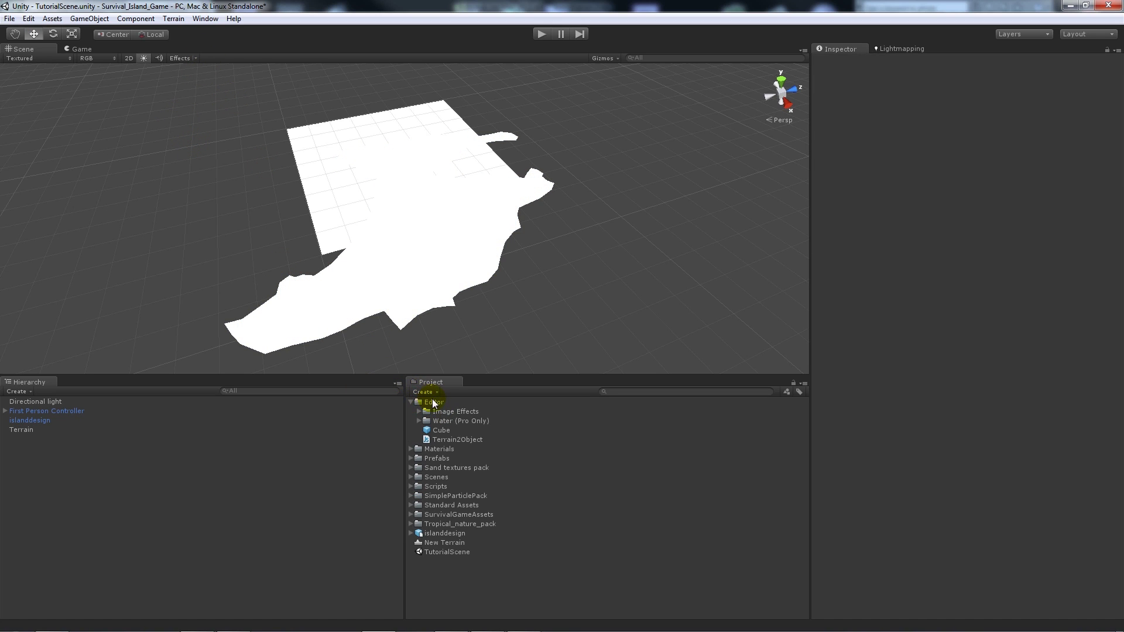
pyautogui.click(452, 439)
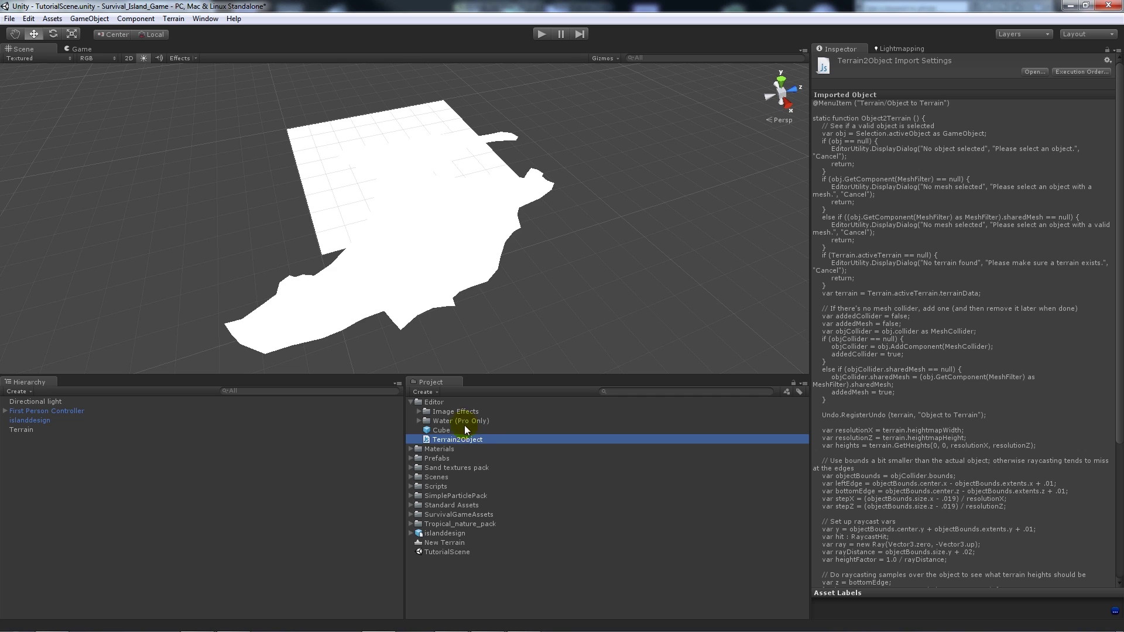
pyautogui.click(410, 402)
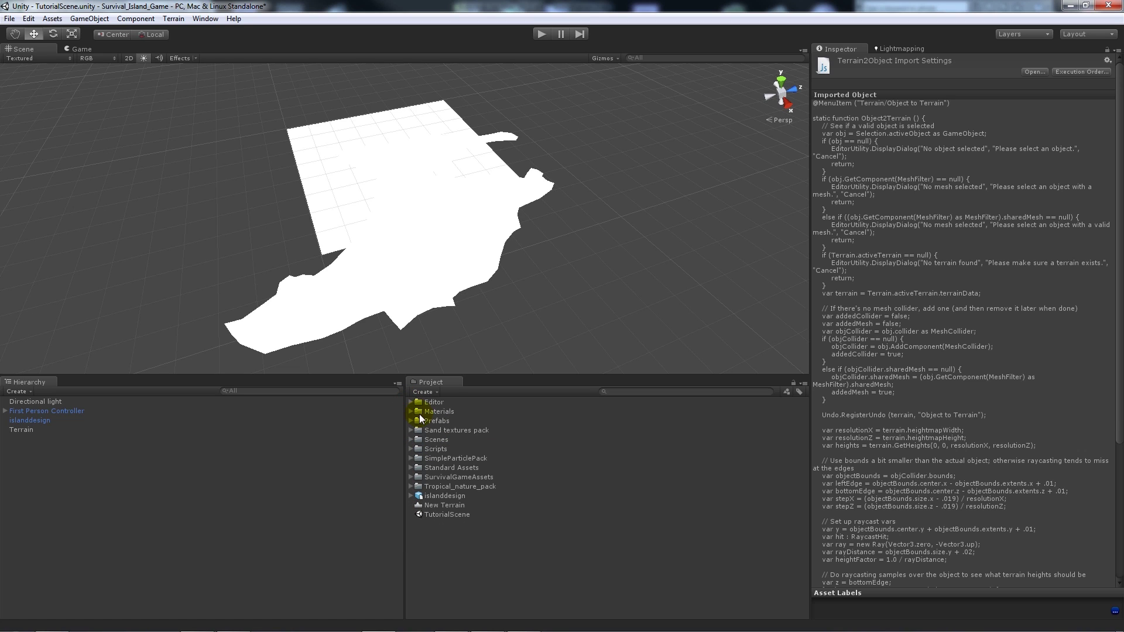
pyautogui.click(197, 19)
pyautogui.moveTo(172, 20)
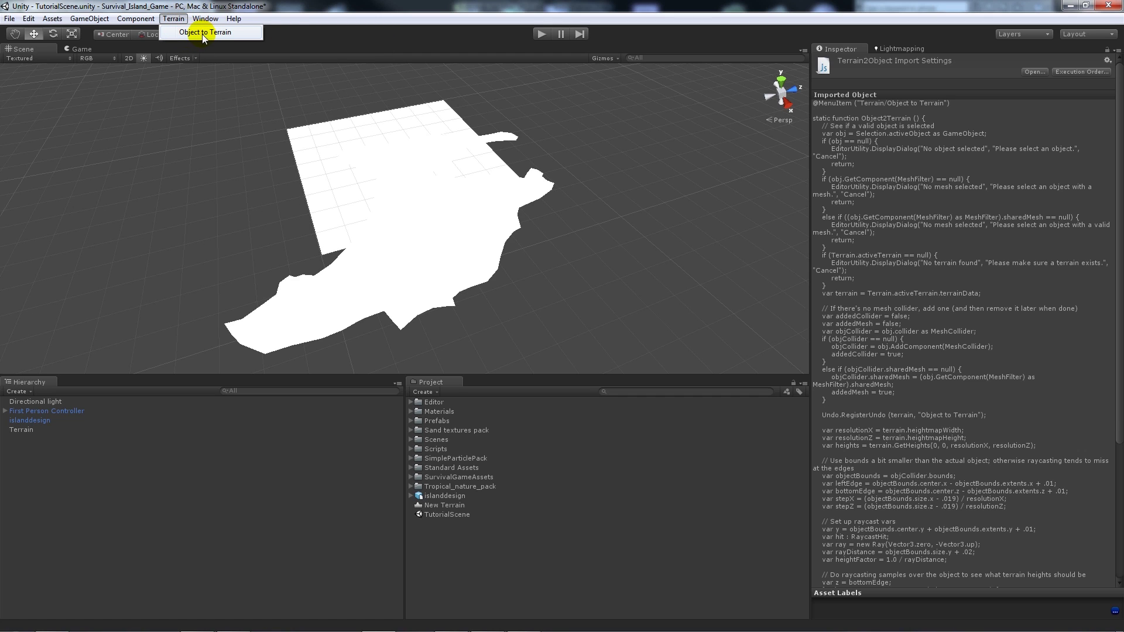
pyautogui.click(251, 4)
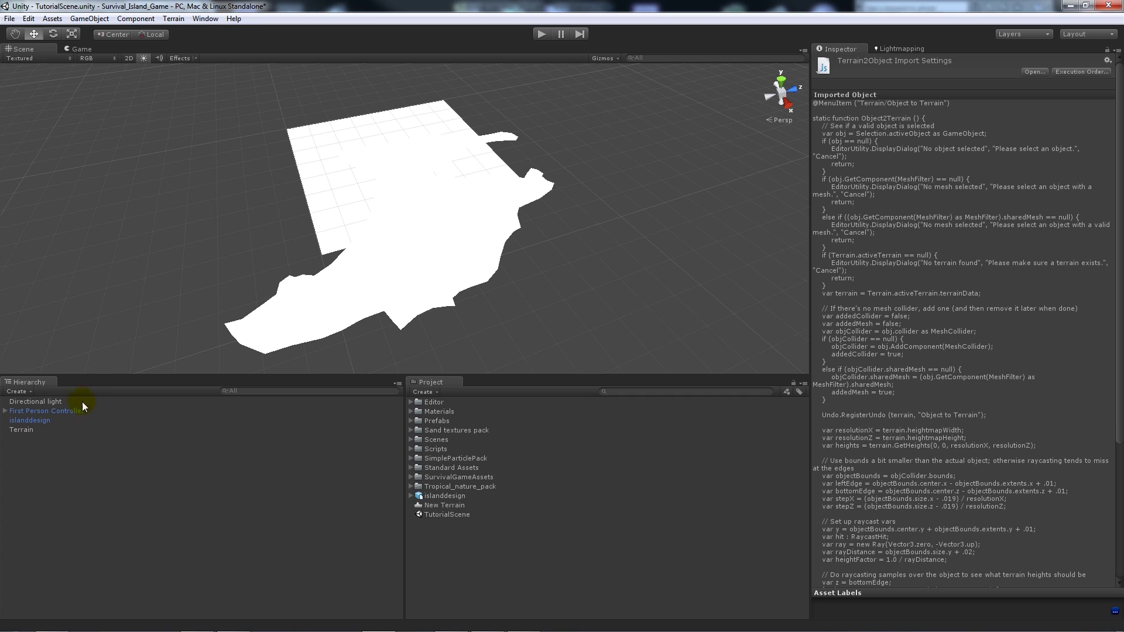
# - Move islanddesign over the terrain to about X 453, Z 416 and apply its shape with Object to Terrain
pyautogui.click(33, 420)
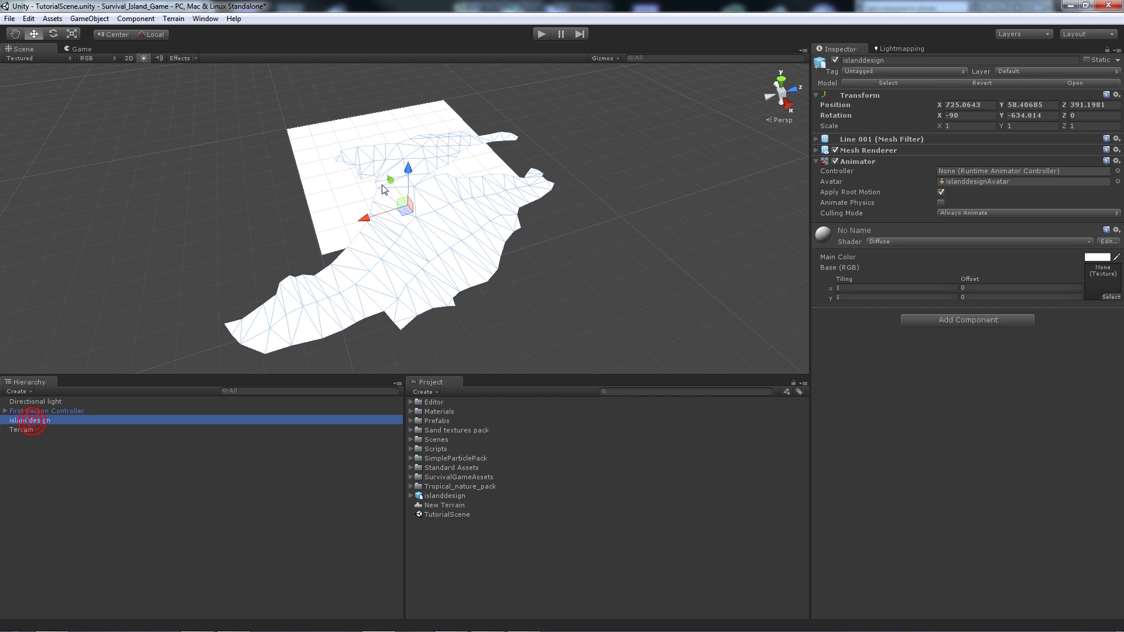
pyautogui.moveTo(406, 215); pyautogui.dragTo(384, 159)
pyautogui.click(173, 19)
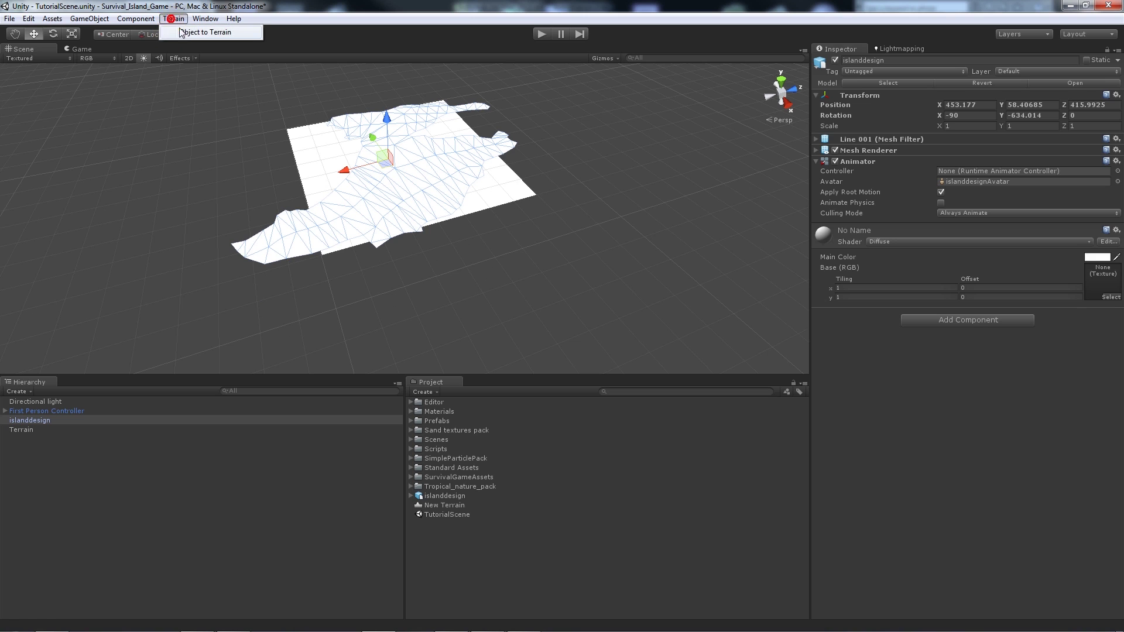
pyautogui.click(187, 33)
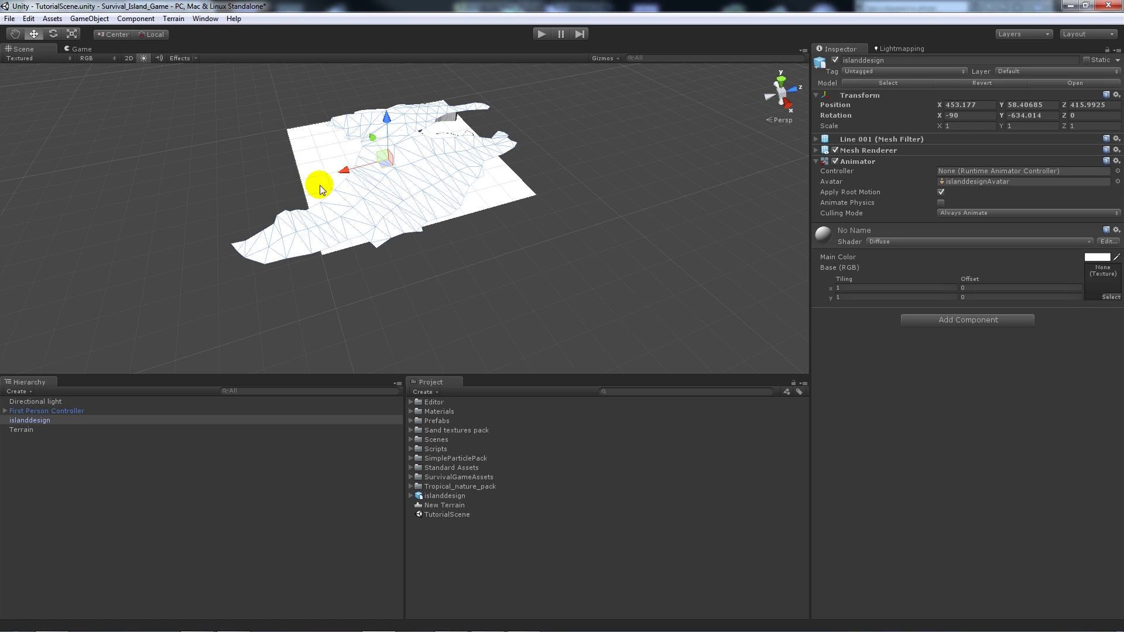
pyautogui.moveTo(314, 181); pyautogui.dragTo(382, 188, button='middle')
pyautogui.scroll(2, 382, 187)
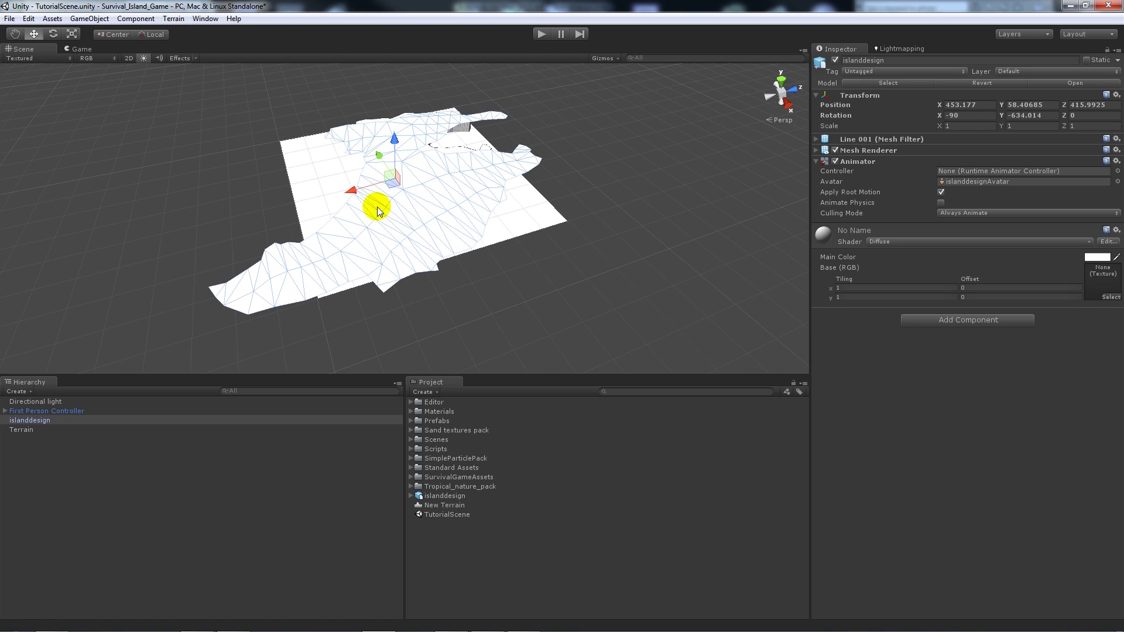
# - Deactivate the islanddesign object so only the generated terrain is shown
pyautogui.click(24, 420)
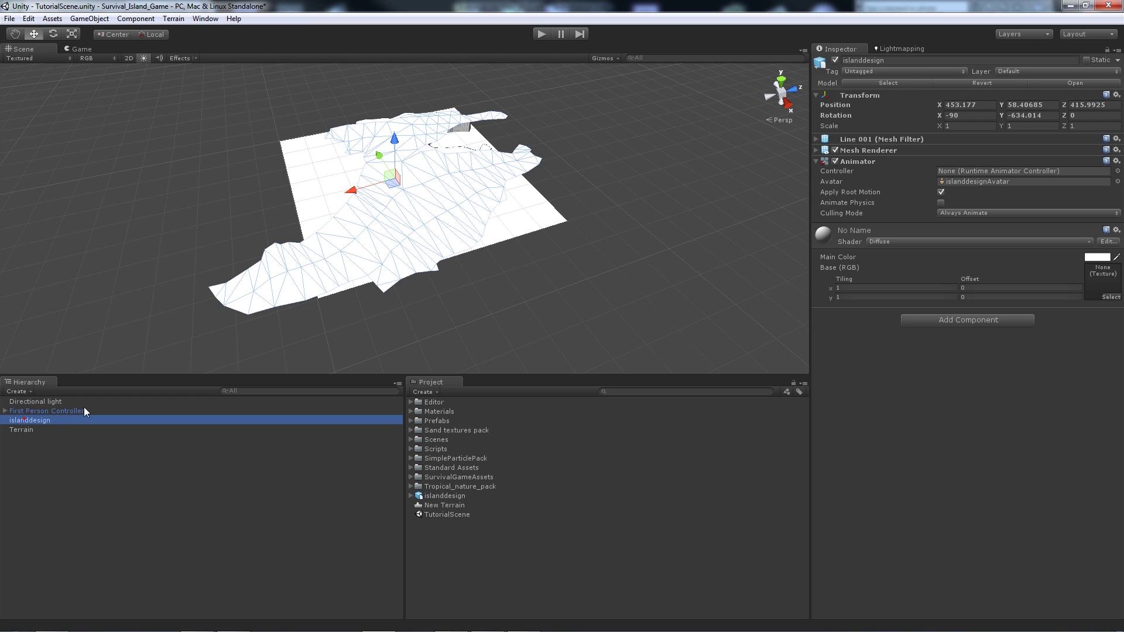
pyautogui.click(837, 61)
pyautogui.moveTo(520, 164); pyautogui.dragTo(532, 197, button='middle')
pyautogui.scroll(2, 530, 236)
# - Stop the game preview and examine the height of the generated island from a low angle
pyautogui.scroll(2, 532, 197)
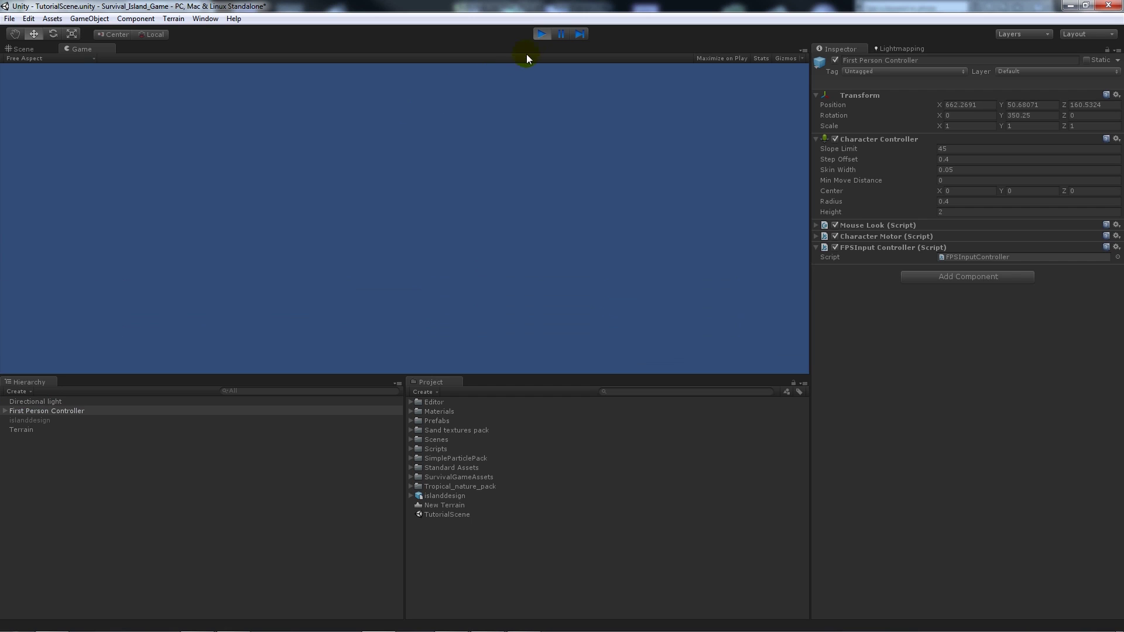
pyautogui.click(538, 35)
pyautogui.scroll(-1, 497, 222)
pyautogui.keyDown('alt'); pyautogui.moveTo(497, 221); pyautogui.dragTo(534, 138); pyautogui.keyUp('alt')
pyautogui.click(627, 201)
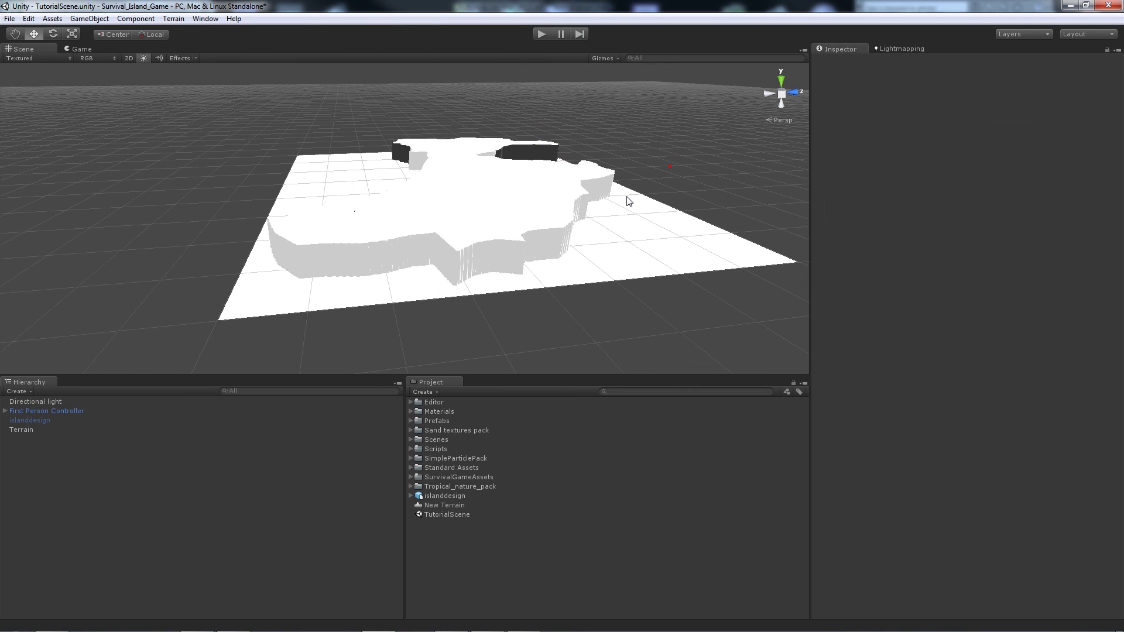
# - Set the terrain height to 20 in the terrain's resolution settings and check the lowered island
pyautogui.click(514, 233)
pyautogui.click(1025, 141)
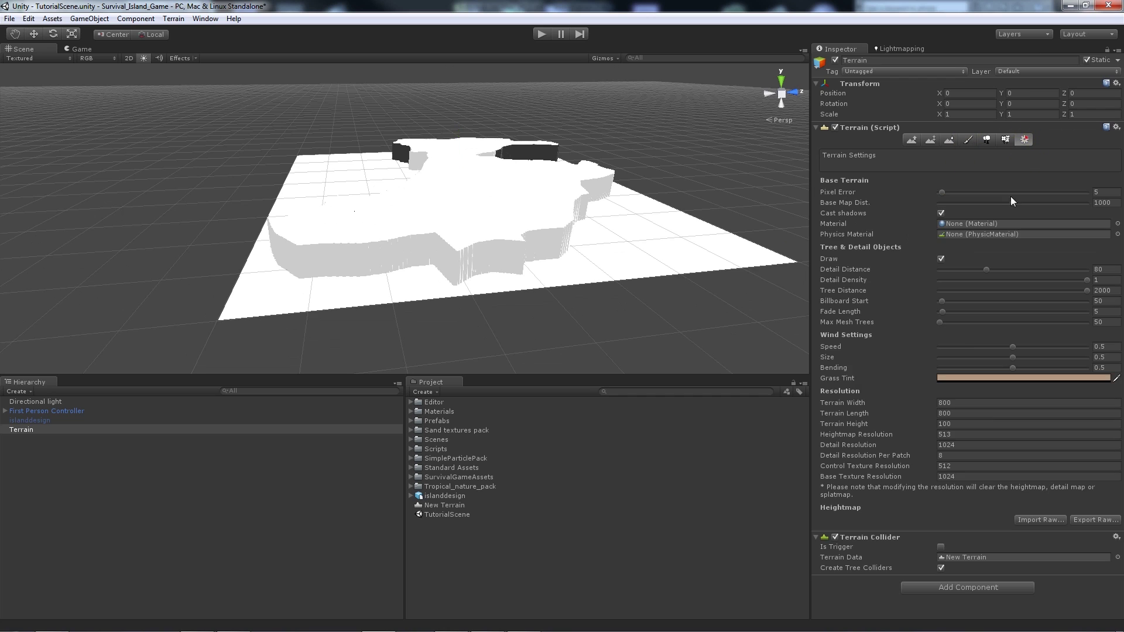
pyautogui.click(966, 425)
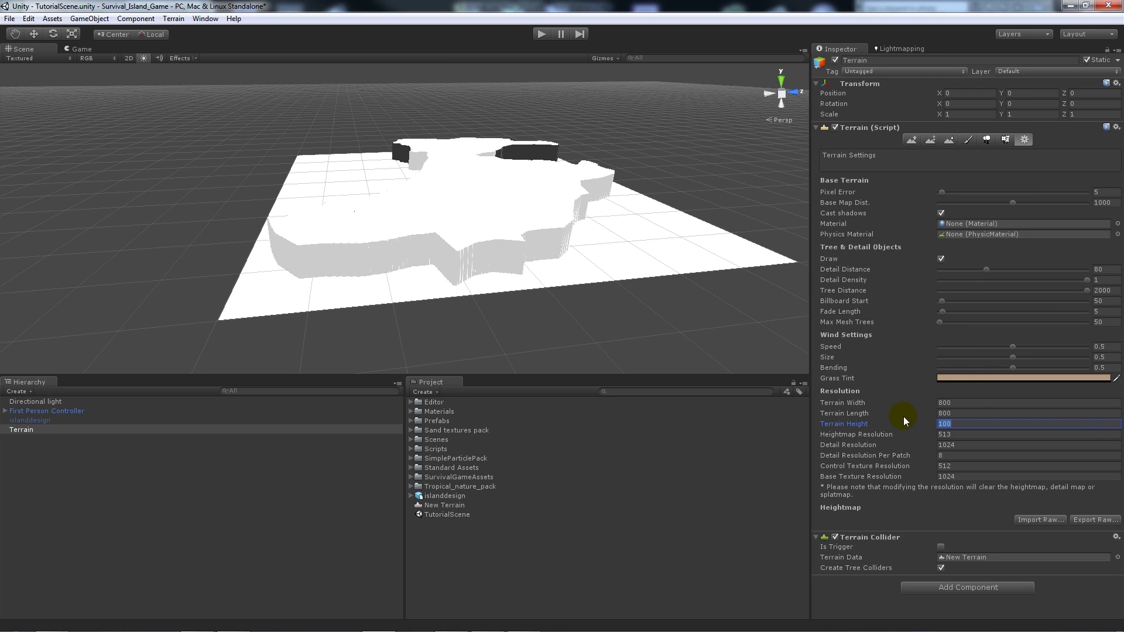
pyautogui.write('20')
pyautogui.press('Tab')
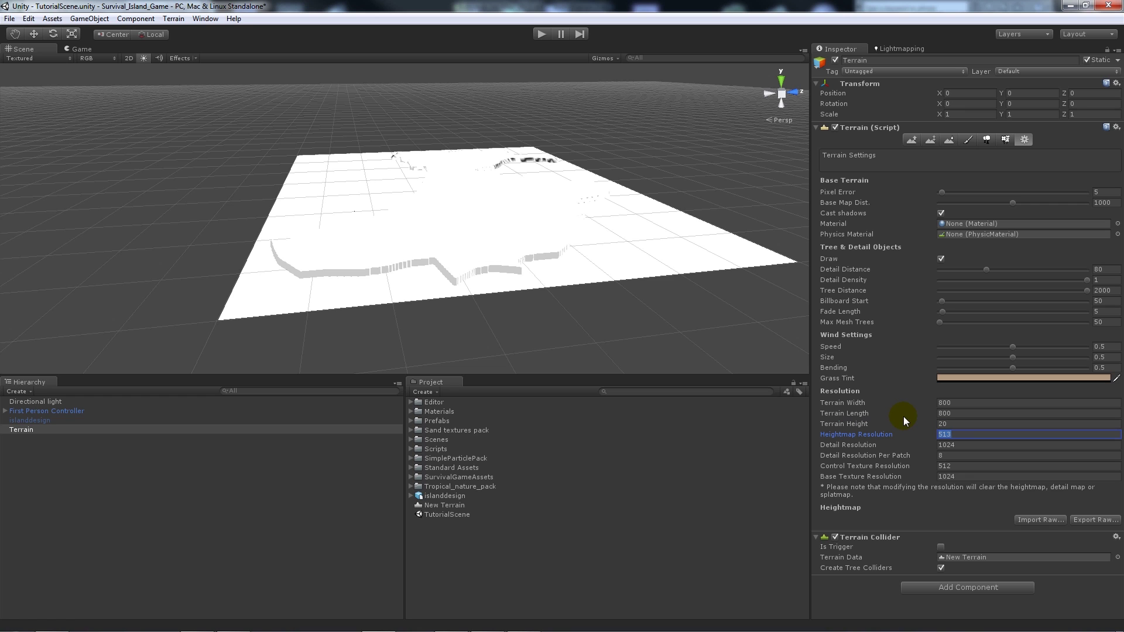
pyautogui.scroll(2, 518, 229)
pyautogui.moveTo(513, 212); pyautogui.dragTo(525, 260, button='middle')
pyautogui.scroll(4, 477, 301)
pyautogui.moveTo(478, 302); pyautogui.dragTo(521, 175, button='middle')
pyautogui.scroll(3, 484, 213)
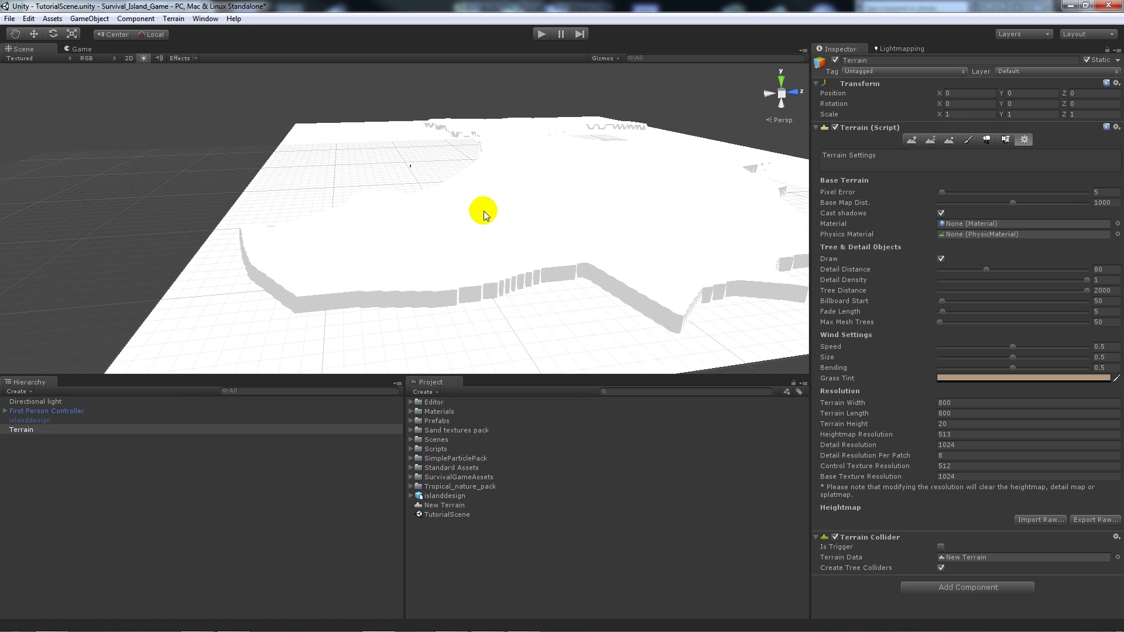
pyautogui.scroll(-1, 266, 225)
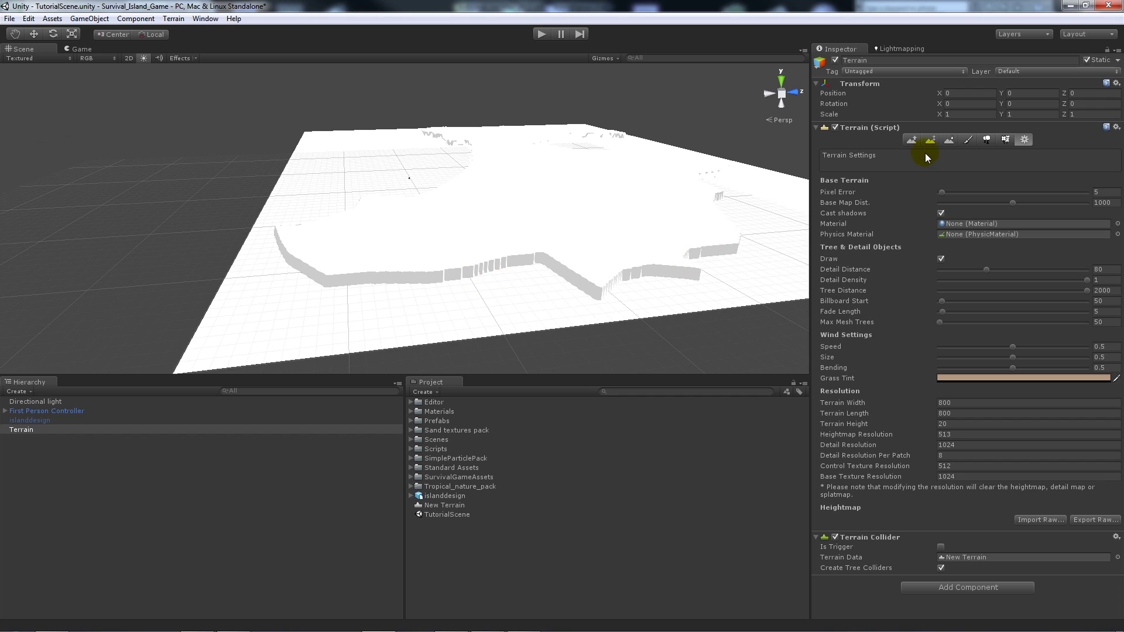
# - Add the ground1 texture to the terrain as its base paint texture
pyautogui.click(968, 140)
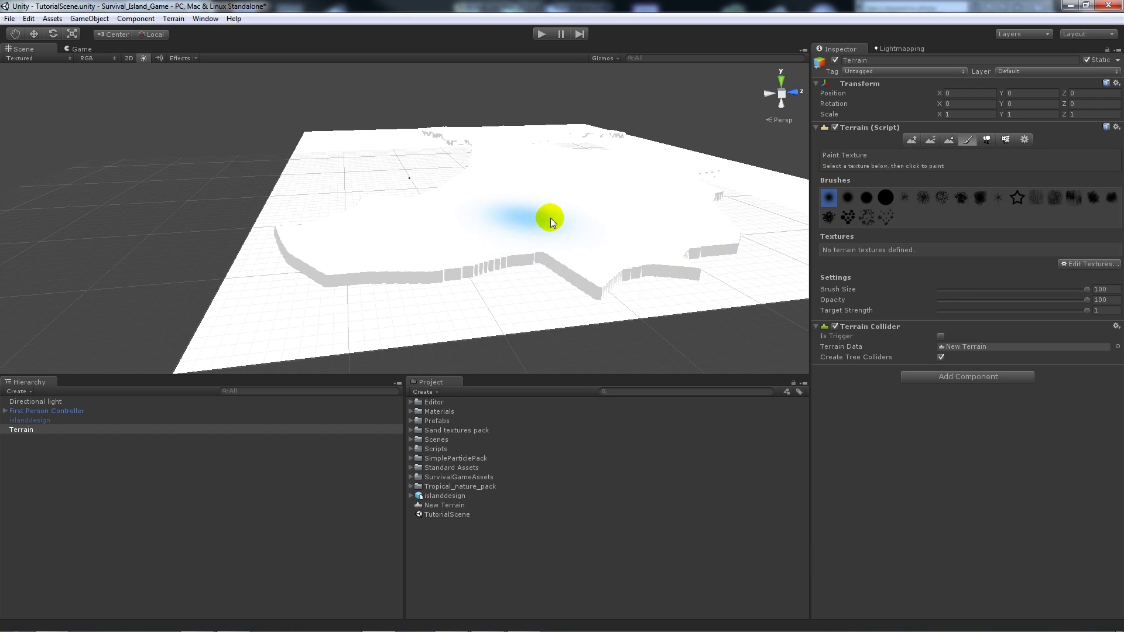
pyautogui.click(1080, 264)
pyautogui.click(1080, 269)
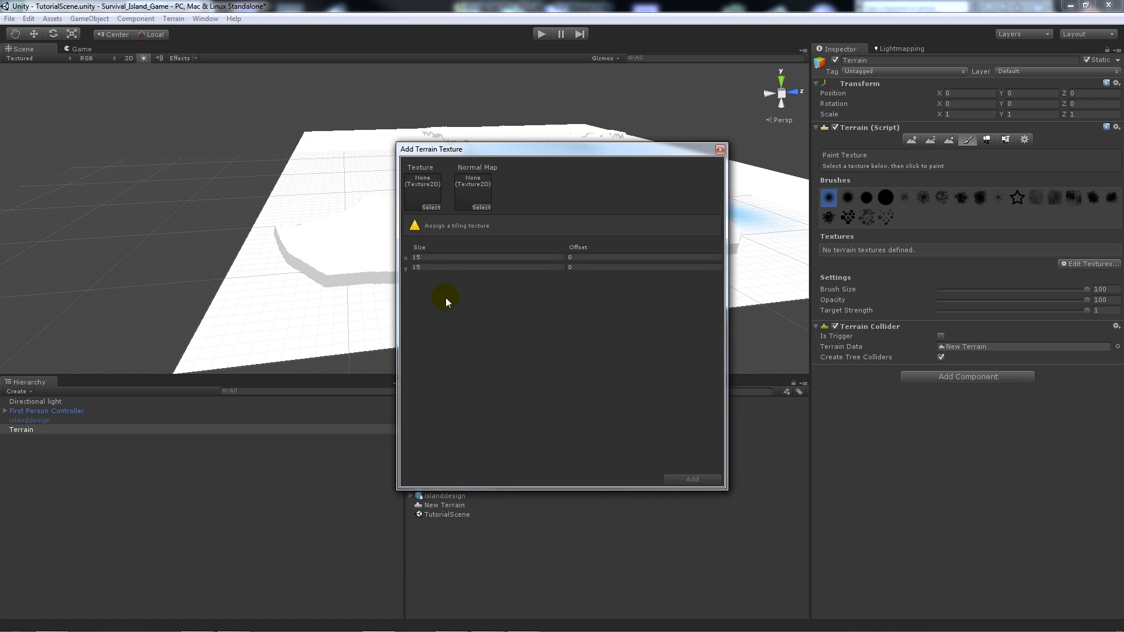
pyautogui.click(430, 208)
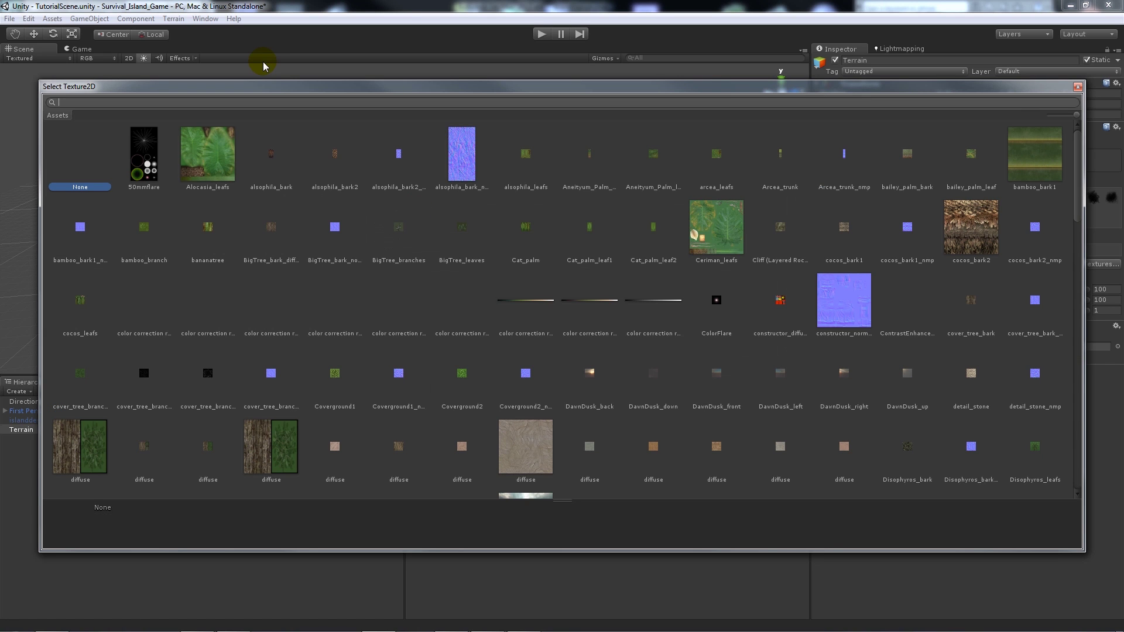
pyautogui.write('ground')
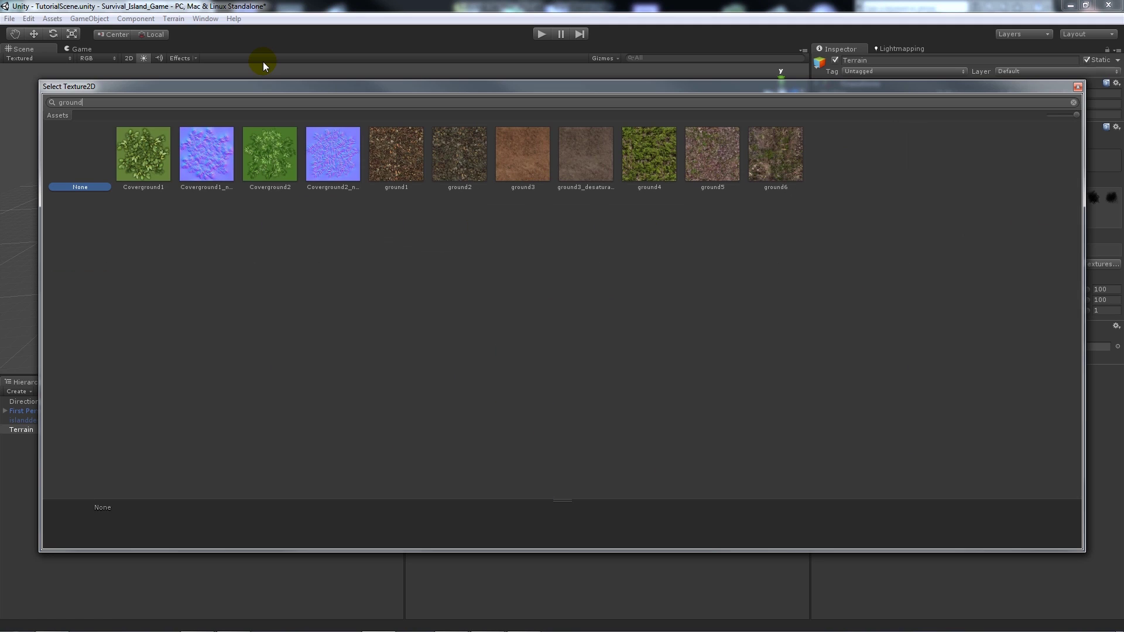
pyautogui.doubleClick(391, 149)
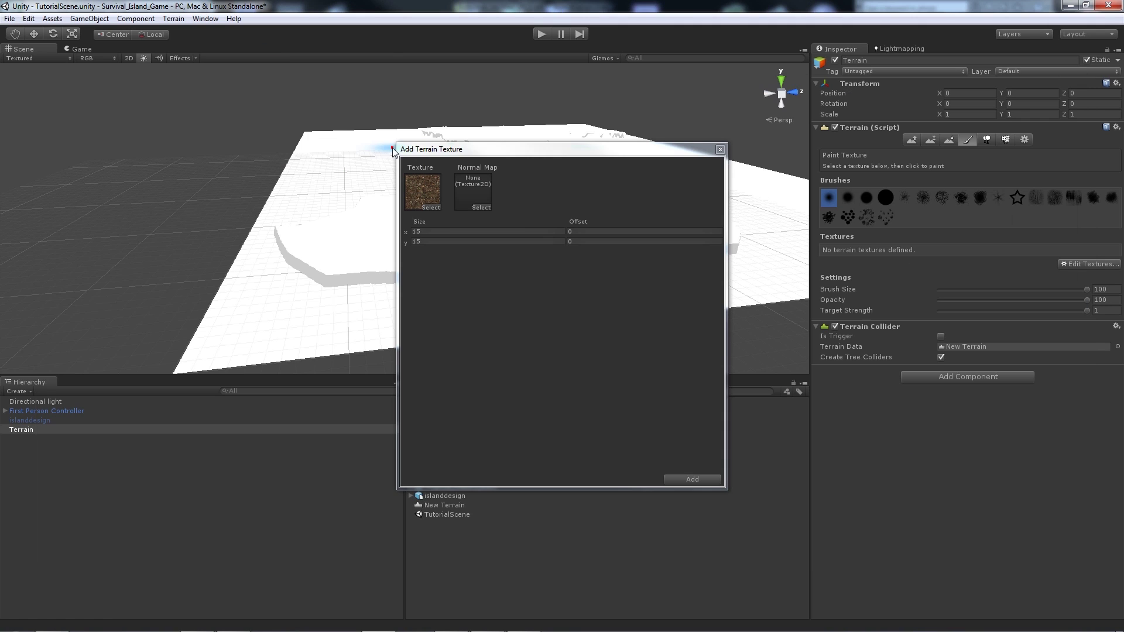
pyautogui.click(690, 483)
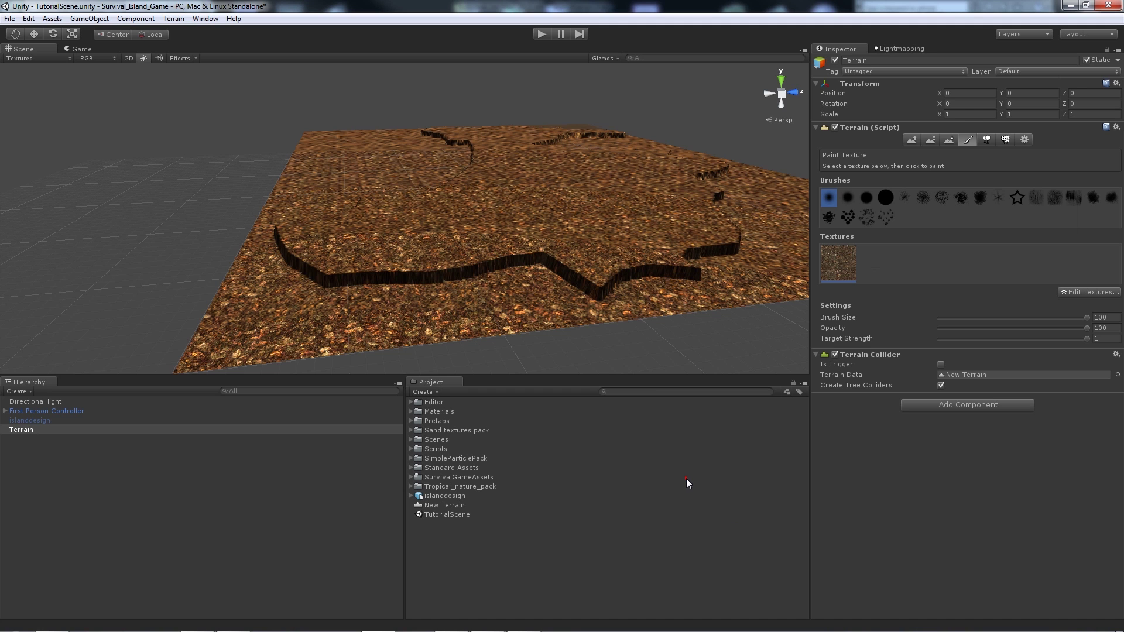
# - Set the ground texture's tiling size to 3 by 3 and check it in a game preview
pyautogui.scroll(5, 479, 220)
pyautogui.scroll(2, 466, 301)
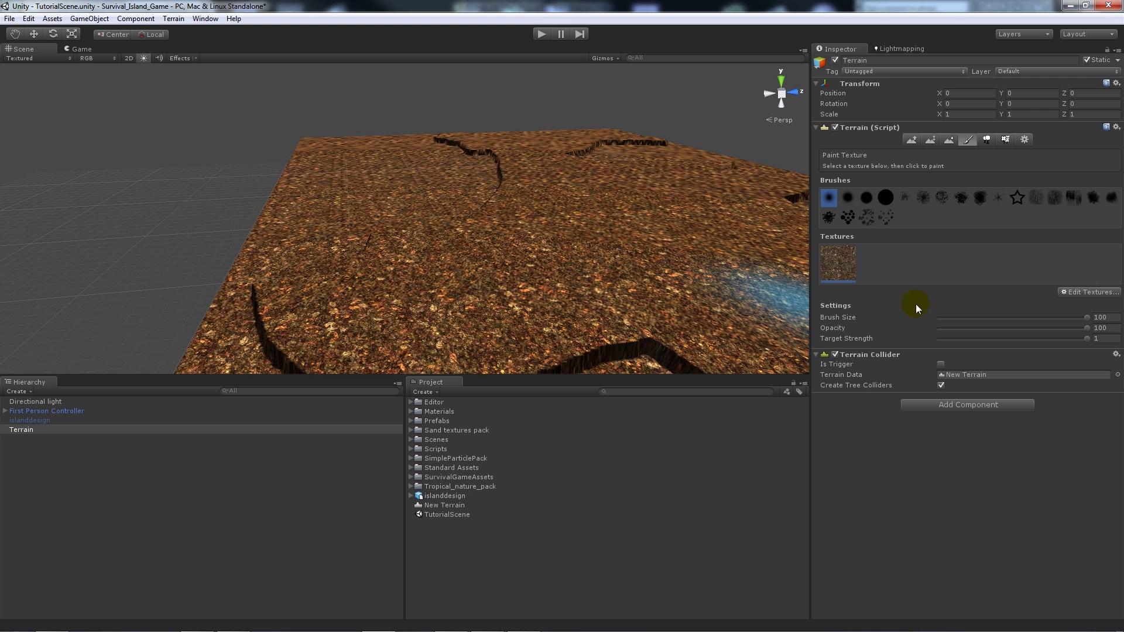
pyautogui.click(1061, 290)
pyautogui.click(1053, 308)
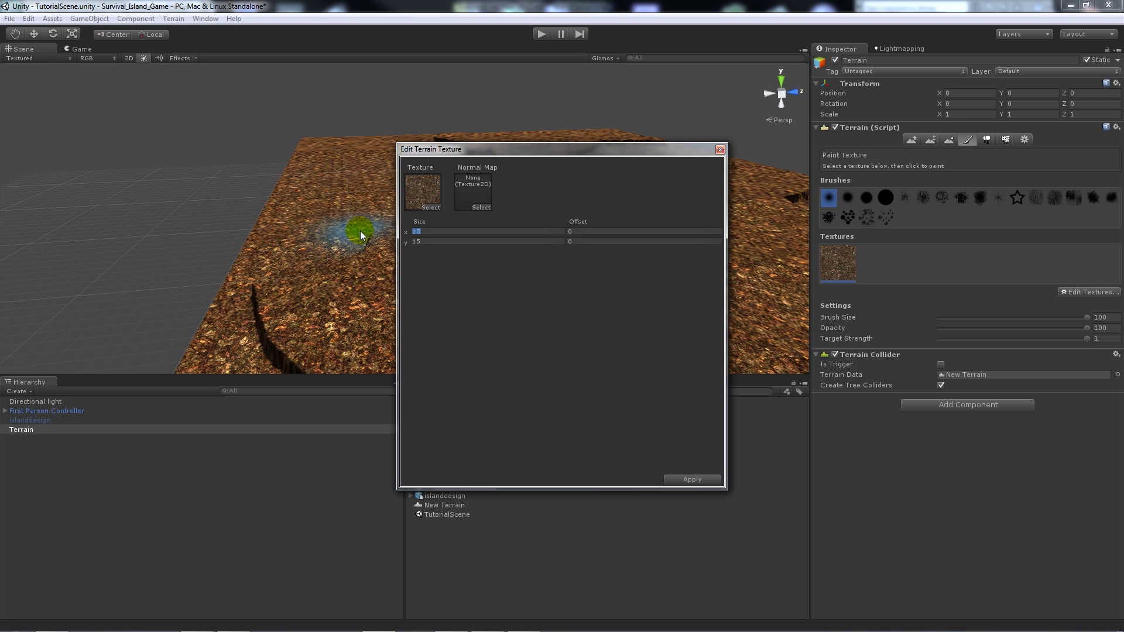
pyautogui.write('3')
pyautogui.press('Tab')
pyautogui.write('3')
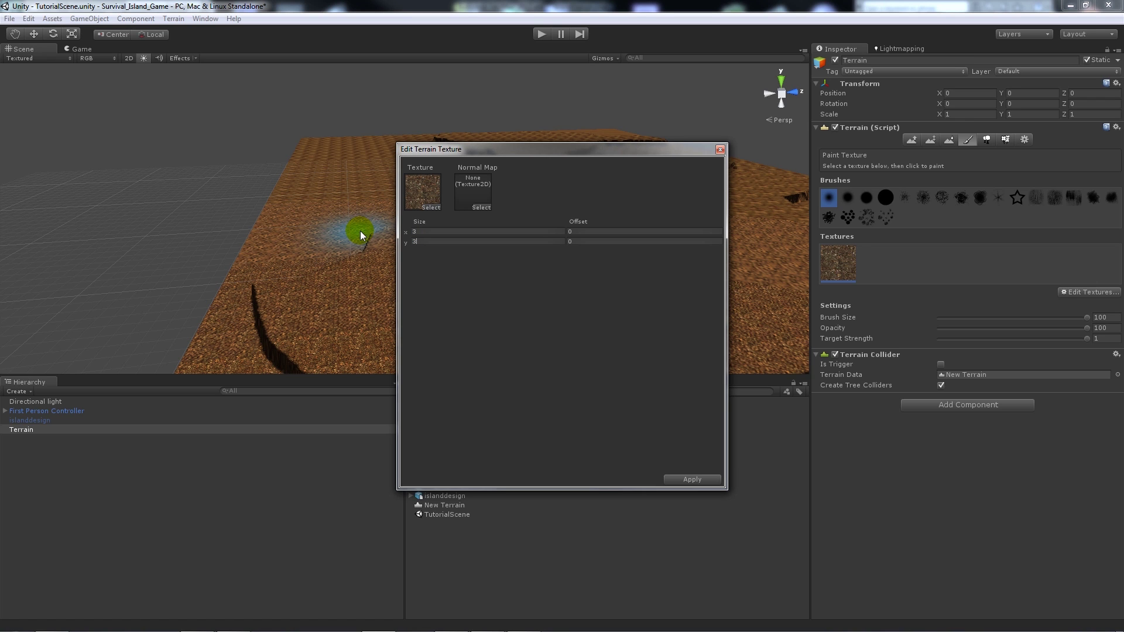
pyautogui.click(720, 151)
pyautogui.click(540, 34)
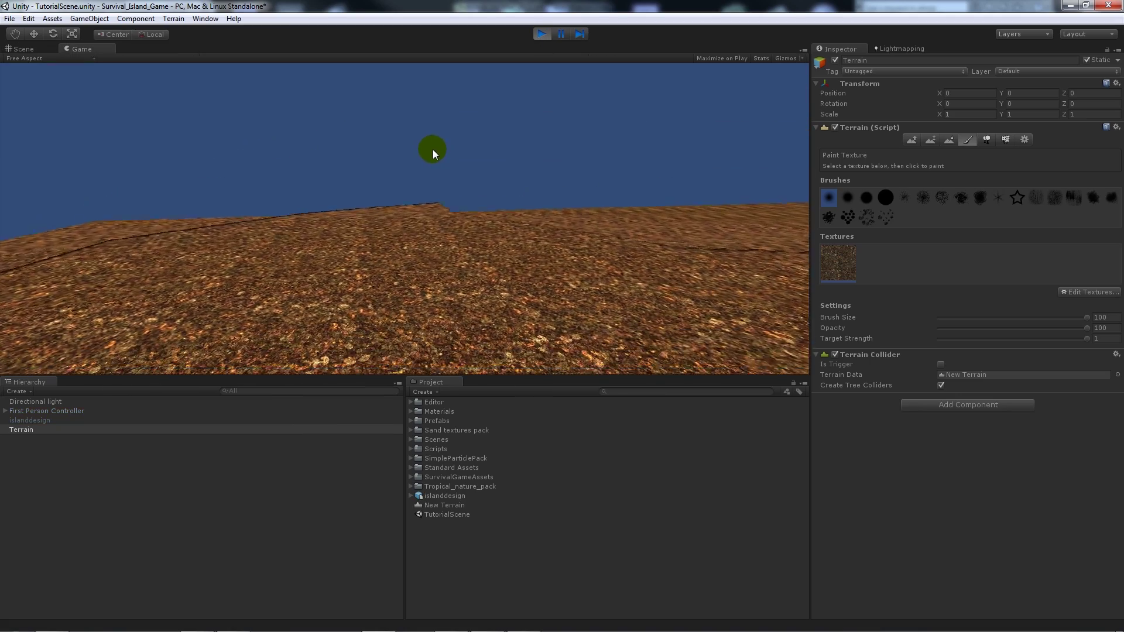
pyautogui.click(541, 33)
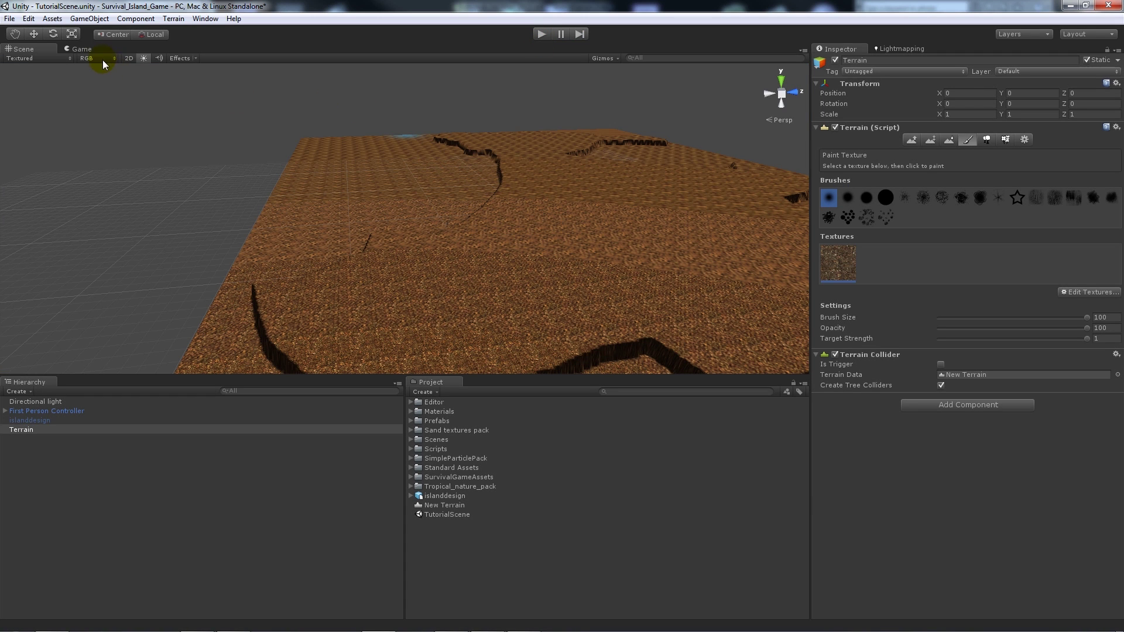
# - Place the Daylight Water prefab from Water (Pro Only) in the scene near the terrain's front corner
pyautogui.moveTo(458, 212); pyautogui.dragTo(521, 186, button='middle')
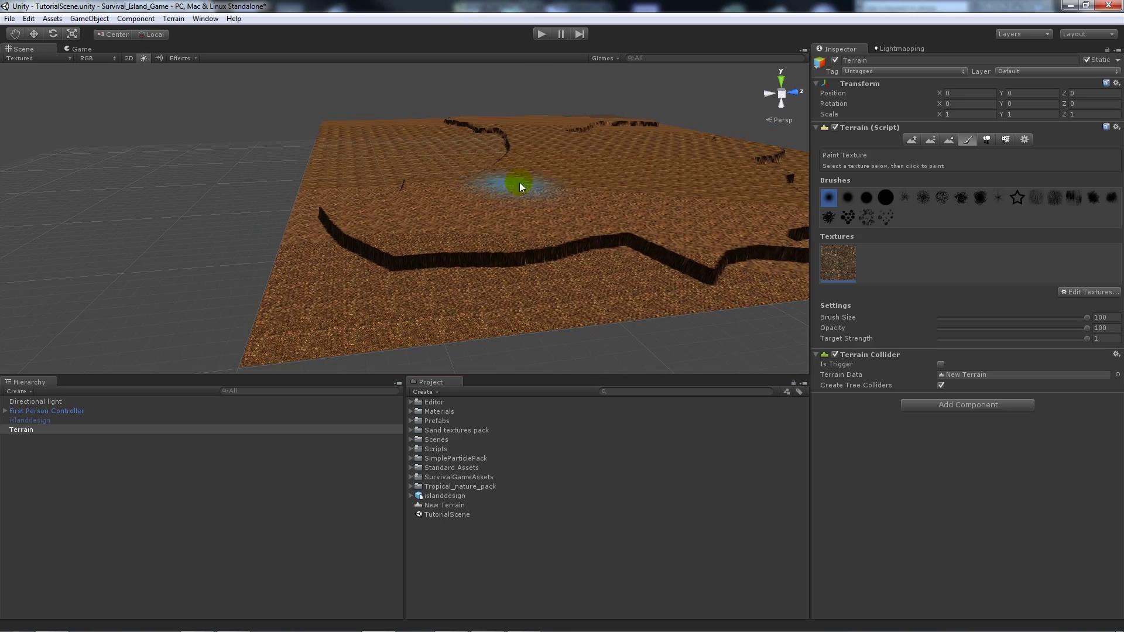
pyautogui.keyDown('alt'); pyautogui.moveTo(530, 158); pyautogui.dragTo(544, 210); pyautogui.keyUp('alt')
pyautogui.moveTo(544, 211); pyautogui.dragTo(503, 176, button='middle')
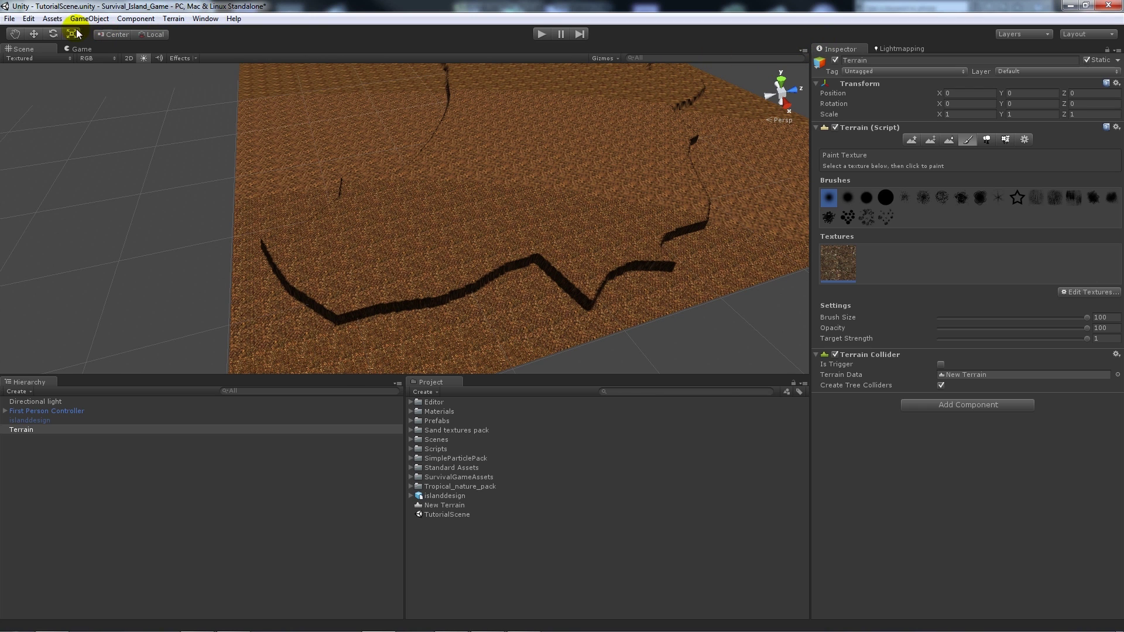
pyautogui.click(34, 34)
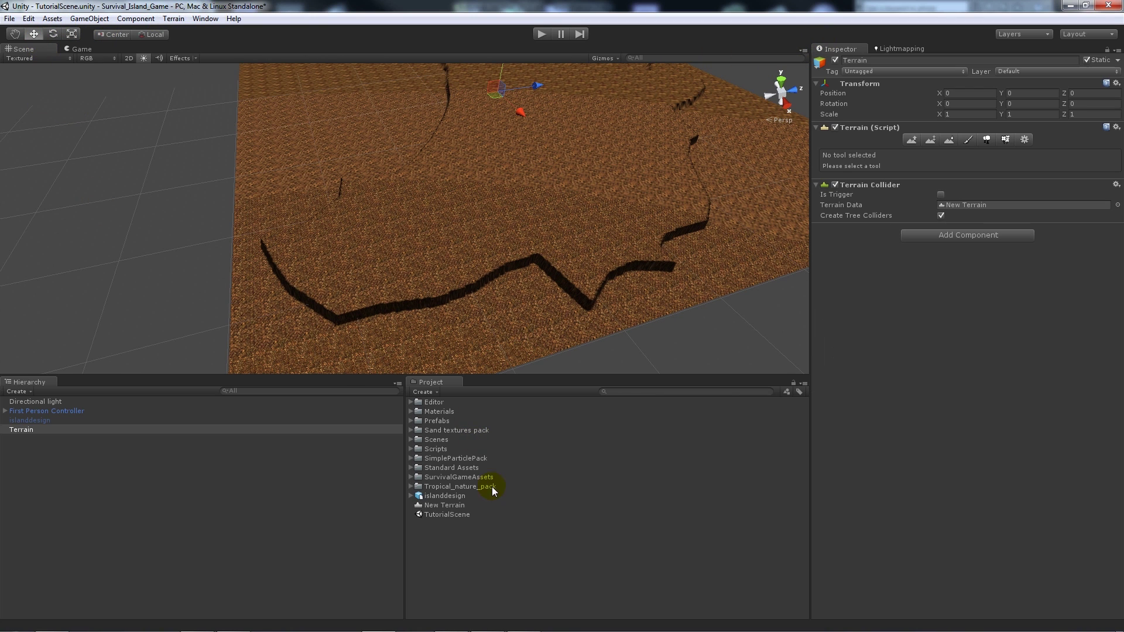
pyautogui.click(411, 487)
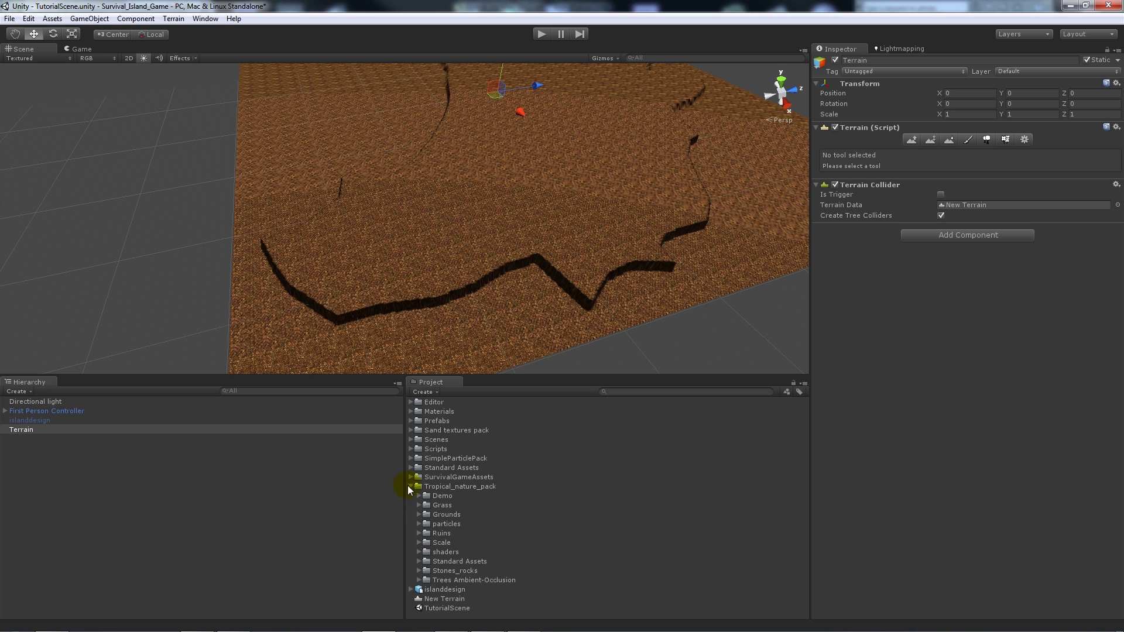
pyautogui.click(410, 487)
pyautogui.click(411, 468)
pyautogui.scroll(-3, 462, 570)
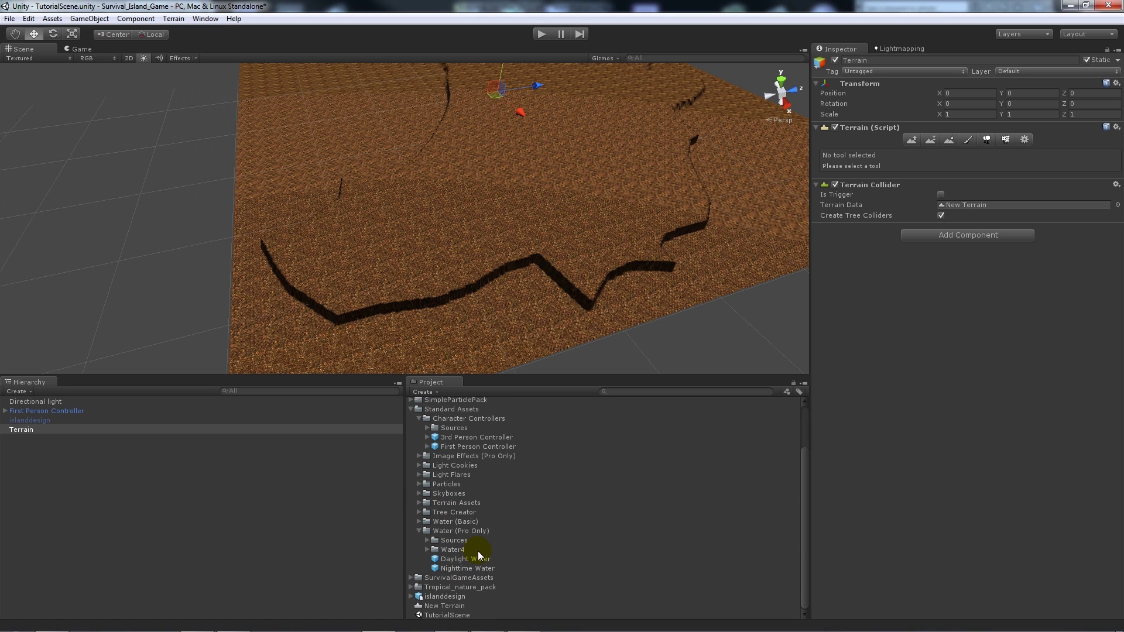
pyautogui.moveTo(478, 560); pyautogui.dragTo(269, 287)
# - Scale the Daylight Water plane up uniformly until it is large enough to surround the whole terrain
pyautogui.click(72, 34)
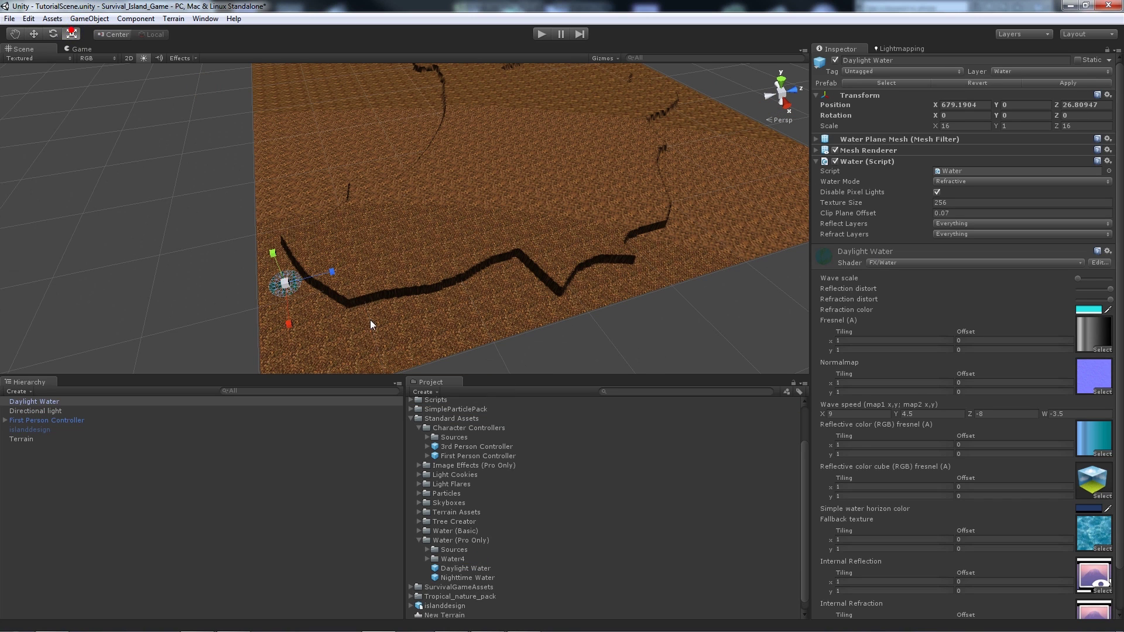
pyautogui.moveTo(285, 283); pyautogui.dragTo(711, 611)
pyautogui.scroll(-12, 190, 353)
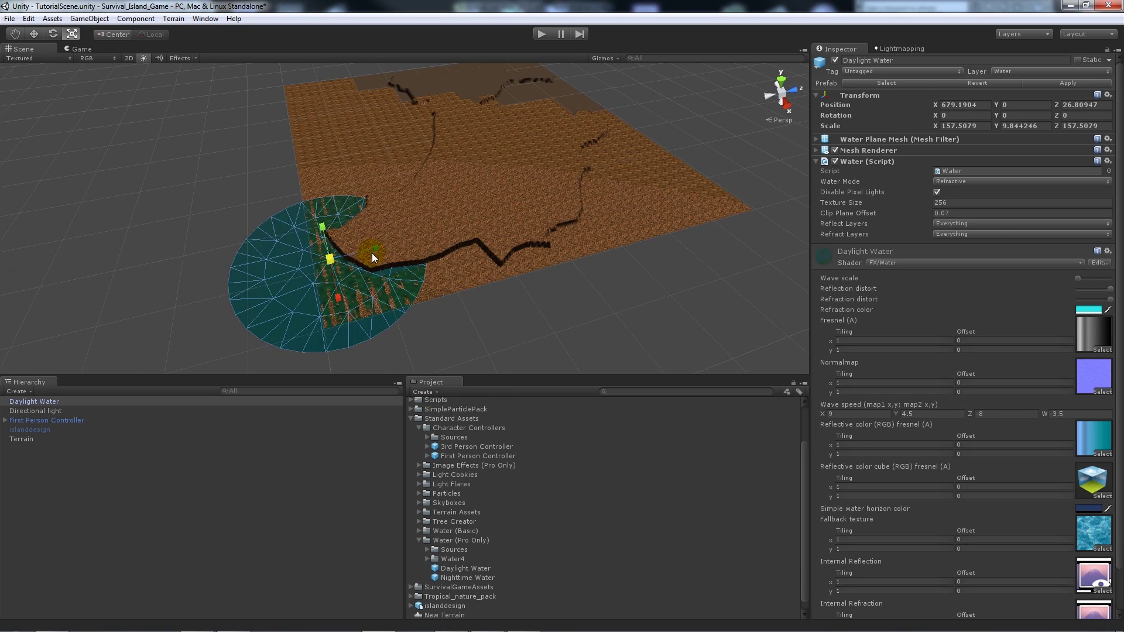
pyautogui.moveTo(343, 252); pyautogui.dragTo(532, 122)
# - Center the Daylight Water on the terrain and raise it above the base so only the island stands out
pyautogui.click(34, 33)
pyautogui.moveTo(338, 261); pyautogui.dragTo(479, 219)
pyautogui.moveTo(495, 166)
pyautogui.mouseDown()
pyautogui.moveTo(499, 147)
pyautogui.moveTo(510, 163)
pyautogui.mouseUp()
pyautogui.moveTo(434, 268); pyautogui.dragTo(458, 219, button='middle')
pyautogui.keyDown('alt'); pyautogui.moveTo(458, 219); pyautogui.dragTo(568, 249); pyautogui.keyUp('alt')
pyautogui.moveTo(460, 131); pyautogui.dragTo(524, 297, button='middle')
pyautogui.keyDown('alt'); pyautogui.moveTo(524, 298); pyautogui.dragTo(228, 114); pyautogui.keyUp('alt')
pyautogui.click(127, 141)
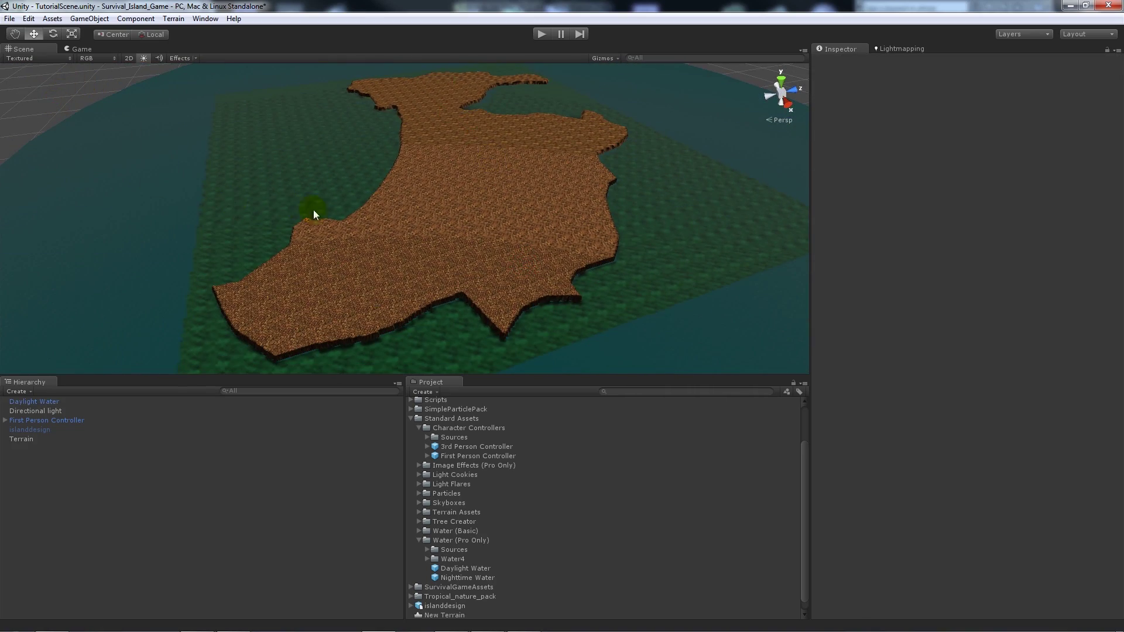
# - Round off the island's near tip by lowering its edge with the soft round terrain brush at size 100 and opacity 39
pyautogui.moveTo(357, 230); pyautogui.dragTo(389, 186, button='middle')
pyautogui.scroll(3, 401, 198)
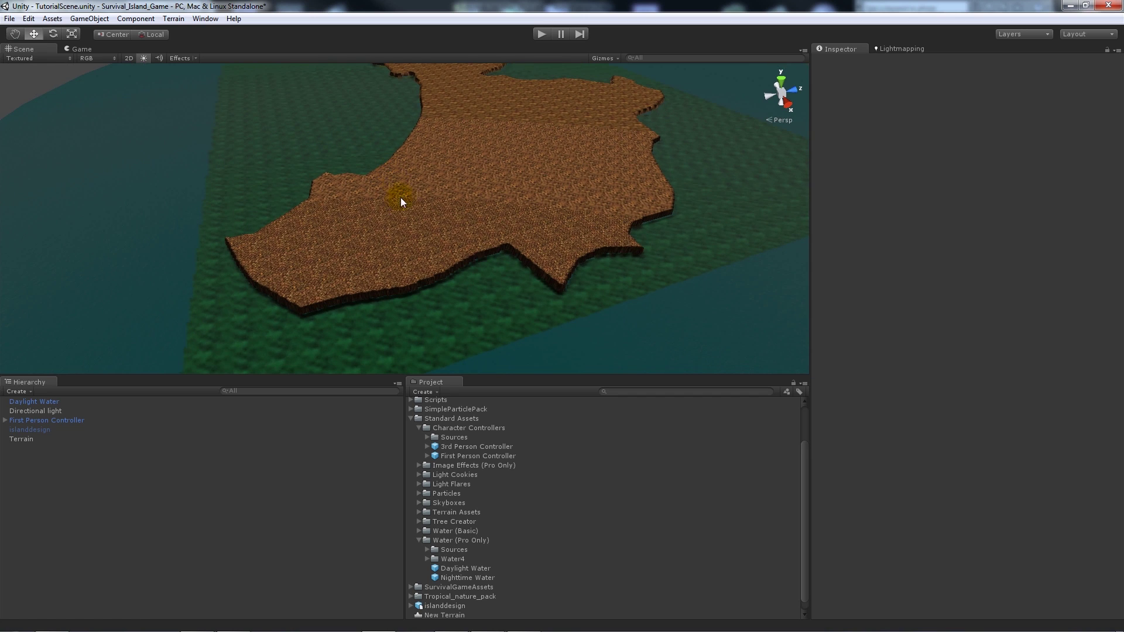
pyautogui.click(386, 253)
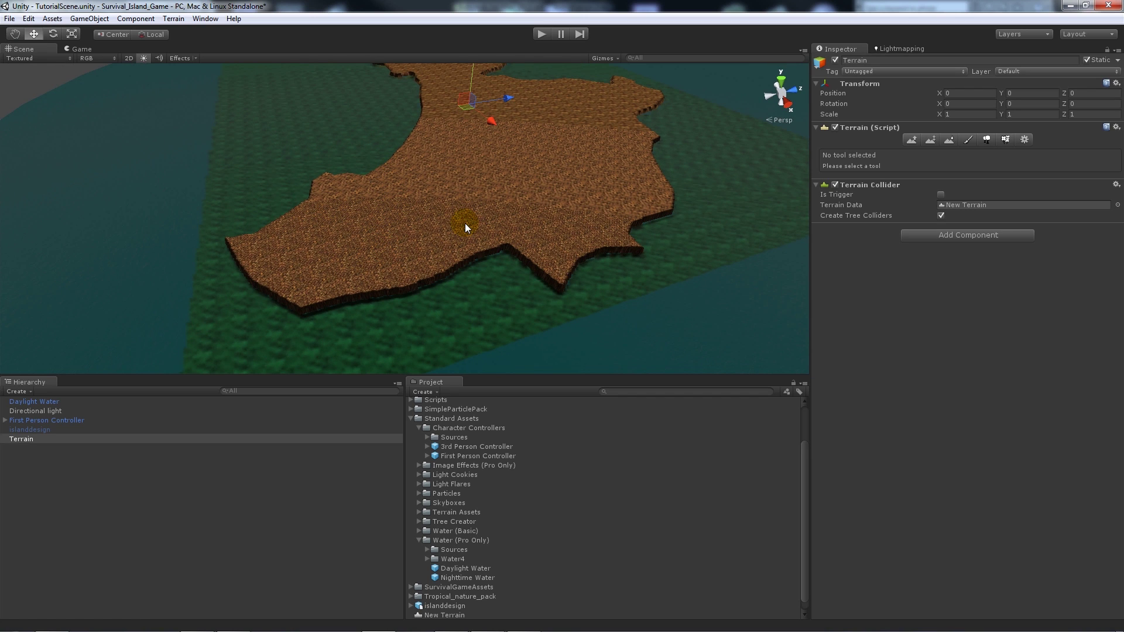
pyautogui.click(913, 141)
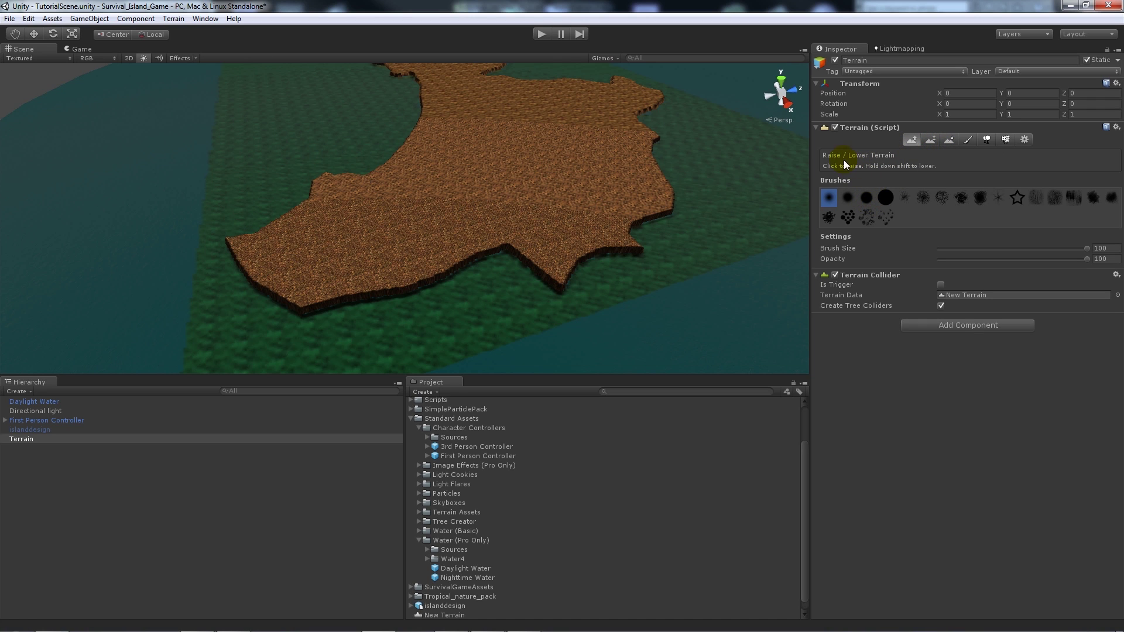
pyautogui.click(834, 198)
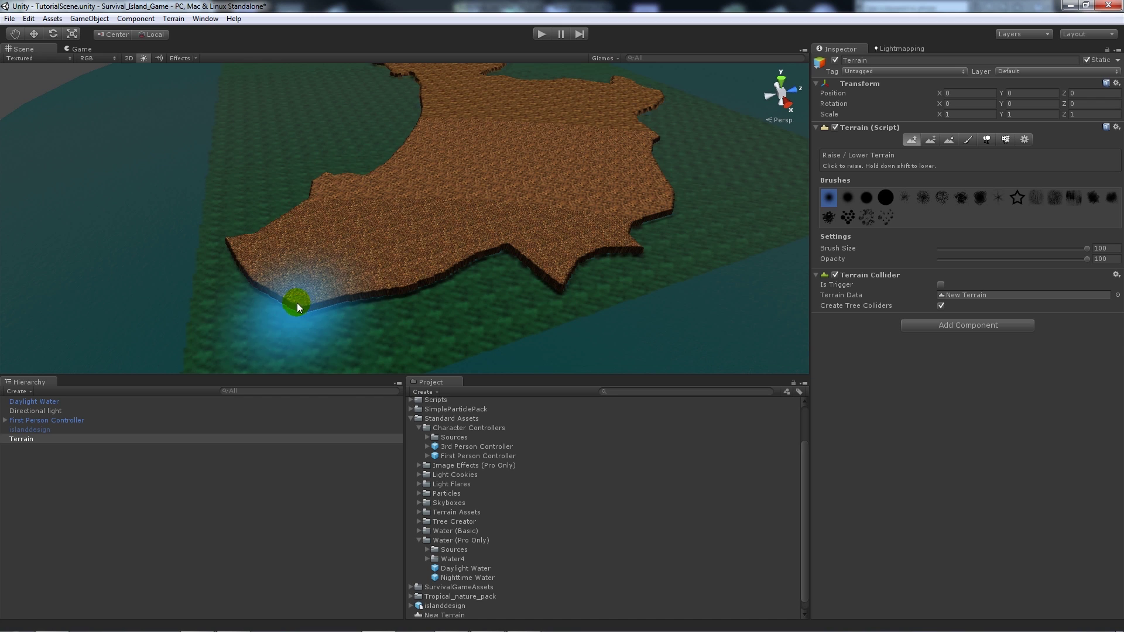
pyautogui.keyDown('shift'); pyautogui.moveTo(300, 303); pyautogui.dragTo(253, 265); pyautogui.keyUp('shift')
pyautogui.hotkey('ctrl', 'z')
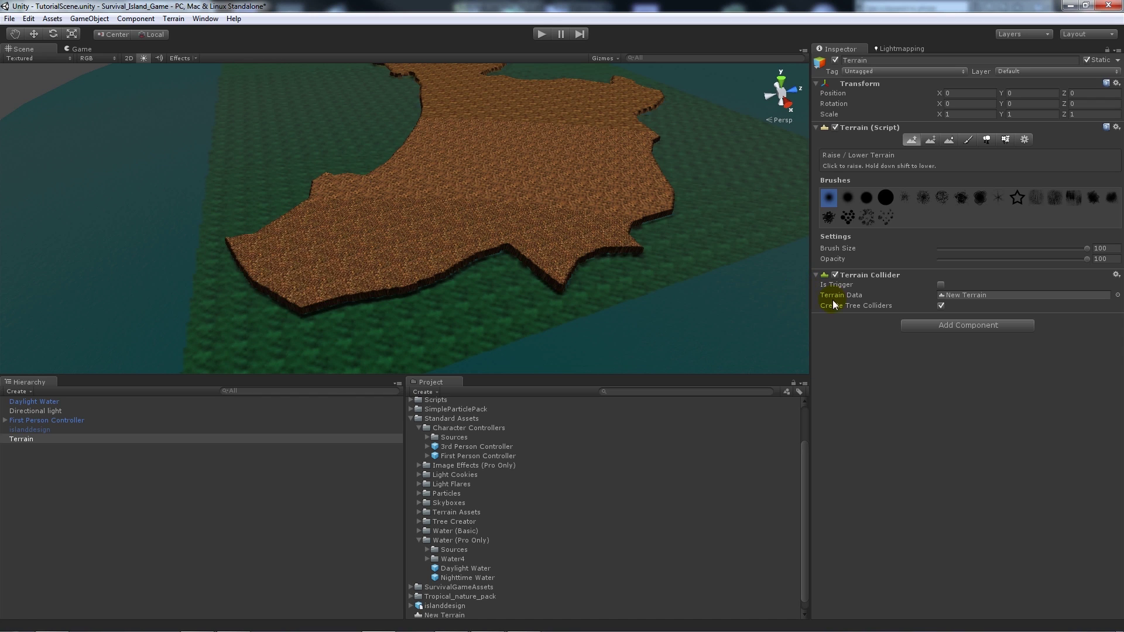
pyautogui.moveTo(286, 281)
pyautogui.keyDown('shift'); pyautogui.mouseDown()
pyautogui.moveTo(297, 309)
pyautogui.moveTo(243, 247)
pyautogui.moveTo(238, 260)
pyautogui.moveTo(243, 230)
pyautogui.moveTo(286, 210)
pyautogui.moveTo(266, 227)
pyautogui.mouseUp(); pyautogui.keyUp('shift')
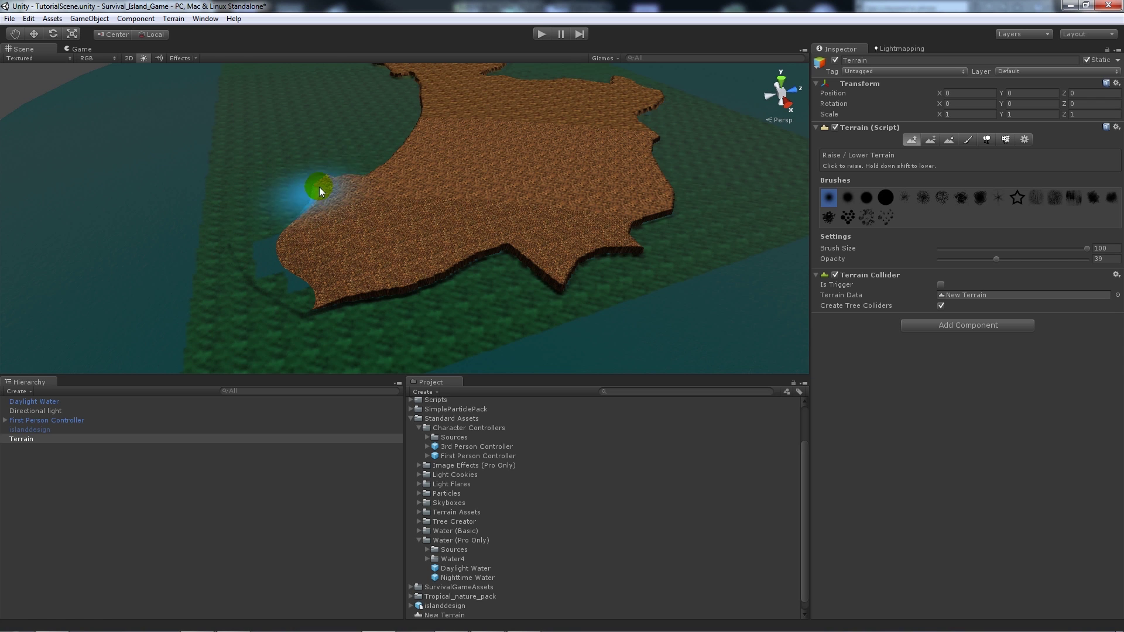
# - Lower the steep edges along the sides of the island's near end into smooth slopes running under the water
pyautogui.keyDown('alt'); pyautogui.moveTo(329, 176); pyautogui.dragTo(465, 157); pyautogui.keyUp('alt')
pyautogui.moveTo(275, 262)
pyautogui.keyDown('alt'); pyautogui.mouseDown()
pyautogui.moveTo(261, 209)
pyautogui.moveTo(426, 233)
pyautogui.moveTo(254, 306)
pyautogui.mouseUp(); pyautogui.keyUp('alt')
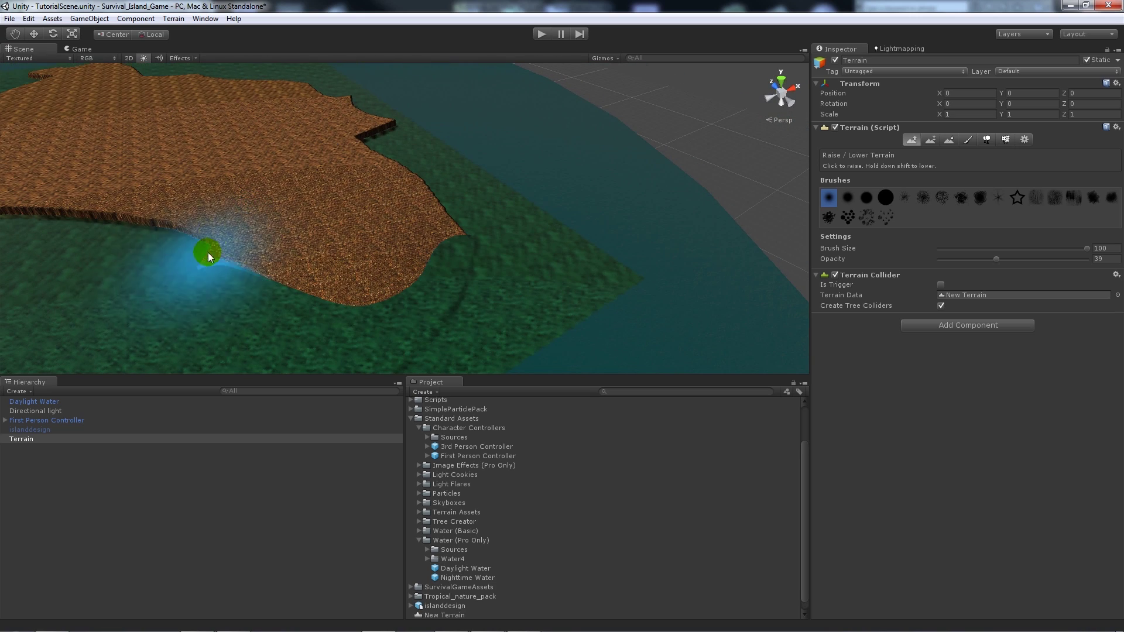
pyautogui.moveTo(150, 220); pyautogui.dragTo(346, 215, button='middle')
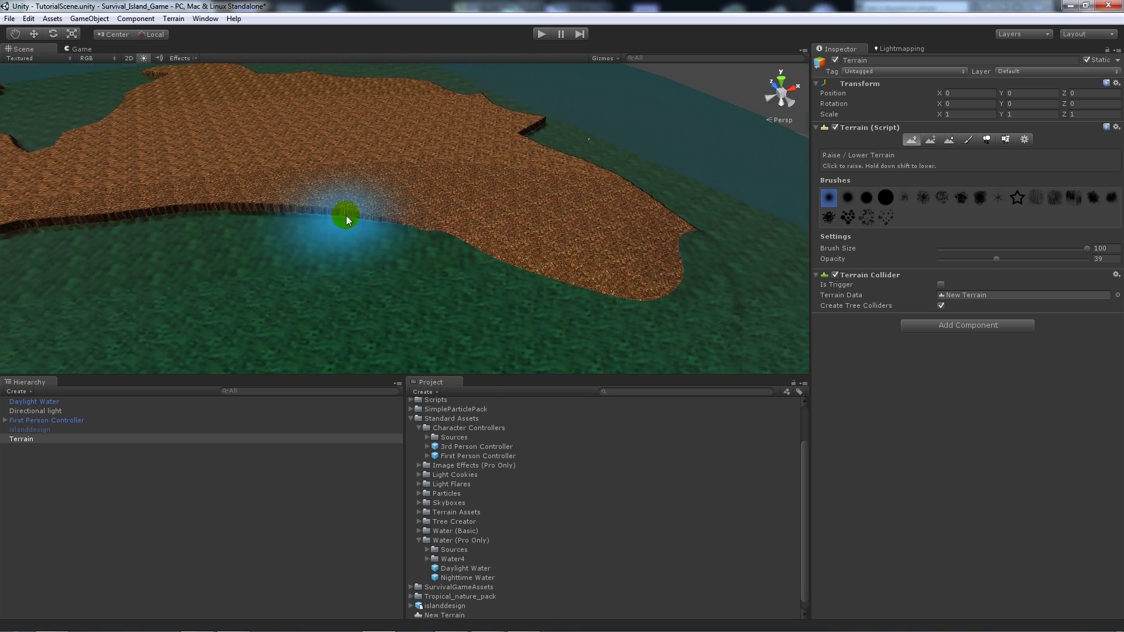
pyautogui.keyDown('alt'); pyautogui.moveTo(346, 216); pyautogui.dragTo(510, 303); pyautogui.keyUp('alt')
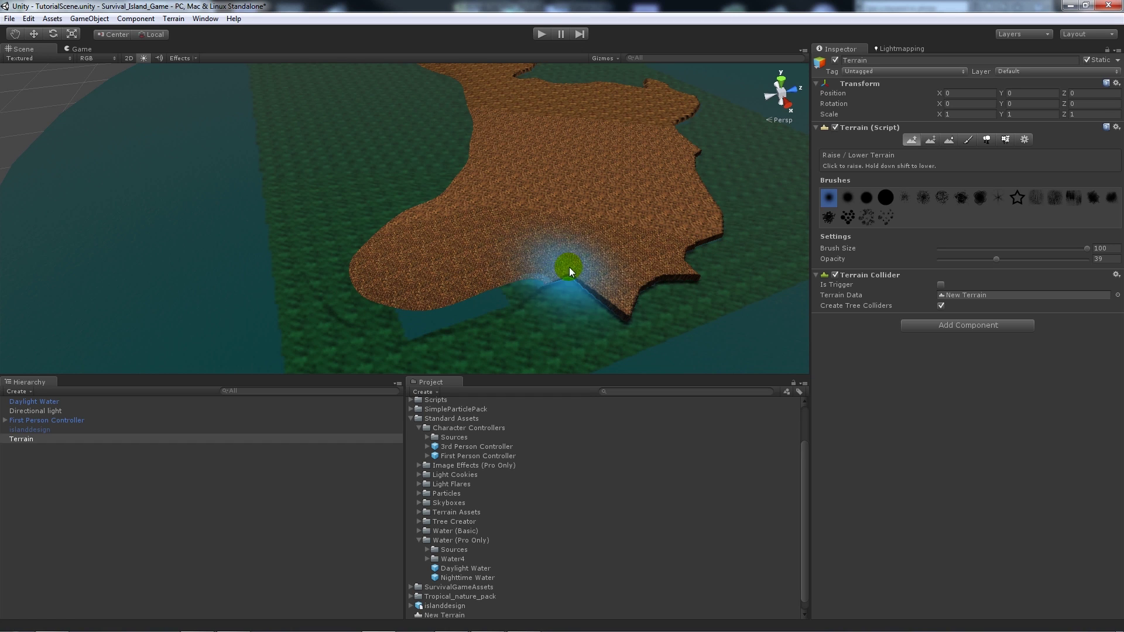
pyautogui.moveTo(577, 269)
pyautogui.keyDown('shift'); pyautogui.mouseDown()
pyautogui.moveTo(620, 307)
pyautogui.moveTo(680, 271)
pyautogui.mouseUp(); pyautogui.keyUp('shift')
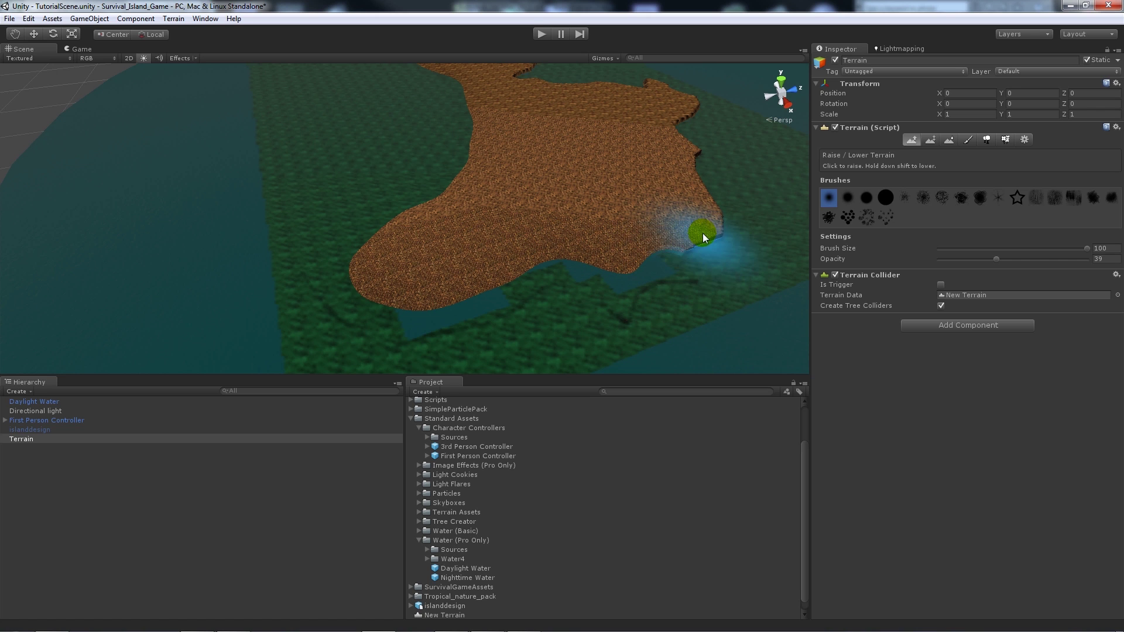
# - Add a second terrain texture using the Sand 05 diffuse image and its normal map
pyautogui.moveTo(476, 259)
pyautogui.keyDown('alt'); pyautogui.mouseDown()
pyautogui.moveTo(597, 199)
pyautogui.moveTo(578, 158)
pyautogui.moveTo(543, 234)
pyautogui.moveTo(482, 299)
pyautogui.moveTo(471, 255)
pyautogui.moveTo(499, 229)
pyautogui.moveTo(483, 246)
pyautogui.moveTo(493, 249)
pyautogui.mouseUp(); pyautogui.keyUp('alt')
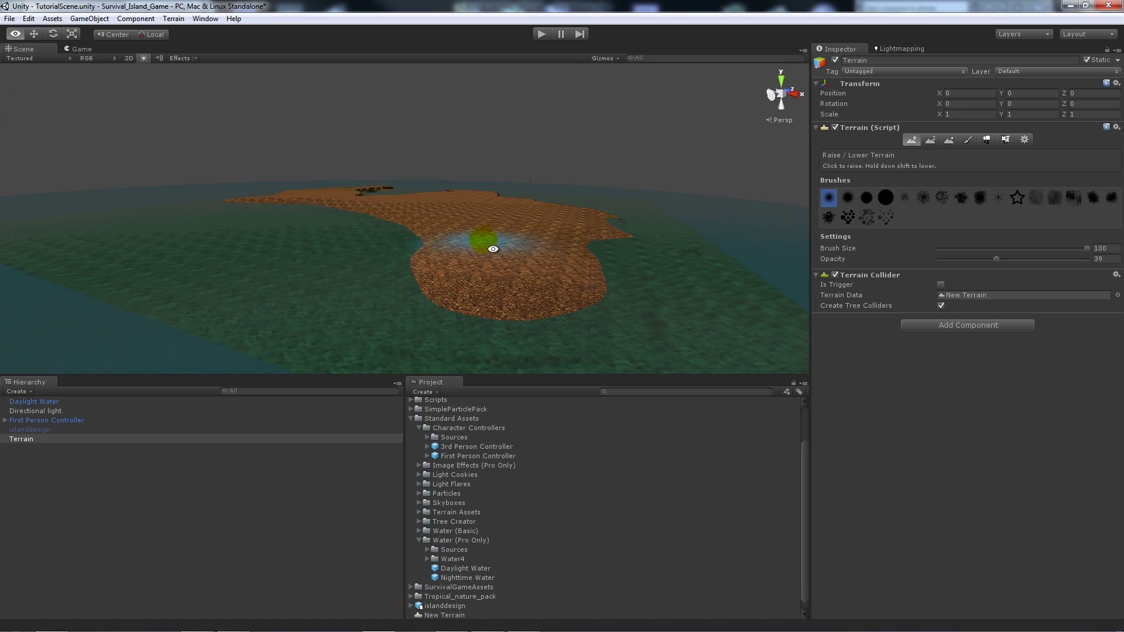
pyautogui.click(412, 419)
pyautogui.click(963, 141)
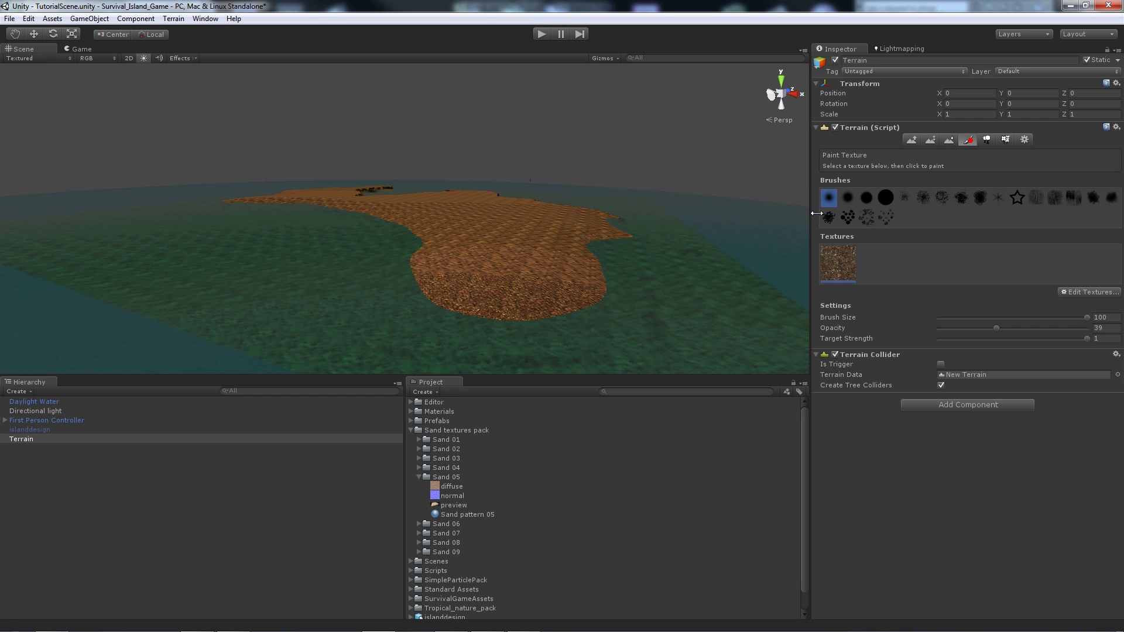
pyautogui.click(1080, 292)
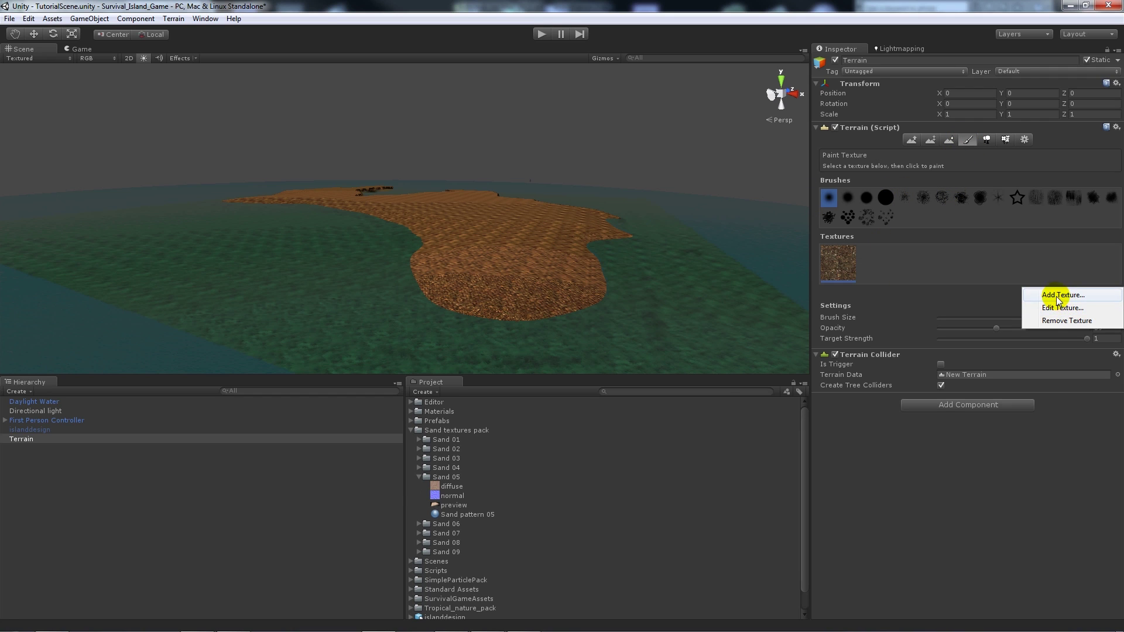
pyautogui.click(1062, 295)
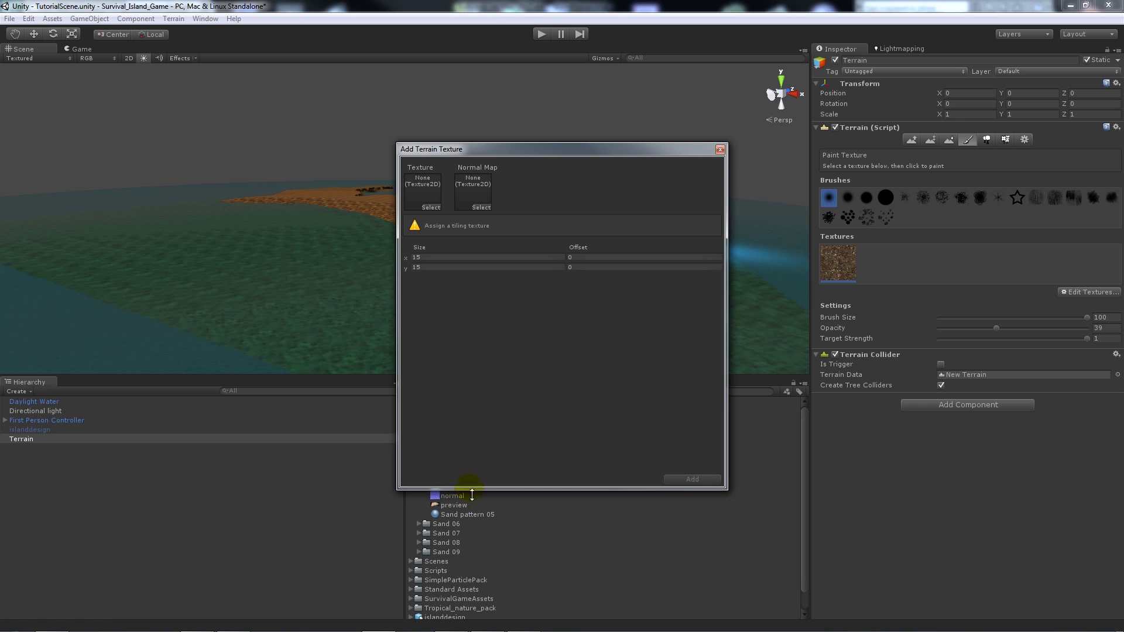
pyautogui.moveTo(522, 152); pyautogui.dragTo(737, 161)
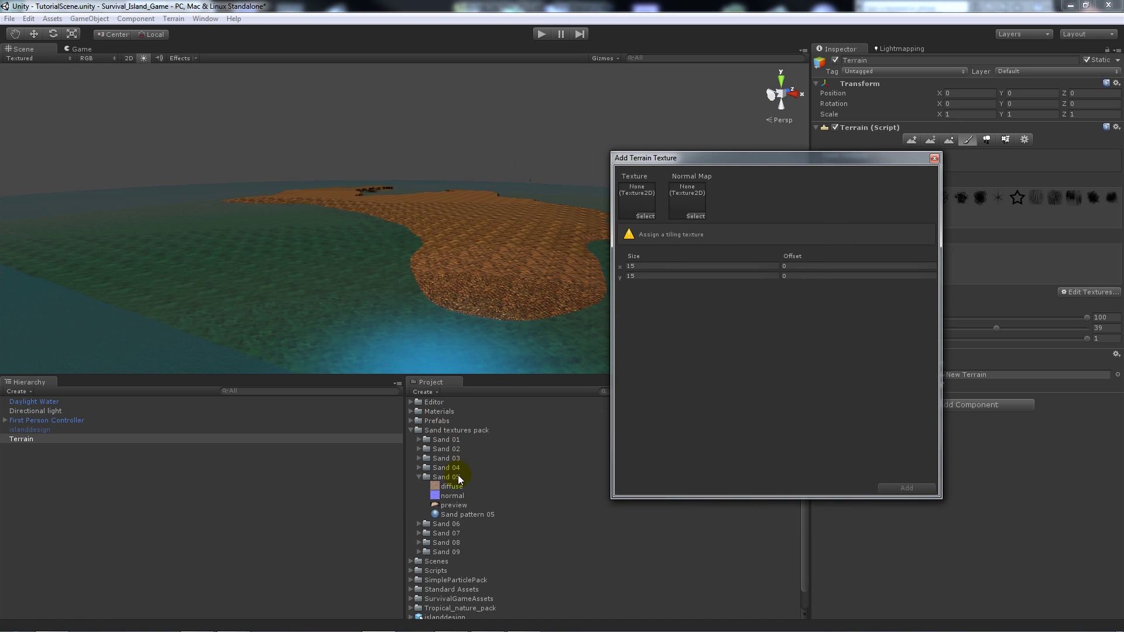
pyautogui.moveTo(451, 487); pyautogui.dragTo(754, 225)
pyautogui.moveTo(654, 200); pyautogui.dragTo(638, 199)
pyautogui.moveTo(468, 498); pyautogui.dragTo(681, 209)
pyautogui.click(906, 490)
# - Paint the Sand 05 texture in a band along one side of the island's coast with brush size 55
pyautogui.keyDown('alt'); pyautogui.moveTo(592, 251); pyautogui.dragTo(389, 303); pyautogui.keyUp('alt')
pyautogui.click(887, 264)
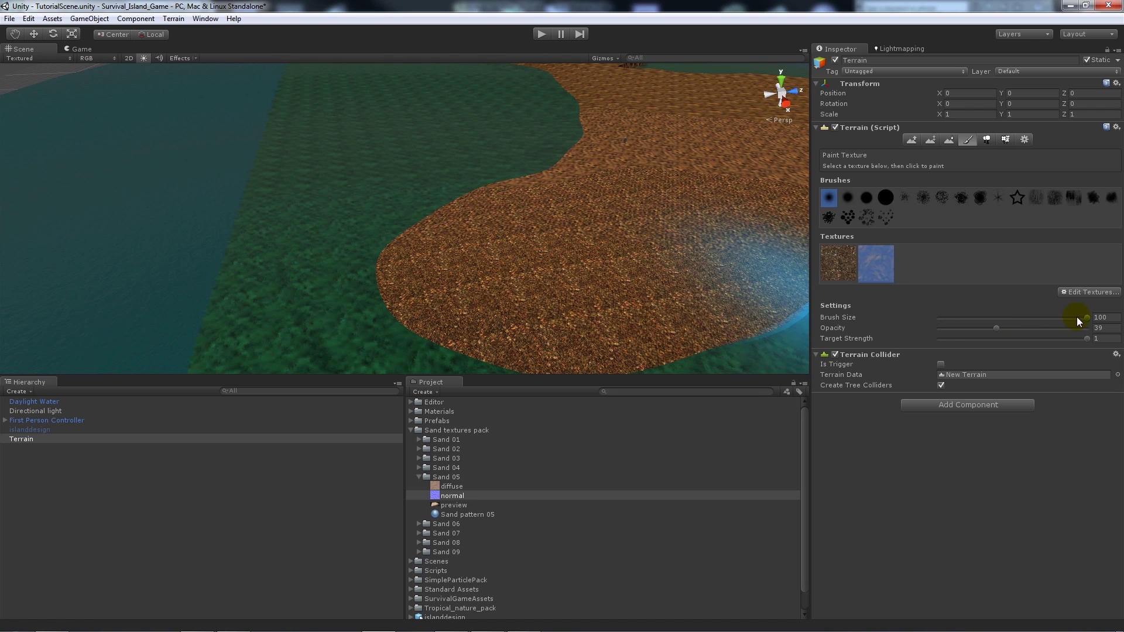
pyautogui.moveTo(1084, 317); pyautogui.dragTo(1019, 318)
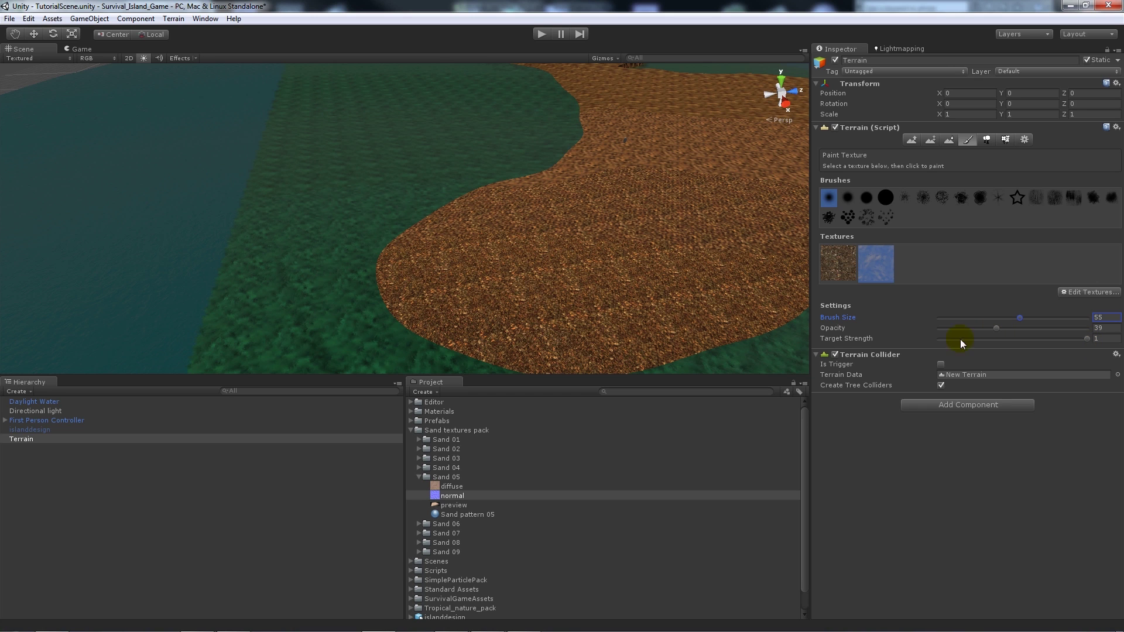
pyautogui.moveTo(429, 307)
pyautogui.mouseDown()
pyautogui.moveTo(374, 270)
pyautogui.moveTo(426, 213)
pyautogui.moveTo(535, 153)
pyautogui.mouseUp()
pyautogui.moveTo(535, 154); pyautogui.dragTo(469, 213, button='middle')
pyautogui.moveTo(470, 213)
pyautogui.mouseDown()
pyautogui.moveTo(410, 292)
pyautogui.moveTo(505, 178)
pyautogui.mouseUp()
pyautogui.moveTo(505, 178)
pyautogui.mouseDown(button='middle')
pyautogui.moveTo(464, 280)
pyautogui.moveTo(480, 276)
pyautogui.mouseUp(button='middle')
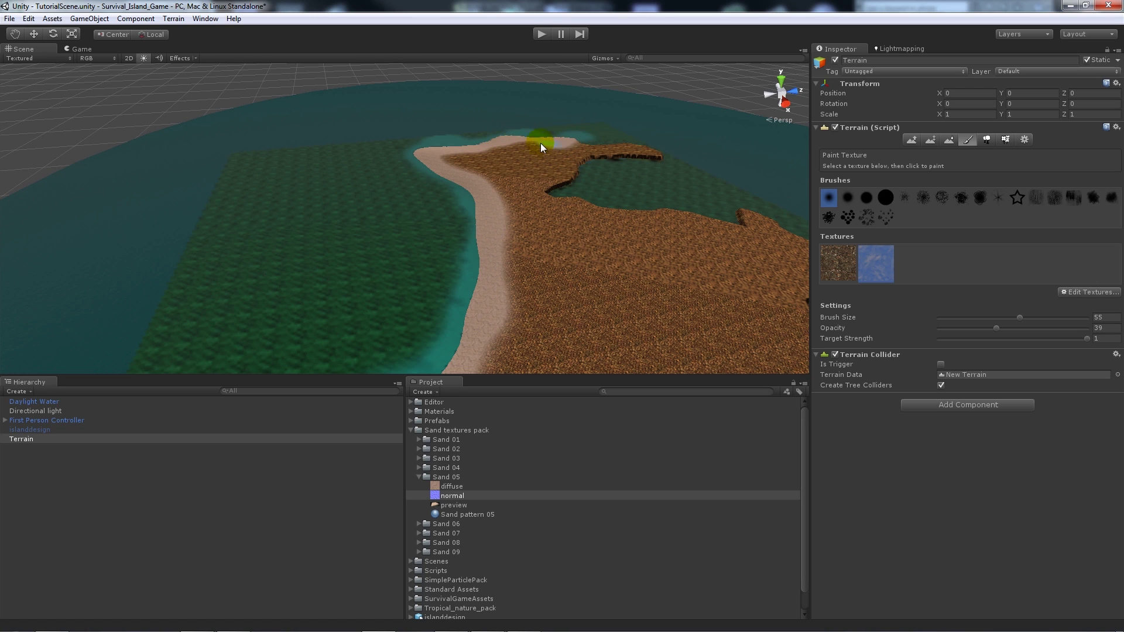
# - Continue the sand band around the island's near tip and along the opposite shore
pyautogui.moveTo(477, 233); pyautogui.dragTo(420, 165, button='middle')
pyautogui.moveTo(345, 280)
pyautogui.mouseDown(button='middle')
pyautogui.moveTo(427, 213)
pyautogui.moveTo(399, 228)
pyautogui.mouseUp(button='middle')
pyautogui.moveTo(399, 227)
pyautogui.mouseDown()
pyautogui.moveTo(405, 243)
pyautogui.moveTo(518, 240)
pyautogui.moveTo(623, 217)
pyautogui.mouseUp()
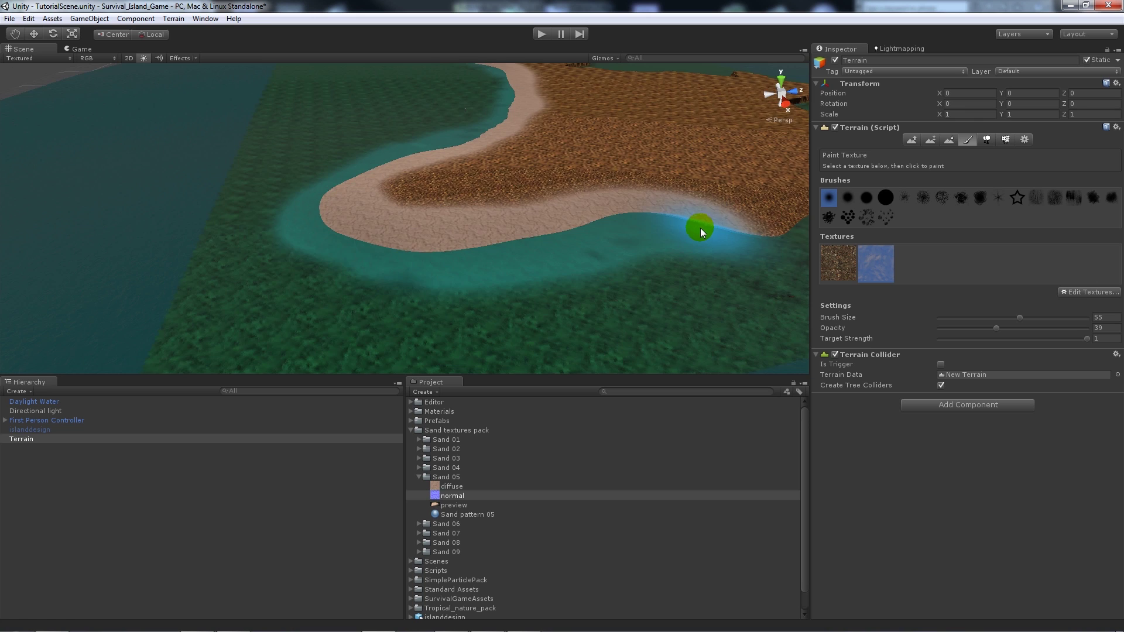
pyautogui.scroll(-3, 704, 227)
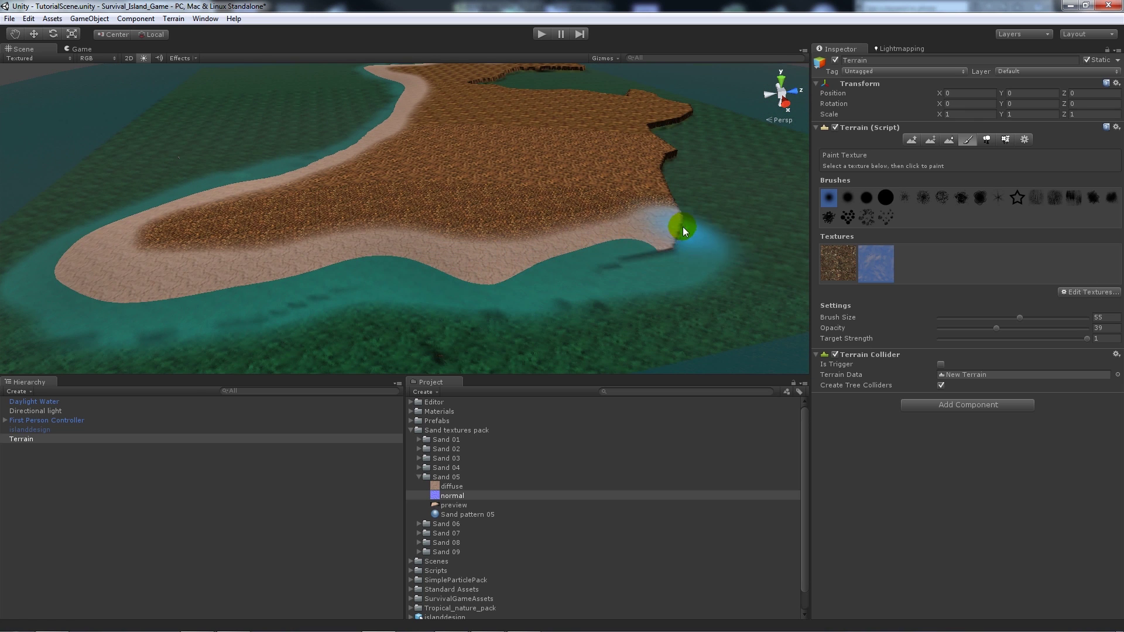
# - Run the game briefly to check how the sand texture looks in first person, and stop it
pyautogui.press('Left')
pyautogui.click(542, 34)
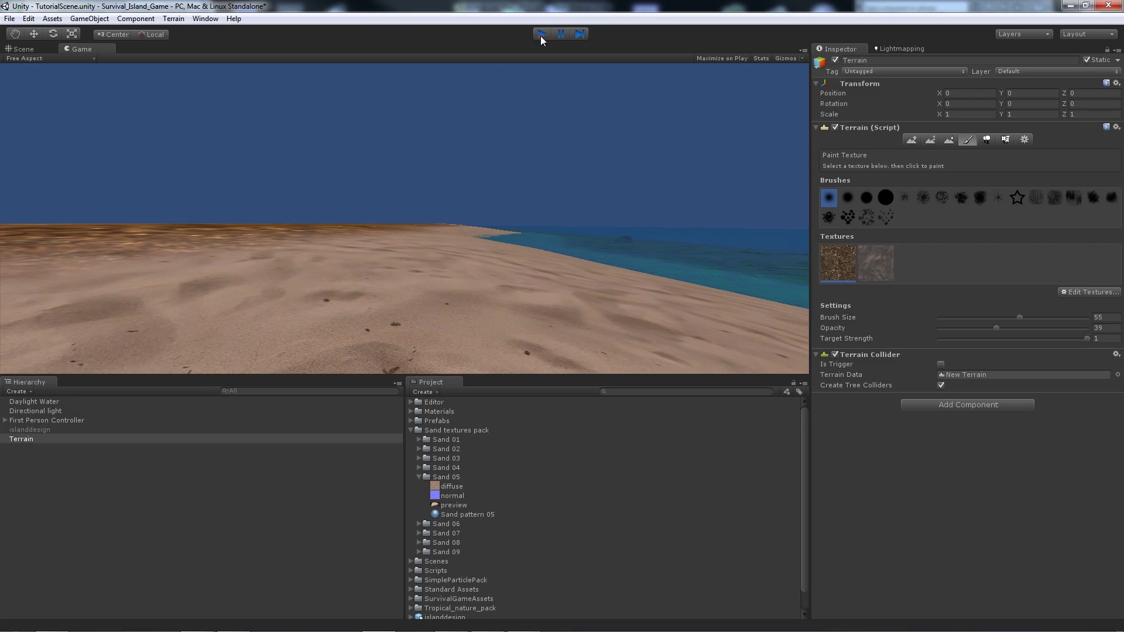
pyautogui.click(541, 34)
# - Set the sand terrain texture's tile size to 6 in both x and y
pyautogui.moveTo(335, 243); pyautogui.dragTo(463, 251, button='middle')
pyautogui.scroll(4, 503, 266)
pyautogui.scroll(4, 515, 263)
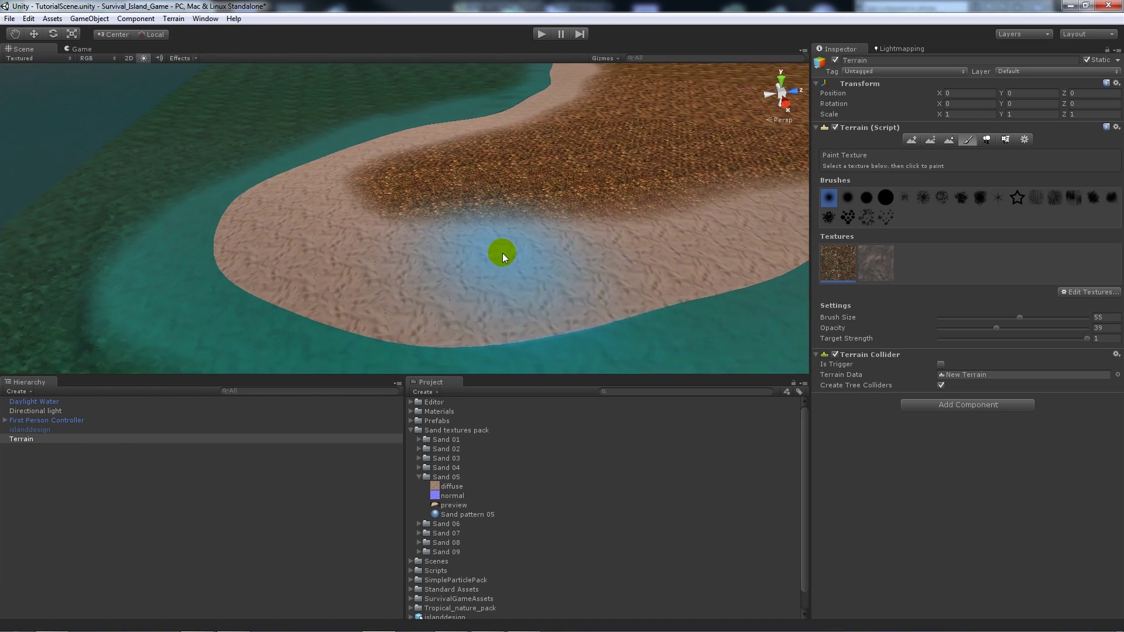
pyautogui.click(1071, 293)
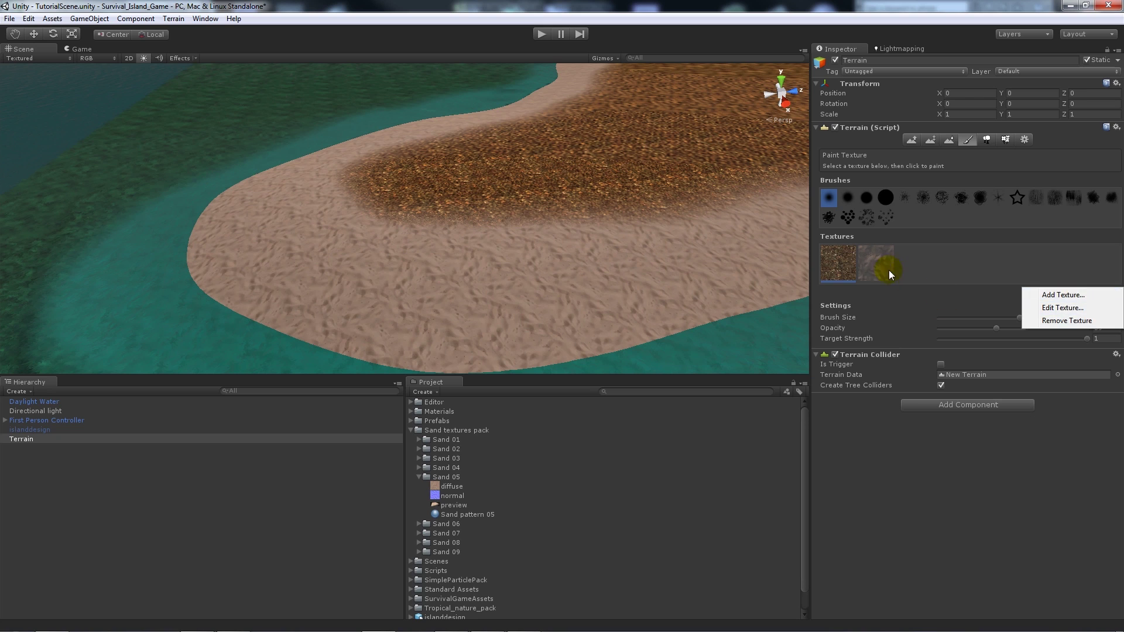
pyautogui.click(891, 270)
pyautogui.click(1075, 292)
pyautogui.click(1061, 308)
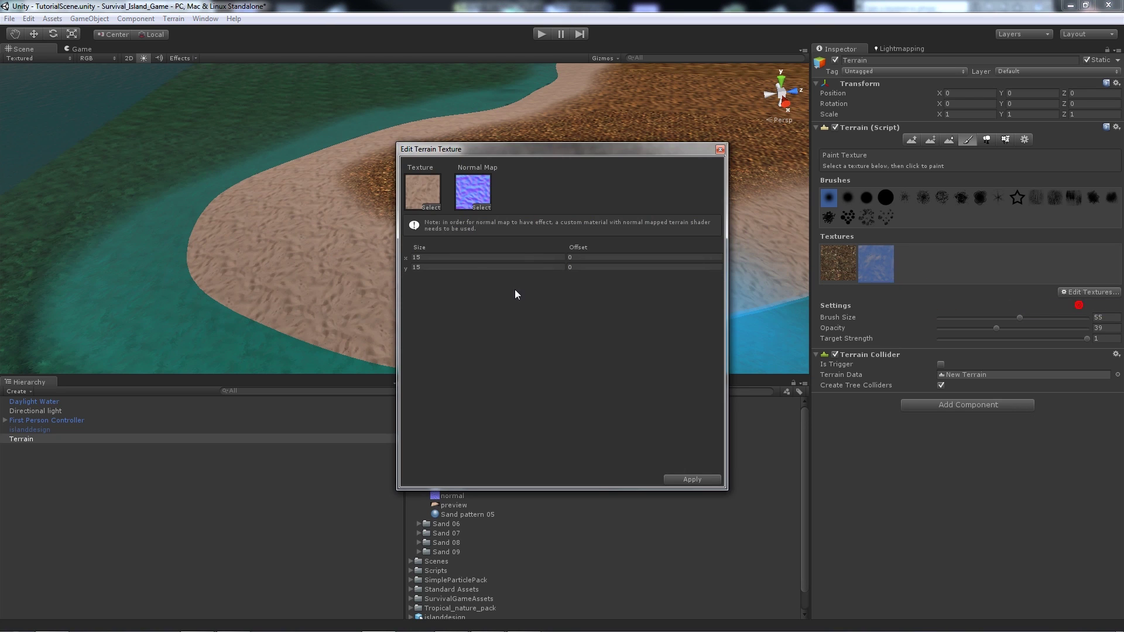
pyautogui.moveTo(425, 259); pyautogui.dragTo(395, 258)
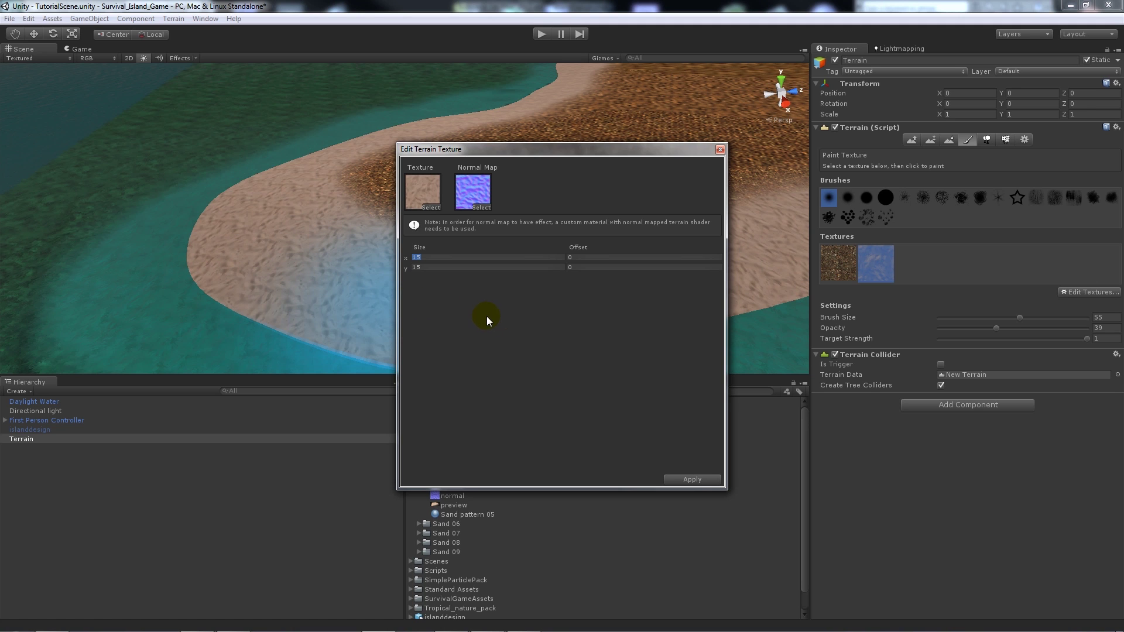
pyautogui.write('66')
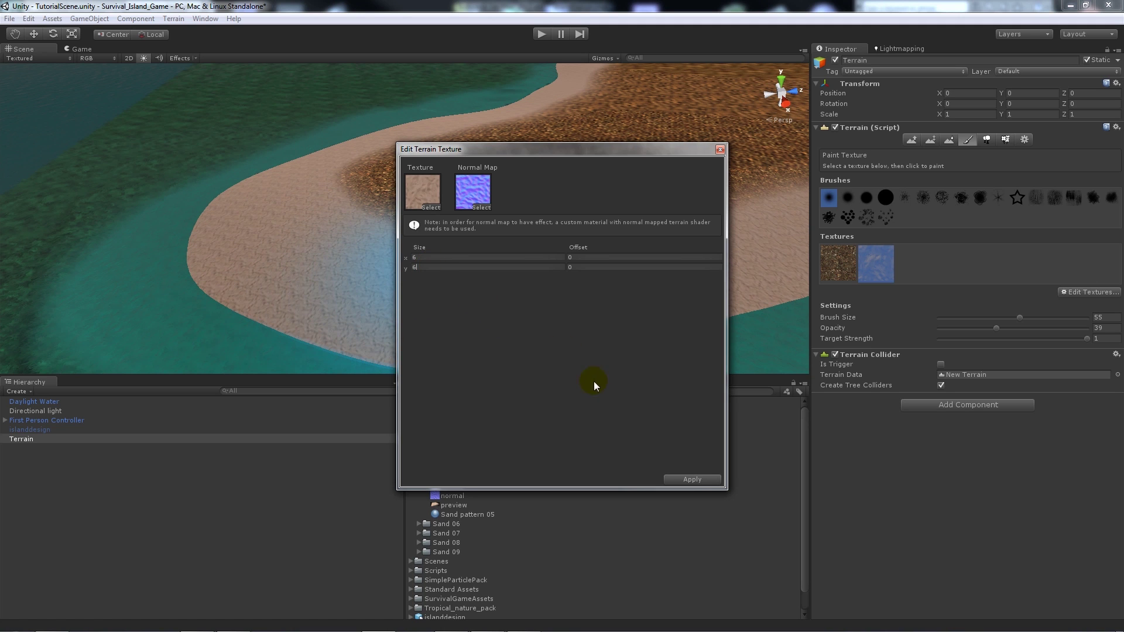
pyautogui.click(684, 478)
pyautogui.moveTo(424, 281); pyautogui.dragTo(439, 253, button='middle')
pyautogui.scroll(5, 571, 221)
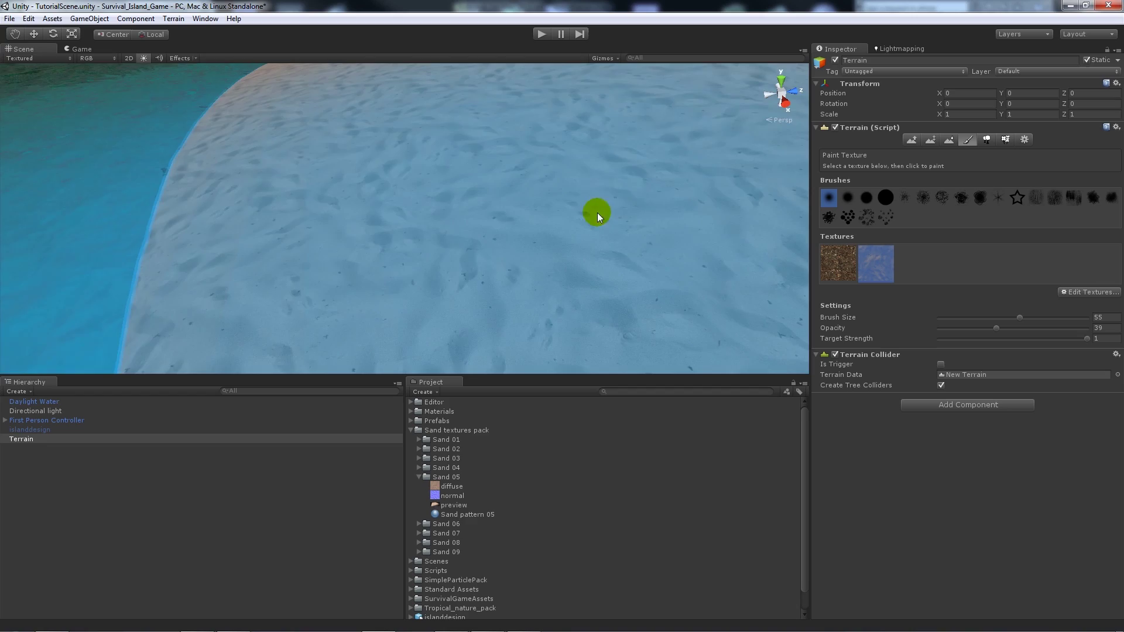
# - Extend the sand inland over the brown ground at the island's near end, covering the whole peninsula
pyautogui.moveTo(572, 222); pyautogui.dragTo(509, 251, button='middle')
pyautogui.scroll(-5, 476, 250)
pyautogui.keyDown('alt'); pyautogui.moveTo(339, 288); pyautogui.dragTo(504, 281); pyautogui.keyUp('alt')
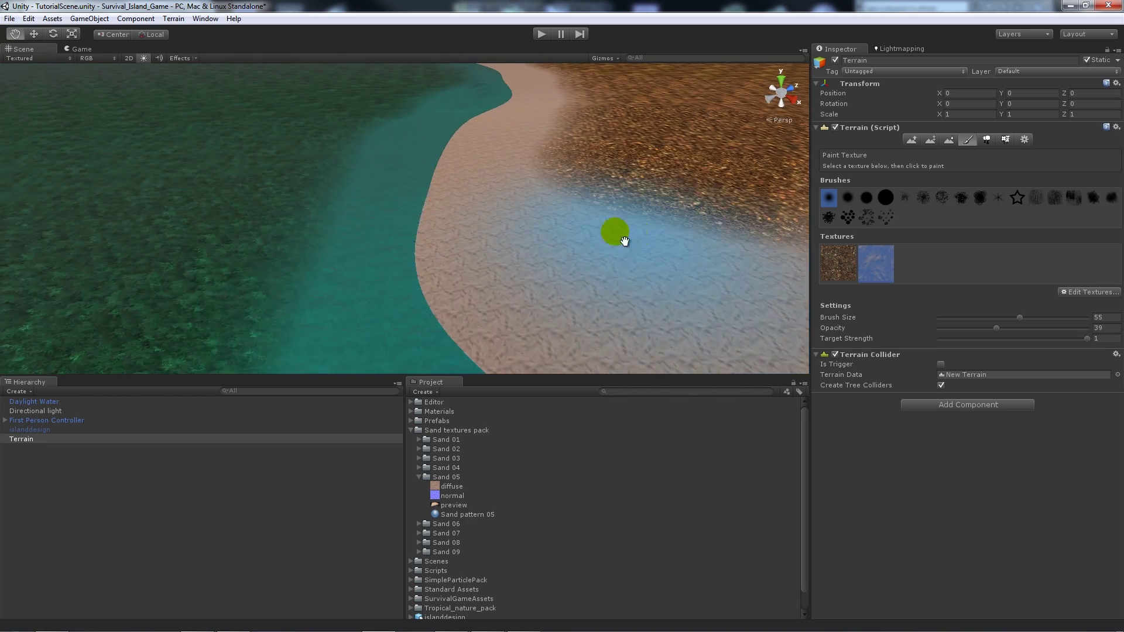
pyautogui.keyDown('alt'); pyautogui.moveTo(634, 233); pyautogui.dragTo(541, 233); pyautogui.keyUp('alt')
pyautogui.scroll(-3, 500, 252)
pyautogui.moveTo(468, 254)
pyautogui.mouseDown()
pyautogui.moveTo(438, 258)
pyautogui.moveTo(399, 212)
pyautogui.moveTo(420, 150)
pyautogui.moveTo(549, 185)
pyautogui.mouseUp()
pyautogui.moveTo(563, 199); pyautogui.dragTo(510, 264, button='middle')
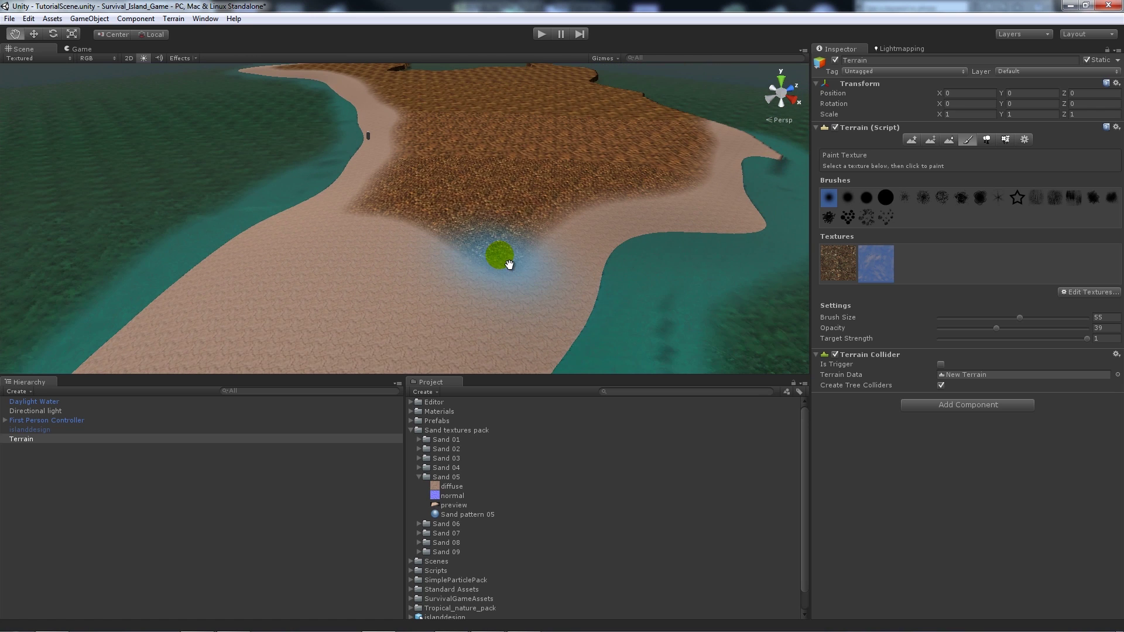
pyautogui.moveTo(385, 226); pyautogui.dragTo(432, 206, button='middle')
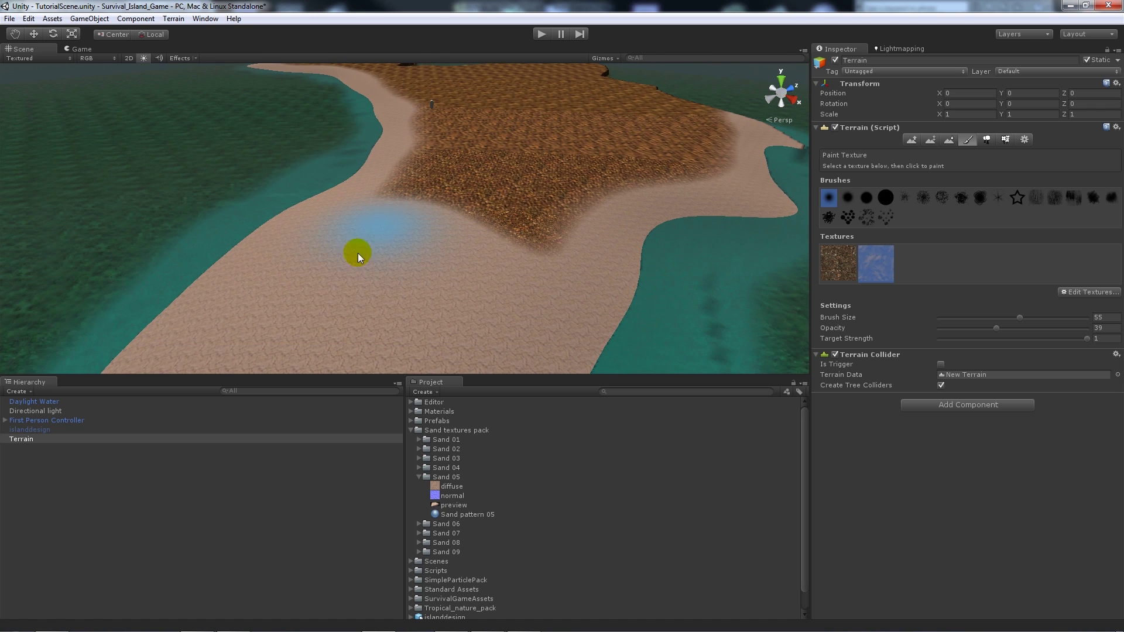
# - Move the First Person Controller onto the sand at the island's near end, at about X 619, Y 11, Z 119
pyautogui.click(63, 420)
pyautogui.click(34, 34)
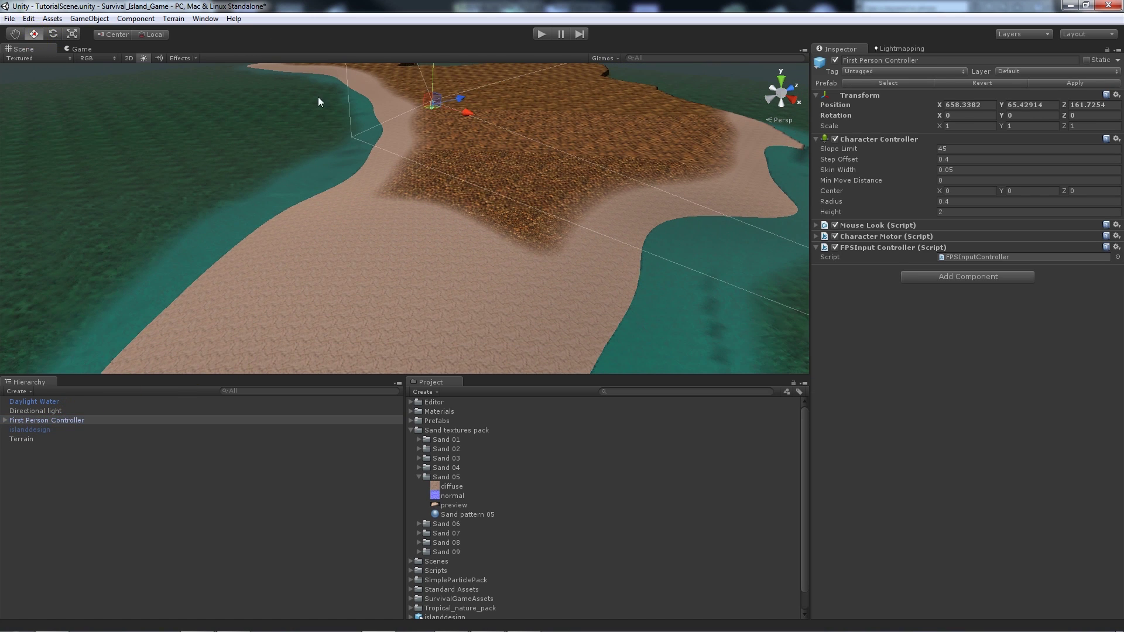
pyautogui.moveTo(437, 110); pyautogui.dragTo(324, 298)
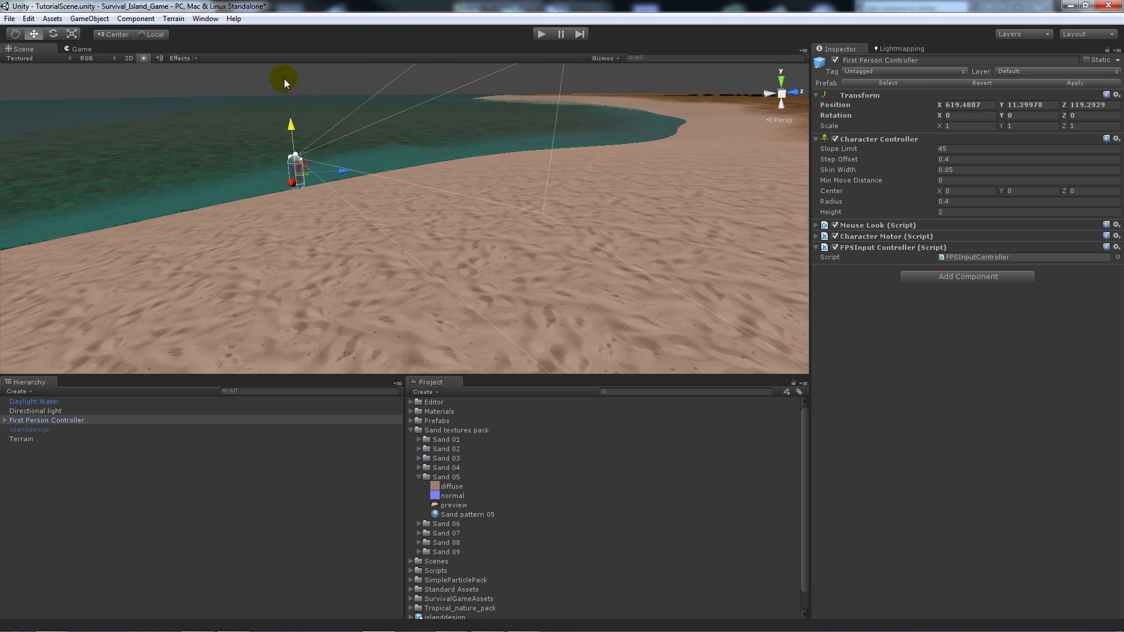
pyautogui.click(283, 78)
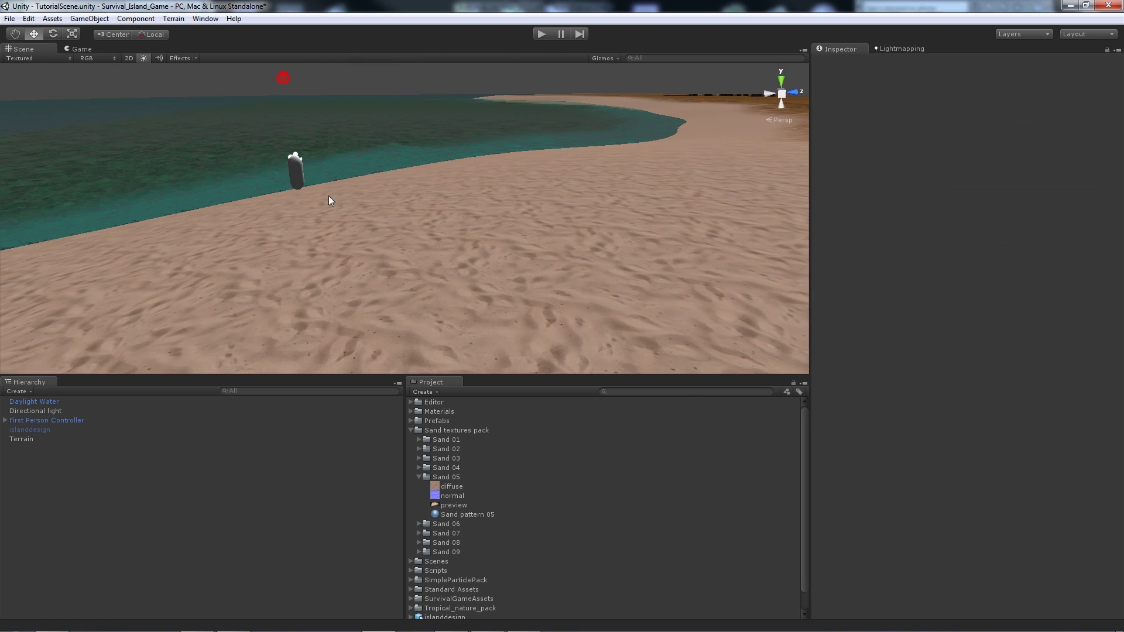
# - Add a third terrain texture using the Sand 08 diffuse image and its normal map
pyautogui.keyDown('alt'); pyautogui.moveTo(253, 245); pyautogui.dragTo(345, 258); pyautogui.keyUp('alt')
pyautogui.click(395, 264)
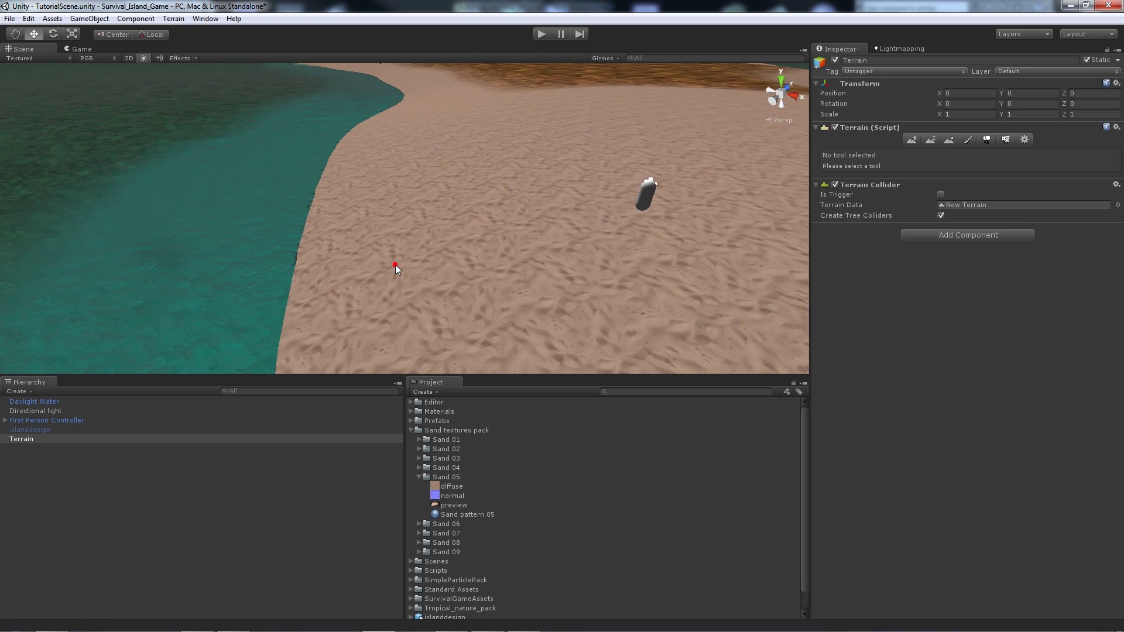
pyautogui.scroll(-2, 395, 265)
pyautogui.click(967, 140)
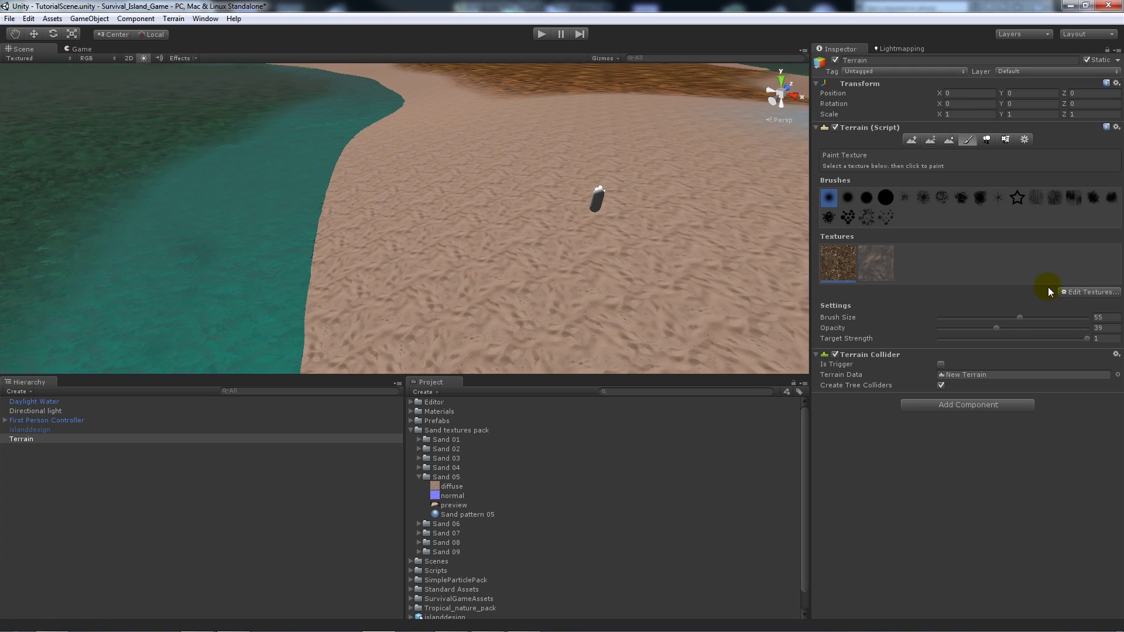
pyautogui.click(1073, 292)
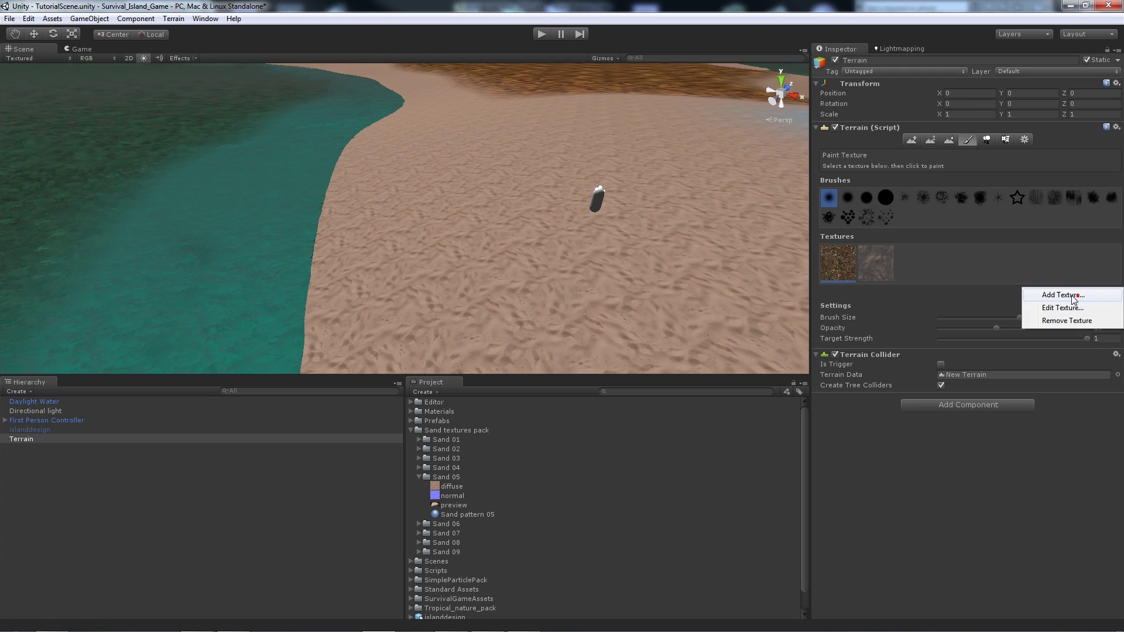
pyautogui.click(420, 543)
pyautogui.click(451, 552)
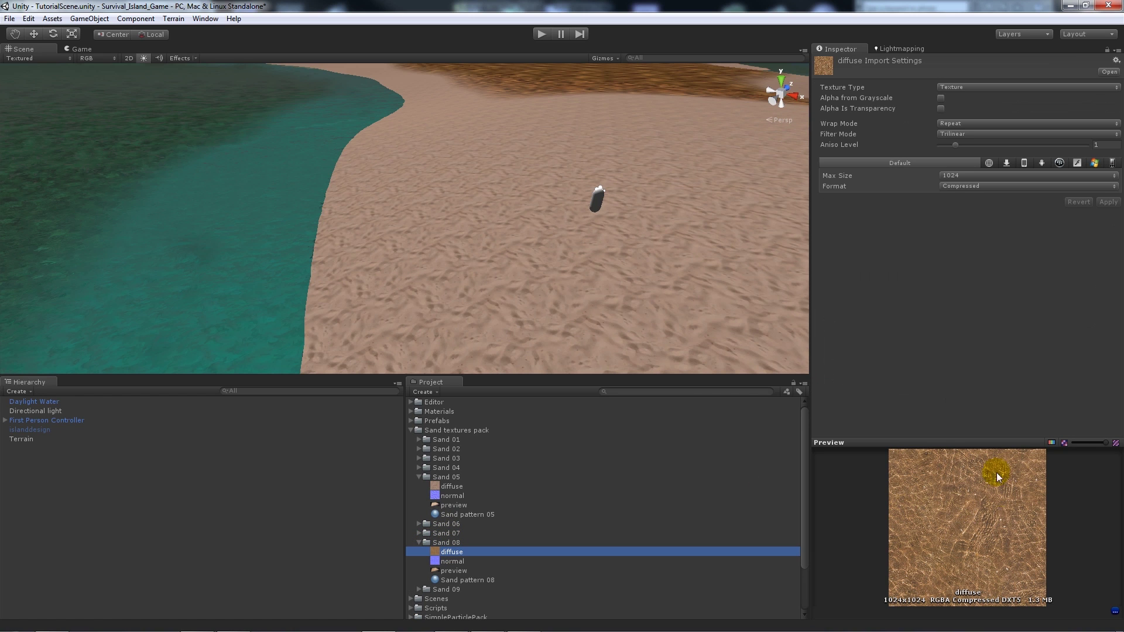
pyautogui.click(371, 258)
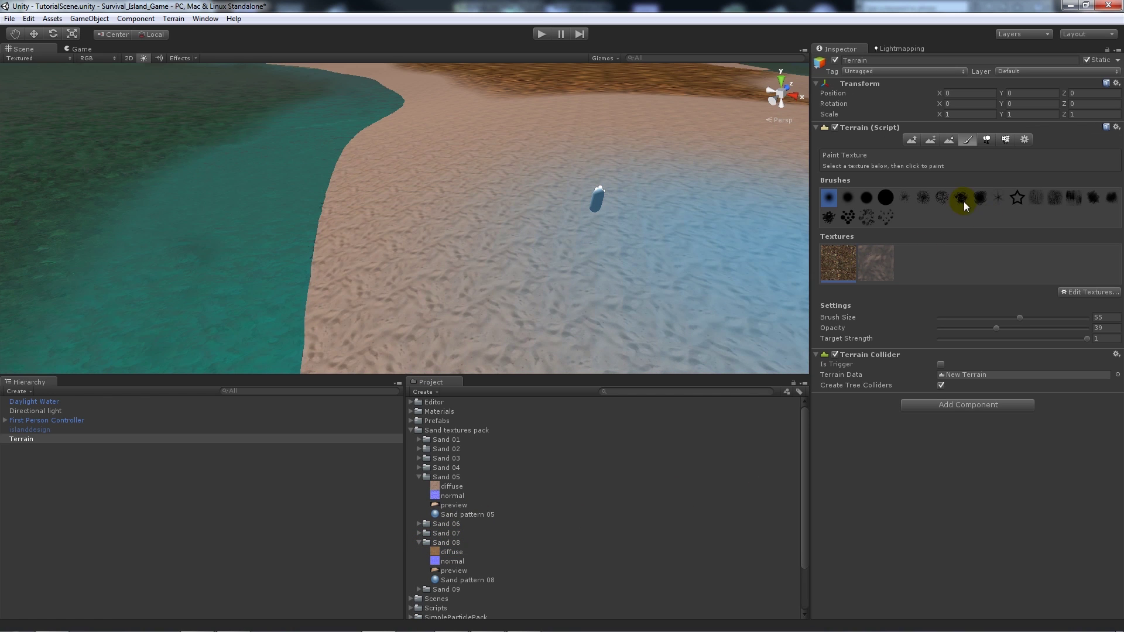
pyautogui.click(1064, 292)
pyautogui.click(1048, 296)
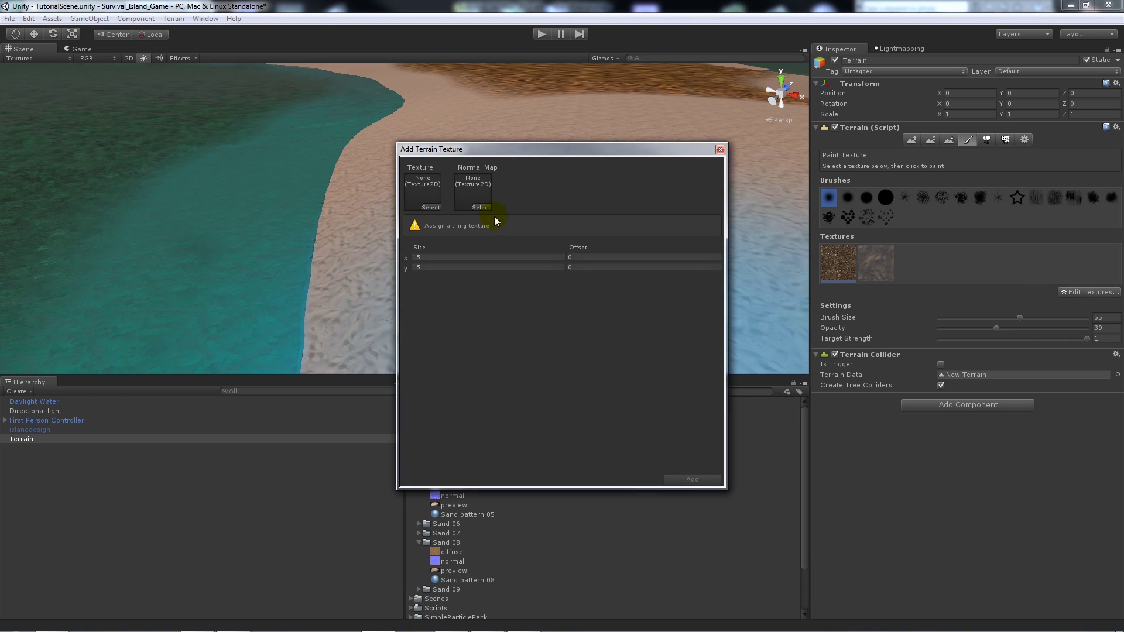
pyautogui.moveTo(440, 556); pyautogui.dragTo(490, 201)
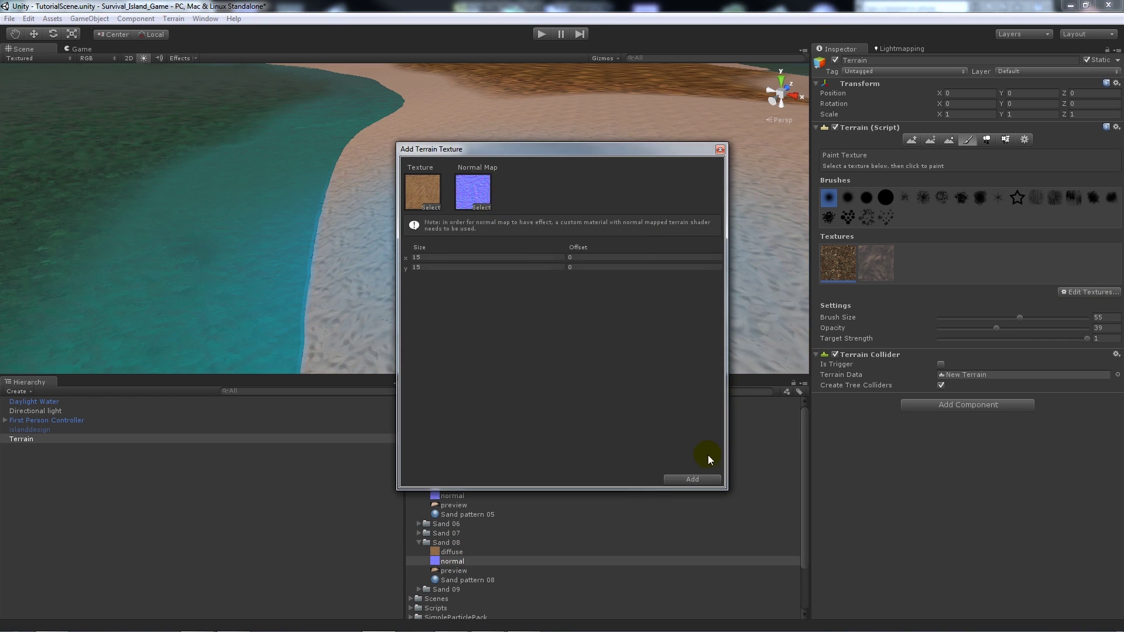
pyautogui.click(694, 481)
# - Paint the Sand 08 texture along the waterline around the island's near tip with brush size 21
pyautogui.click(906, 260)
pyautogui.moveTo(234, 269); pyautogui.dragTo(929, 324, button='middle')
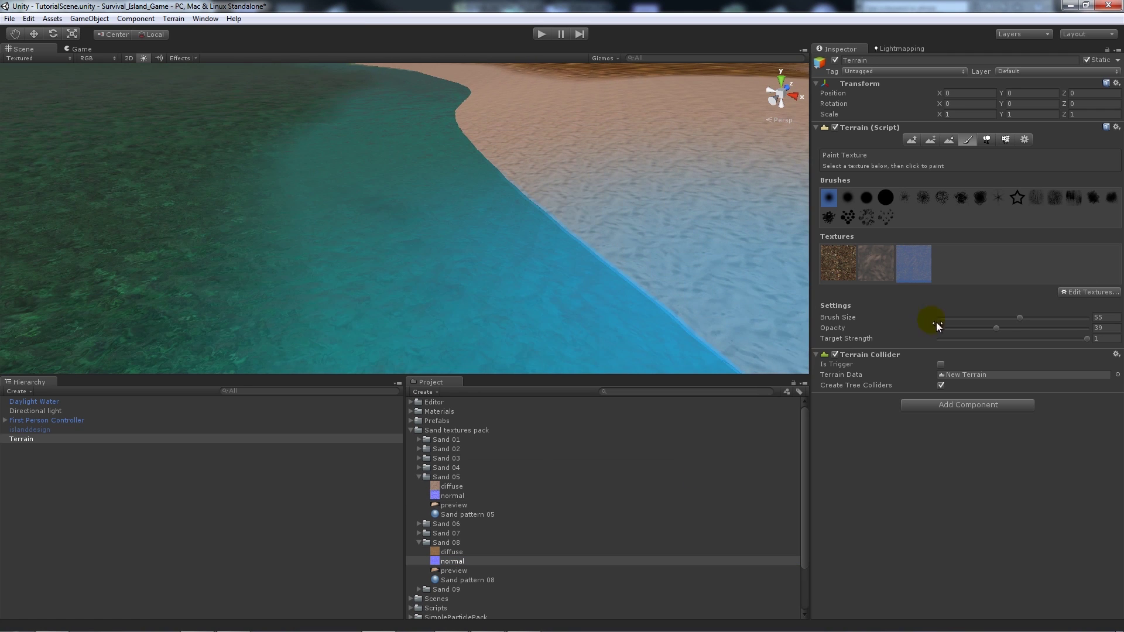
pyautogui.moveTo(1013, 322); pyautogui.dragTo(969, 317)
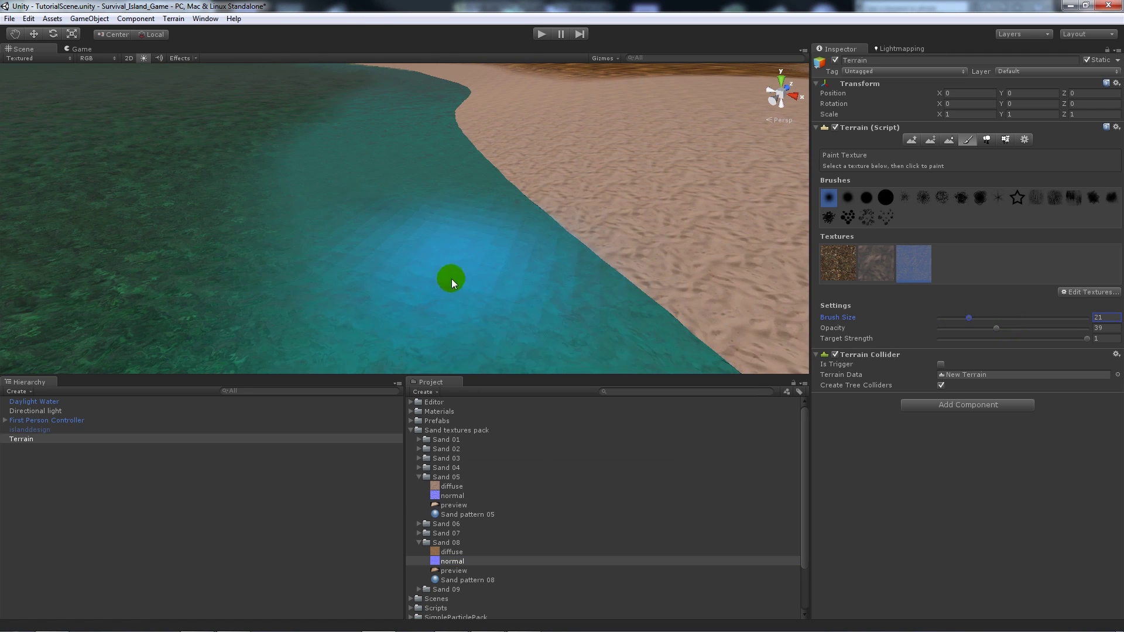
pyautogui.moveTo(490, 317)
pyautogui.mouseDown()
pyautogui.moveTo(421, 254)
pyautogui.moveTo(388, 143)
pyautogui.moveTo(486, 223)
pyautogui.moveTo(403, 188)
pyautogui.moveTo(413, 264)
pyautogui.moveTo(399, 199)
pyautogui.moveTo(427, 258)
pyautogui.moveTo(372, 210)
pyautogui.moveTo(427, 299)
pyautogui.moveTo(603, 345)
pyautogui.moveTo(447, 283)
pyautogui.moveTo(456, 305)
pyautogui.moveTo(358, 310)
pyautogui.moveTo(603, 296)
pyautogui.moveTo(745, 201)
pyautogui.moveTo(696, 192)
pyautogui.mouseUp()
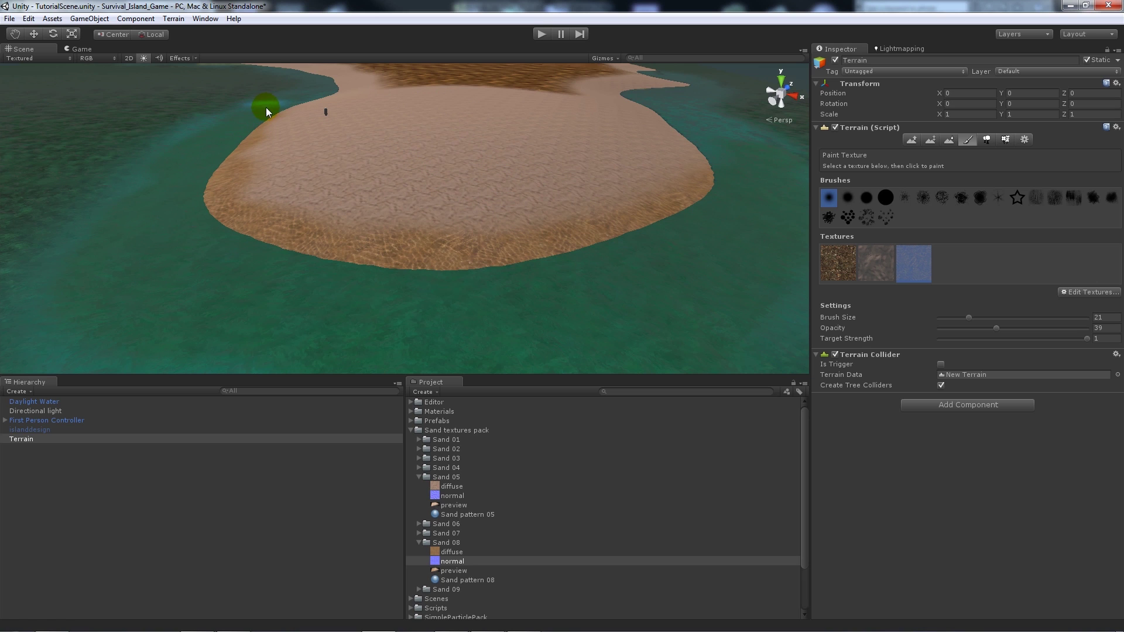
# - Run the game and walk across the beach and along the waterline to examine the painted sand textures
pyautogui.click(536, 36)
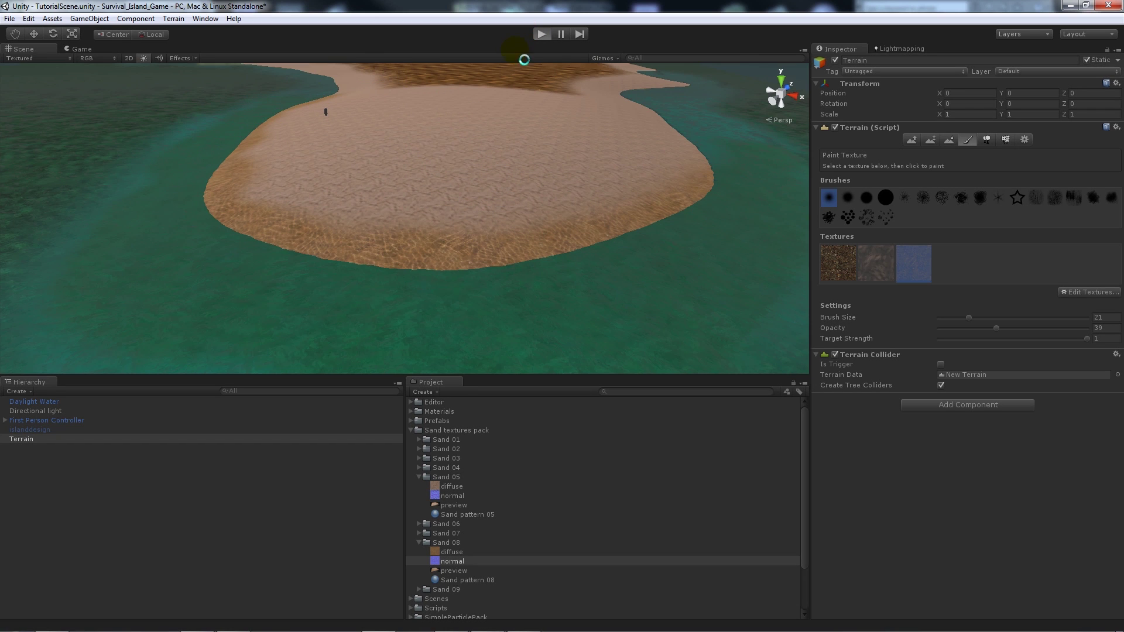
pyautogui.click(464, 80)
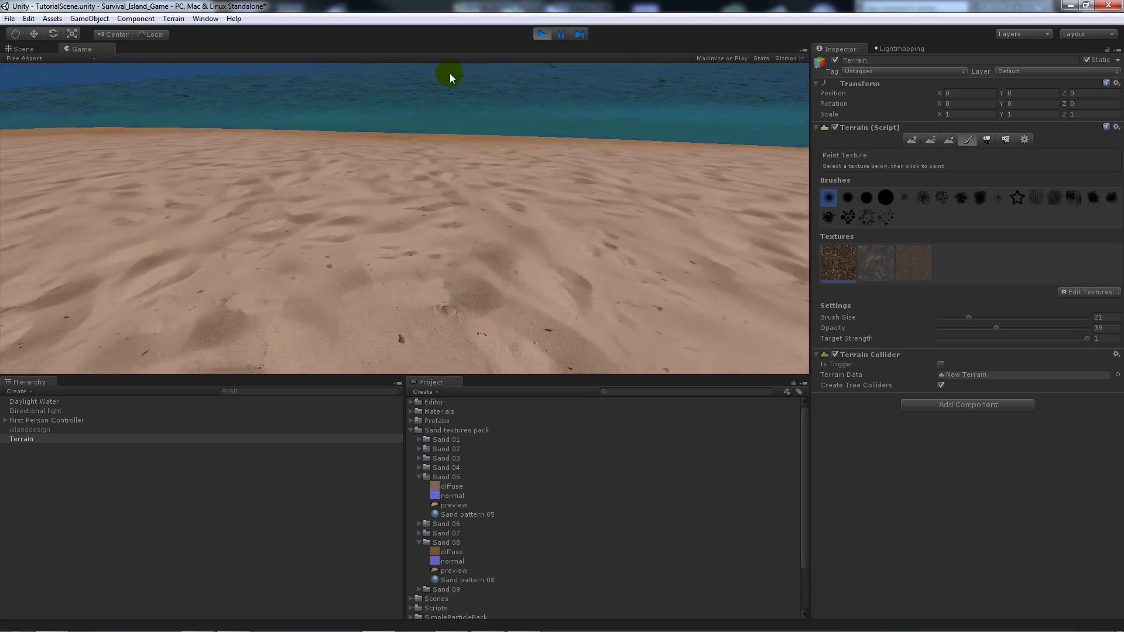
pyautogui.press('w')
pyautogui.press('w')
pyautogui.press('w')
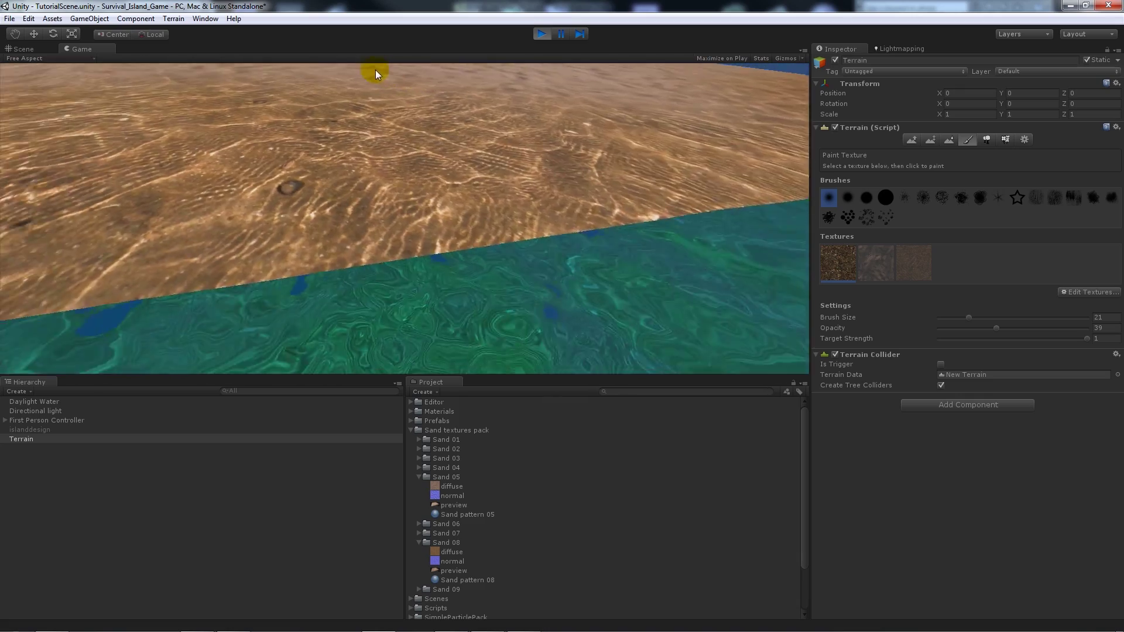
pyautogui.press('w')
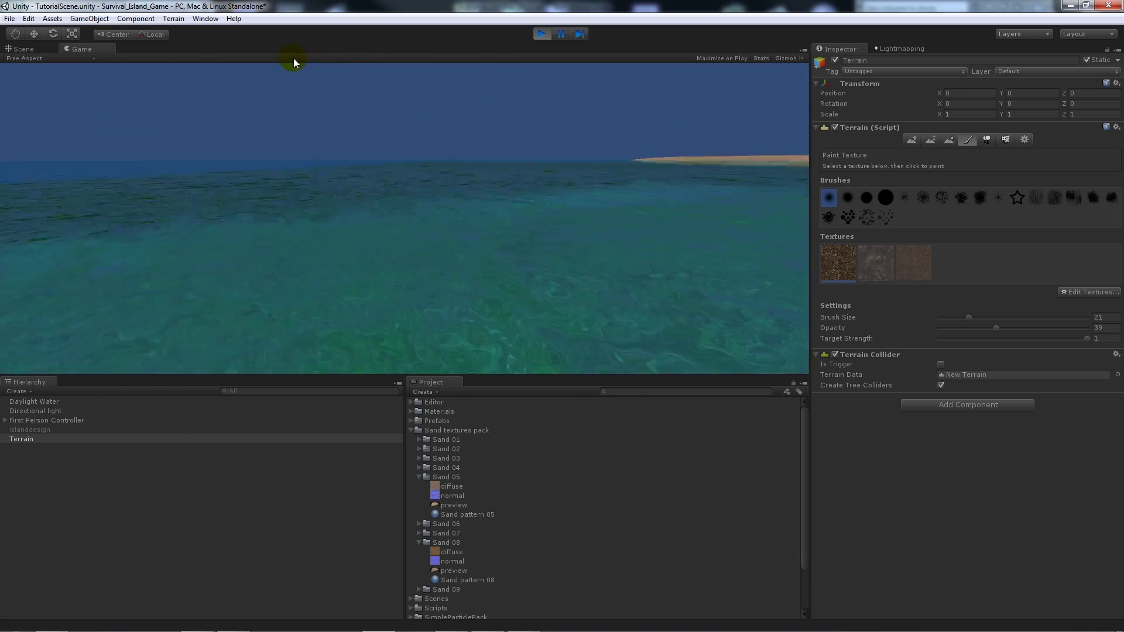
pyautogui.press('w')
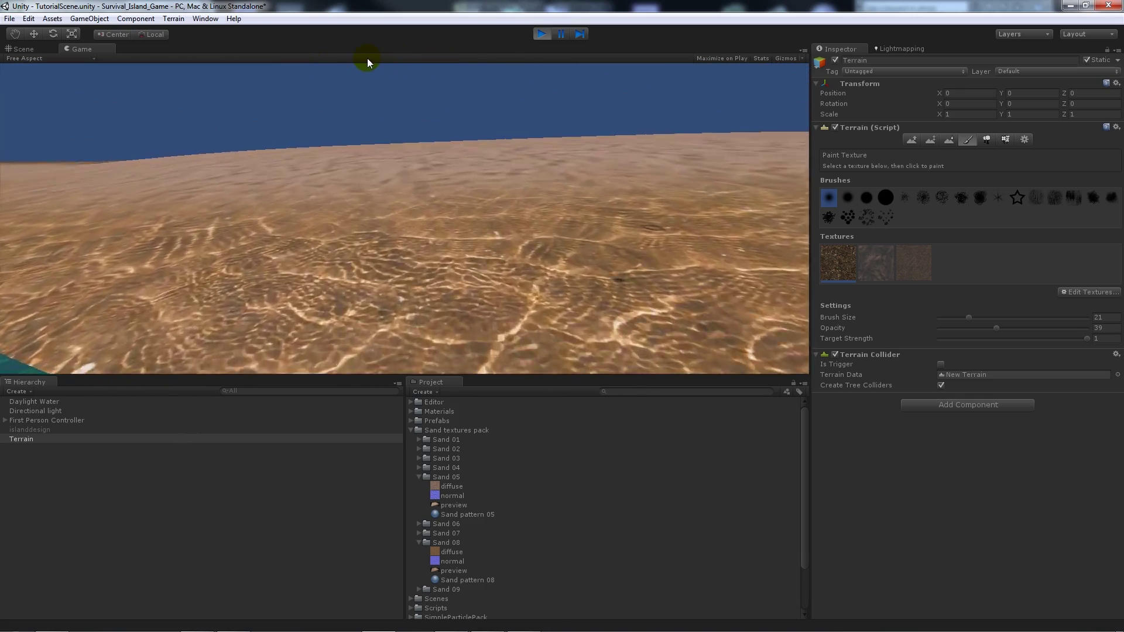
pyautogui.press('w')
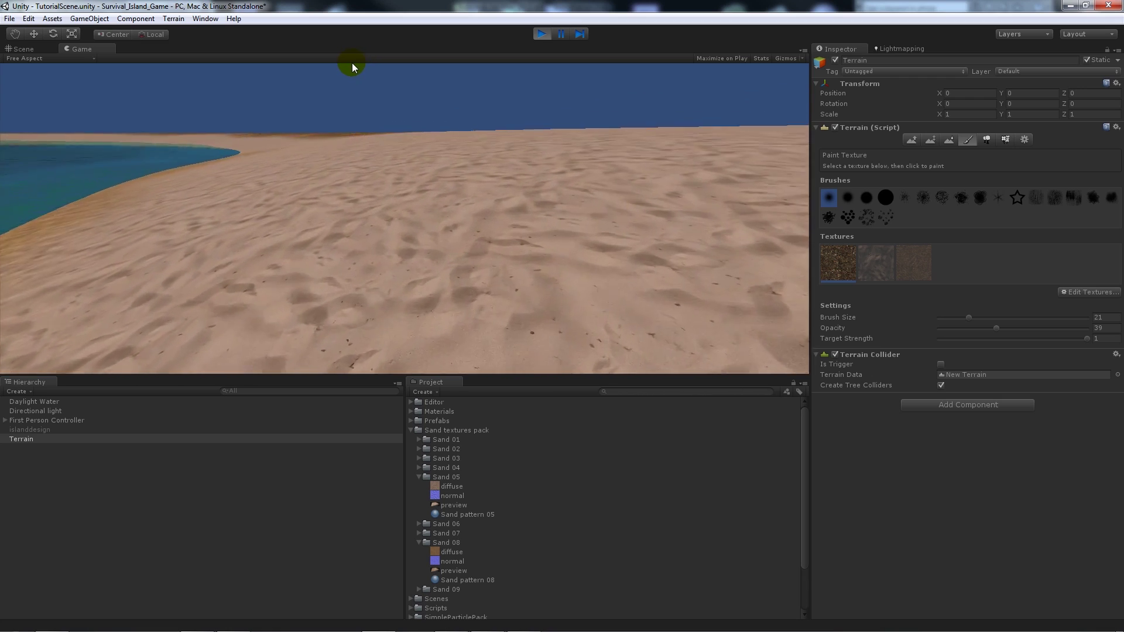
pyautogui.press('w')
pyautogui.press('w')
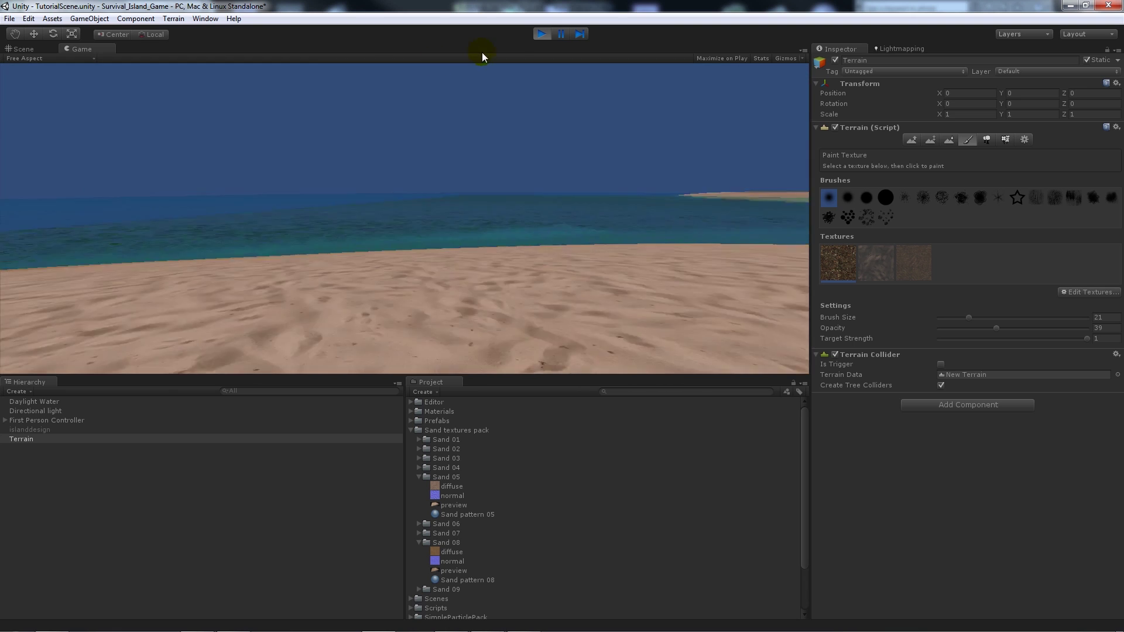
# - Stop the game and assign the Sunny3 Skybox_blue material as the scene's skybox in the render settings
pyautogui.click(542, 34)
pyautogui.moveTo(436, 151); pyautogui.dragTo(445, 200, button='middle')
pyautogui.keyDown('alt'); pyautogui.moveTo(449, 171); pyautogui.dragTo(425, 198); pyautogui.keyUp('alt')
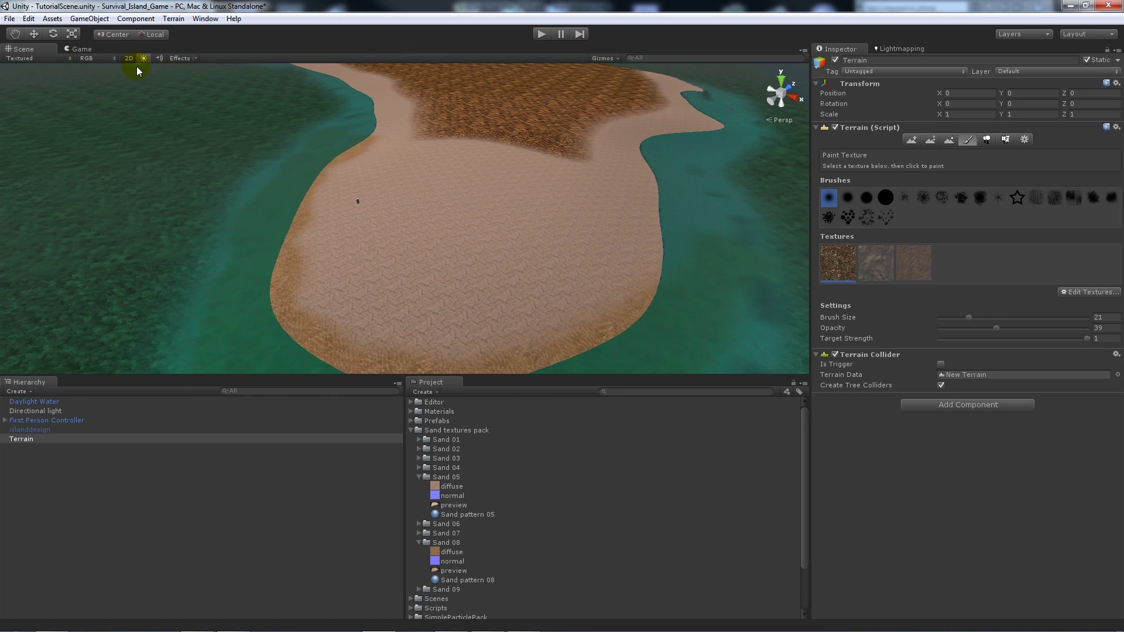
pyautogui.click(27, 19)
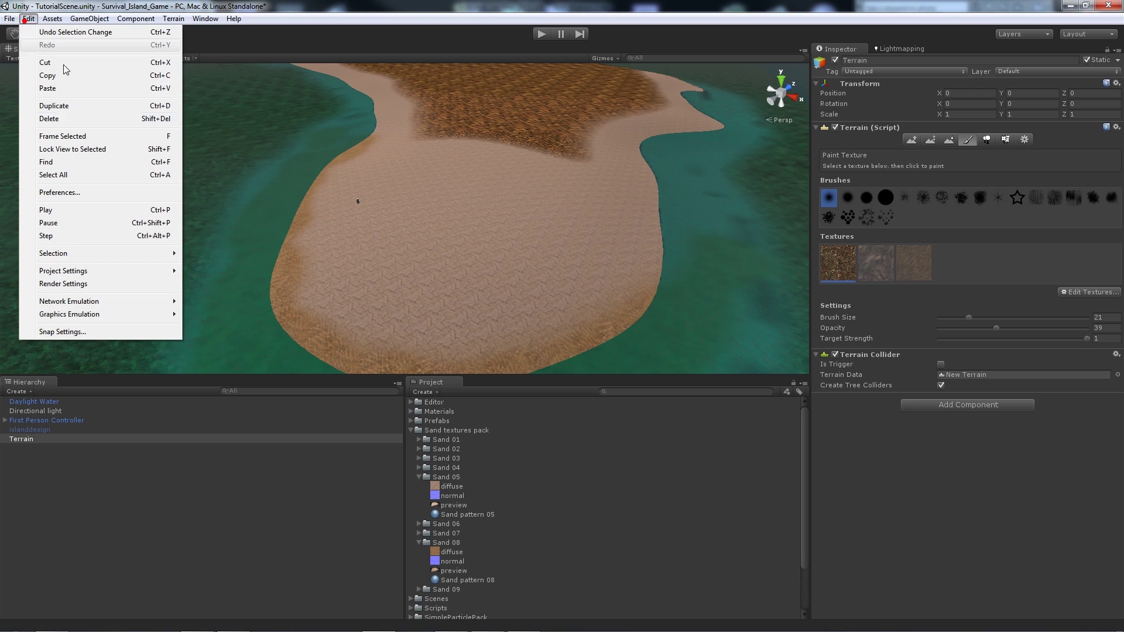
pyautogui.click(76, 284)
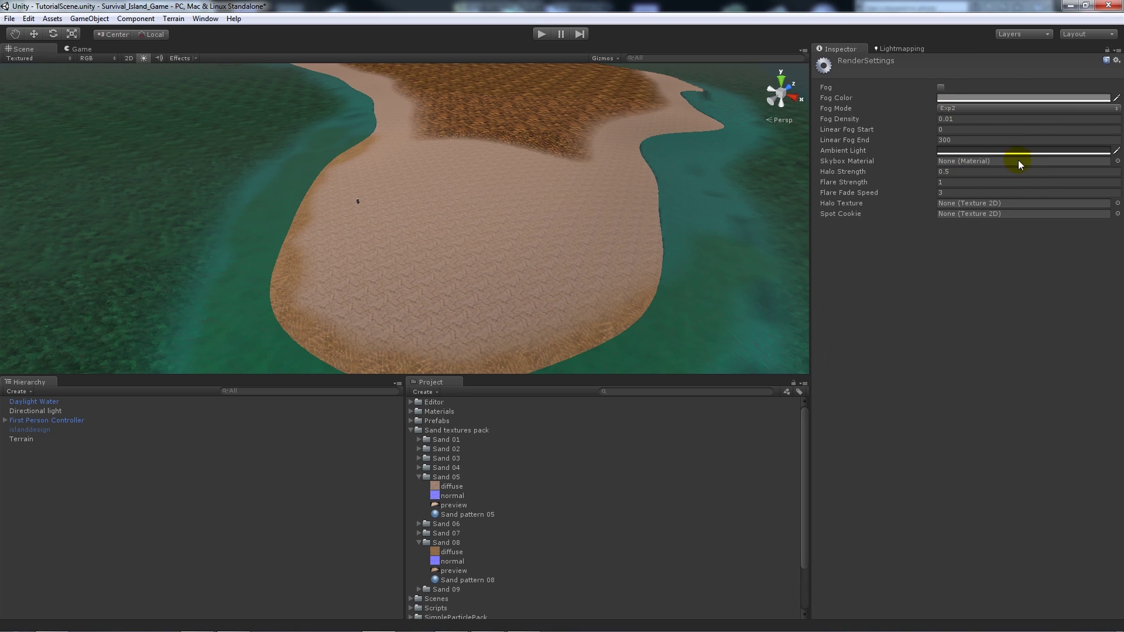
pyautogui.click(1117, 161)
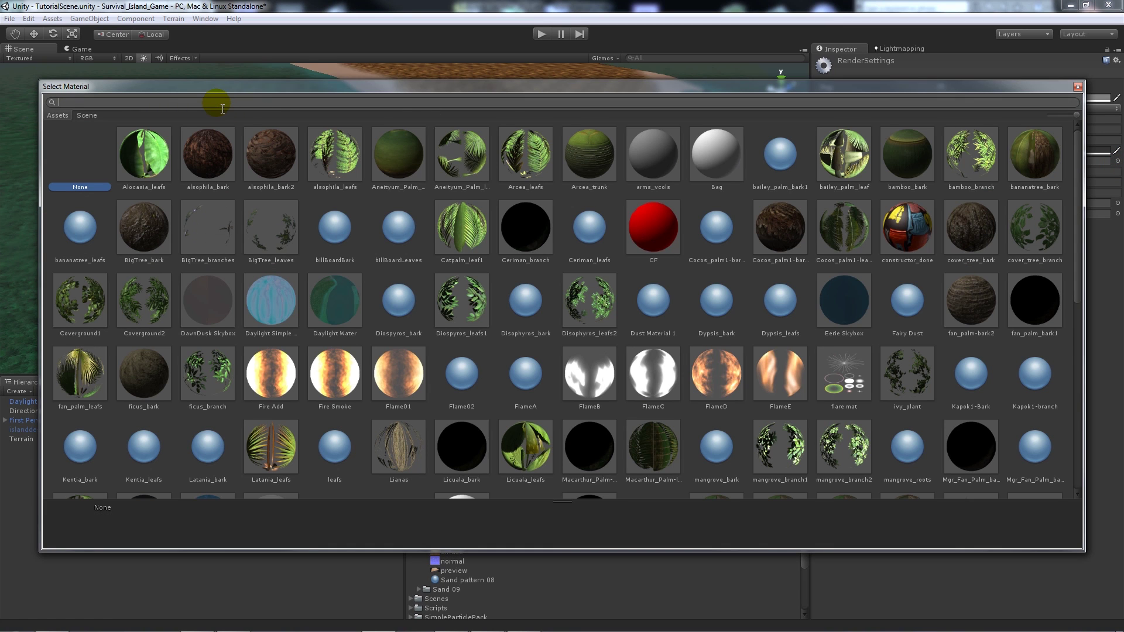
pyautogui.write('sunny')
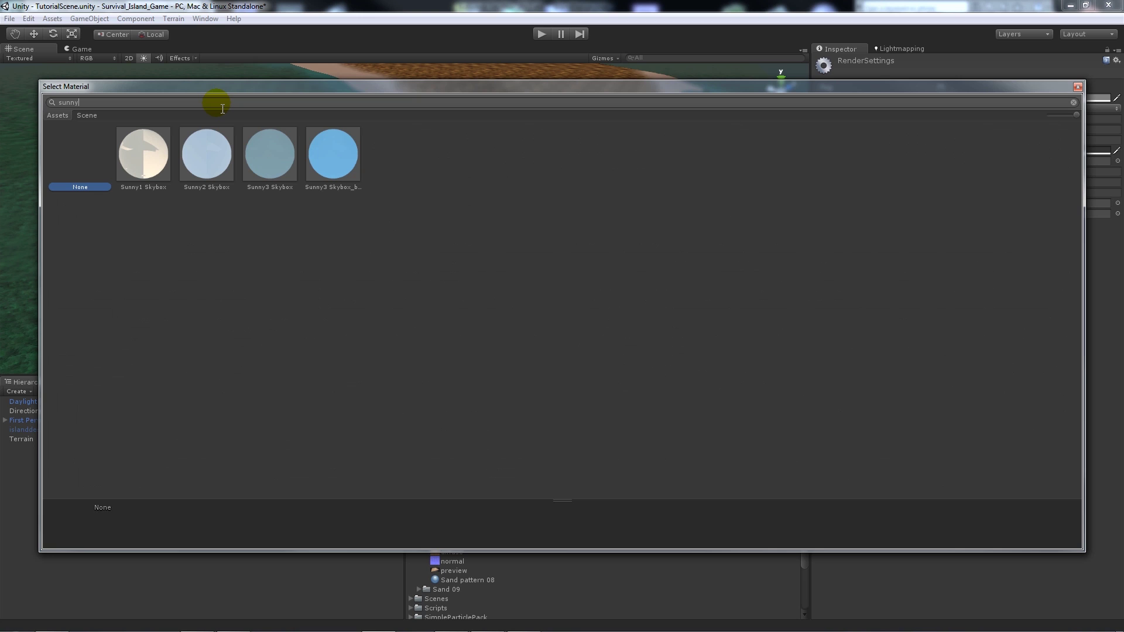
pyautogui.doubleClick(321, 155)
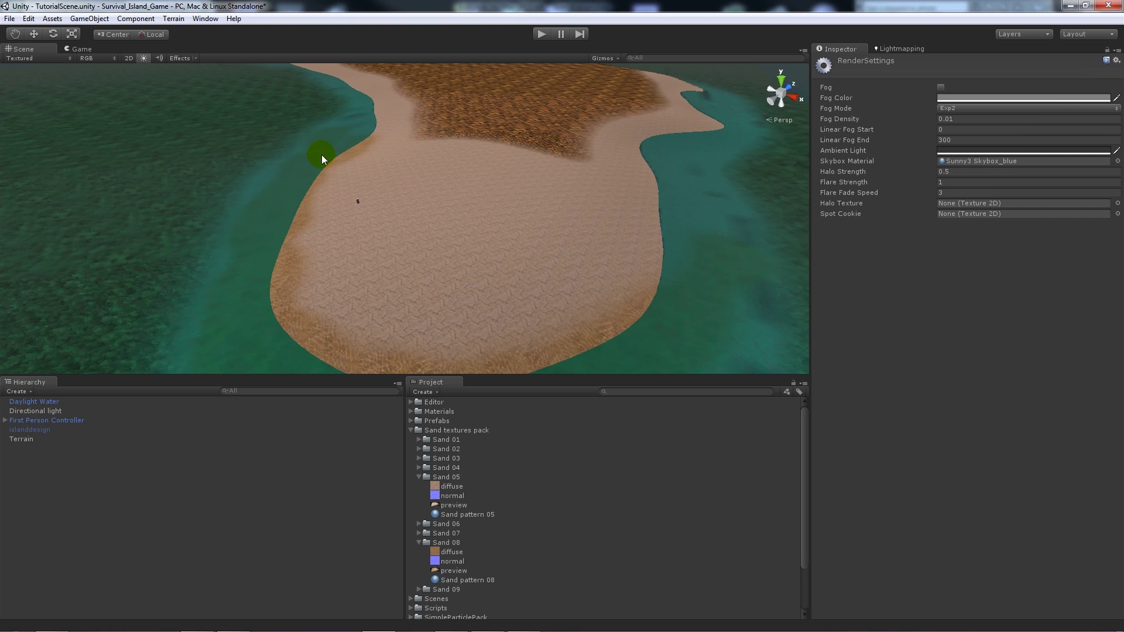
# - Run the game briefly to examine the new skybox above the island
pyautogui.keyDown('alt'); pyautogui.moveTo(486, 258); pyautogui.dragTo(448, 190); pyautogui.keyUp('alt')
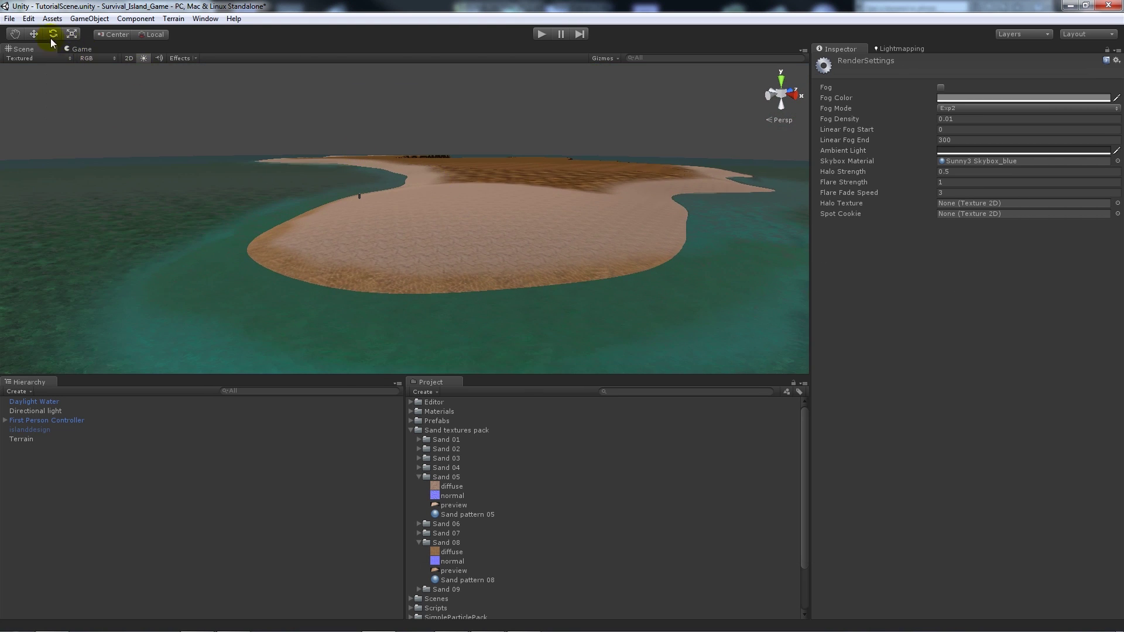
pyautogui.click(542, 34)
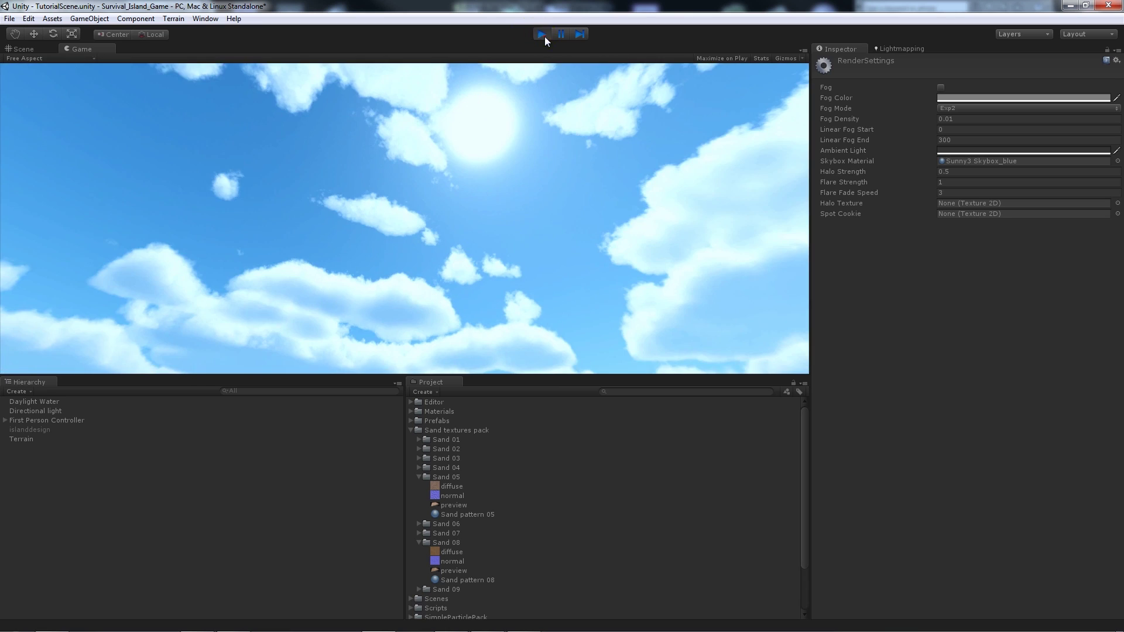
pyautogui.click(541, 33)
# - Turn on the effects display in the Scene view to preview the skybox around the island
pyautogui.scroll(4, 357, 171)
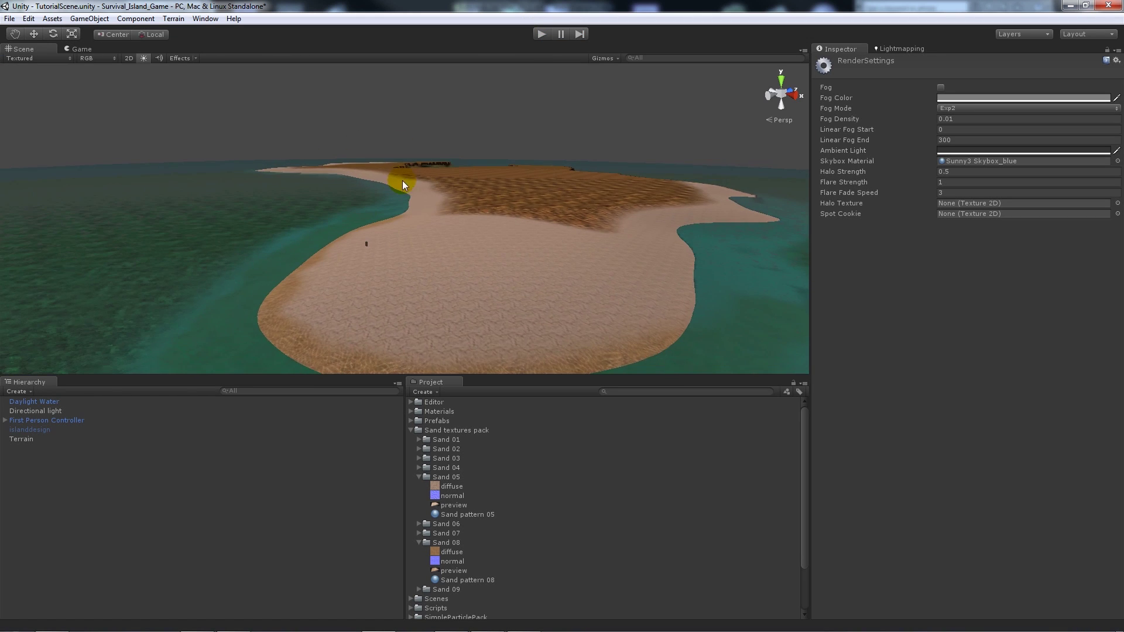
pyautogui.click(29, 19)
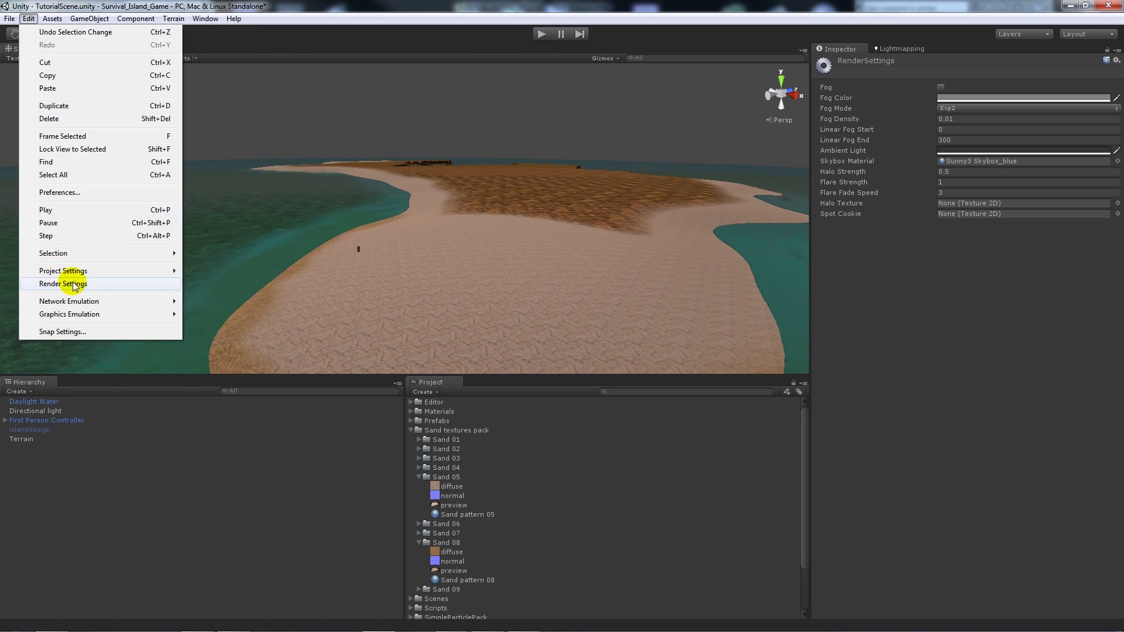
pyautogui.click(156, 47)
pyautogui.click(188, 58)
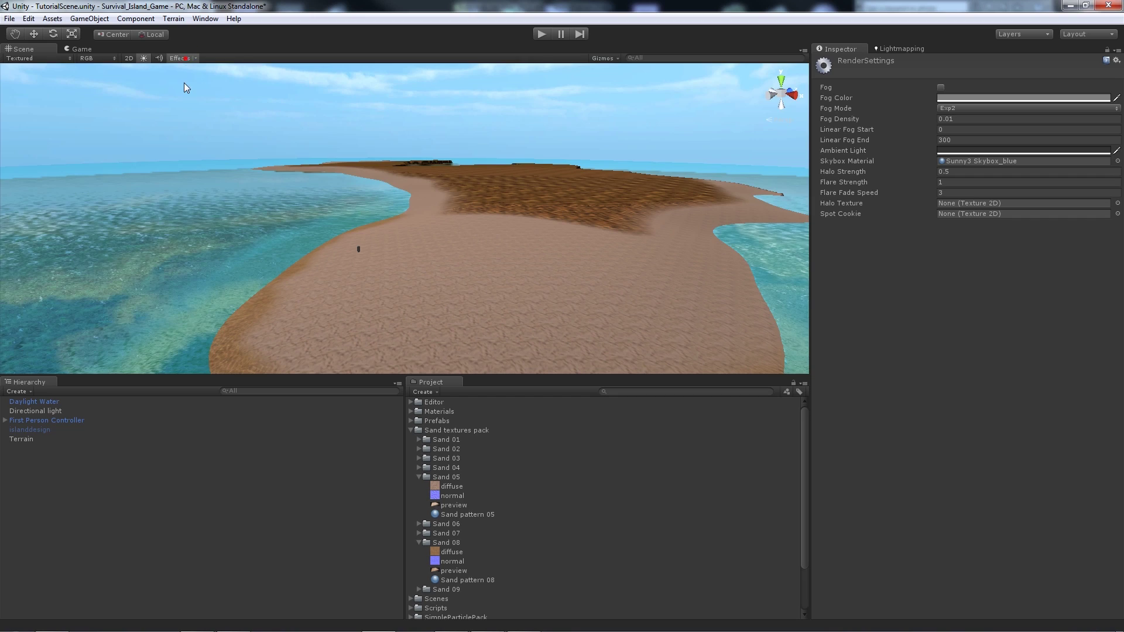
pyautogui.keyDown('alt'); pyautogui.moveTo(370, 150); pyautogui.dragTo(262, 182); pyautogui.keyUp('alt')
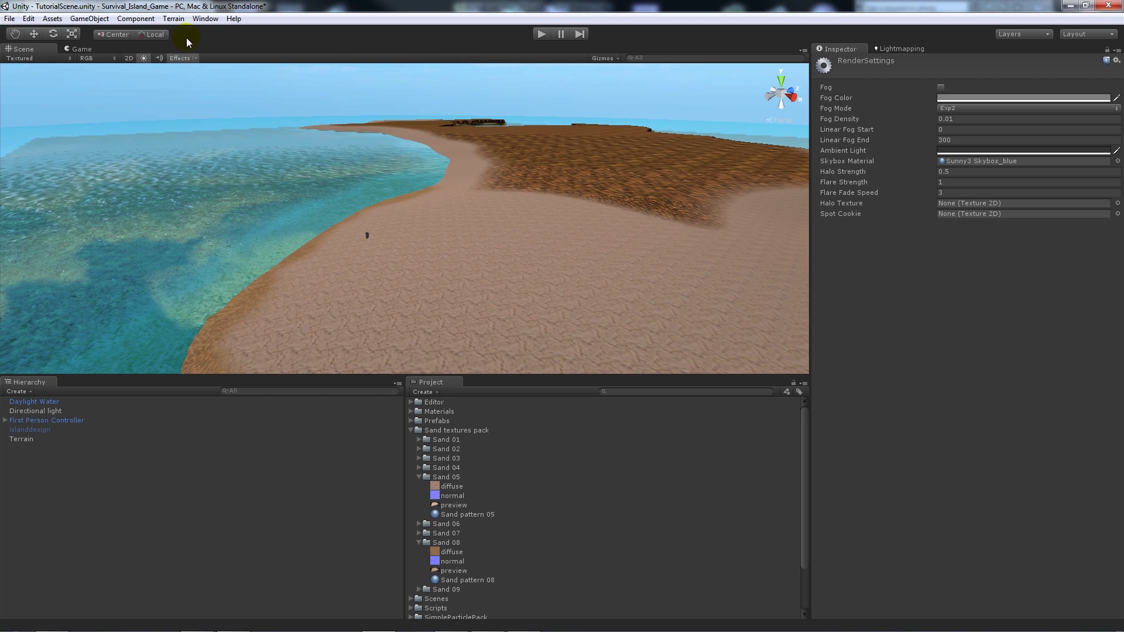
# - Enable fog in the render settings and set its mode to Linear
pyautogui.click(28, 18)
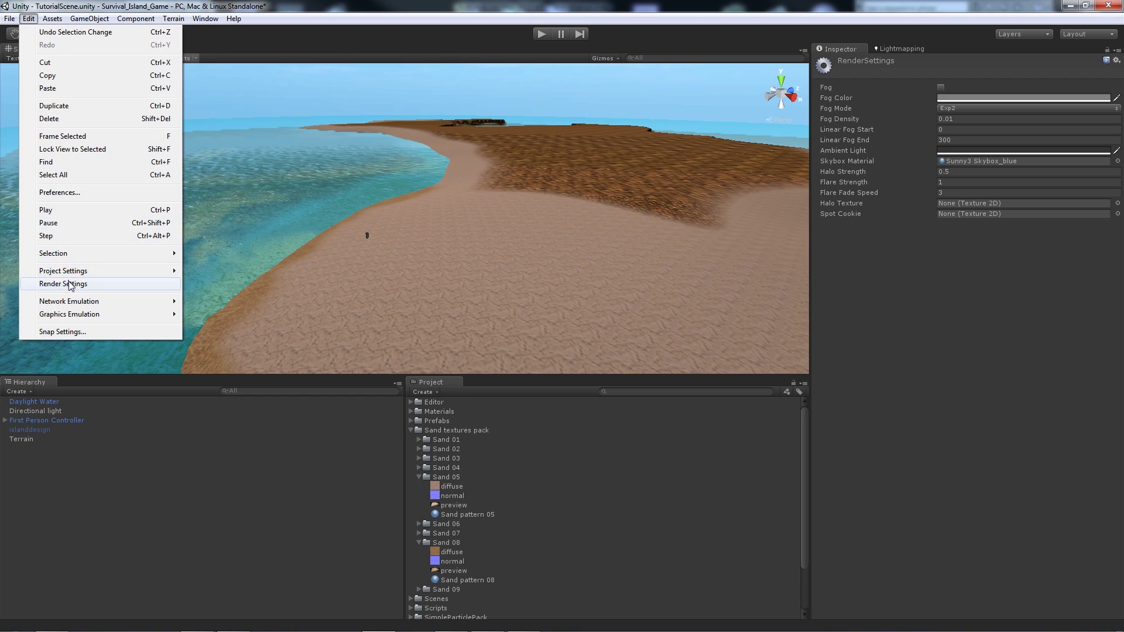
pyautogui.click(70, 283)
pyautogui.click(941, 87)
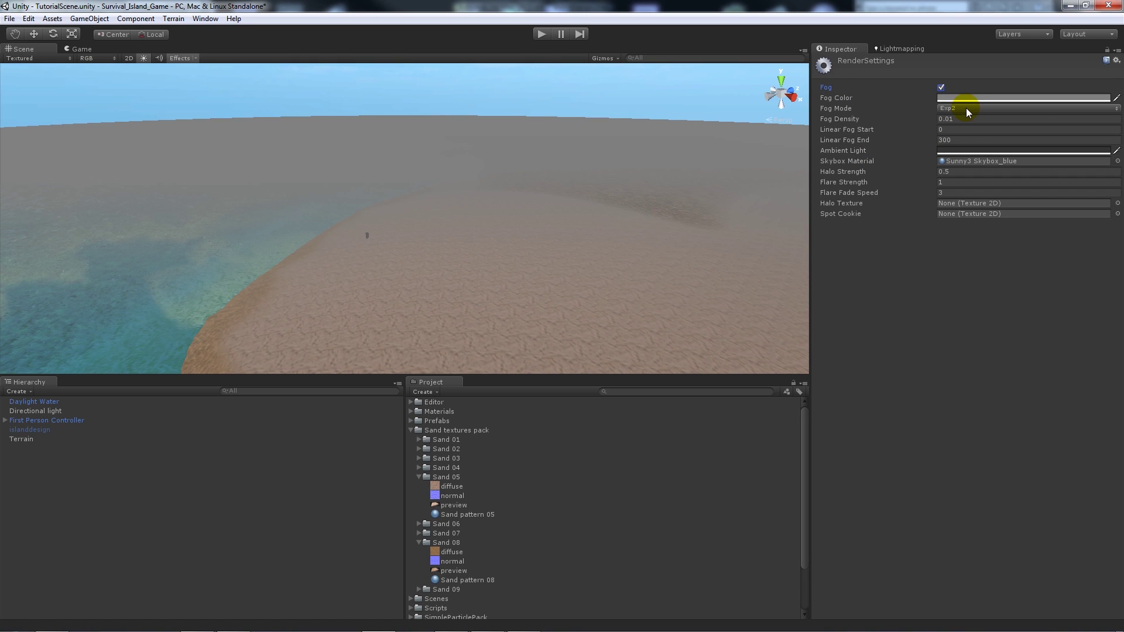
pyautogui.keyDown('alt'); pyautogui.moveTo(529, 225); pyautogui.dragTo(468, 202); pyautogui.keyUp('alt')
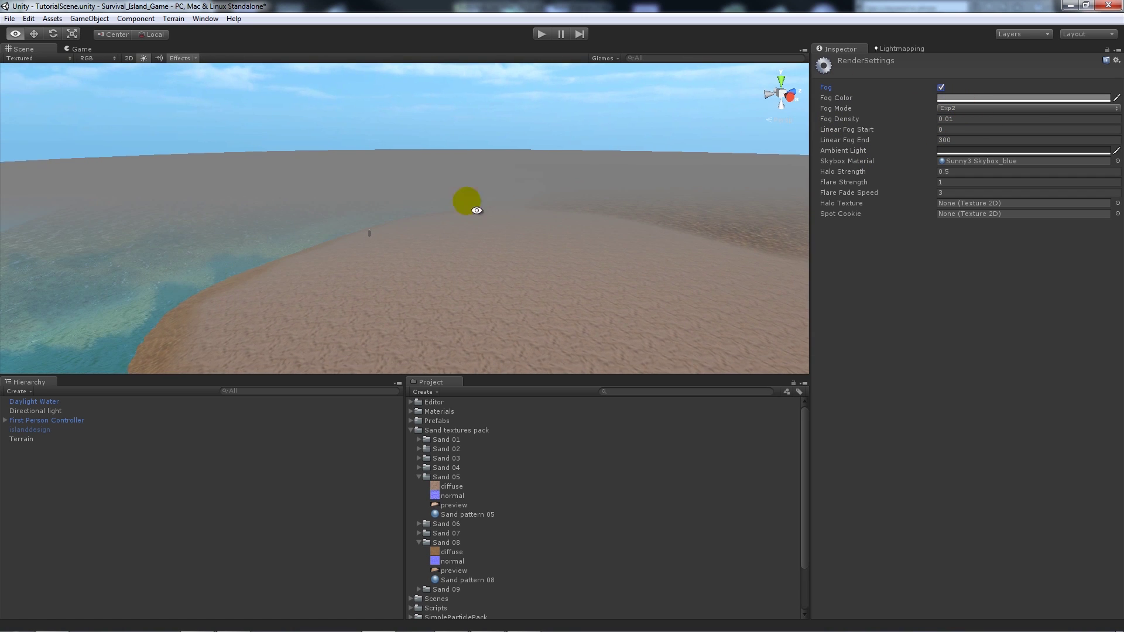
pyautogui.click(954, 111)
pyautogui.click(960, 119)
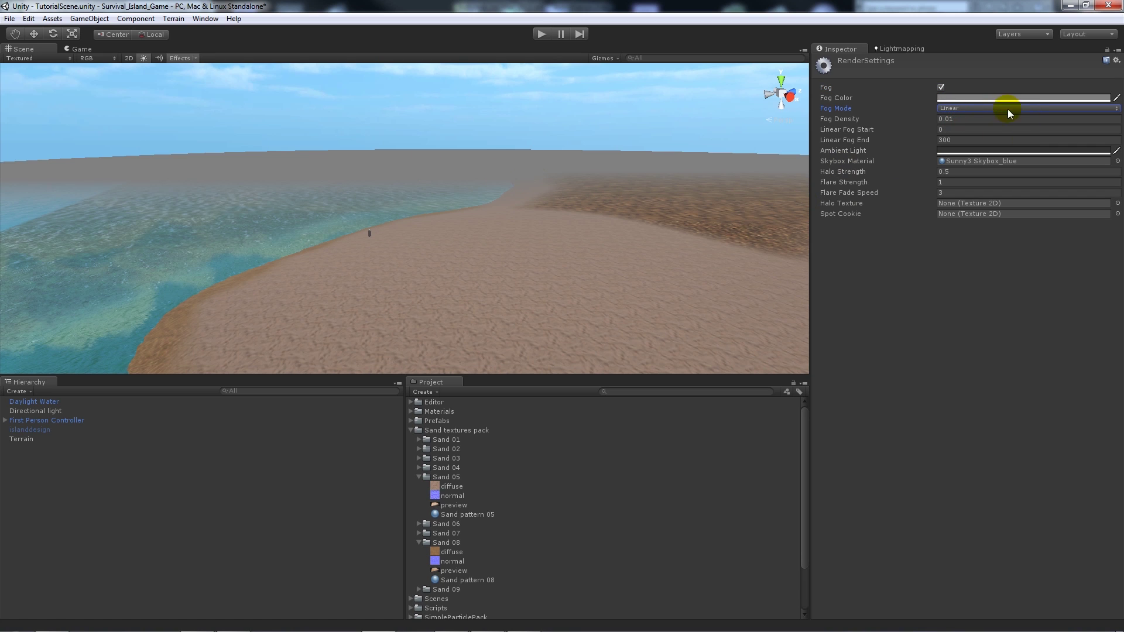
# - Set the fog color to turquoise, about R 47, G 176, B 188, and the Linear Fog End to 300
pyautogui.click(975, 95)
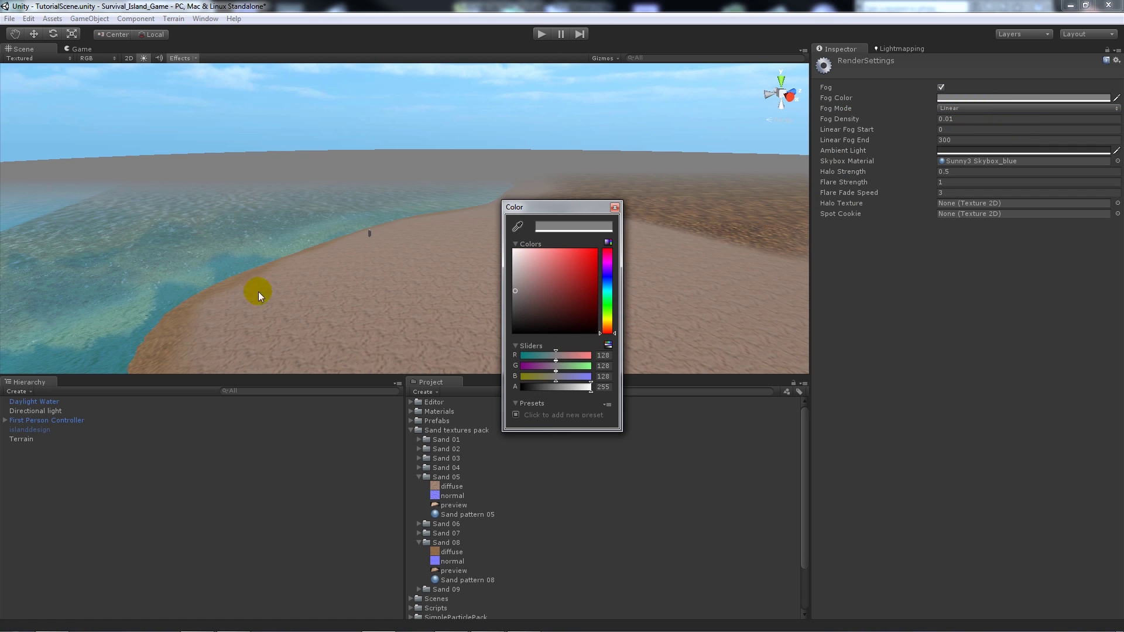
pyautogui.moveTo(607, 313)
pyautogui.mouseDown()
pyautogui.moveTo(607, 297)
pyautogui.moveTo(574, 273)
pyautogui.mouseUp()
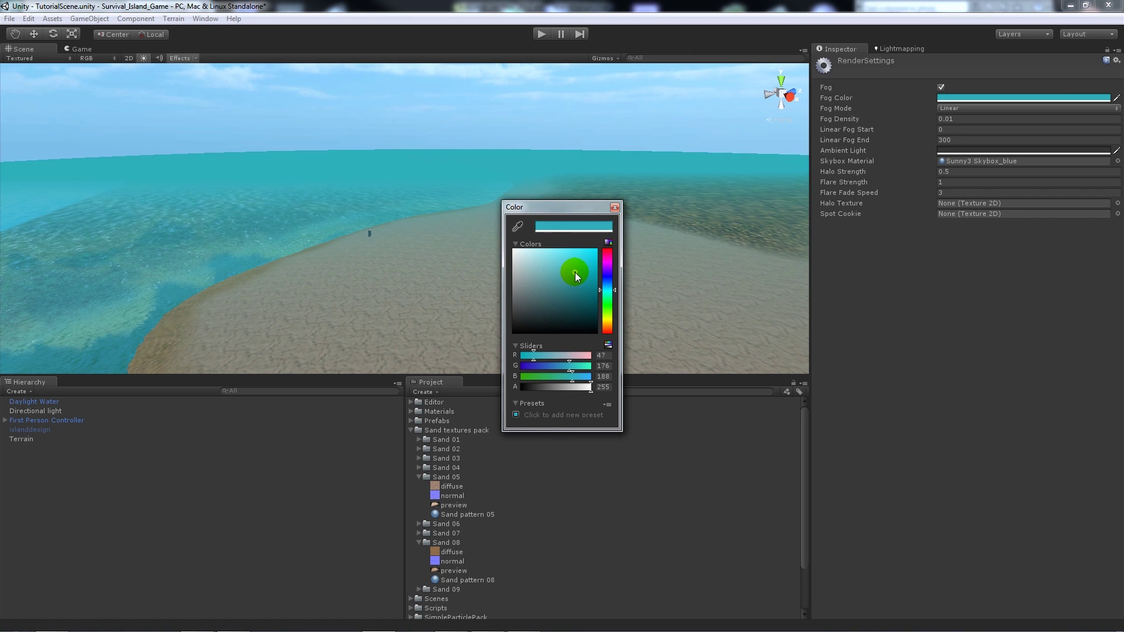
pyautogui.click(614, 207)
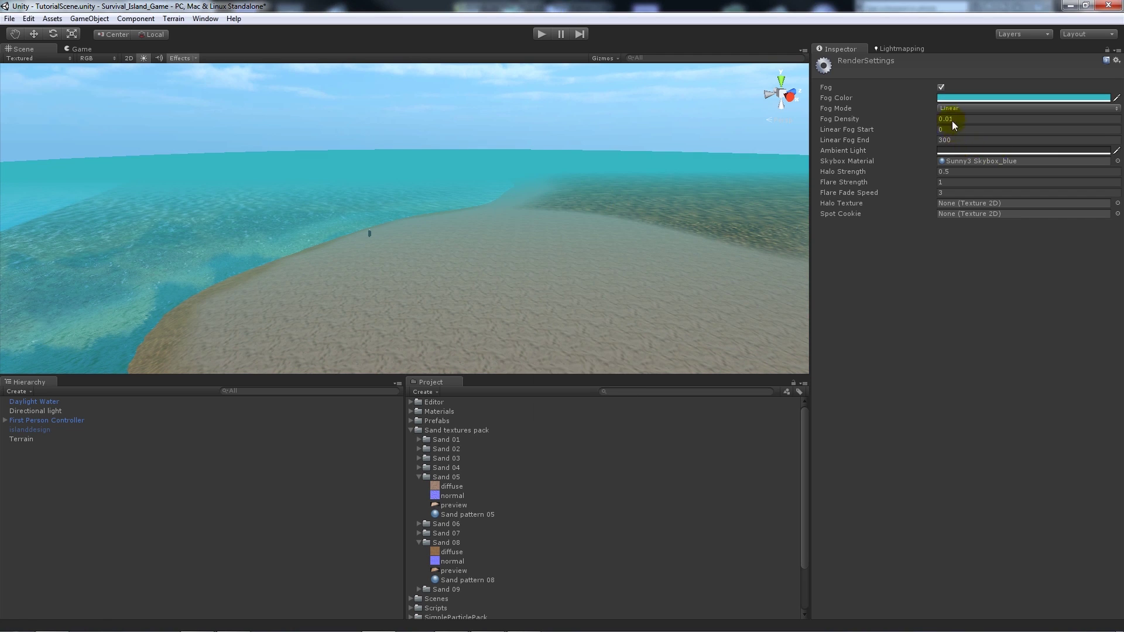
pyautogui.moveTo(878, 140); pyautogui.dragTo(902, 141)
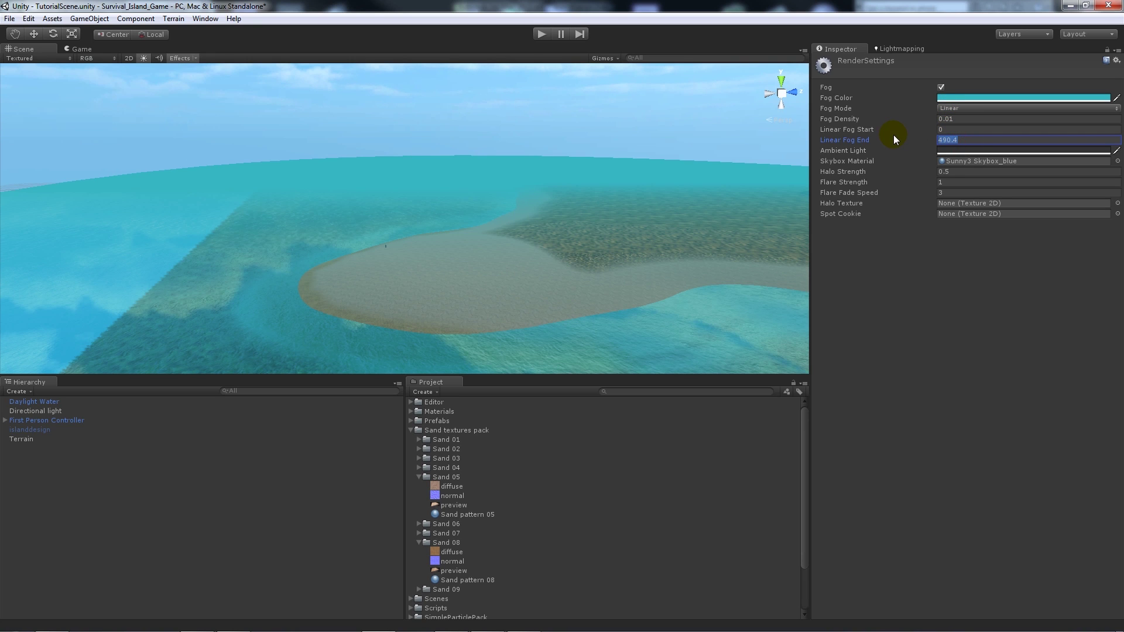
pyautogui.write('300')
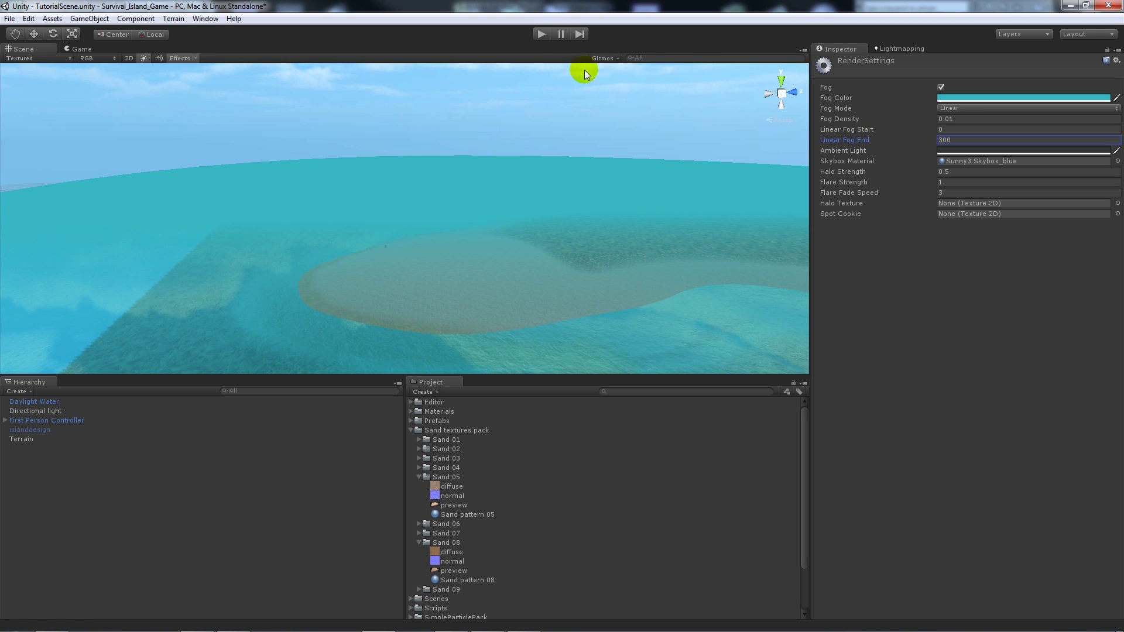
# - Run the game to examine the turquoise fog over the sea horizon
pyautogui.click(537, 33)
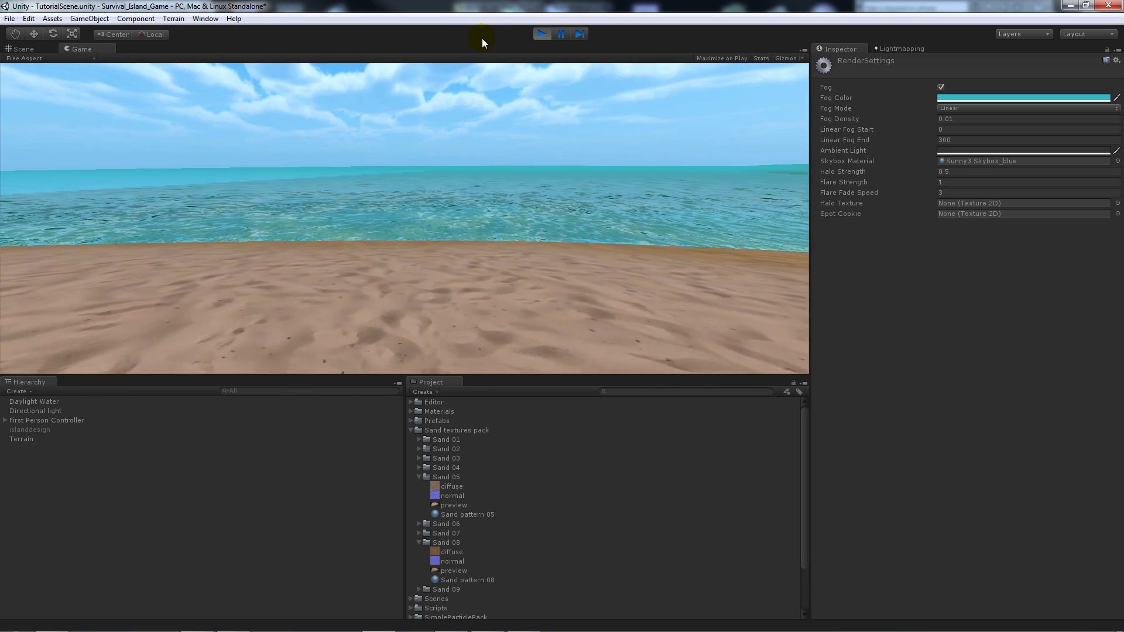
pyautogui.click(533, 36)
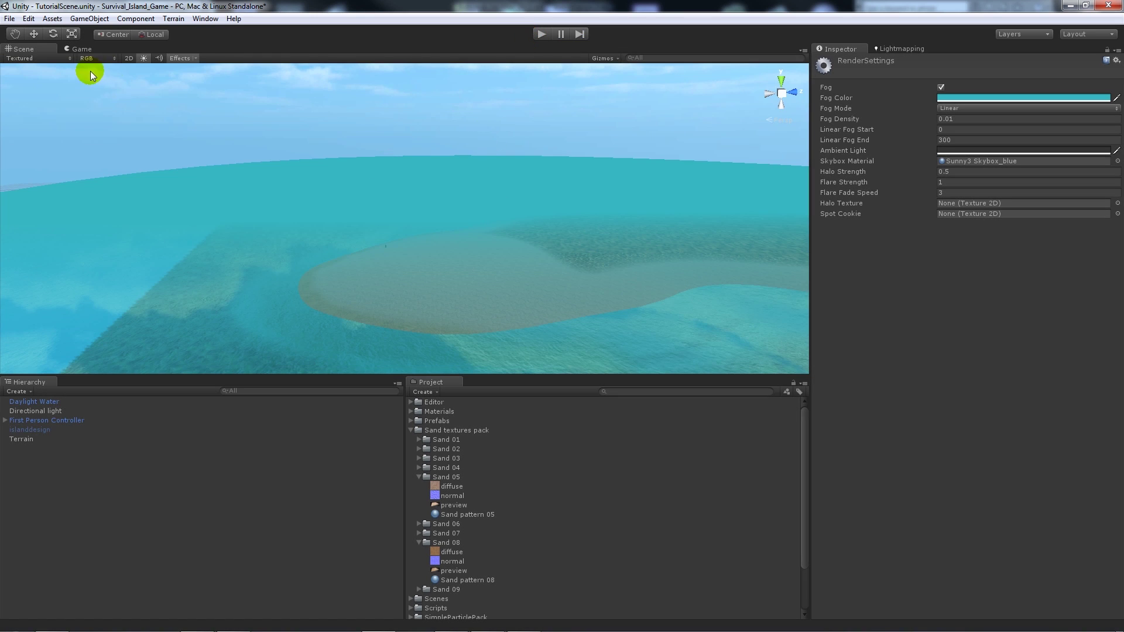
# - Hide only the fog in the Scene view, keeping the skybox and the other effects displayed
pyautogui.click(185, 59)
pyautogui.keyDown('alt'); pyautogui.moveTo(463, 222); pyautogui.dragTo(544, 271); pyautogui.keyUp('alt')
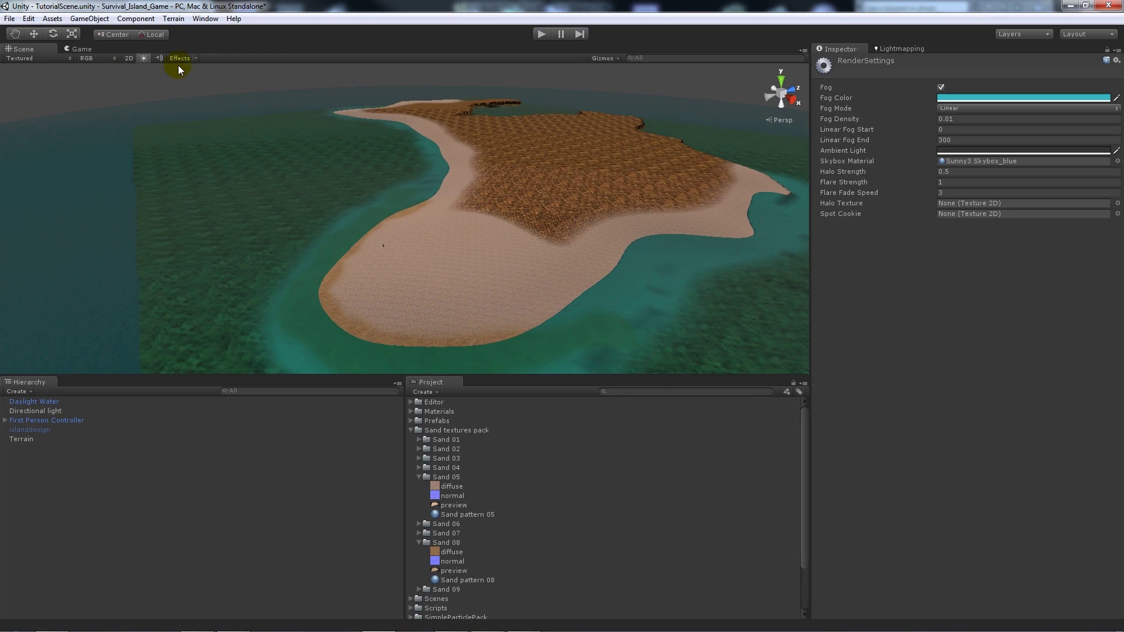
pyautogui.click(179, 60)
pyautogui.click(194, 58)
pyautogui.click(187, 78)
pyautogui.moveTo(497, 196)
pyautogui.keyDown('alt'); pyautogui.mouseDown()
pyautogui.moveTo(439, 209)
pyautogui.moveTo(565, 230)
pyautogui.moveTo(484, 185)
pyautogui.mouseUp(); pyautogui.keyUp('alt')
pyautogui.scroll(3, 497, 191)
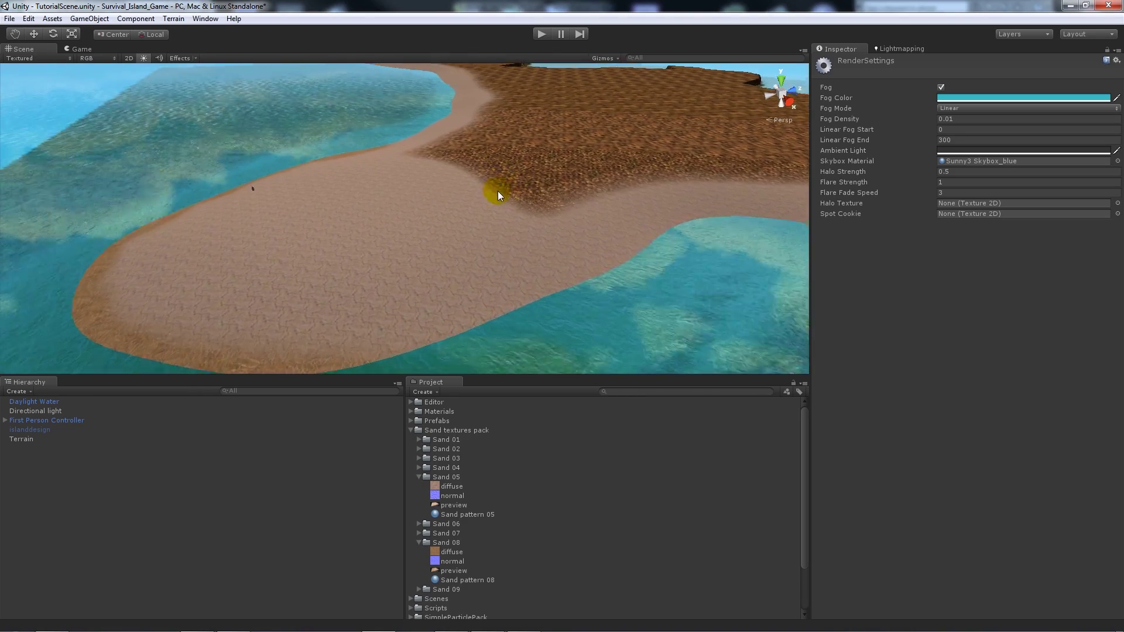
# - Save the TutorialScene scene
pyautogui.scroll(5, 498, 191)
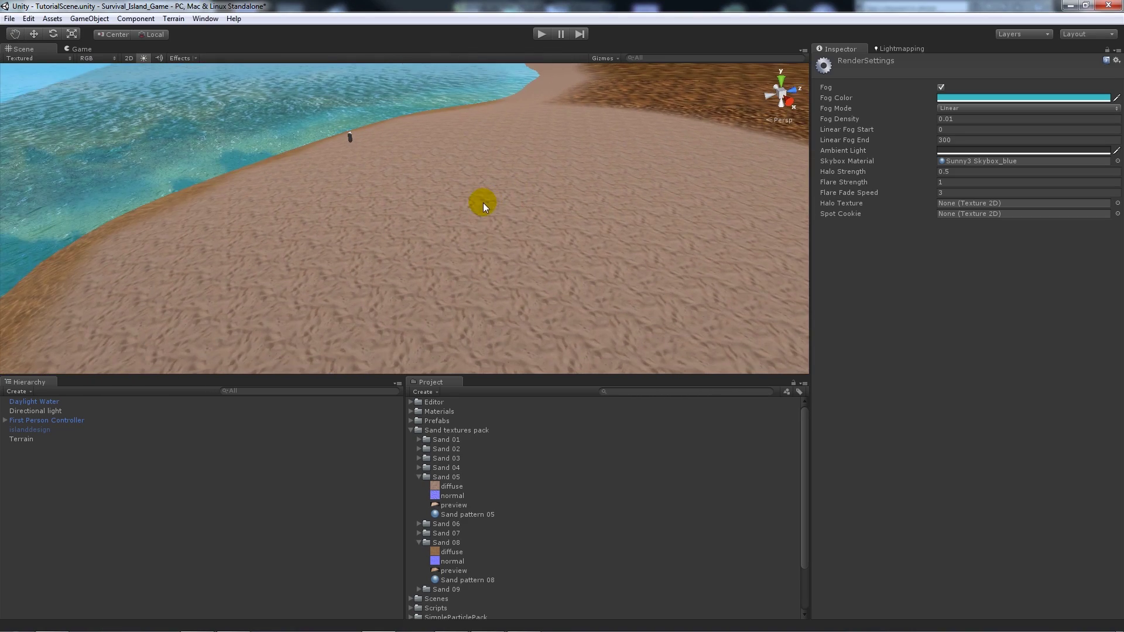
pyautogui.keyDown('alt'); pyautogui.moveTo(482, 202); pyautogui.dragTo(577, 251); pyautogui.keyUp('alt')
pyautogui.moveTo(577, 251); pyautogui.dragTo(638, 205, button='middle')
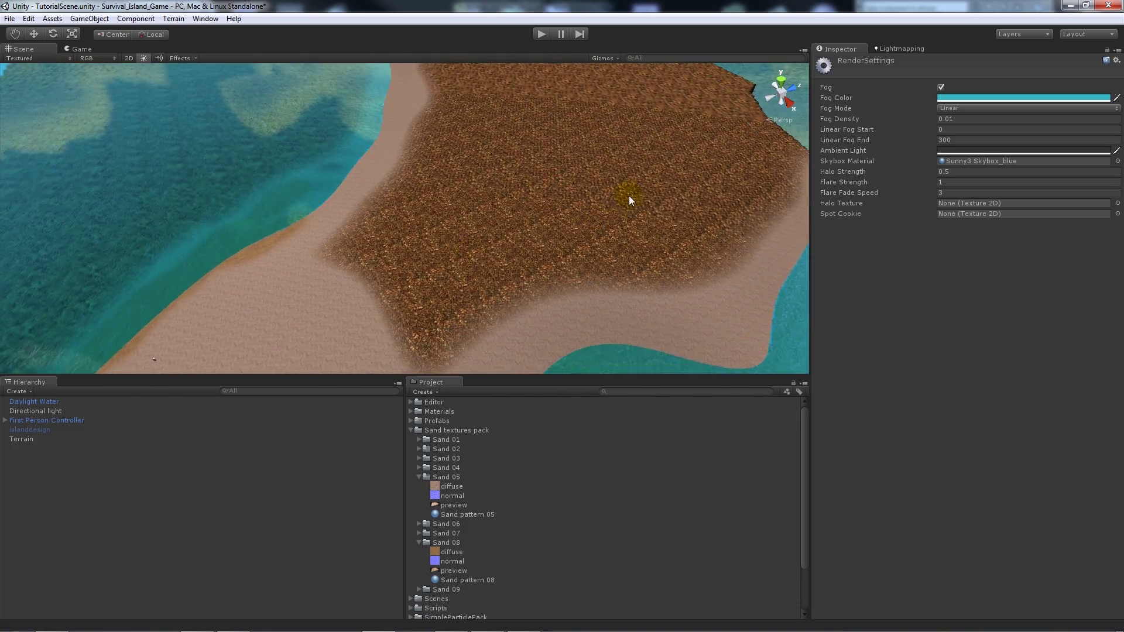
pyautogui.keyDown('alt'); pyautogui.moveTo(638, 204); pyautogui.dragTo(667, 114); pyautogui.keyUp('alt')
pyautogui.click(9, 19)
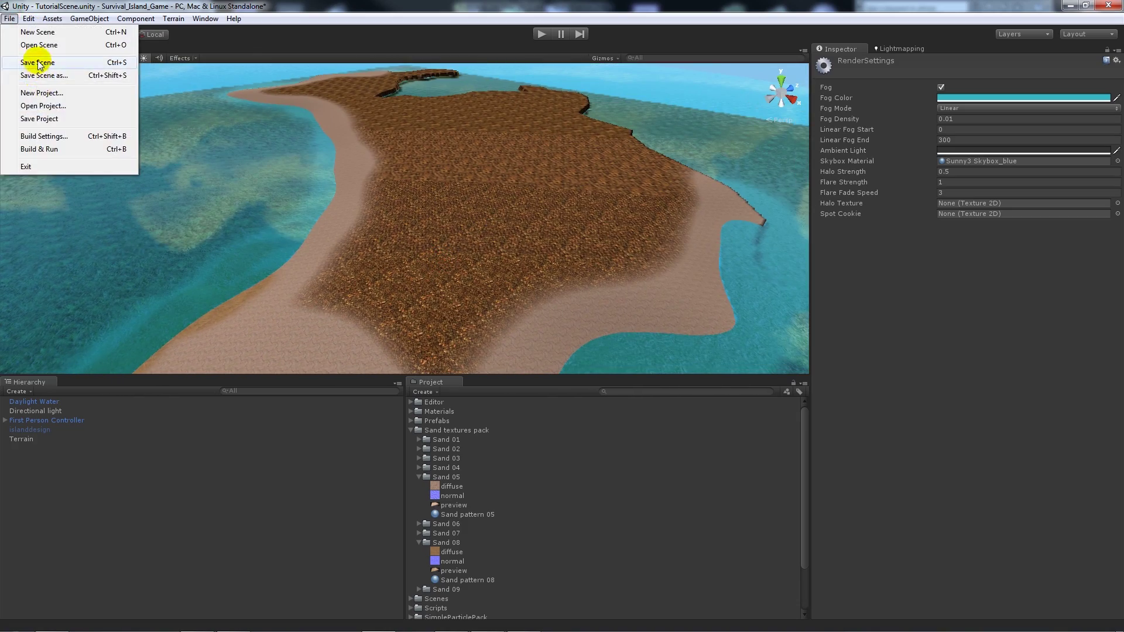
pyautogui.click(37, 60)
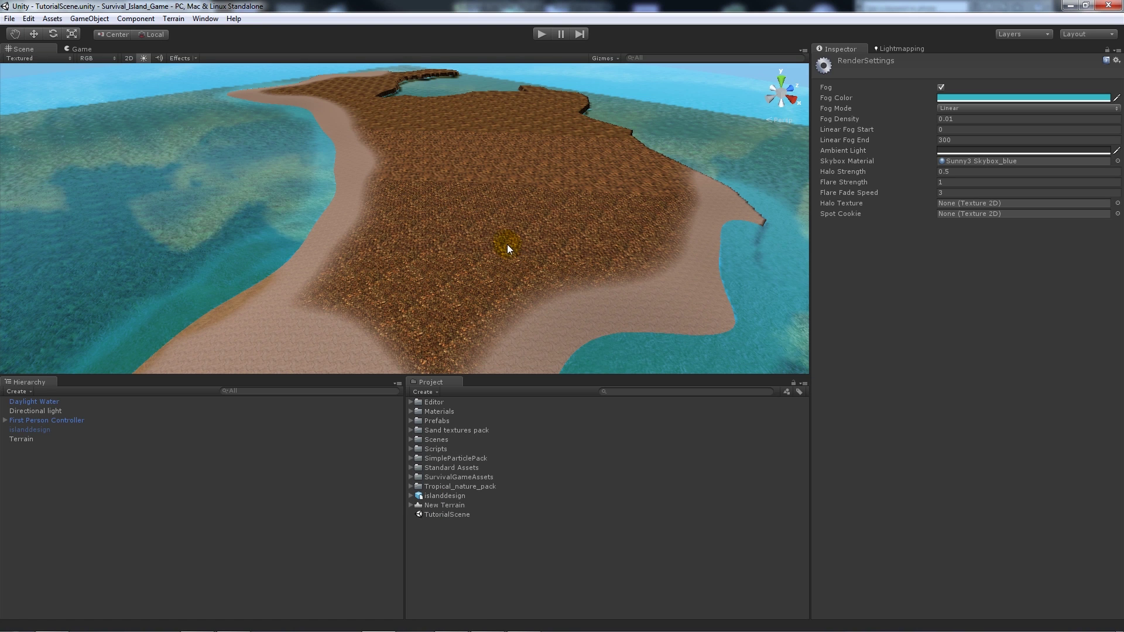
# - Select the terrain and examine the island's brown interior and surrounding coast from several angles
pyautogui.moveTo(550, 137); pyautogui.dragTo(337, 427, button='middle')
pyautogui.scroll(4, 464, 235)
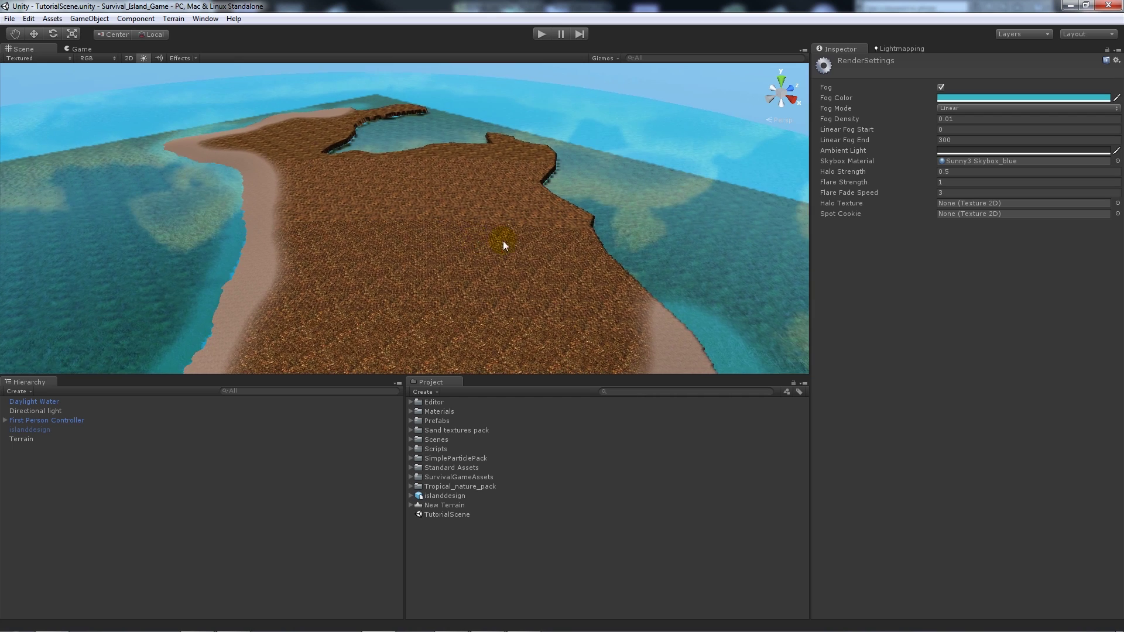
pyautogui.moveTo(489, 238); pyautogui.dragTo(449, 214, button='right')
pyautogui.moveTo(449, 214); pyautogui.dragTo(538, 259, button='middle')
pyautogui.scroll(3, 538, 258)
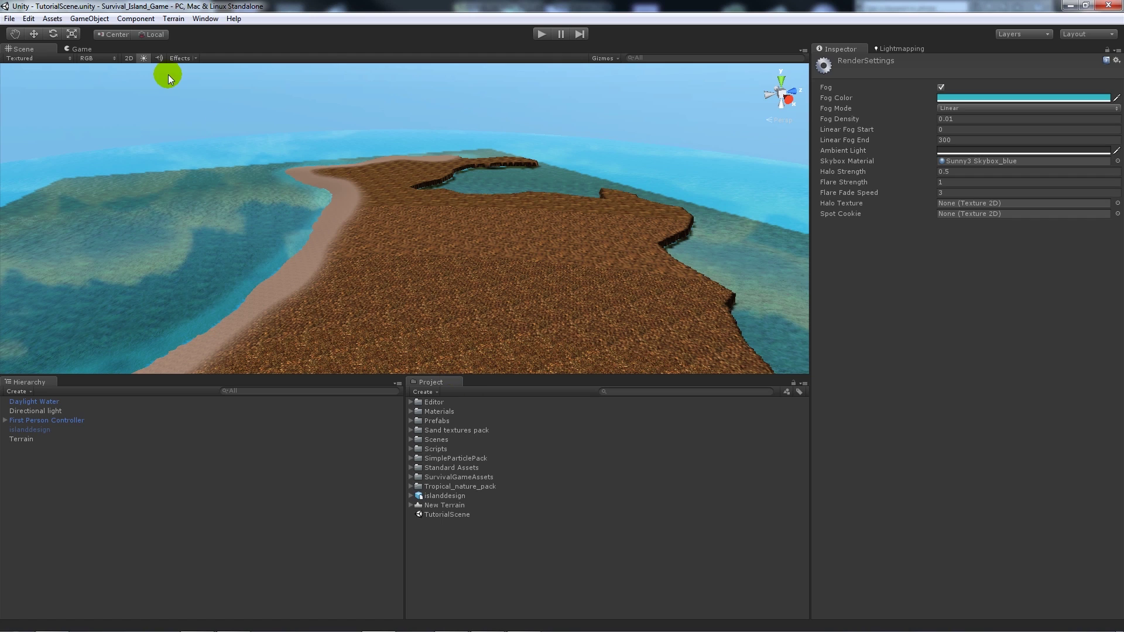
pyautogui.click(532, 294)
pyautogui.scroll(2, 609, 249)
pyautogui.keyDown('alt'); pyautogui.moveTo(578, 227); pyautogui.dragTo(1062, 180); pyautogui.keyUp('alt')
pyautogui.scroll(-1, 585, 204)
pyautogui.scroll(-2, 588, 199)
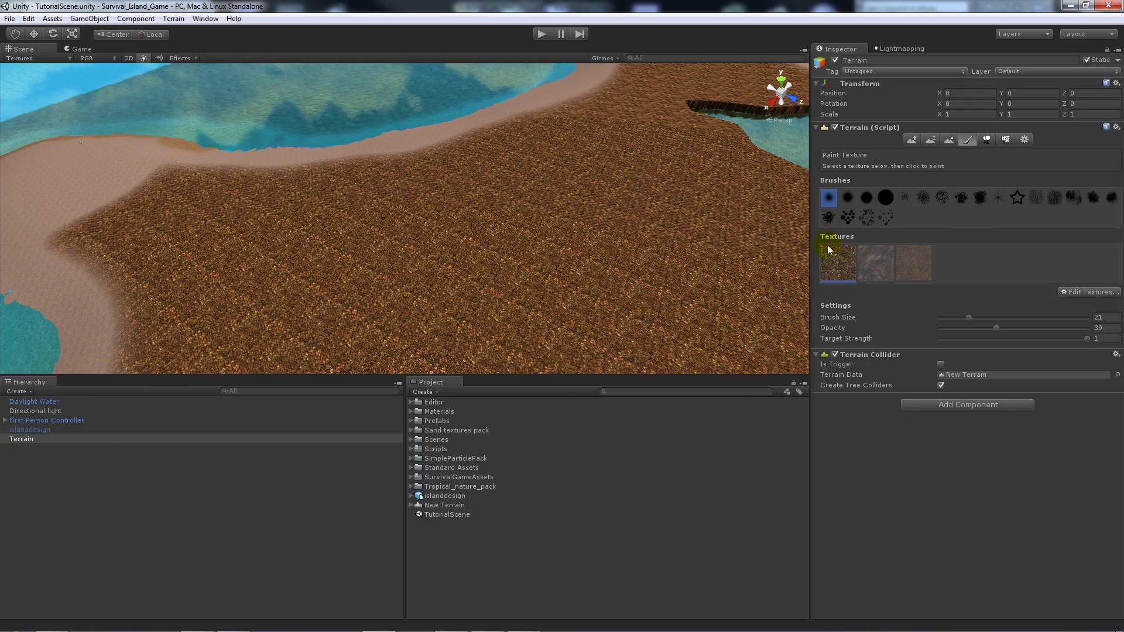
pyautogui.scroll(-3, 691, 269)
pyautogui.moveTo(614, 263); pyautogui.dragTo(455, 203, button='middle')
pyautogui.keyDown('alt'); pyautogui.moveTo(539, 283); pyautogui.dragTo(482, 276); pyautogui.keyUp('alt')
pyautogui.moveTo(549, 296); pyautogui.dragTo(455, 143, button='middle')
pyautogui.scroll(-1, 453, 183)
pyautogui.scroll(2, 441, 180)
# - Move the cube close above the brown ground in the island's interior, at about X 537, Y 12.4, Z 510, and frame it
pyautogui.keyDown('alt'); pyautogui.moveTo(439, 177); pyautogui.dragTo(544, 107); pyautogui.keyUp('alt')
pyautogui.moveTo(544, 108); pyautogui.dragTo(441, 224, button='middle')
pyautogui.scroll(6, 452, 221)
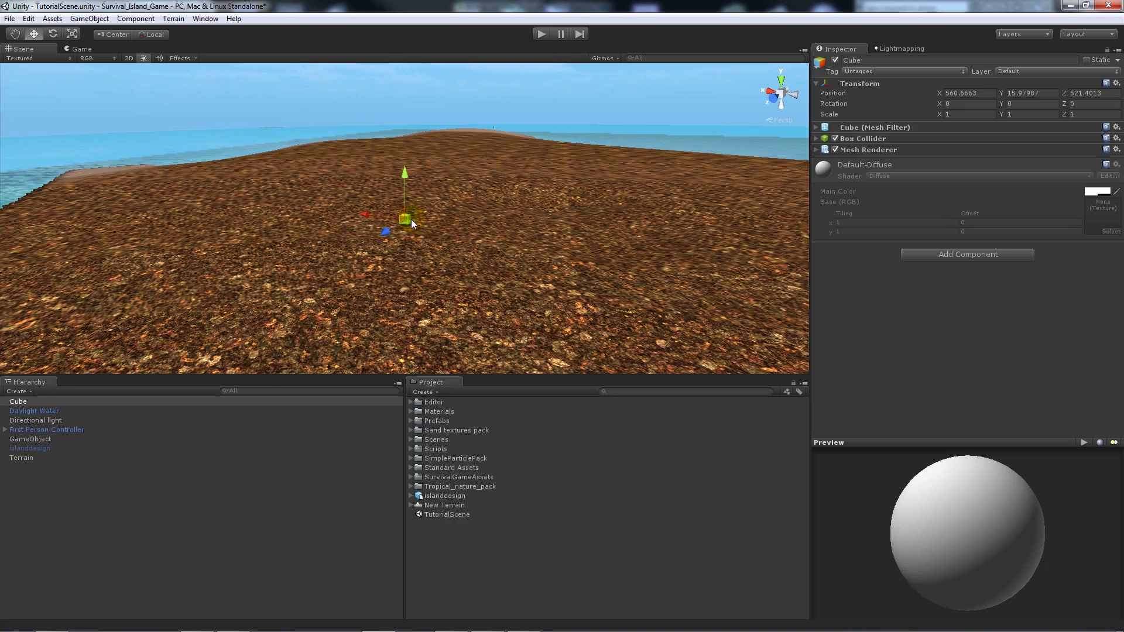
pyautogui.moveTo(412, 222); pyautogui.dragTo(625, 233)
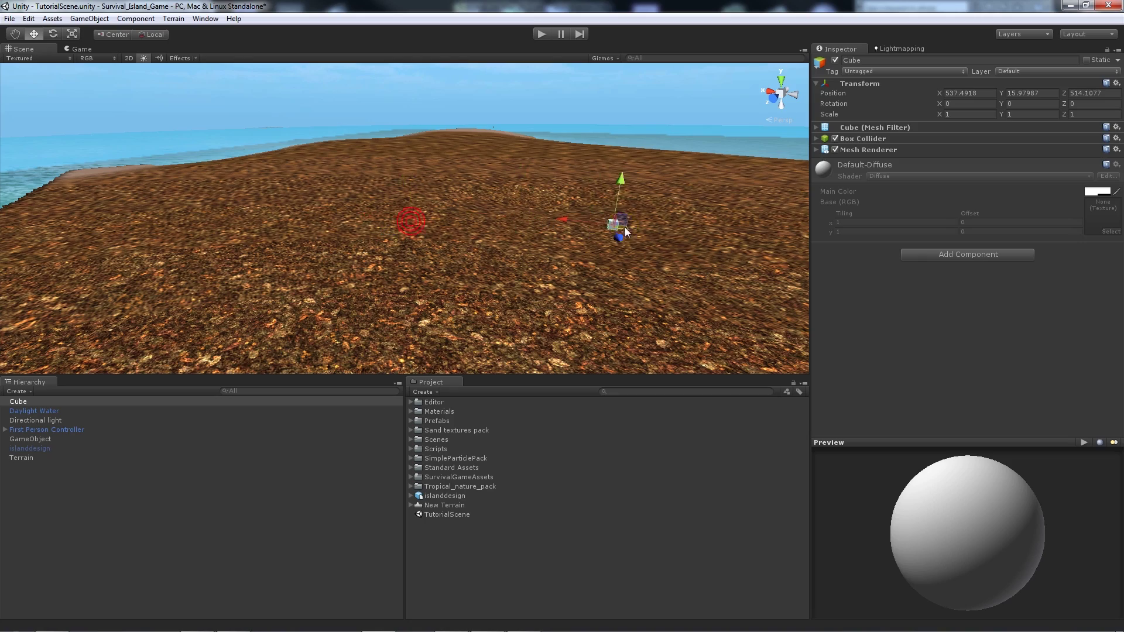
pyautogui.moveTo(616, 170); pyautogui.dragTo(613, 198)
pyautogui.press('f')
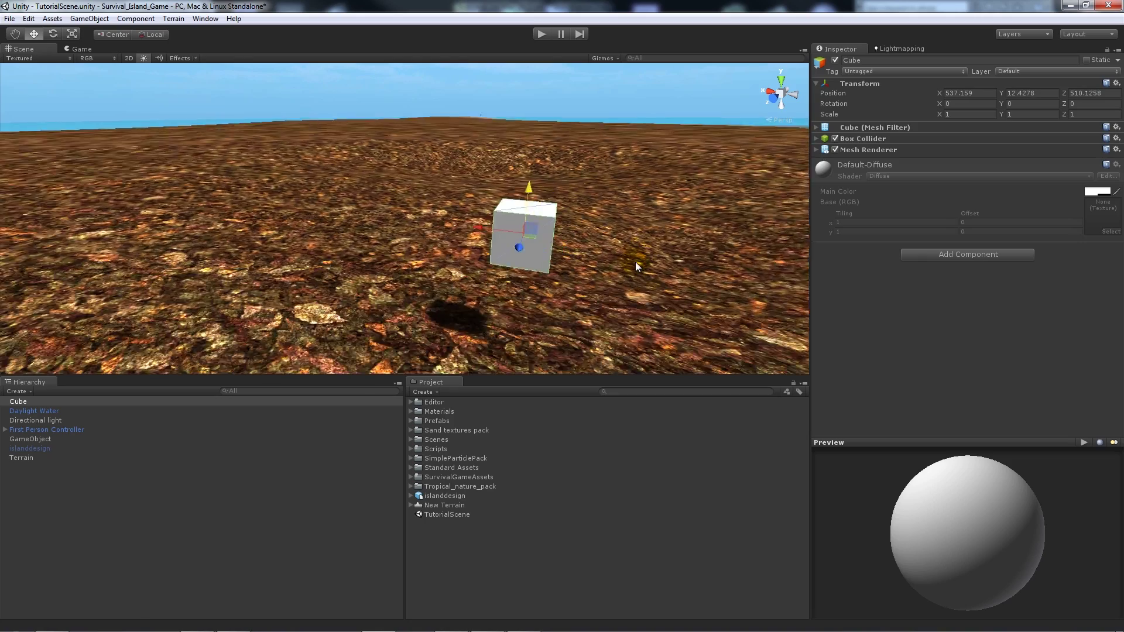
# - Select the terrain and lower the ground beside the cube into a rounded hollow with the Raise / Lower Terrain brush
pyautogui.scroll(-5, 568, 282)
pyautogui.moveTo(565, 213); pyautogui.dragTo(514, 243, button='right')
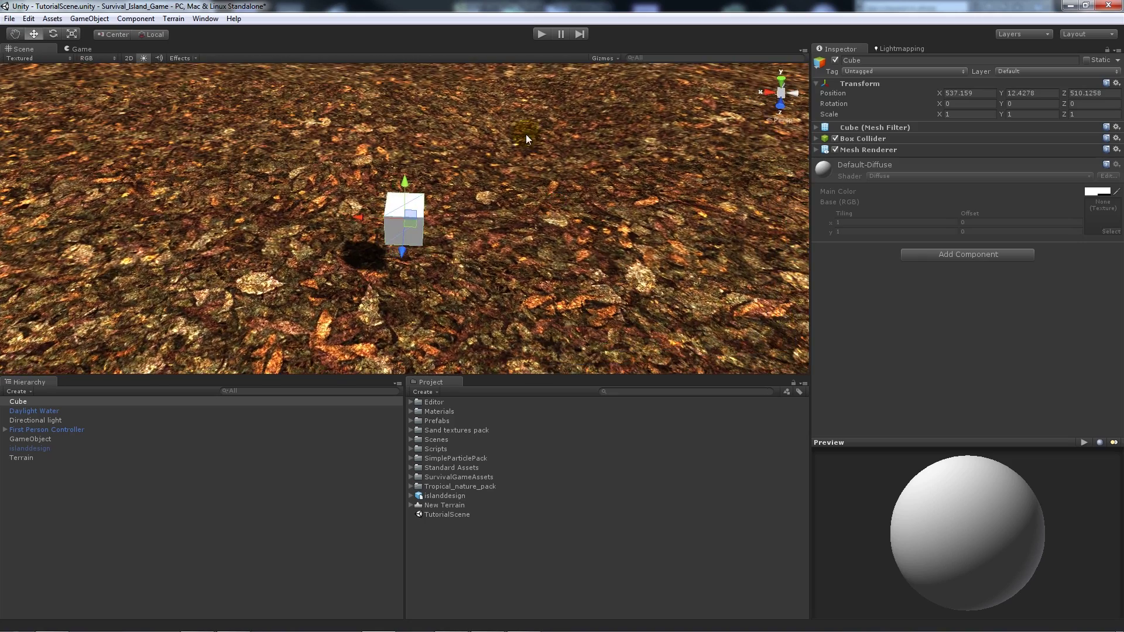
pyautogui.scroll(-5, 496, 254)
pyautogui.keyDown('alt'); pyautogui.moveTo(589, 237); pyautogui.dragTo(522, 244); pyautogui.keyUp('alt')
pyautogui.click(522, 244)
pyautogui.click(907, 140)
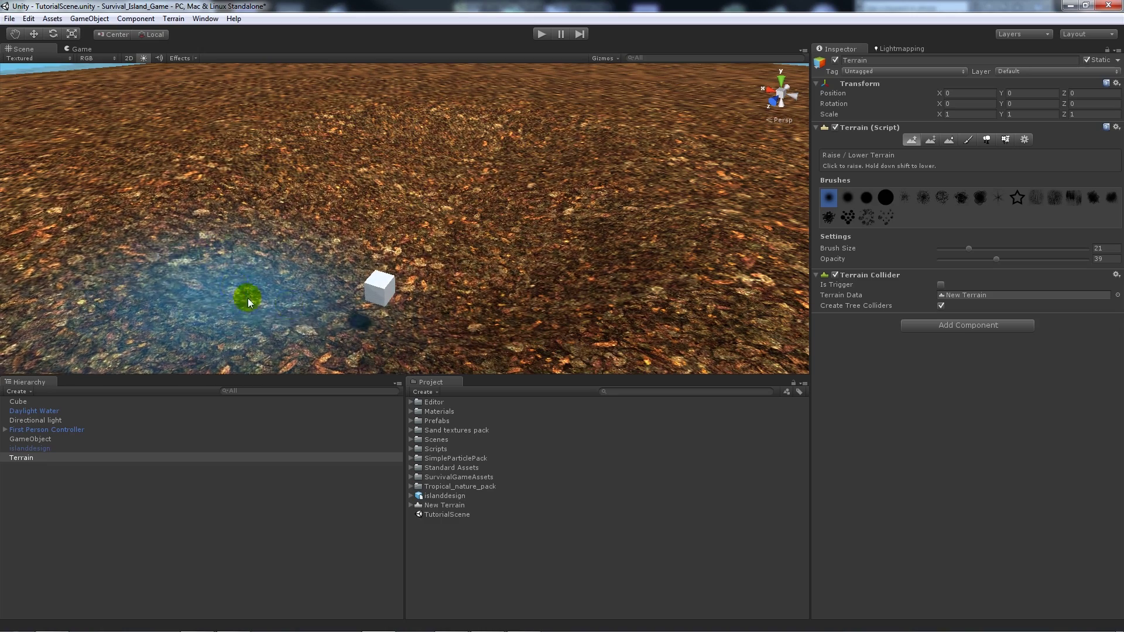
pyautogui.scroll(-4, 460, 220)
pyautogui.moveTo(511, 253)
pyautogui.keyDown('alt'); pyautogui.mouseDown()
pyautogui.moveTo(492, 186)
pyautogui.moveTo(504, 211)
pyautogui.moveTo(570, 211)
pyautogui.mouseUp(); pyautogui.keyUp('alt')
pyautogui.scroll(-3, 526, 231)
pyautogui.keyDown('alt'); pyautogui.moveTo(476, 249); pyautogui.dragTo(440, 244); pyautogui.keyUp('alt')
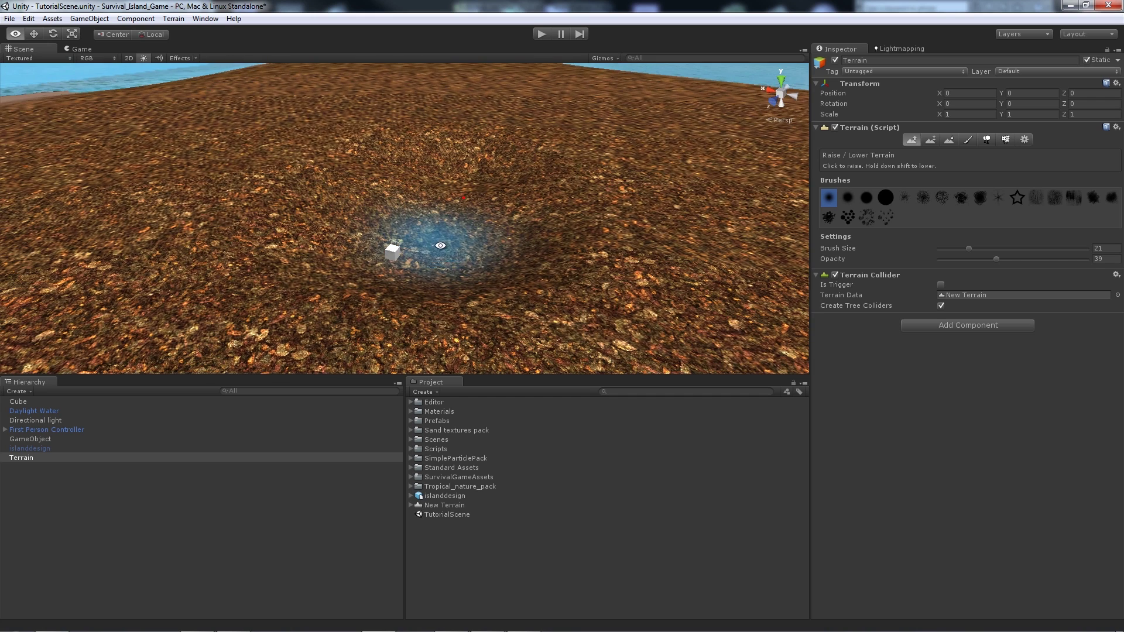
# - Move the cube over the hollow at about X 537, Z 499.7, and rename it waterhole
pyautogui.click(36, 35)
pyautogui.click(393, 252)
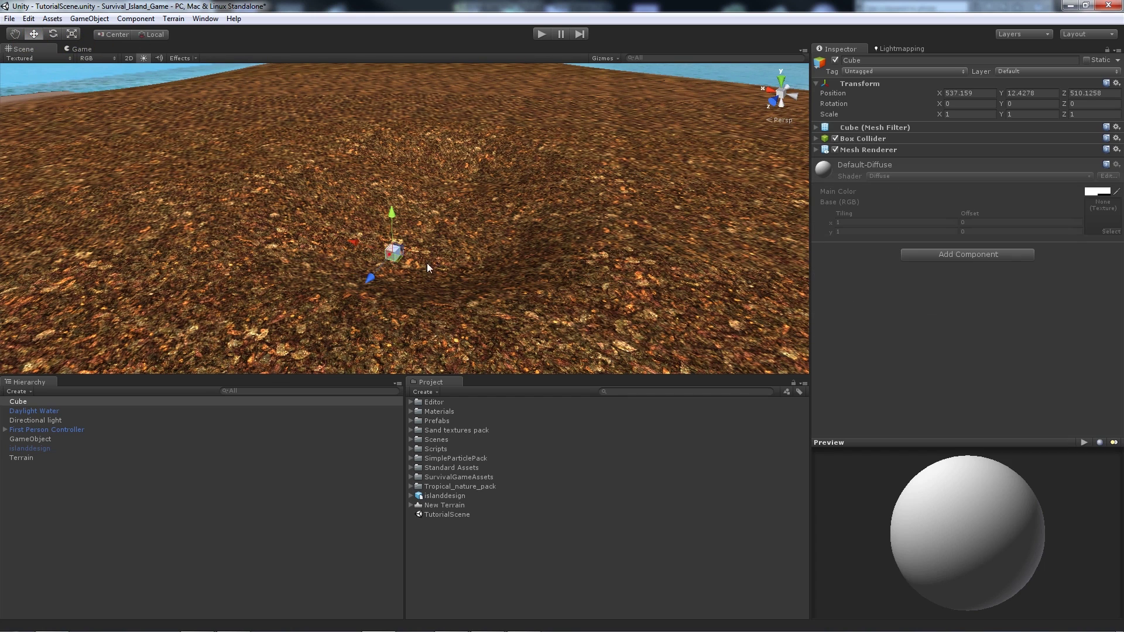
pyautogui.moveTo(431, 233); pyautogui.dragTo(441, 214)
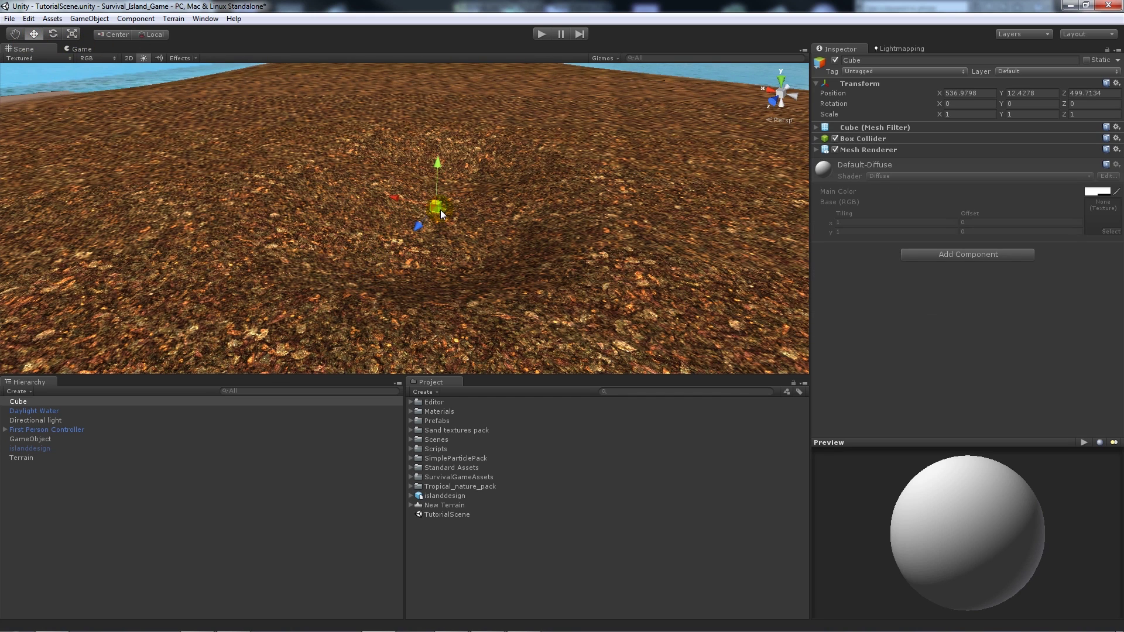
pyautogui.click(880, 64)
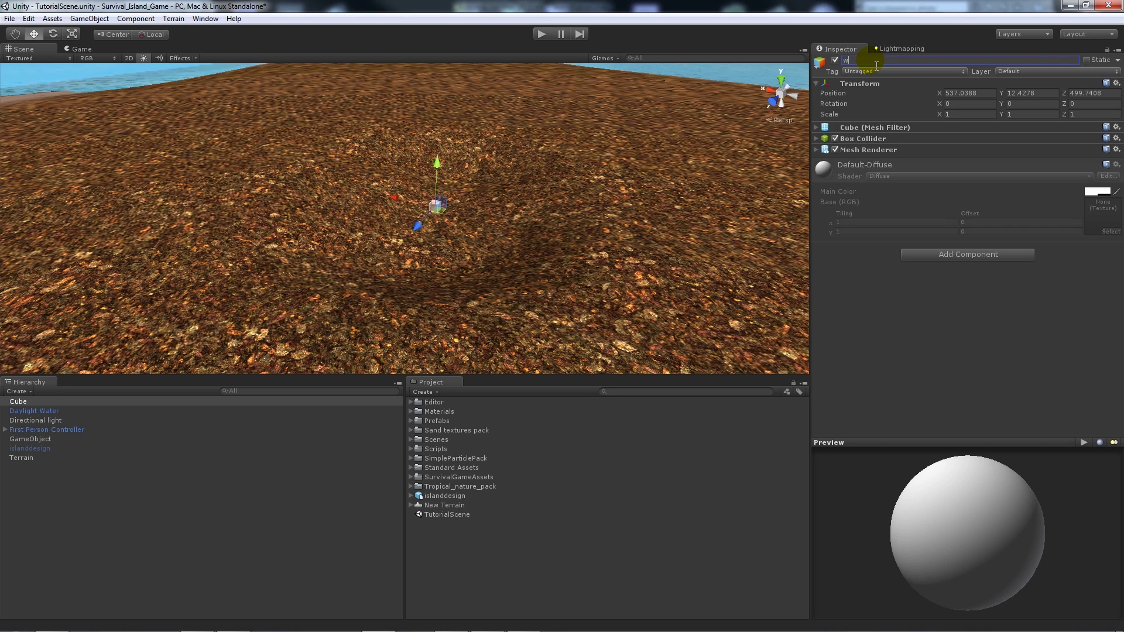
pyautogui.write('waterhole')
pyautogui.press('Return')
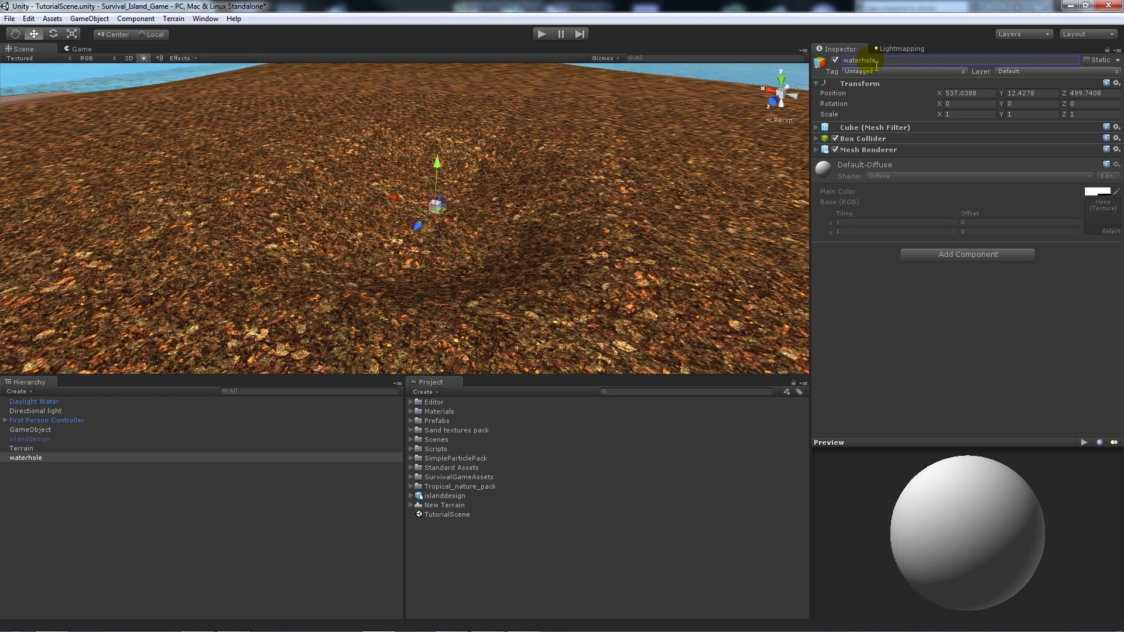
# - Place the Pro Daylight Water prefab in the hollow and scale it to about 40.7 × 2.5 × 40.7 to form a pond
pyautogui.click(410, 468)
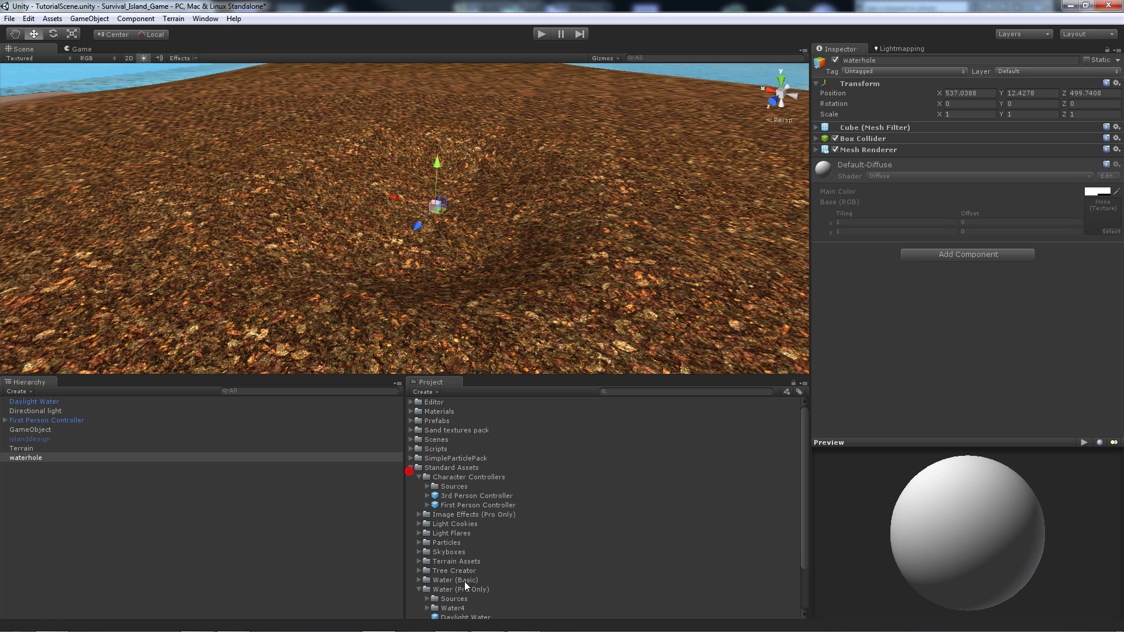
pyautogui.scroll(-3, 453, 593)
pyautogui.moveTo(451, 562); pyautogui.dragTo(452, 243)
pyautogui.moveTo(455, 199); pyautogui.dragTo(490, 155)
pyautogui.click(73, 34)
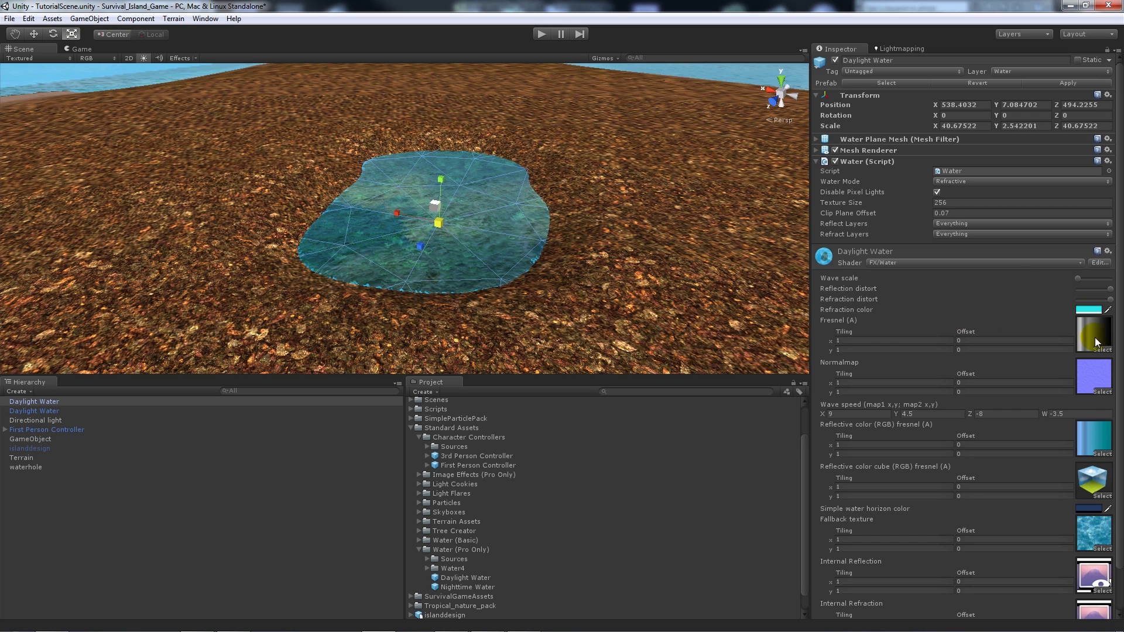
# - Set the pond water's refraction color to a dark grey-green of R 38, G 45, B 37
pyautogui.click(1099, 313)
pyautogui.moveTo(536, 265); pyautogui.dragTo(517, 309)
pyautogui.moveTo(607, 287); pyautogui.dragTo(528, 316)
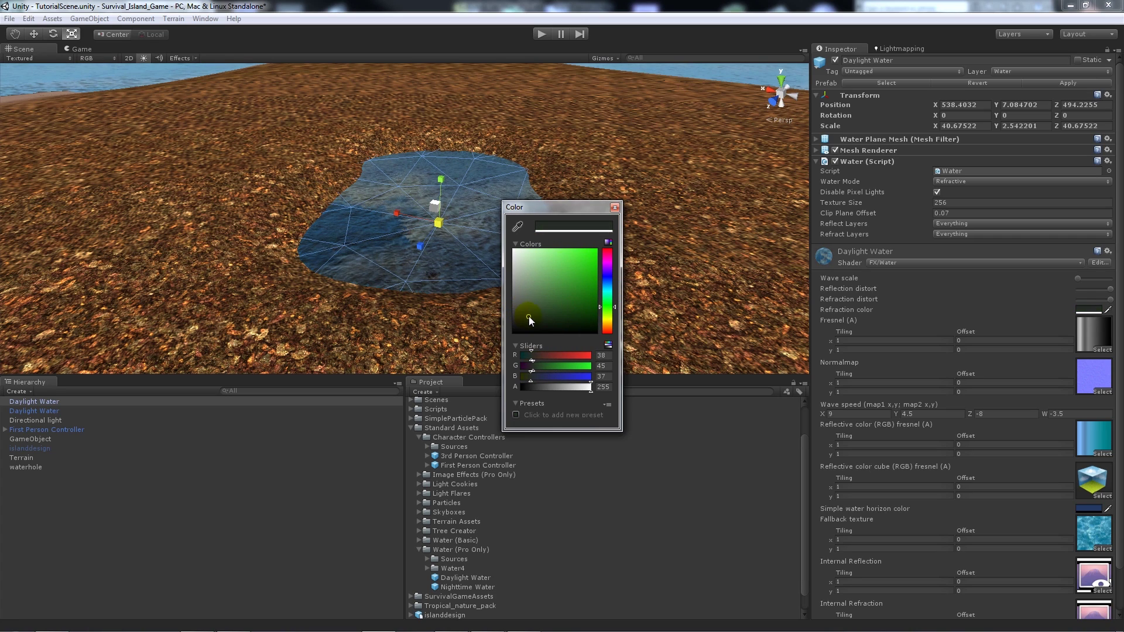
pyautogui.click(614, 207)
# - Examine the pond's water up close and from farther away, along with the surrounding ground and coast
pyautogui.keyDown('alt'); pyautogui.moveTo(529, 126); pyautogui.dragTo(530, 76); pyautogui.keyUp('alt')
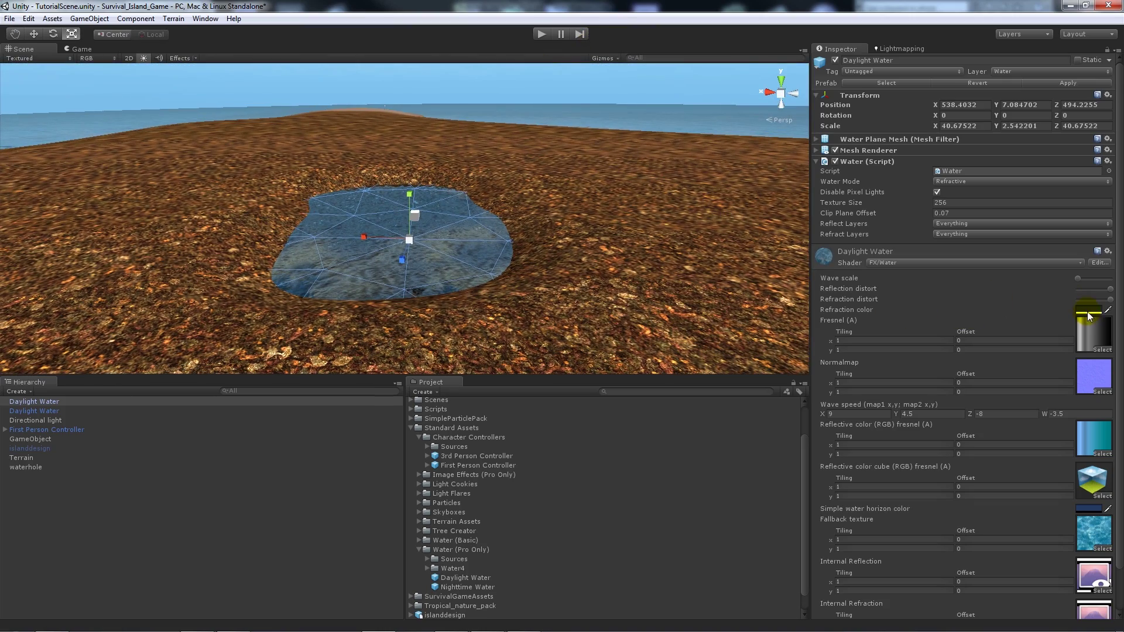
pyautogui.scroll(3, 454, 256)
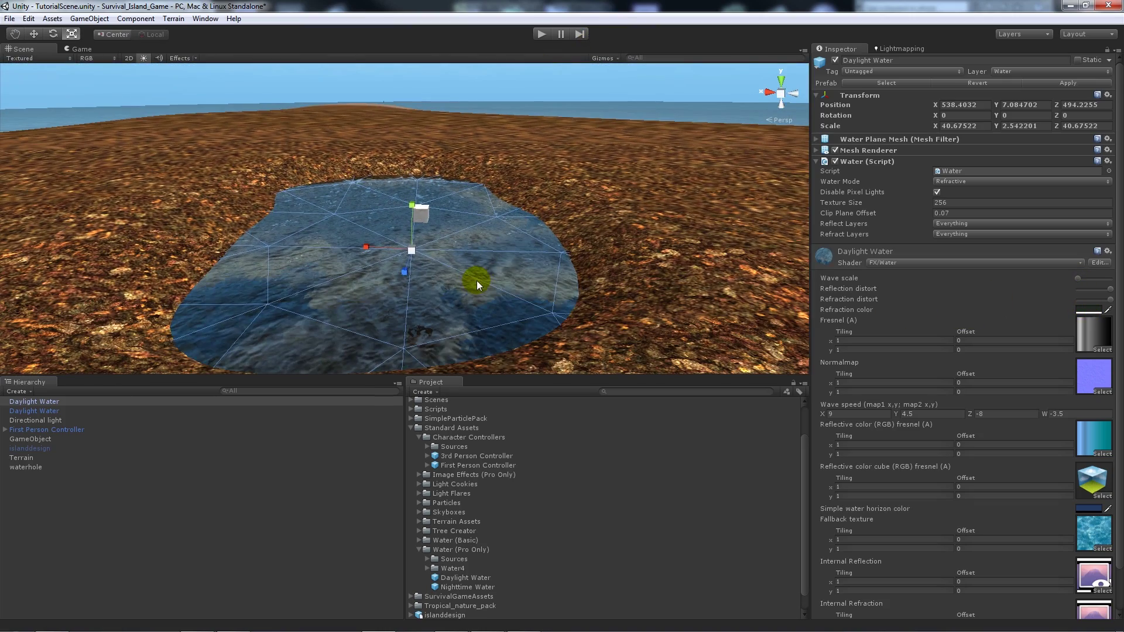
pyautogui.click(539, 85)
pyautogui.keyDown('alt'); pyautogui.moveTo(452, 249); pyautogui.dragTo(594, 309); pyautogui.keyUp('alt')
pyautogui.scroll(-2, 425, 252)
pyautogui.scroll(-5, 386, 212)
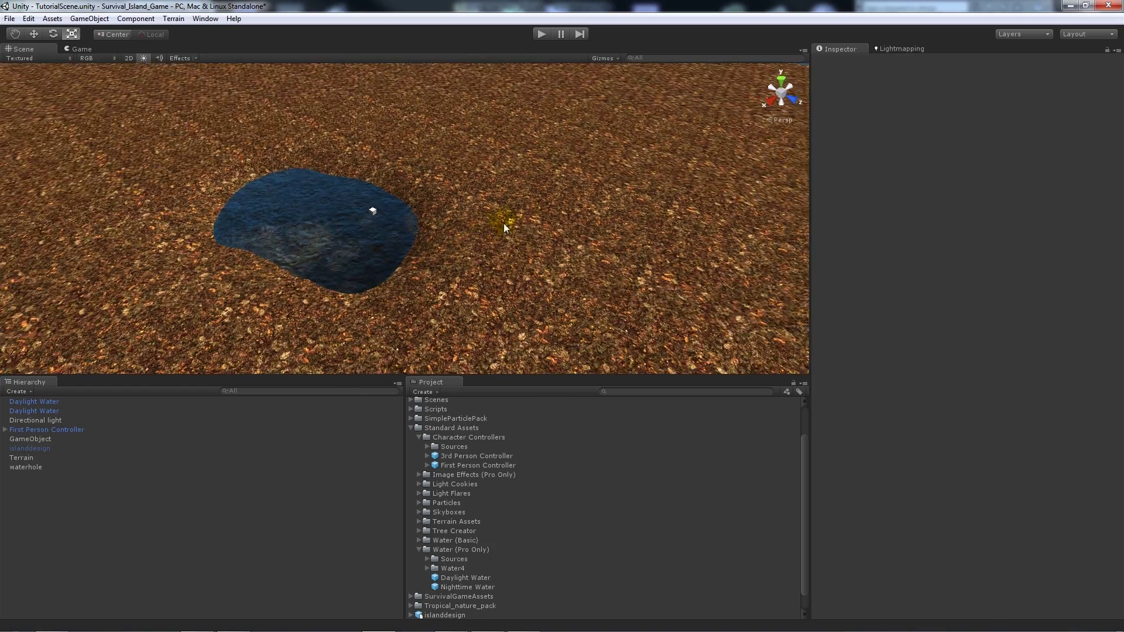
pyautogui.keyDown('alt'); pyautogui.moveTo(504, 223); pyautogui.dragTo(193, 272); pyautogui.keyUp('alt')
pyautogui.scroll(-8, 509, 176)
pyautogui.keyDown('alt'); pyautogui.moveTo(491, 226); pyautogui.dragTo(183, 195); pyautogui.keyUp('alt')
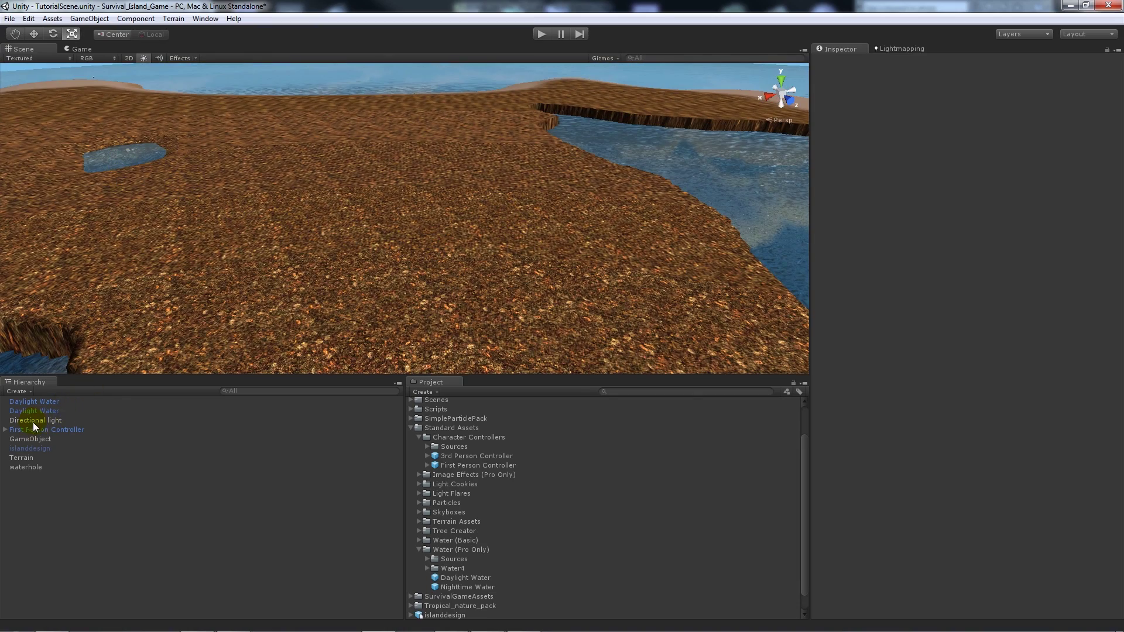
# - Move the waterhole cube to open ground away from the pond, at about X 470.8, Y 16.7, Z 656, and frame it
pyautogui.click(25, 467)
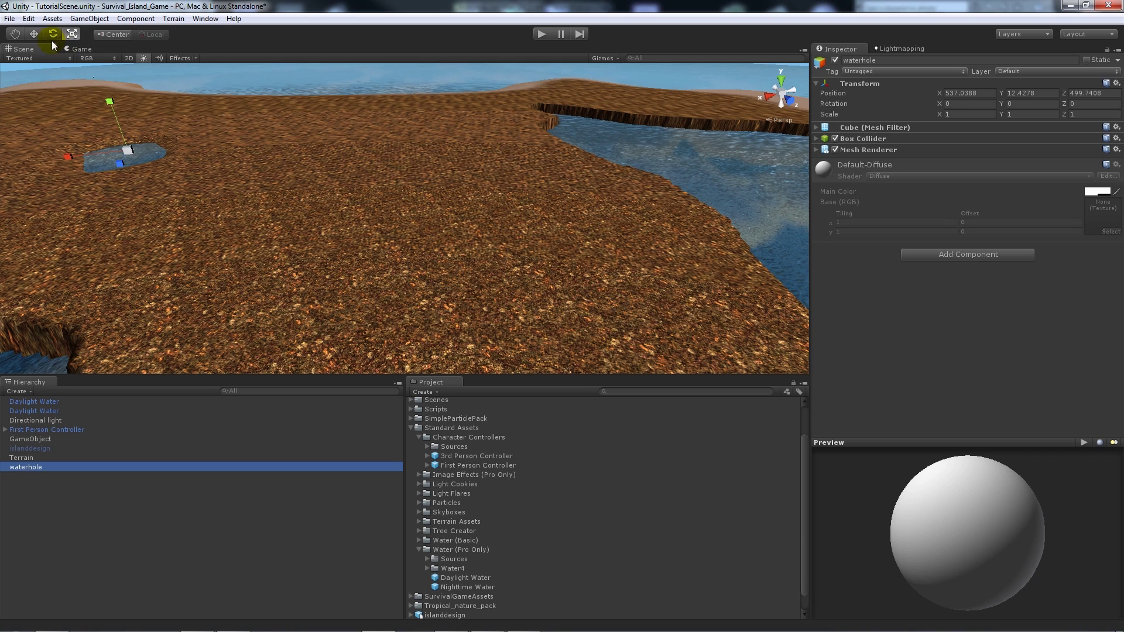
pyautogui.press('w')
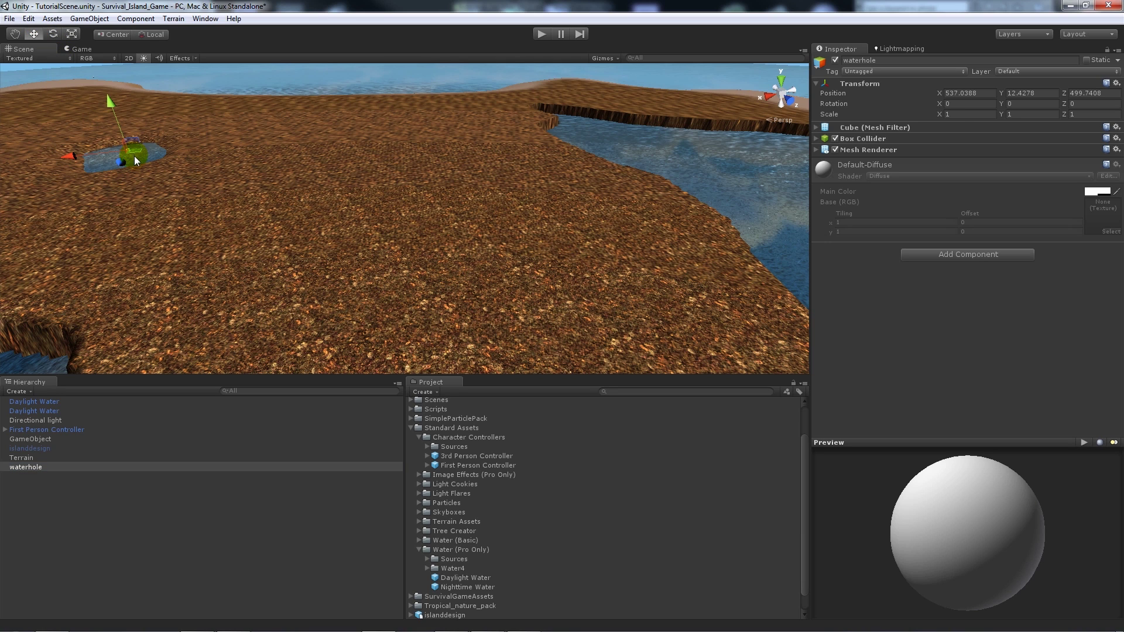
pyautogui.moveTo(138, 152); pyautogui.dragTo(273, 218)
pyautogui.press('f')
pyautogui.scroll(-3, 506, 320)
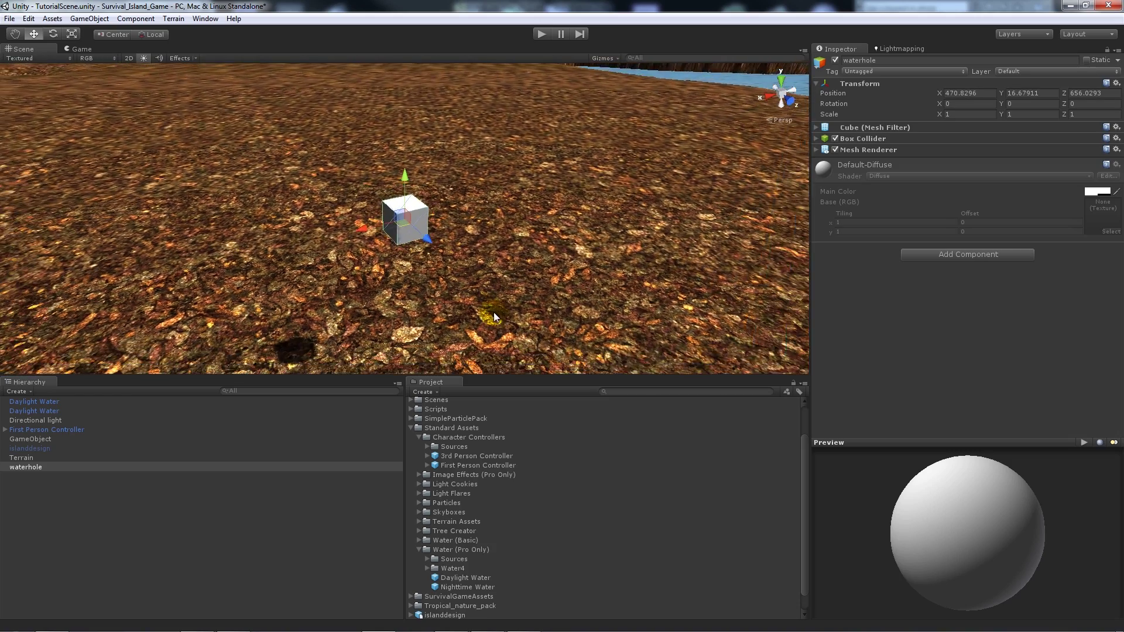
# - Lower the terrain around the waterhole cube into a second, larger hollow with the Raise / Lower Terrain brush
pyautogui.scroll(-6, 494, 312)
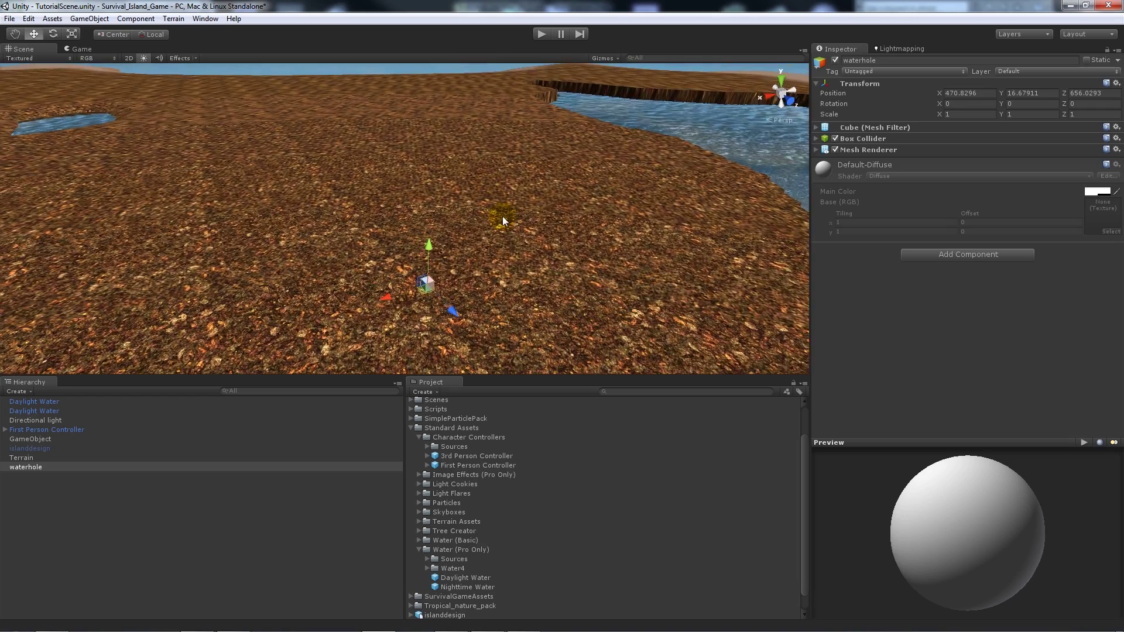
pyautogui.scroll(-4, 503, 221)
pyautogui.keyDown('alt'); pyautogui.moveTo(504, 220); pyautogui.dragTo(508, 285); pyautogui.keyUp('alt')
pyautogui.click(508, 285)
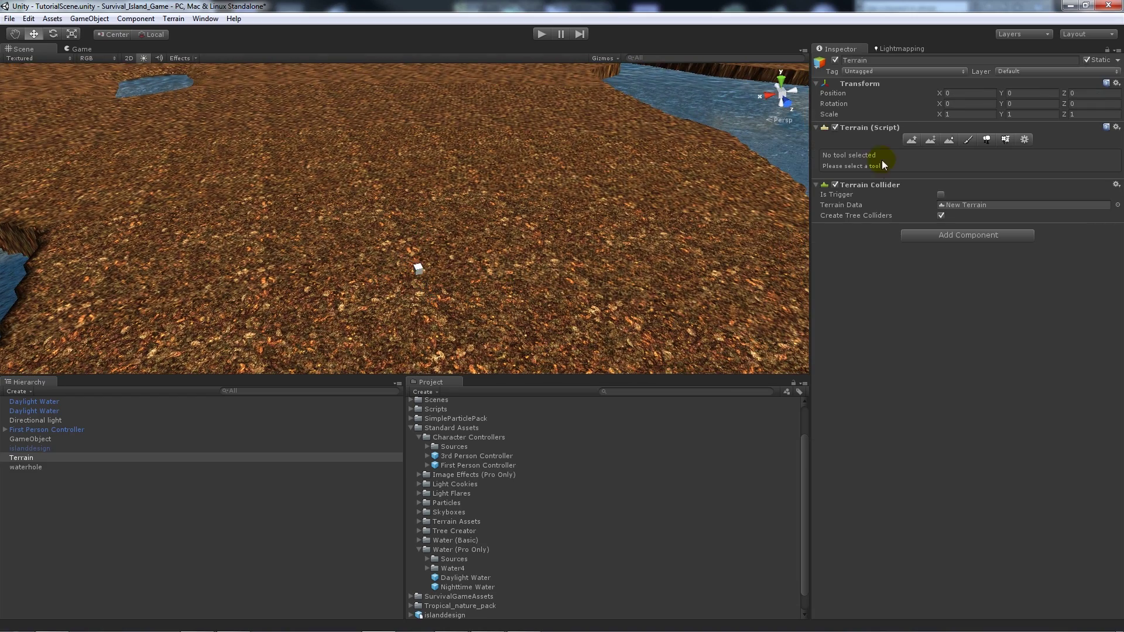
pyautogui.click(911, 139)
pyautogui.click(378, 227)
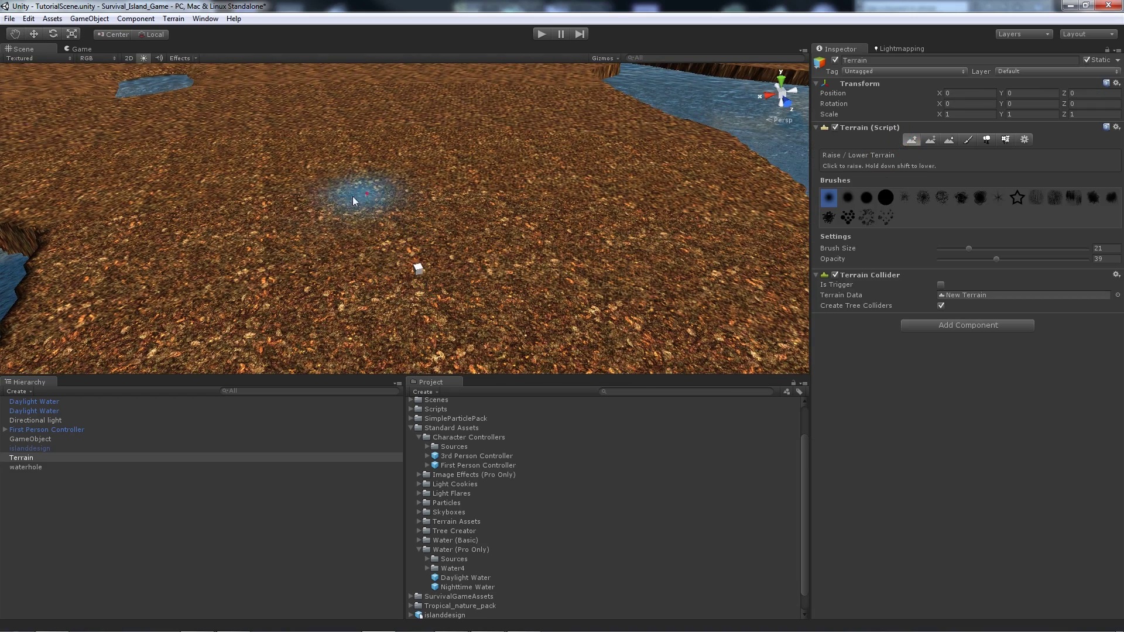
pyautogui.click(297, 243)
pyautogui.moveTo(297, 243)
pyautogui.mouseDown()
pyautogui.moveTo(332, 217)
pyautogui.moveTo(300, 208)
pyautogui.moveTo(313, 298)
pyautogui.moveTo(659, 262)
pyautogui.moveTo(465, 273)
pyautogui.moveTo(539, 218)
pyautogui.moveTo(409, 254)
pyautogui.moveTo(598, 208)
pyautogui.mouseUp()
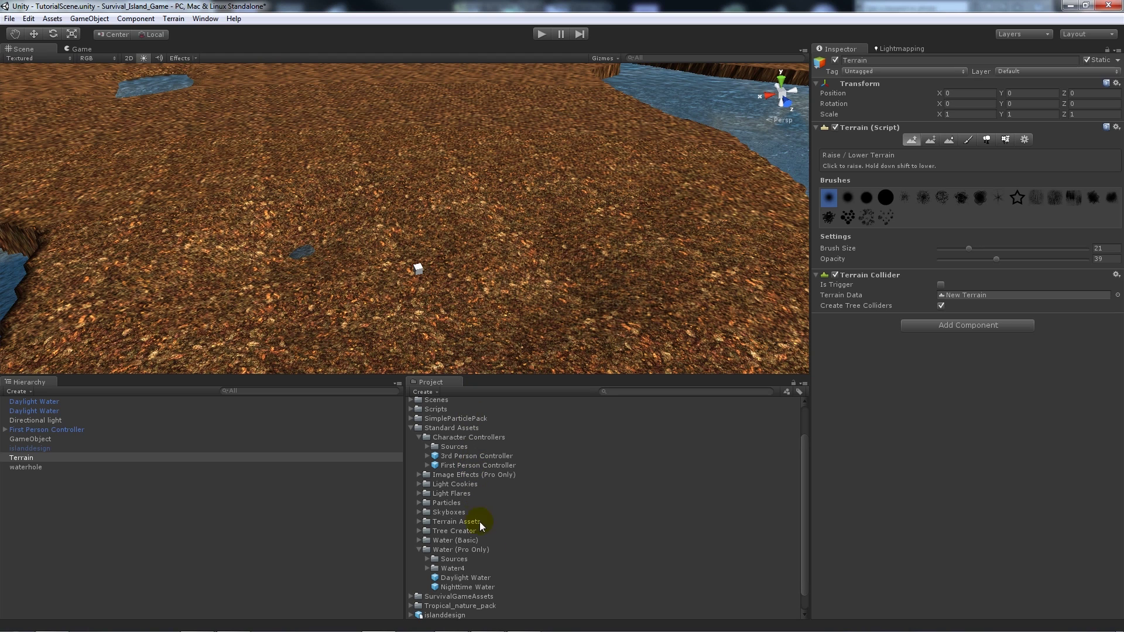
# - Place another Daylight Water prefab in the second hollow and scale it to about 50.9 × 3.2 × 50.9
pyautogui.moveTo(456, 577); pyautogui.dragTo(521, 220)
pyautogui.press('r')
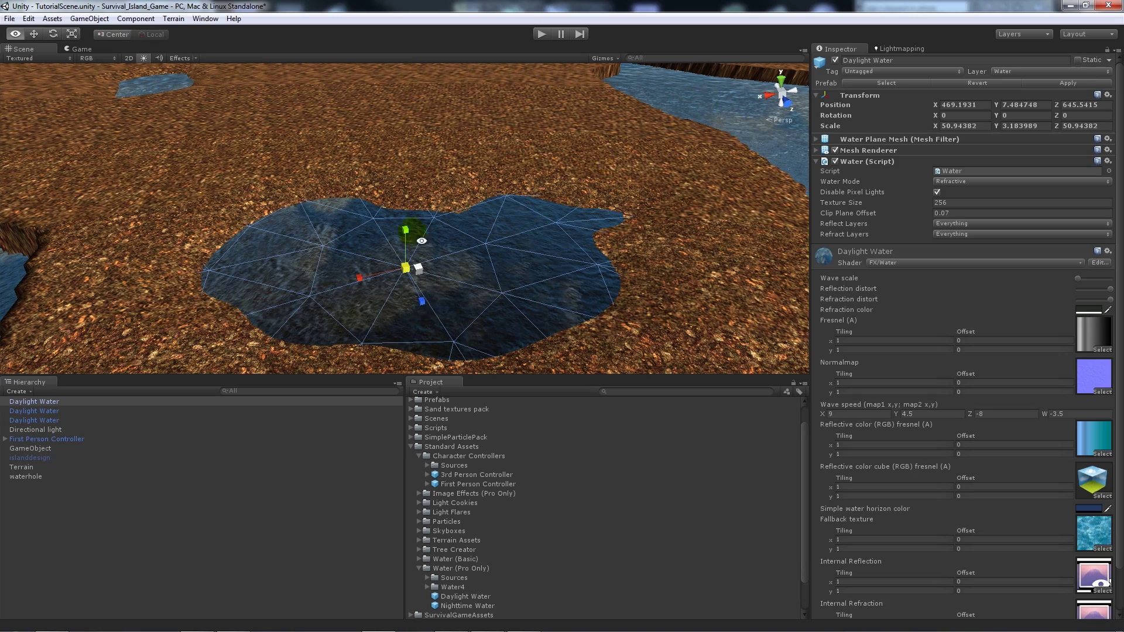
pyautogui.keyDown('alt'); pyautogui.moveTo(448, 264); pyautogui.dragTo(489, 188); pyautogui.keyUp('alt')
# - Change the Daylight Water refraction color to turquoise and view the second pond from a low angle
pyautogui.click(732, 296)
pyautogui.click(483, 297)
pyautogui.moveTo(483, 298); pyautogui.dragTo(562, 269, button='middle')
pyautogui.click(1088, 310)
pyautogui.moveTo(515, 323); pyautogui.dragTo(517, 264)
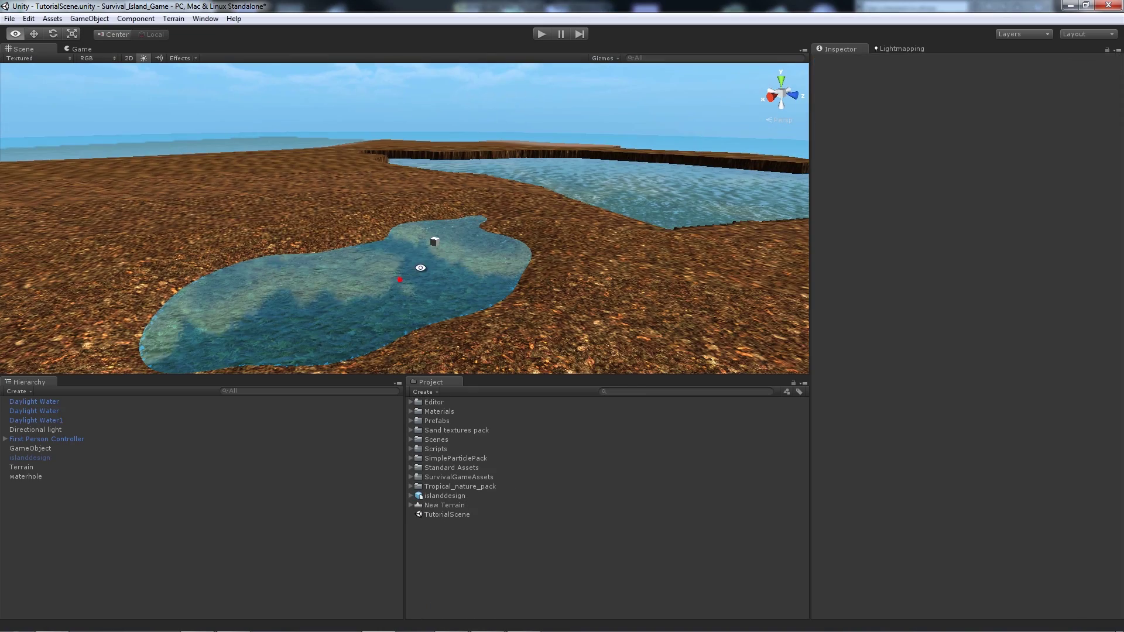
pyautogui.keyDown('alt'); pyautogui.moveTo(512, 223); pyautogui.dragTo(338, 91); pyautogui.keyUp('alt')
pyautogui.keyDown('alt'); pyautogui.moveTo(303, 240); pyautogui.dragTo(427, 241); pyautogui.keyUp('alt')
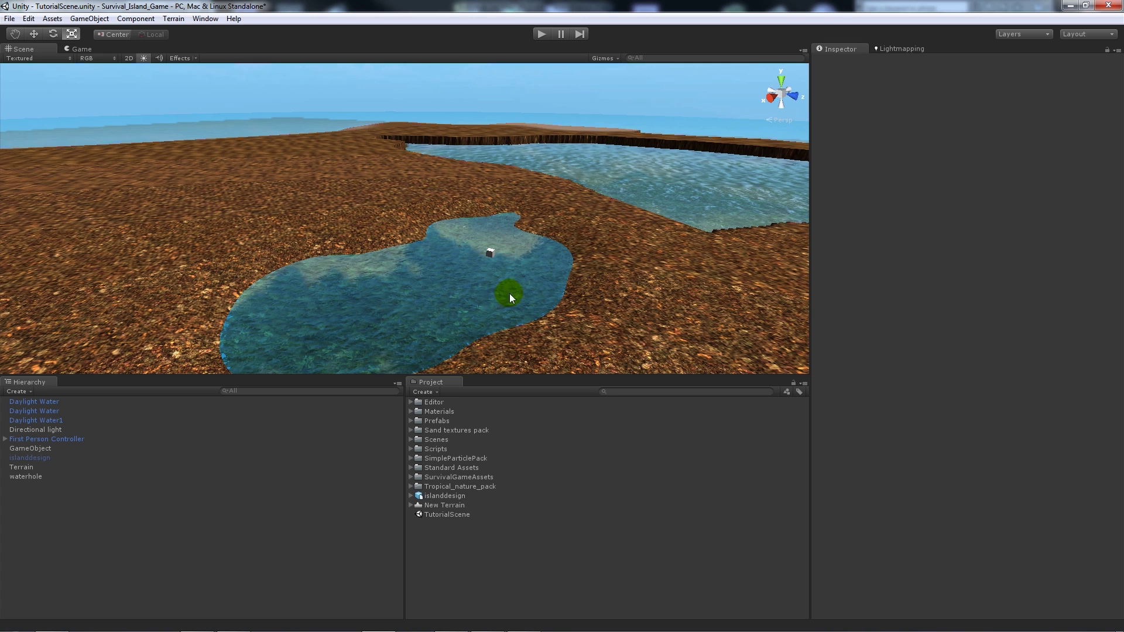
# - Add the mangrove2 prefab to the terrain's tree list, searching the assets for "man"
pyautogui.click(622, 258)
pyautogui.click(993, 146)
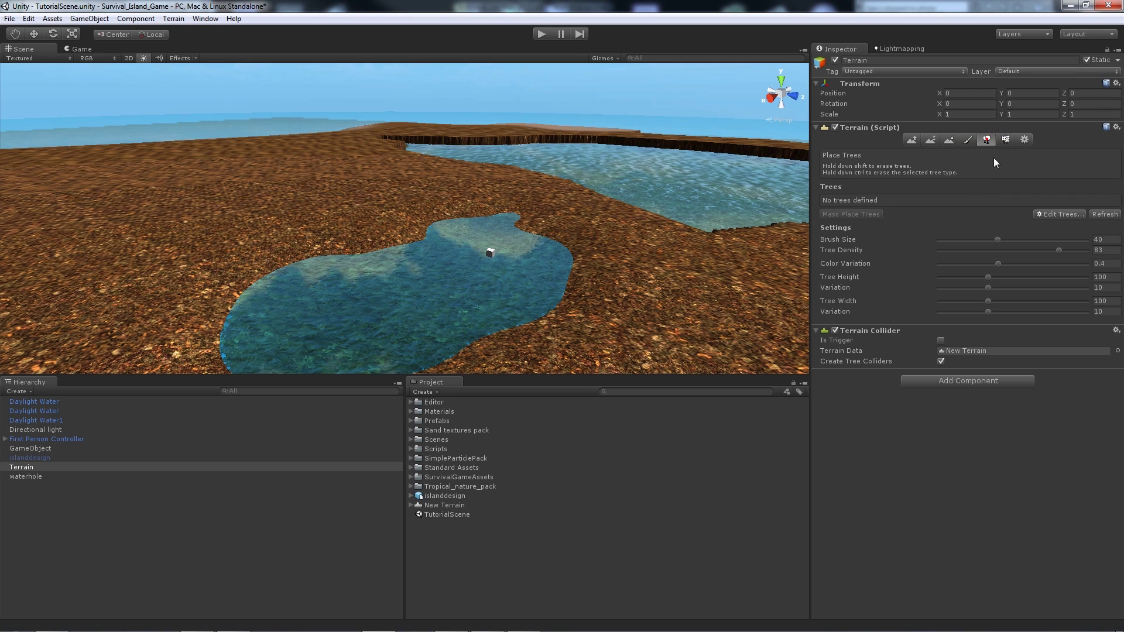
pyautogui.click(1057, 215)
pyautogui.click(1064, 217)
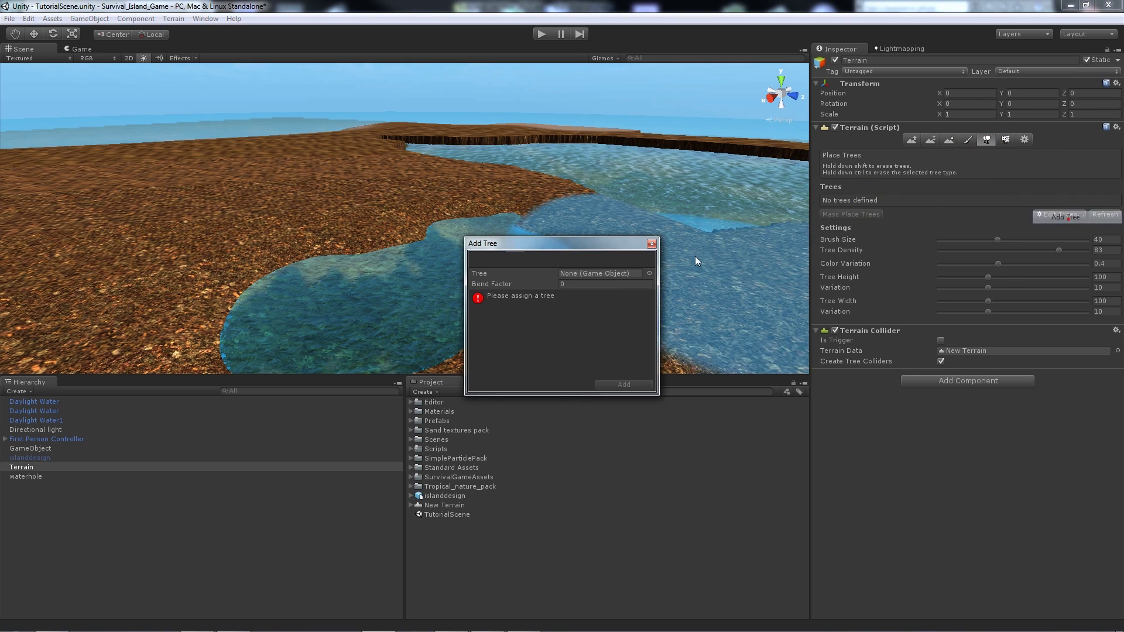
pyautogui.click(648, 277)
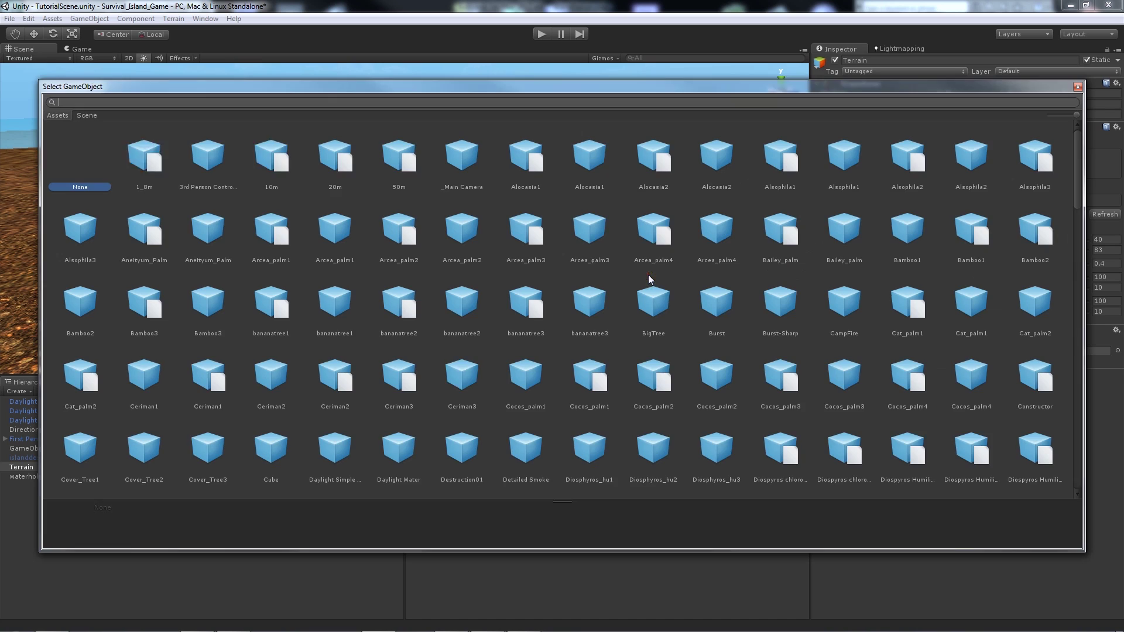
pyautogui.click(402, 102)
pyautogui.write('man')
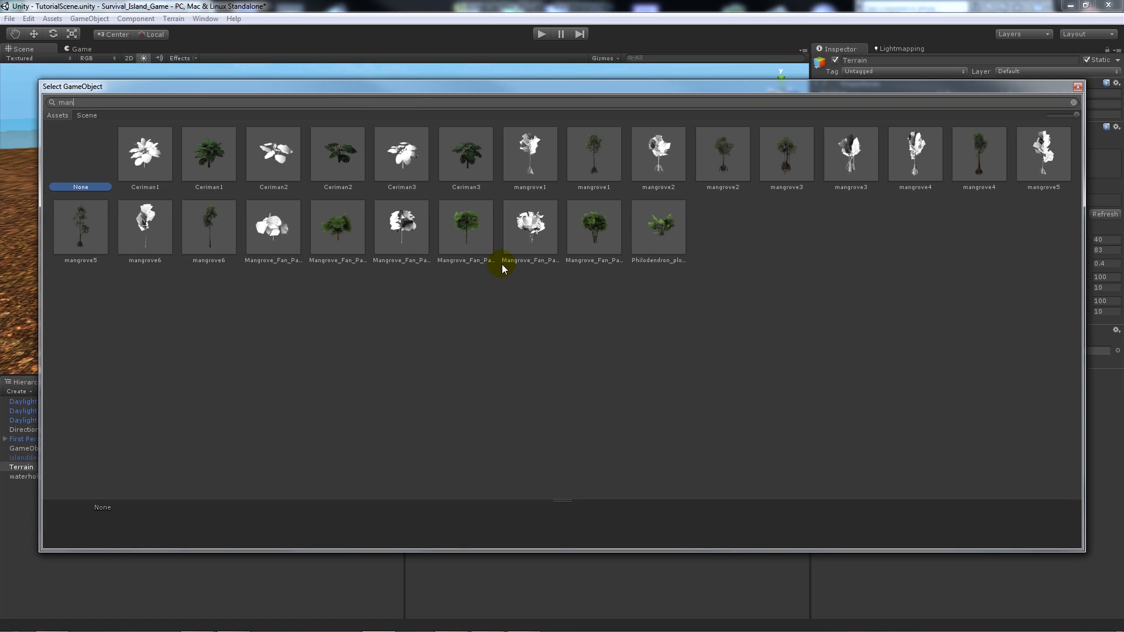
pyautogui.click(713, 154)
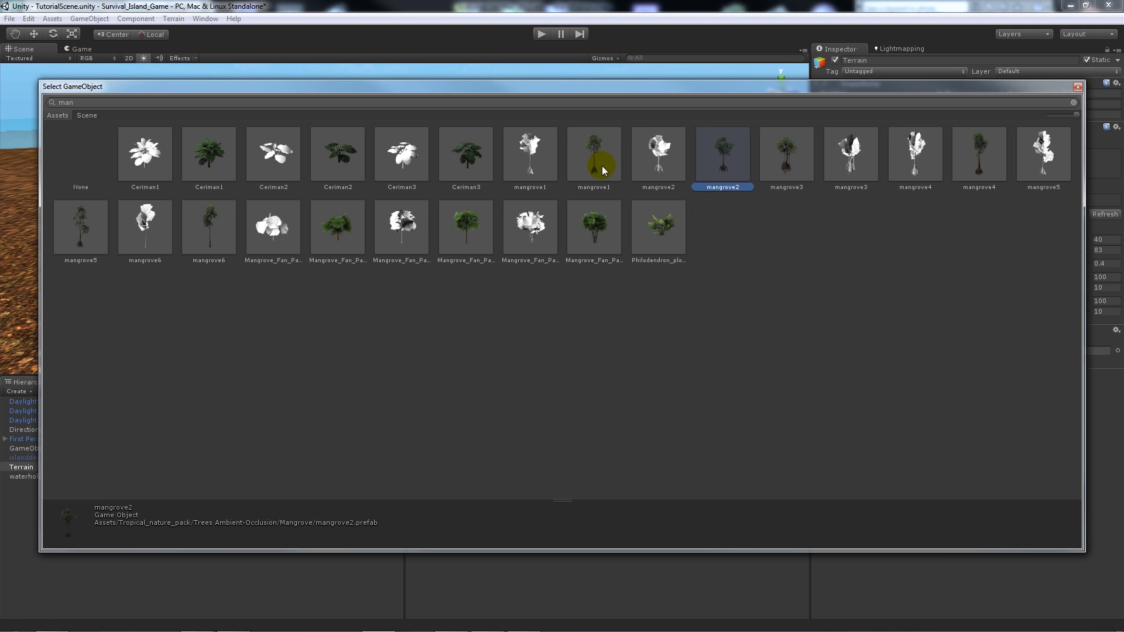
pyautogui.doubleClick(729, 173)
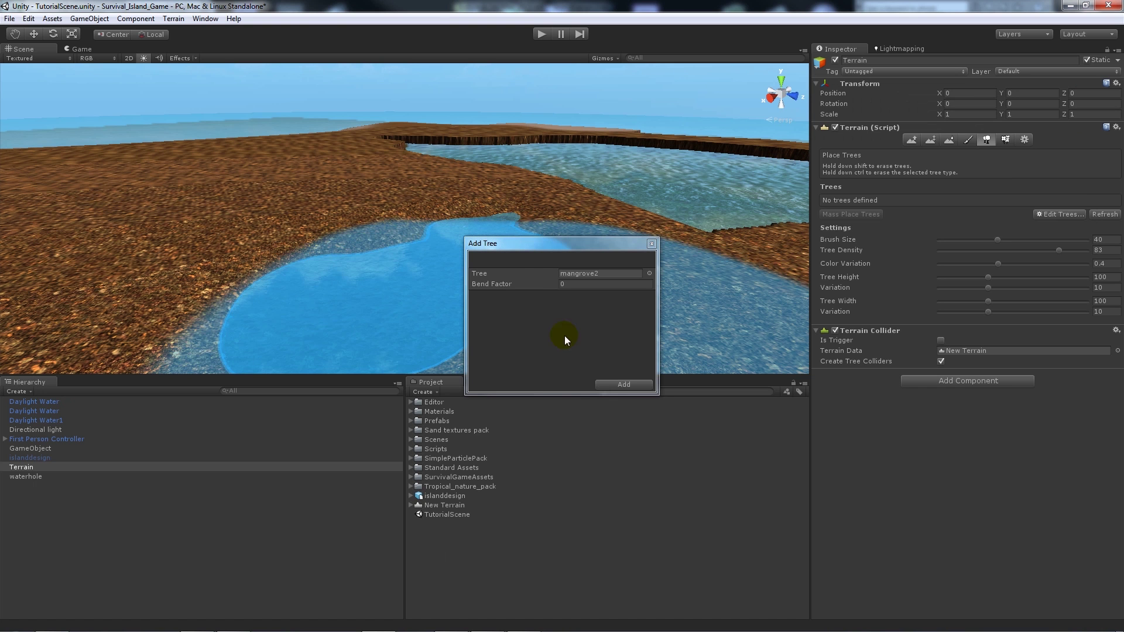
pyautogui.click(623, 382)
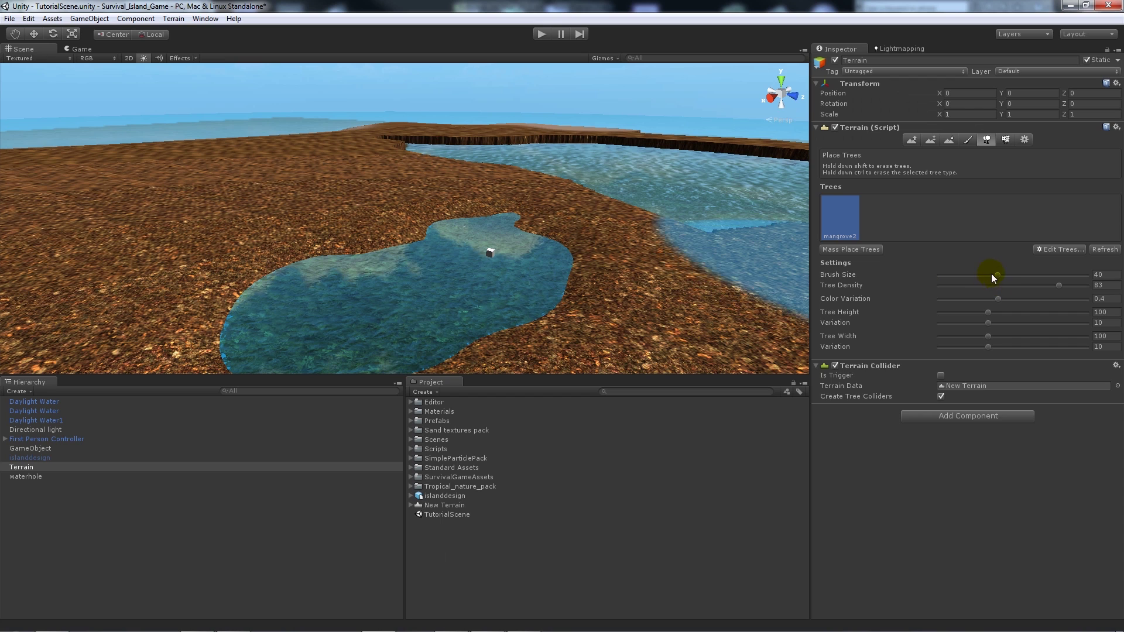
# - Set the tree brush size to 10.5 and plant mangrove2 trees around the larger pond
pyautogui.moveTo(995, 274); pyautogui.dragTo(953, 275)
pyautogui.click(582, 280)
pyautogui.click(553, 234)
pyautogui.click(437, 258)
pyautogui.click(357, 292)
pyautogui.click(267, 243)
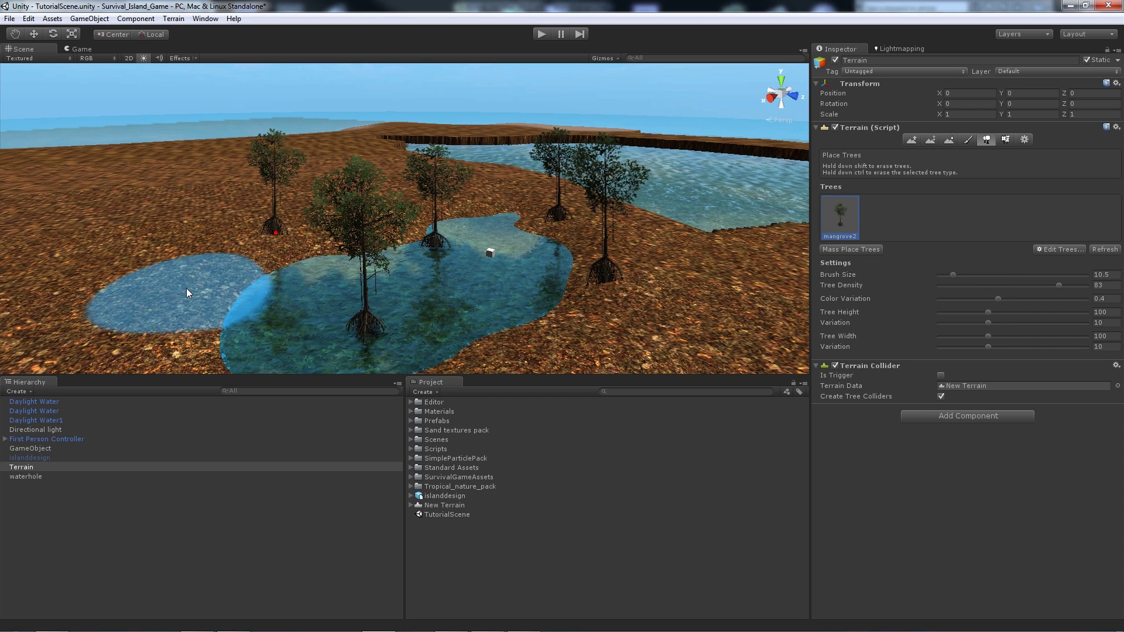
pyautogui.click(189, 286)
pyautogui.scroll(-5, 202, 296)
pyautogui.click(356, 276)
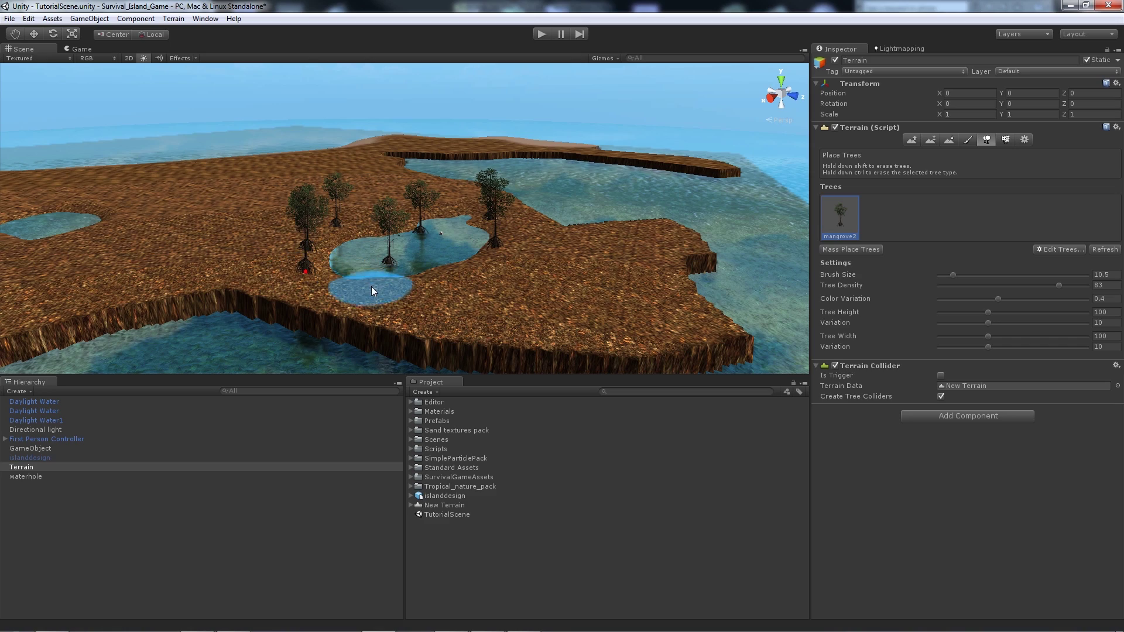
pyautogui.click(371, 286)
pyautogui.click(469, 274)
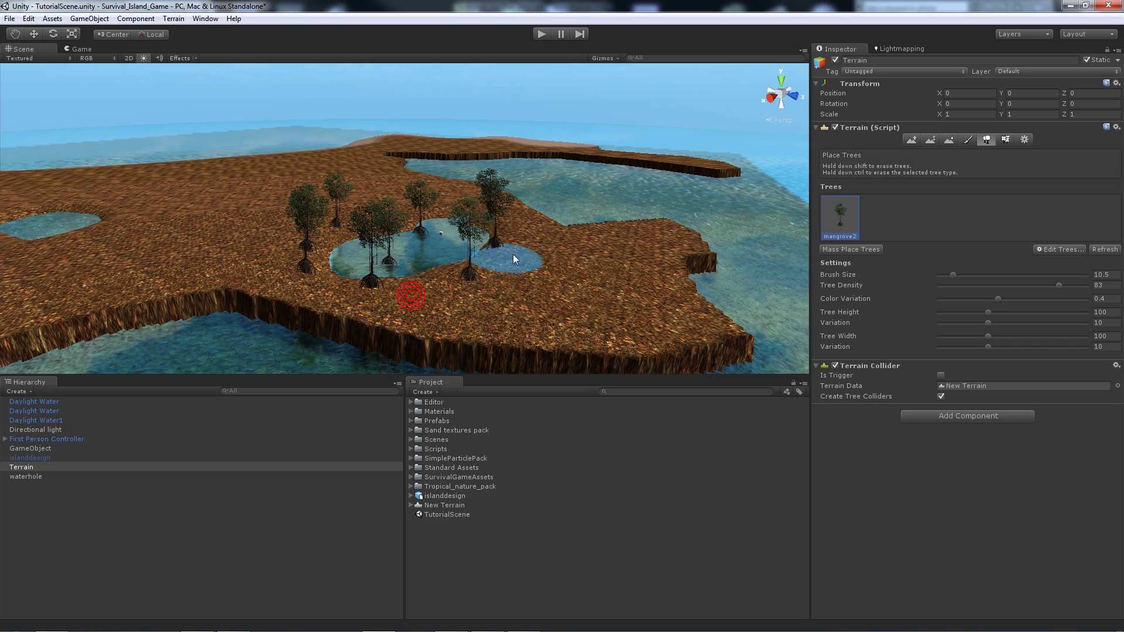
pyautogui.click(540, 280)
pyautogui.moveTo(187, 234)
pyautogui.keyDown('alt'); pyautogui.mouseDown()
pyautogui.moveTo(394, 271)
pyautogui.moveTo(576, 272)
pyautogui.mouseUp(); pyautogui.keyUp('alt')
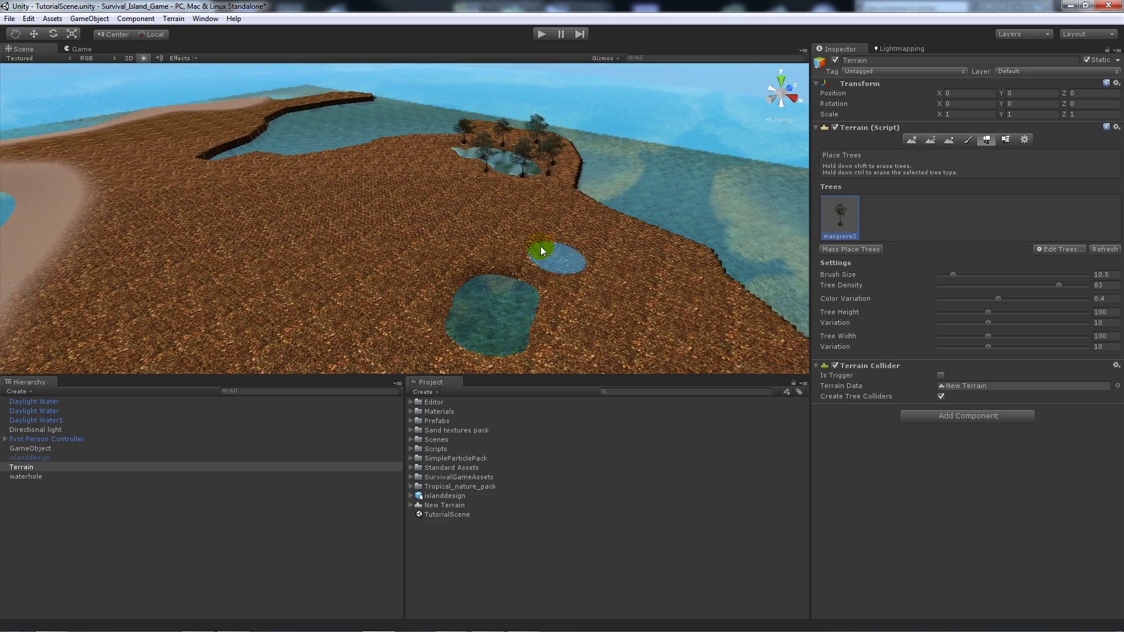
# - Plant more mangrove2 trees along the near edge of the larger pond
pyautogui.click(489, 157)
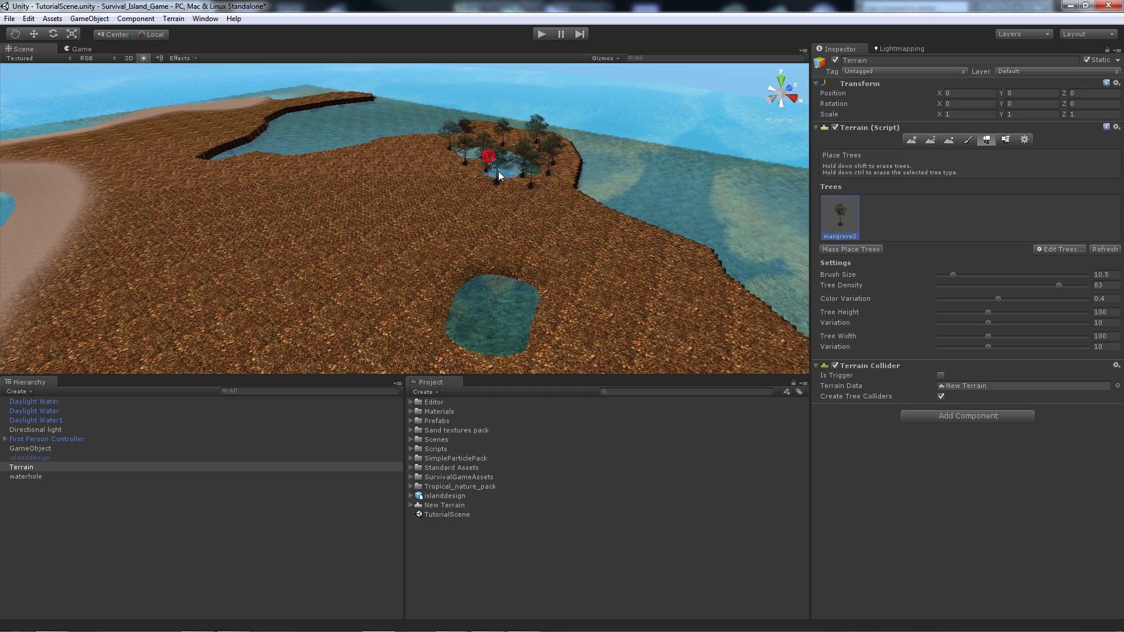
pyautogui.moveTo(382, 210)
pyautogui.mouseDown(button='middle')
pyautogui.moveTo(333, 171)
pyautogui.moveTo(389, 212)
pyautogui.moveTo(371, 281)
pyautogui.moveTo(418, 181)
pyautogui.moveTo(423, 199)
pyautogui.mouseUp(button='middle')
pyautogui.scroll(-3, 421, 187)
pyautogui.scroll(2, 423, 199)
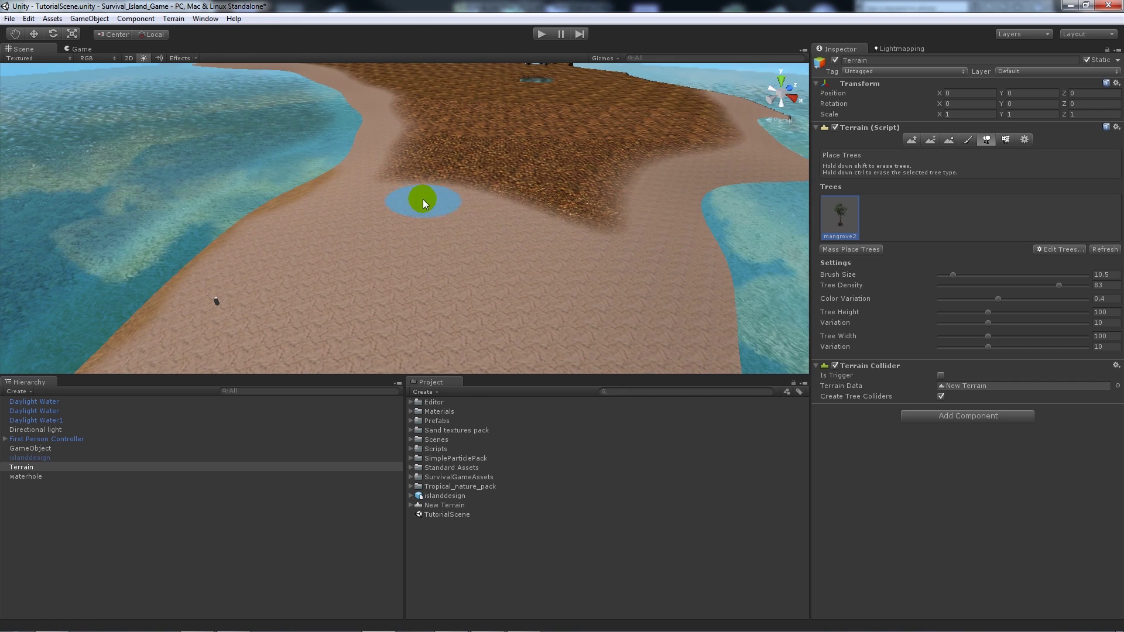
# - Add the Cocos_palm1 prefab to the terrain's tree list, searching the assets for "coc", and set the tree brush size to 66
pyautogui.click(1047, 250)
pyautogui.click(1052, 256)
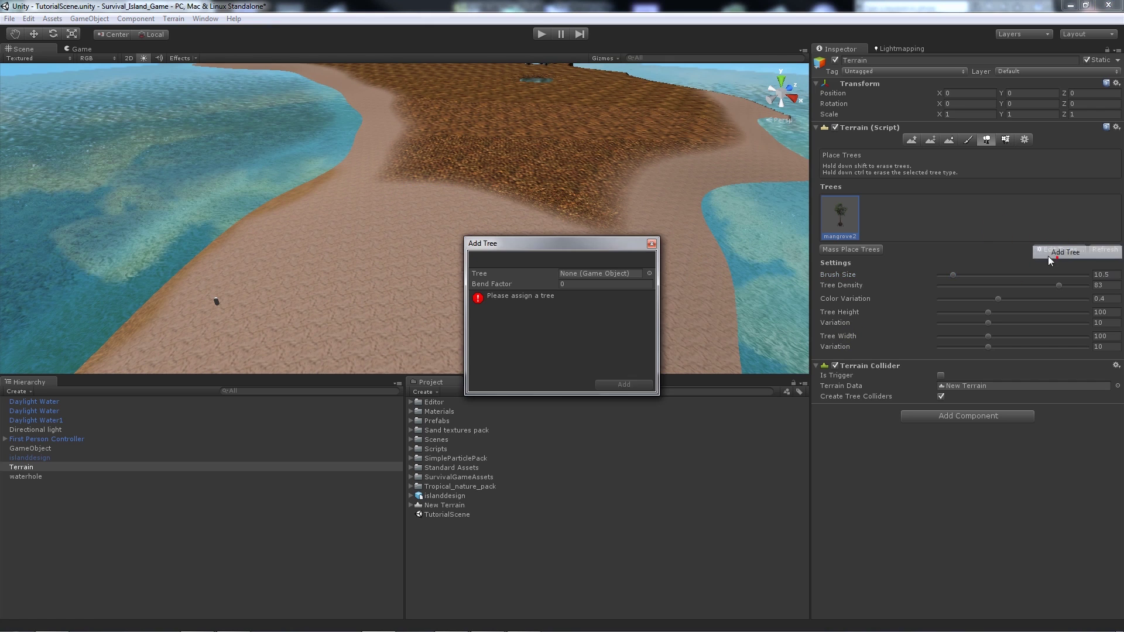
pyautogui.click(650, 273)
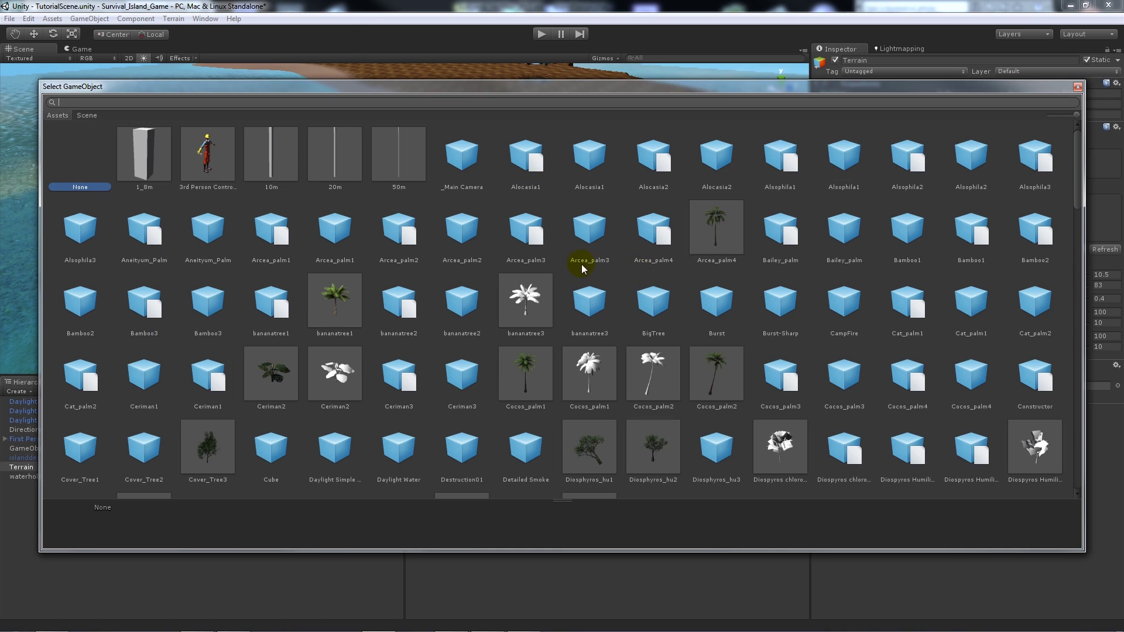
pyautogui.write('coca')
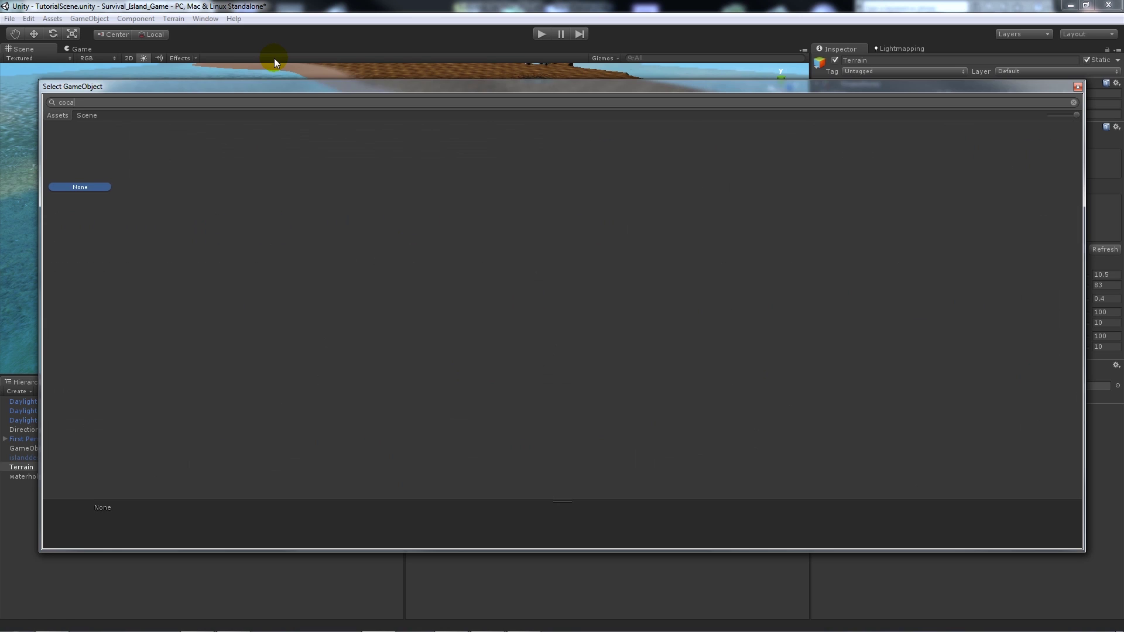
pyautogui.press('BackSpace')
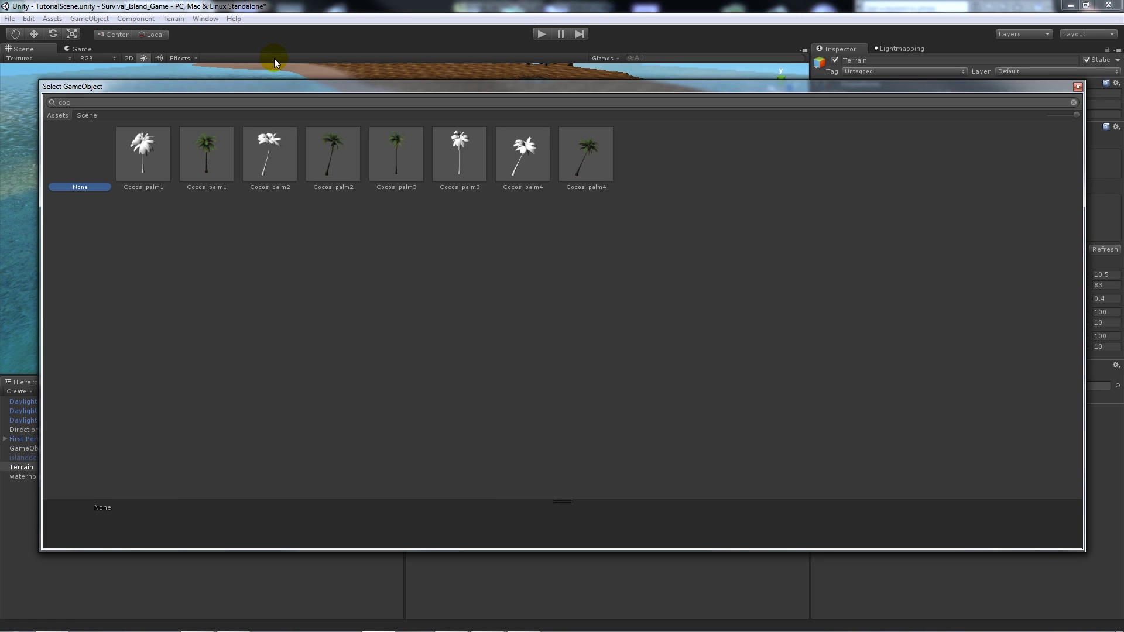
pyautogui.doubleClick(207, 157)
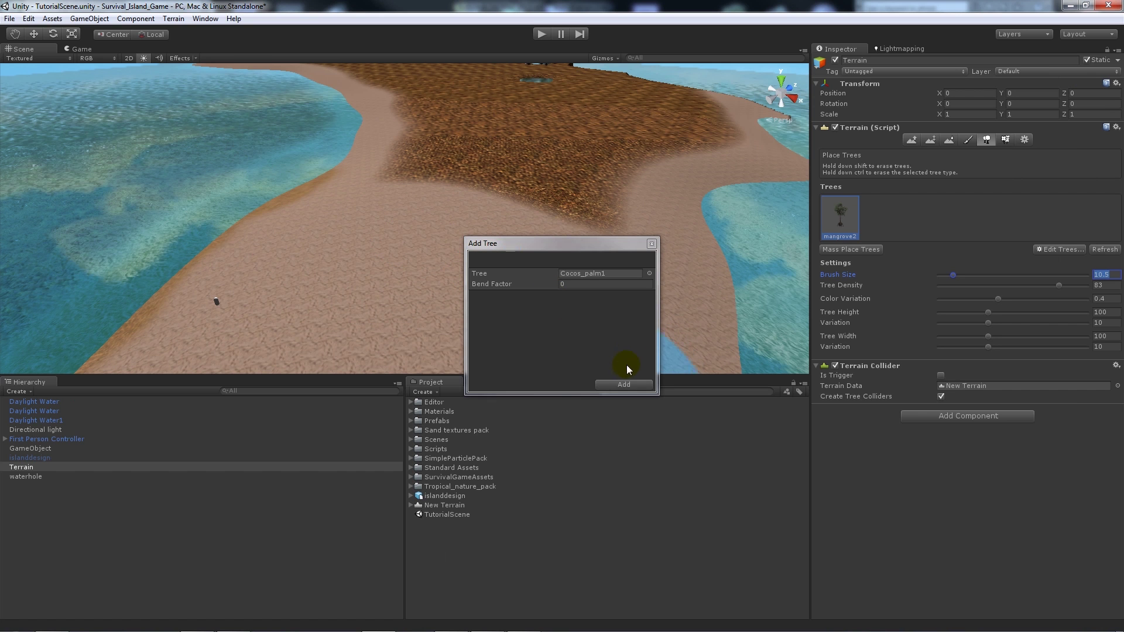
pyautogui.click(620, 381)
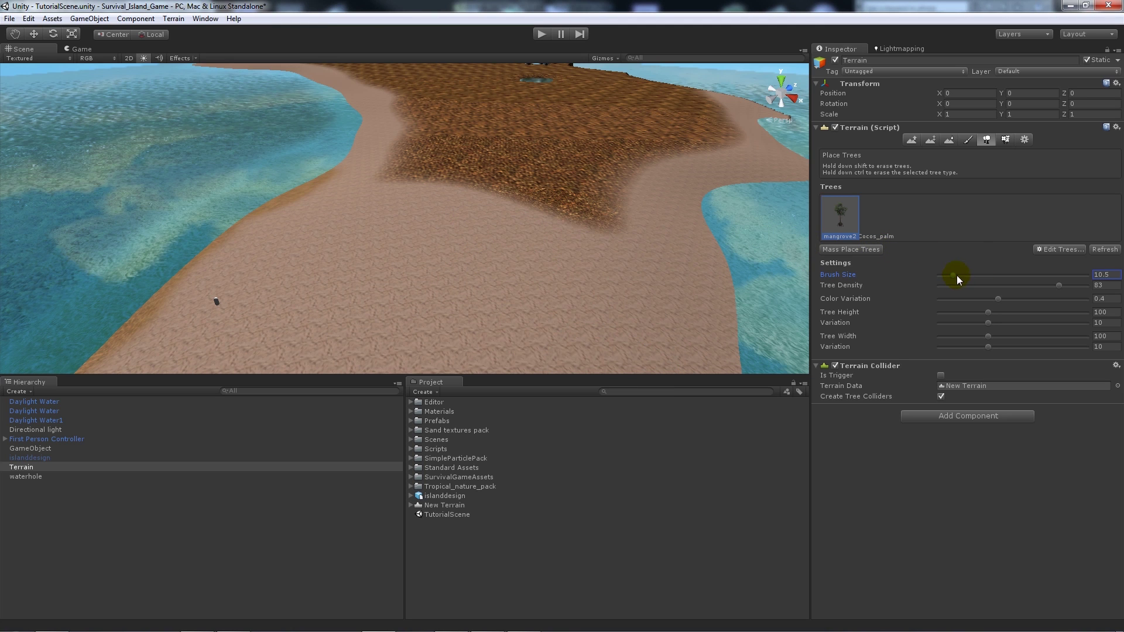
pyautogui.moveTo(955, 275); pyautogui.dragTo(1036, 274)
pyautogui.click(452, 234)
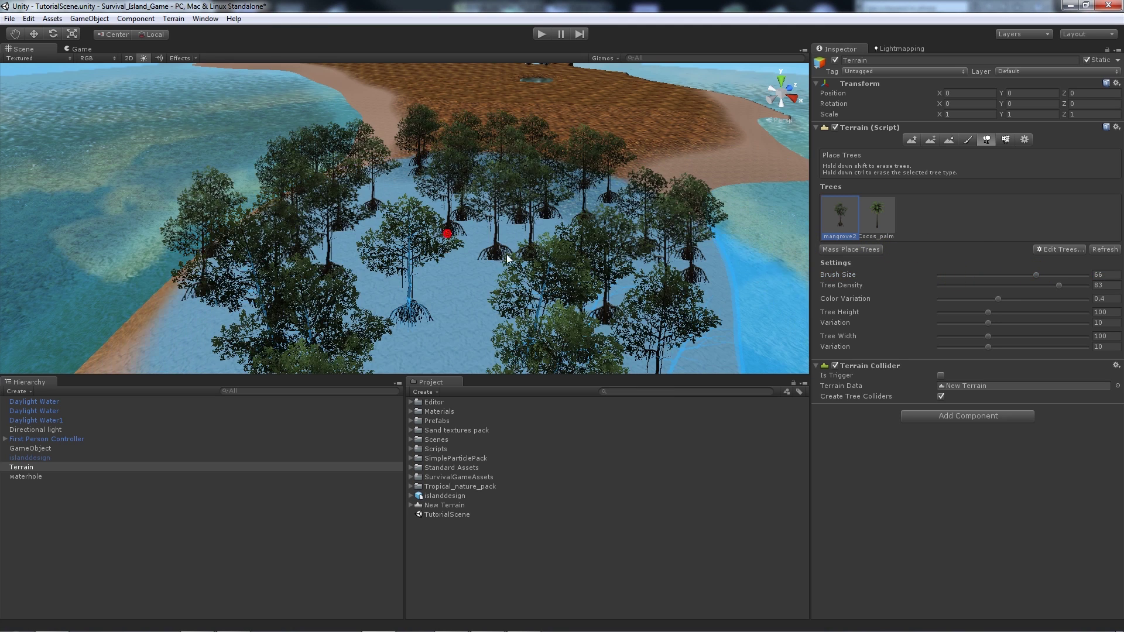
pyautogui.scroll(-5, 503, 258)
pyautogui.hotkey('ctrl', 'z')
# - Plant Cocos_palm1 trees over the sandy headland and the adjoining brown inland ground up to the small pond
pyautogui.click(866, 227)
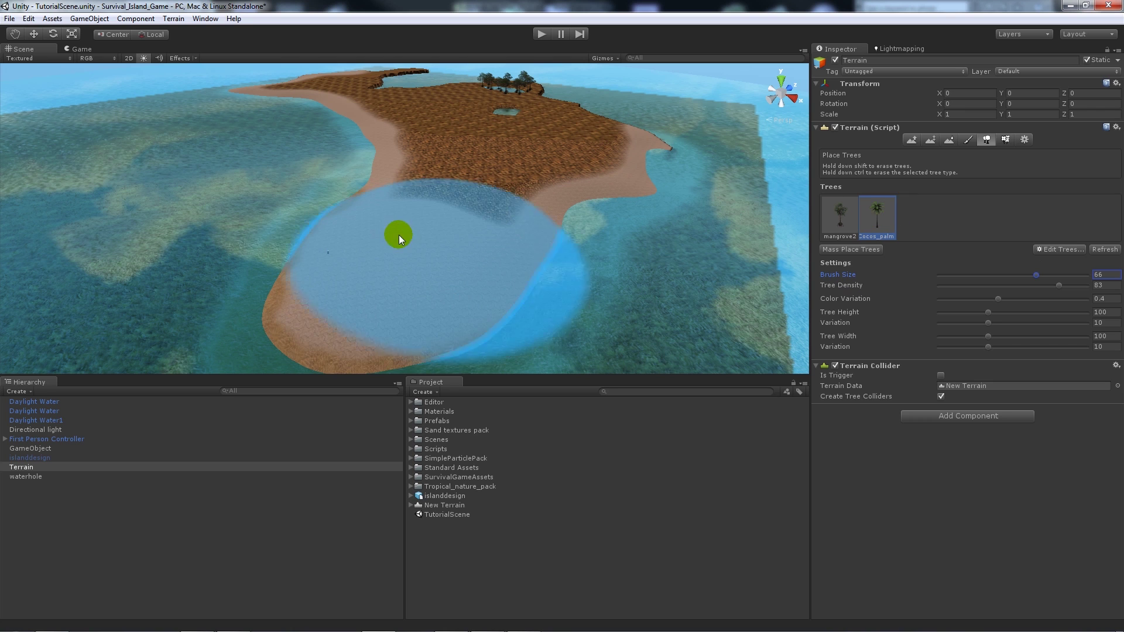
pyautogui.click(410, 245)
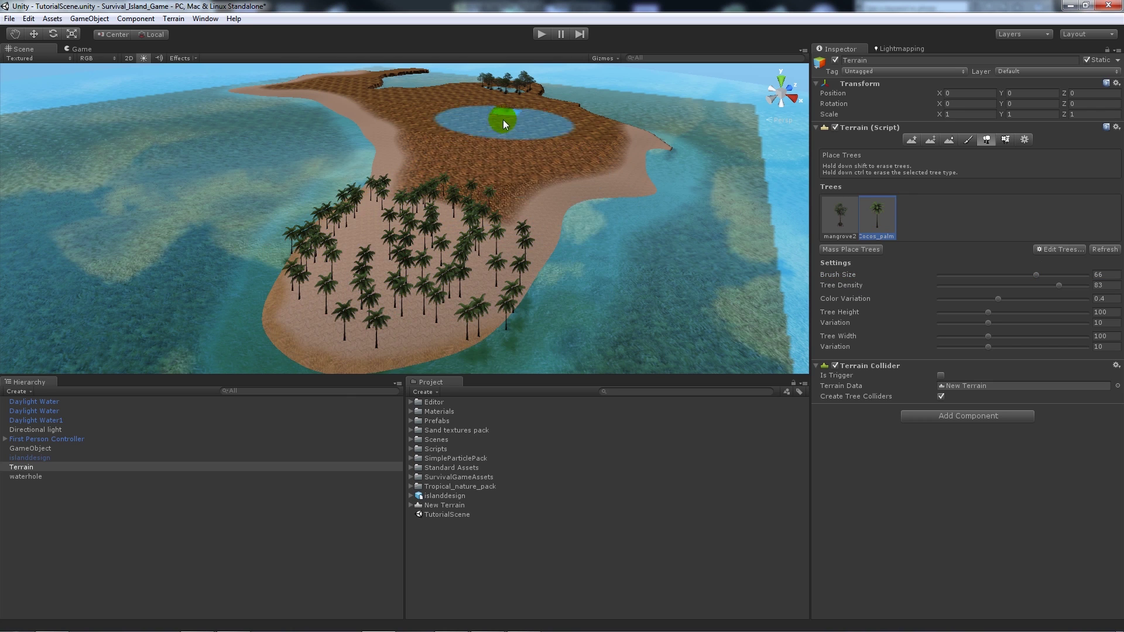
pyautogui.moveTo(501, 120); pyautogui.dragTo(455, 208, button='middle')
pyautogui.click(452, 244)
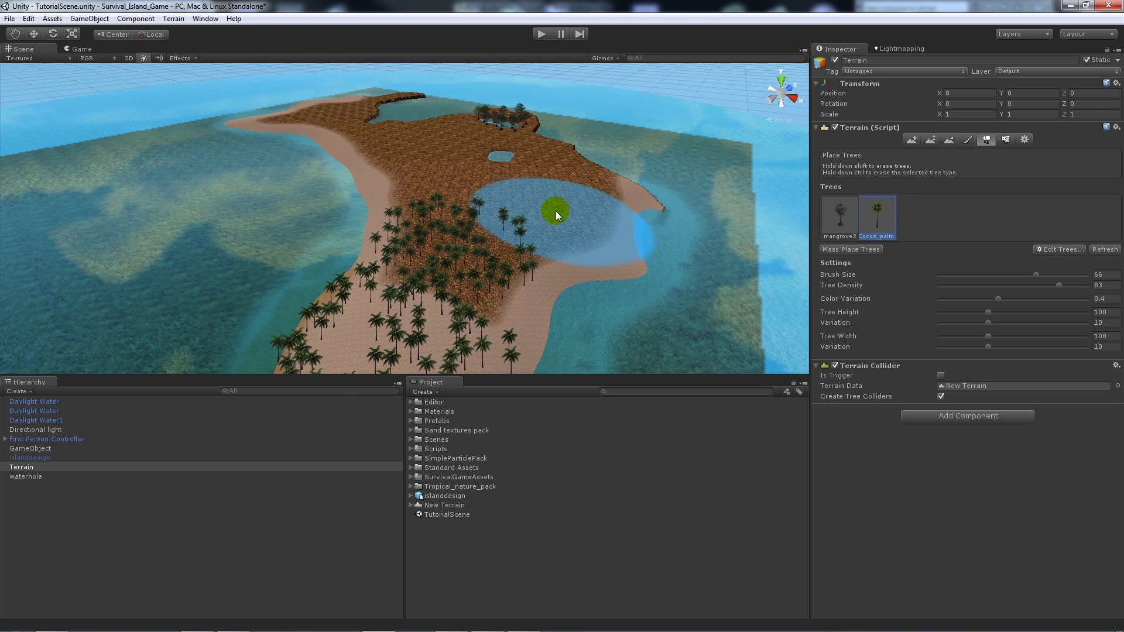
pyautogui.moveTo(426, 177); pyautogui.dragTo(494, 199)
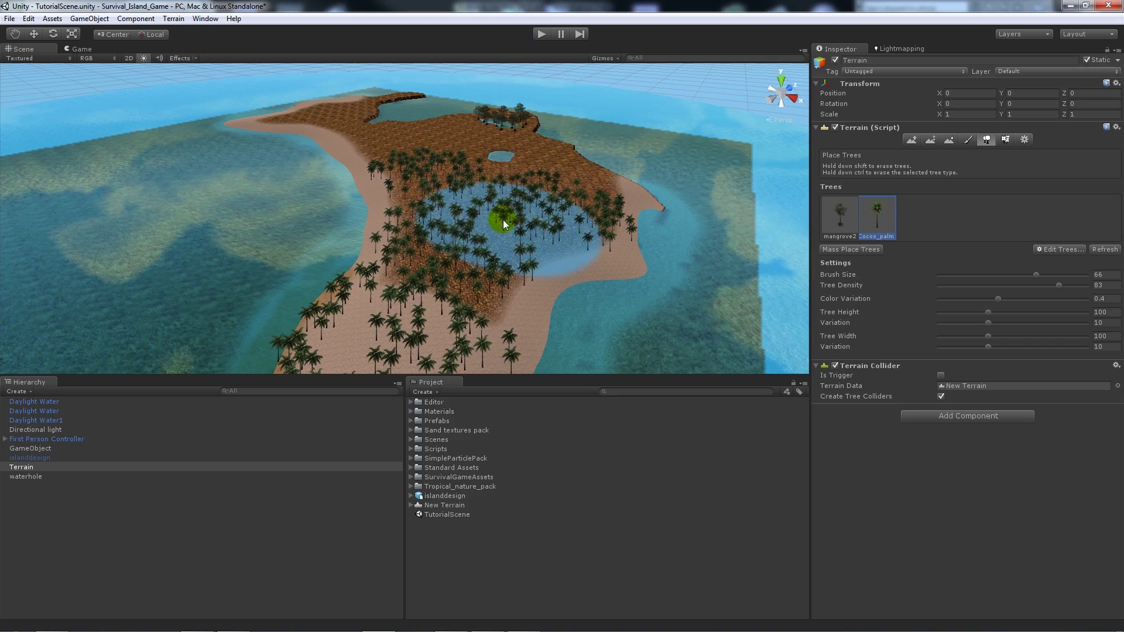
pyautogui.moveTo(504, 218); pyautogui.dragTo(494, 159, button='middle')
pyautogui.scroll(10, 502, 165)
pyautogui.scroll(-8, 484, 150)
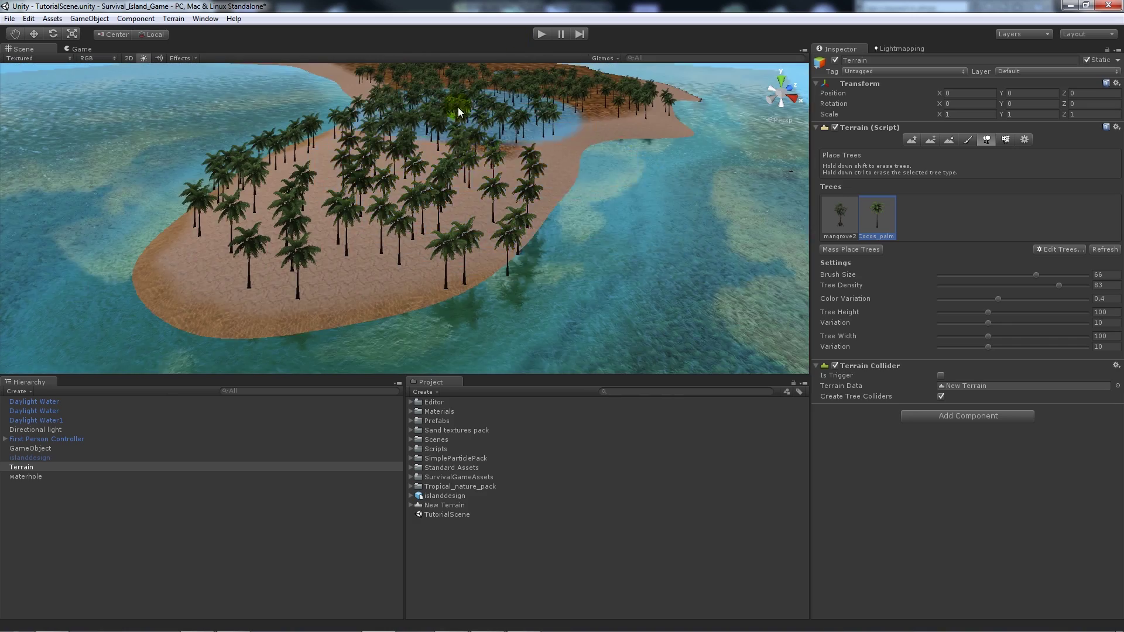
pyautogui.moveTo(456, 106); pyautogui.dragTo(511, 160, button='middle')
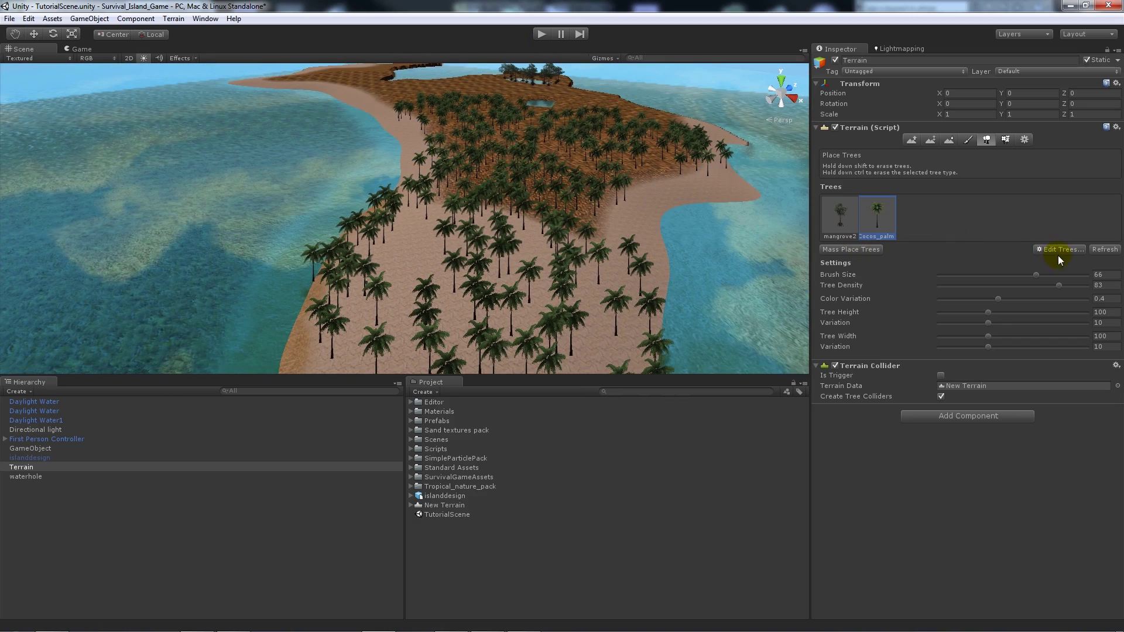
# - Run the game, walk forward along the beach to view the palms in first person, and stop it
pyautogui.click(539, 34)
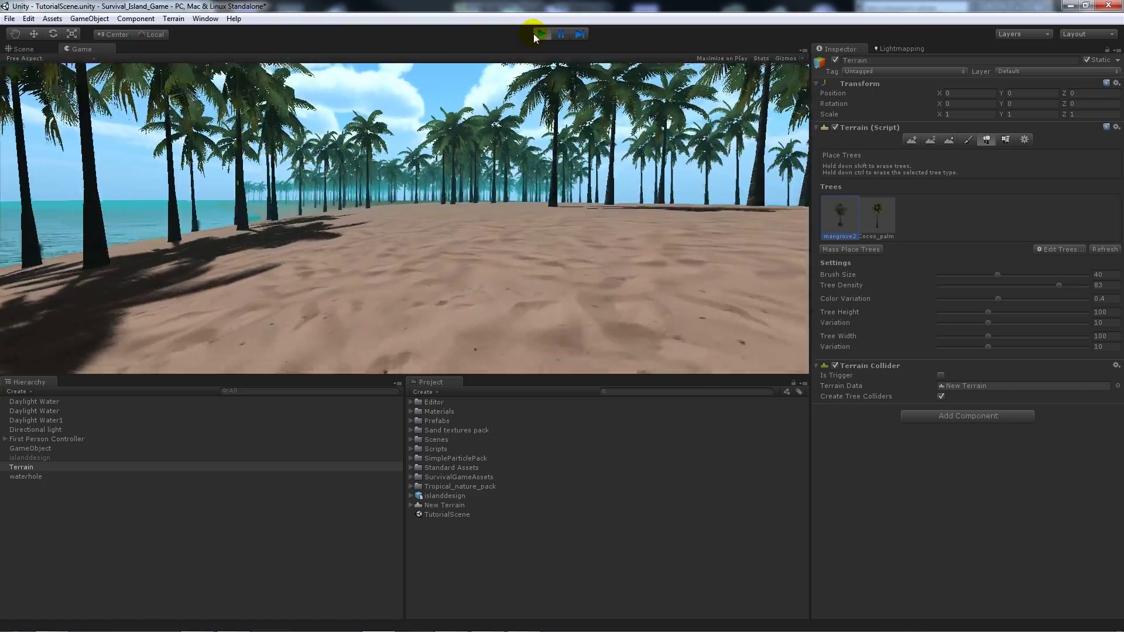
pyautogui.press('w')
pyautogui.press('w')
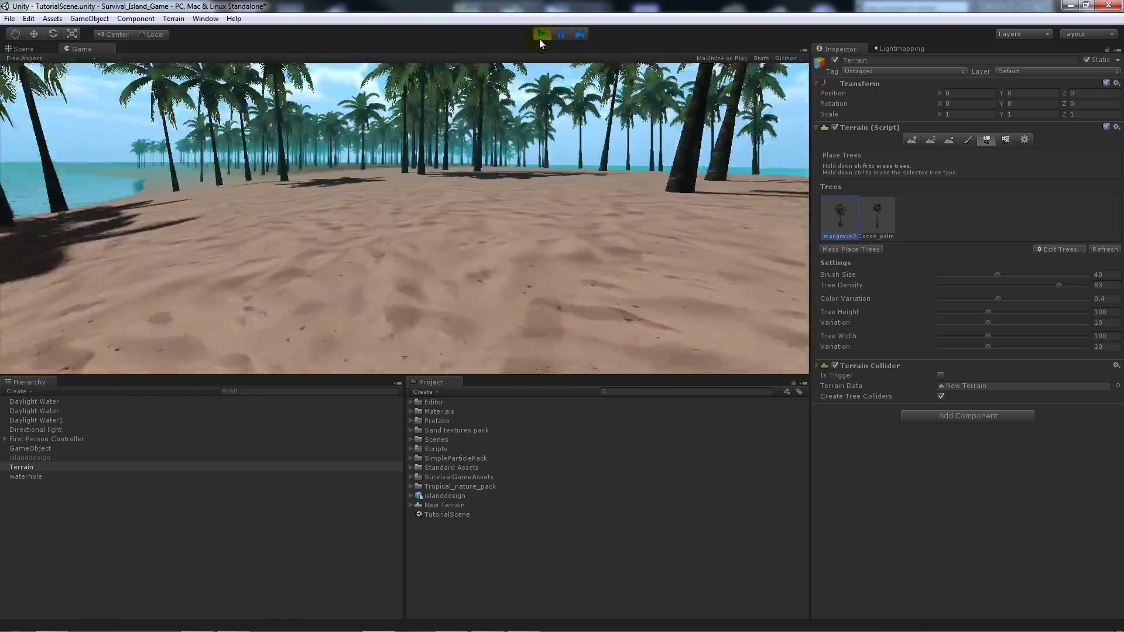
pyautogui.click(543, 36)
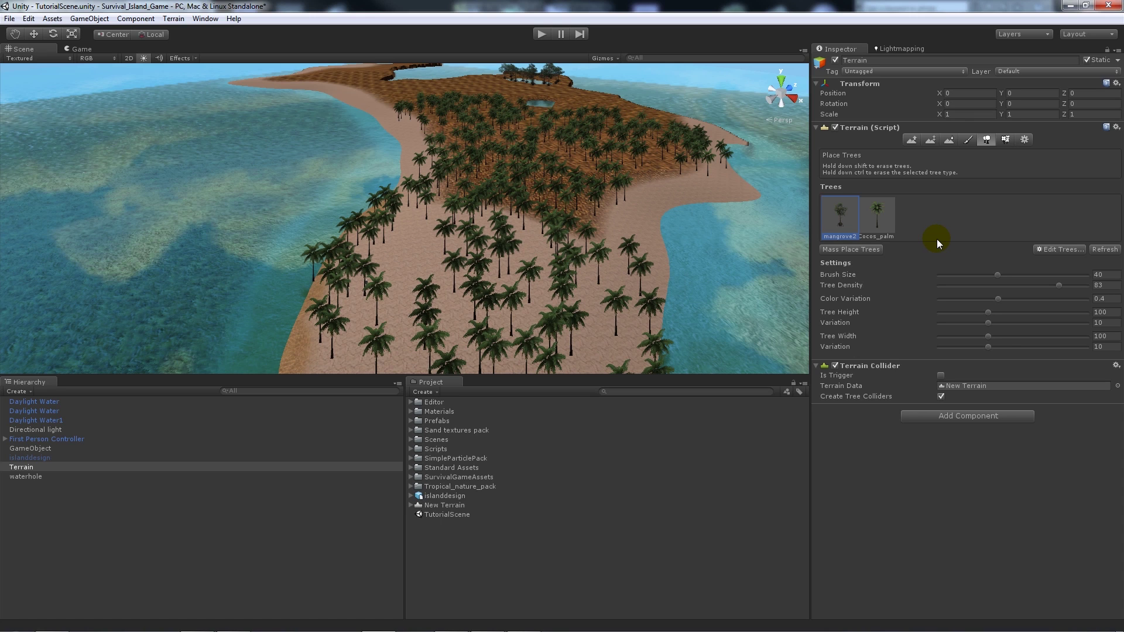
# - Add the bananatree2 prefab to the terrain's tree list
pyautogui.click(1047, 250)
pyautogui.click(1061, 257)
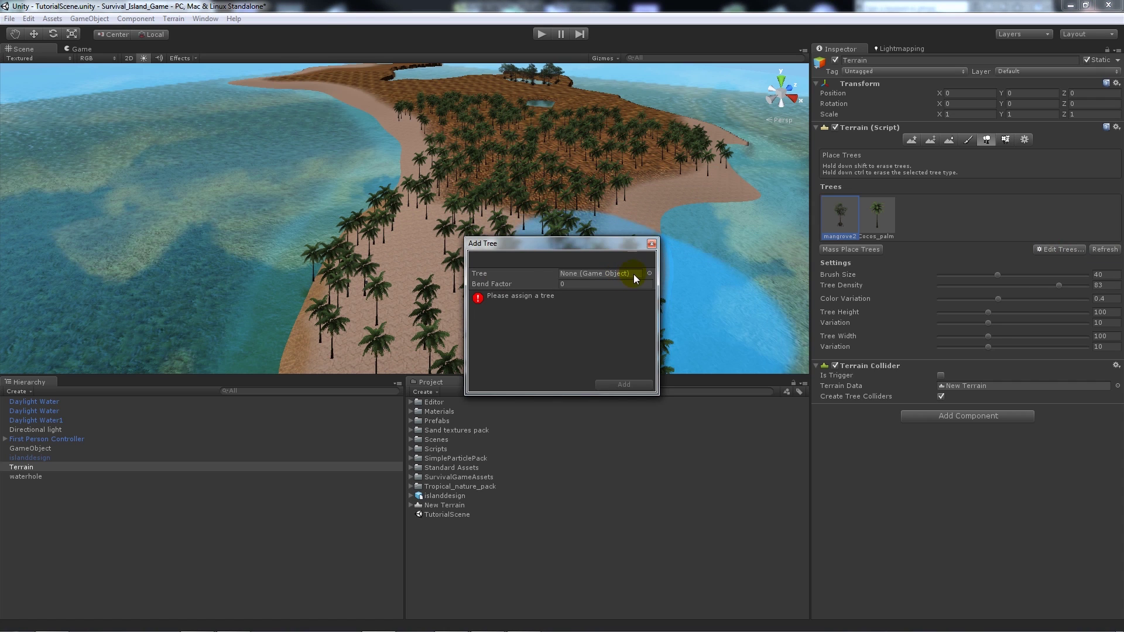
pyautogui.click(635, 276)
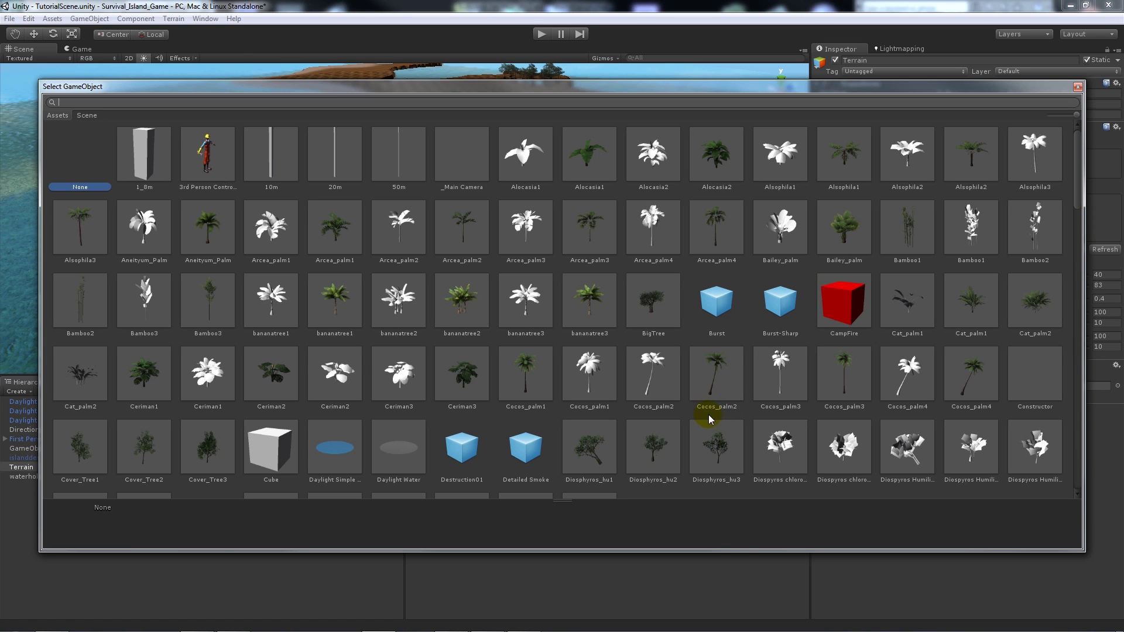
pyautogui.click(464, 314)
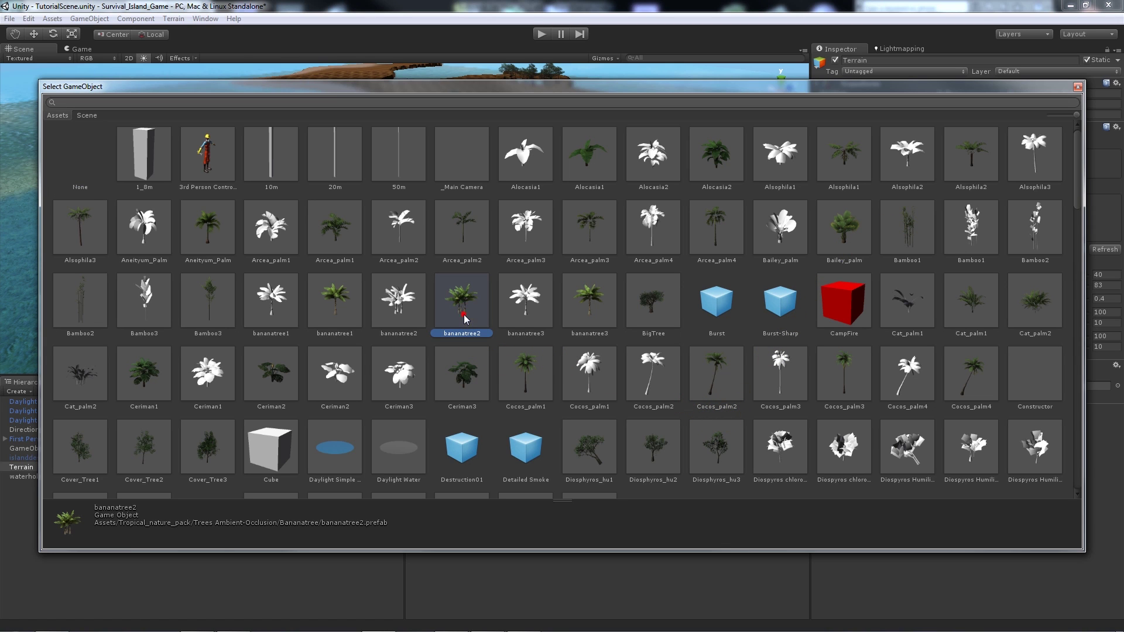
pyautogui.doubleClick(479, 302)
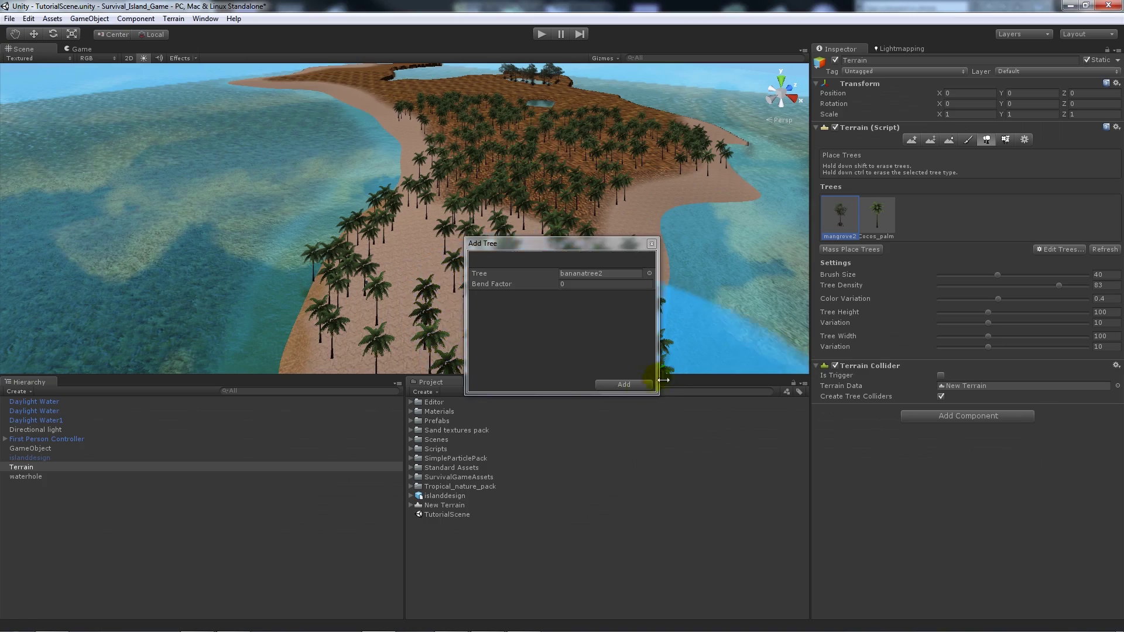
pyautogui.click(624, 384)
# - Plant mangrove2 trees among the coconut palms on the brown inland ground
pyautogui.moveTo(486, 266); pyautogui.dragTo(415, 184, button='right')
pyautogui.moveTo(365, 157); pyautogui.dragTo(390, 238, button='right')
pyautogui.moveTo(390, 239)
pyautogui.mouseDown()
pyautogui.moveTo(311, 296)
pyautogui.moveTo(503, 203)
pyautogui.mouseUp()
pyautogui.scroll(5, 504, 203)
pyautogui.moveTo(468, 135)
pyautogui.mouseDown(button='middle')
pyautogui.moveTo(495, 181)
pyautogui.moveTo(356, 295)
pyautogui.mouseUp(button='middle')
pyautogui.moveTo(356, 295); pyautogui.dragTo(351, 228)
pyautogui.moveTo(351, 228); pyautogui.dragTo(396, 246, button='middle')
pyautogui.moveTo(397, 246); pyautogui.dragTo(632, 263)
pyautogui.click(1058, 248)
pyautogui.click(1061, 257)
pyautogui.click(649, 273)
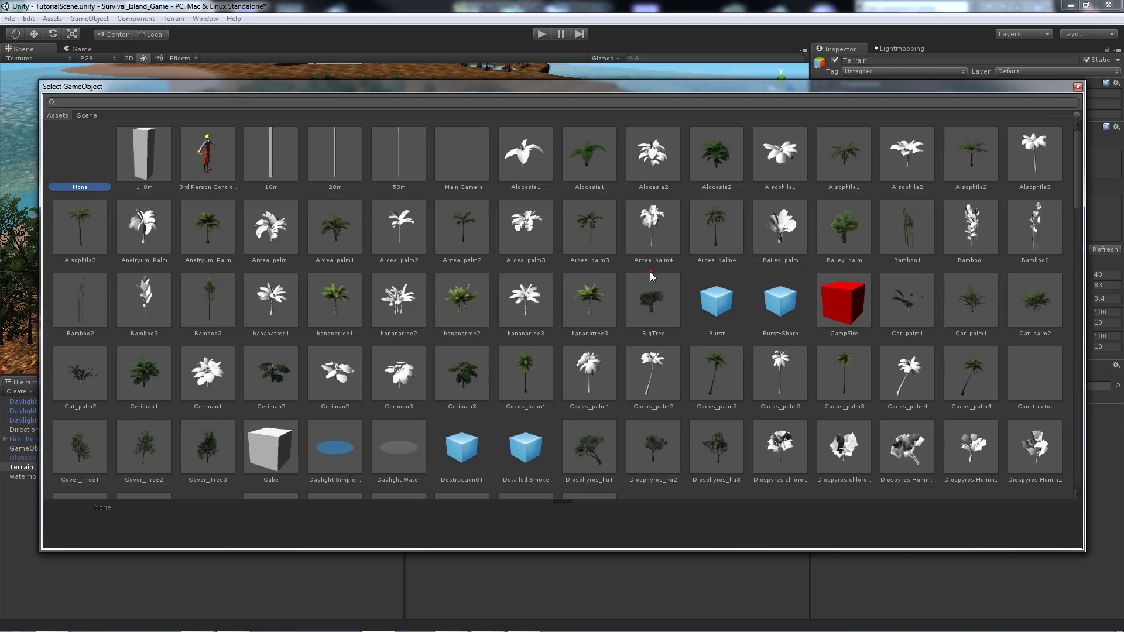
pyautogui.doubleClick(335, 295)
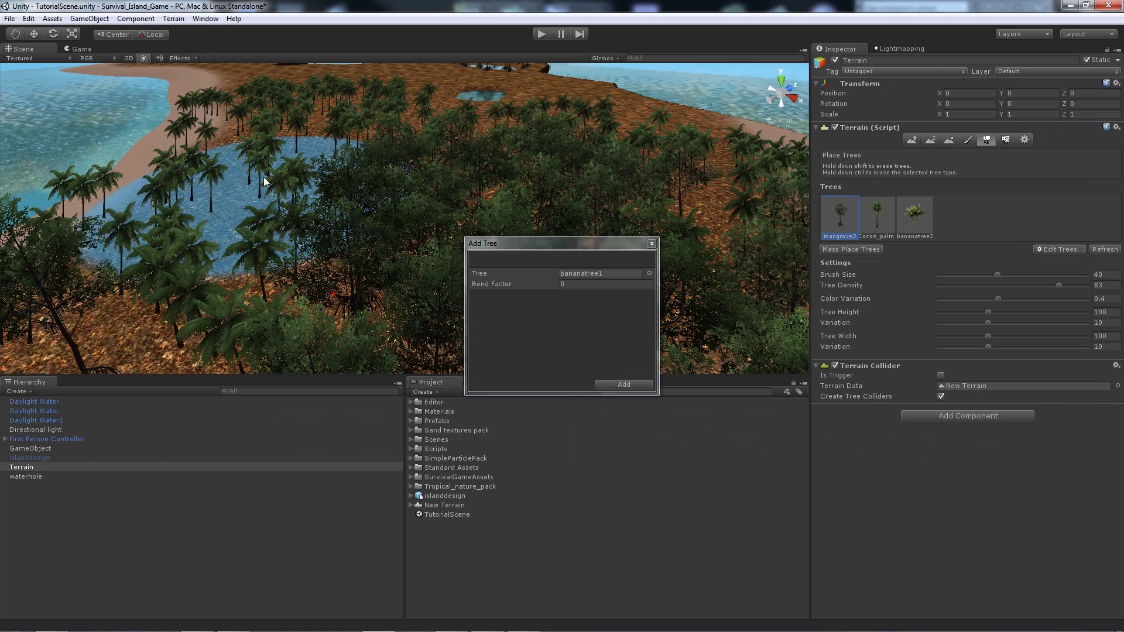
pyautogui.click(617, 386)
pyautogui.click(406, 186)
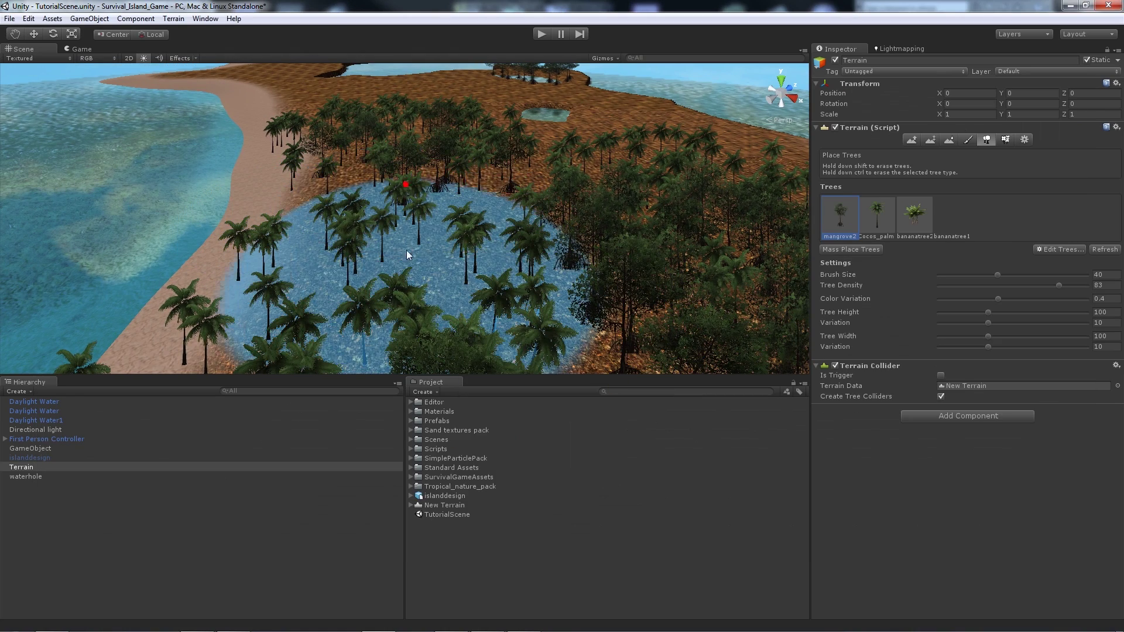
pyautogui.click(410, 247)
pyautogui.click(1060, 249)
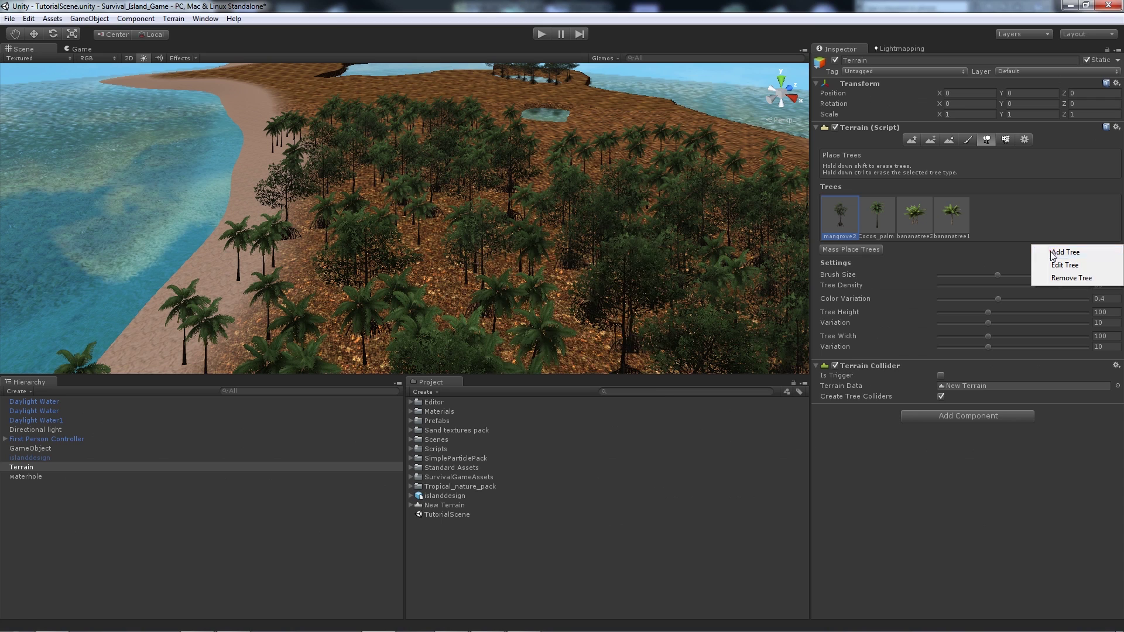
pyautogui.click(1049, 253)
pyautogui.click(649, 274)
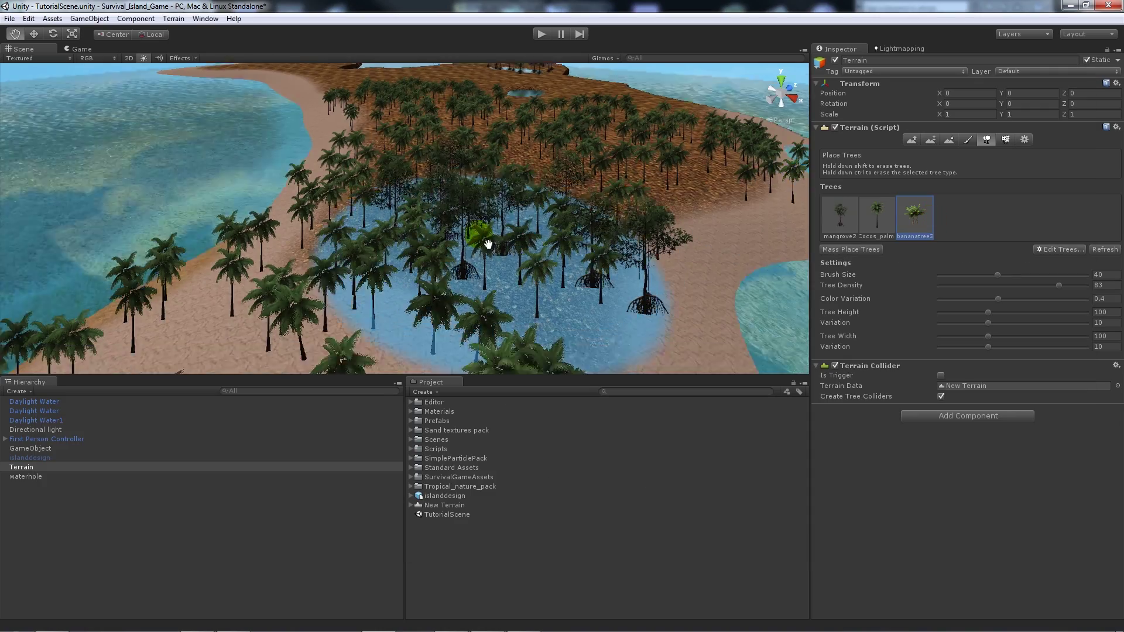
# - Plant bananatree2 trees among the palms where the beach sand meets the inland ground
pyautogui.scroll(3, 357, 228)
pyautogui.scroll(-5, 581, 178)
pyautogui.moveTo(546, 233)
pyautogui.mouseDown()
pyautogui.moveTo(402, 233)
pyautogui.moveTo(553, 127)
pyautogui.moveTo(582, 153)
pyautogui.moveTo(445, 121)
pyautogui.moveTo(409, 124)
pyautogui.mouseUp()
pyautogui.scroll(5, 370, 181)
pyautogui.click(900, 237)
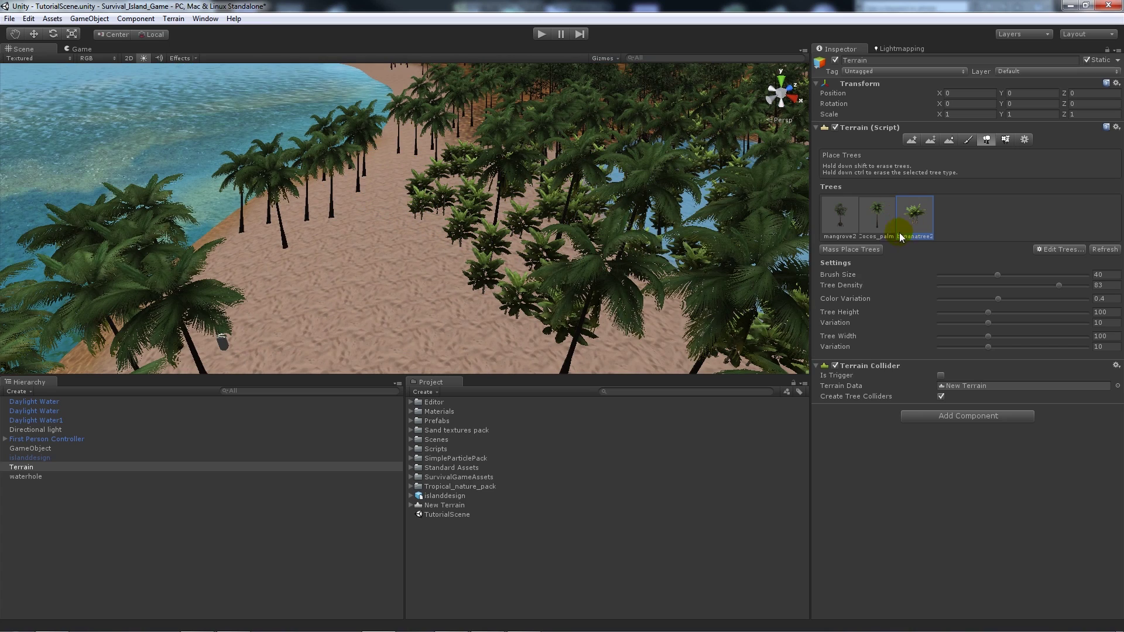
# - Add the Bamboo3 prefab to the terrain's tree list
pyautogui.click(1047, 250)
pyautogui.click(1061, 255)
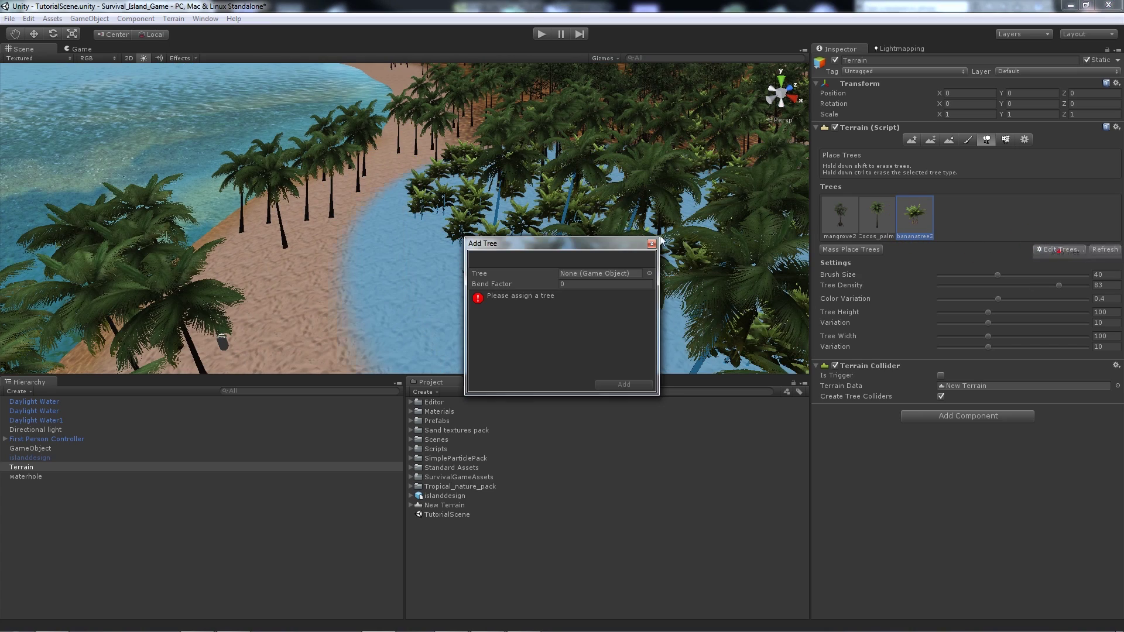
pyautogui.click(649, 274)
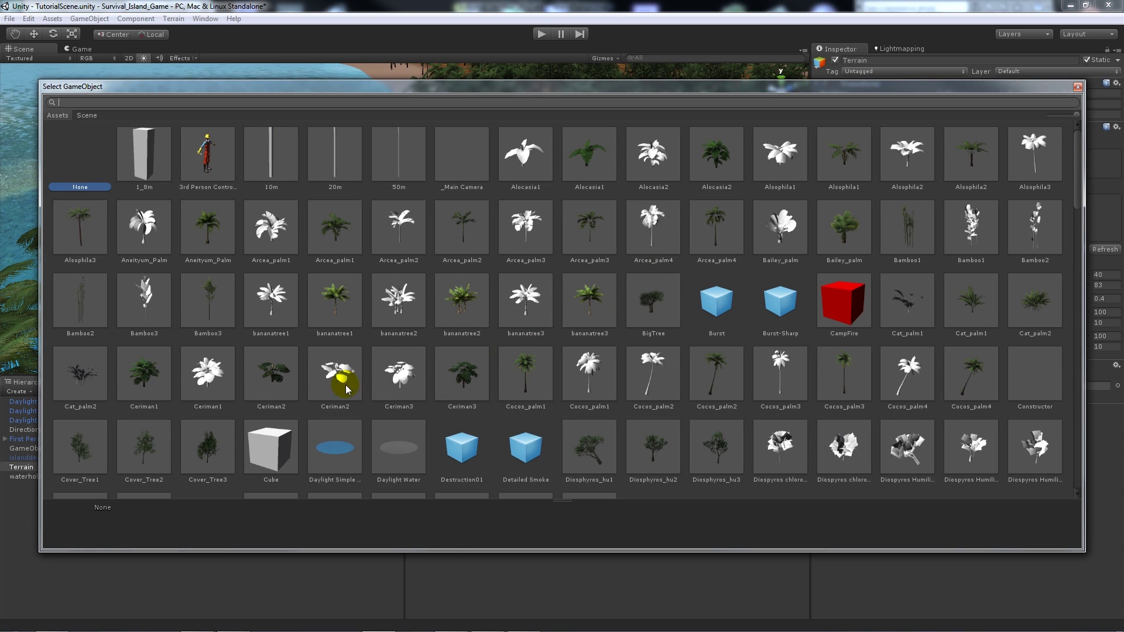
pyautogui.doubleClick(226, 310)
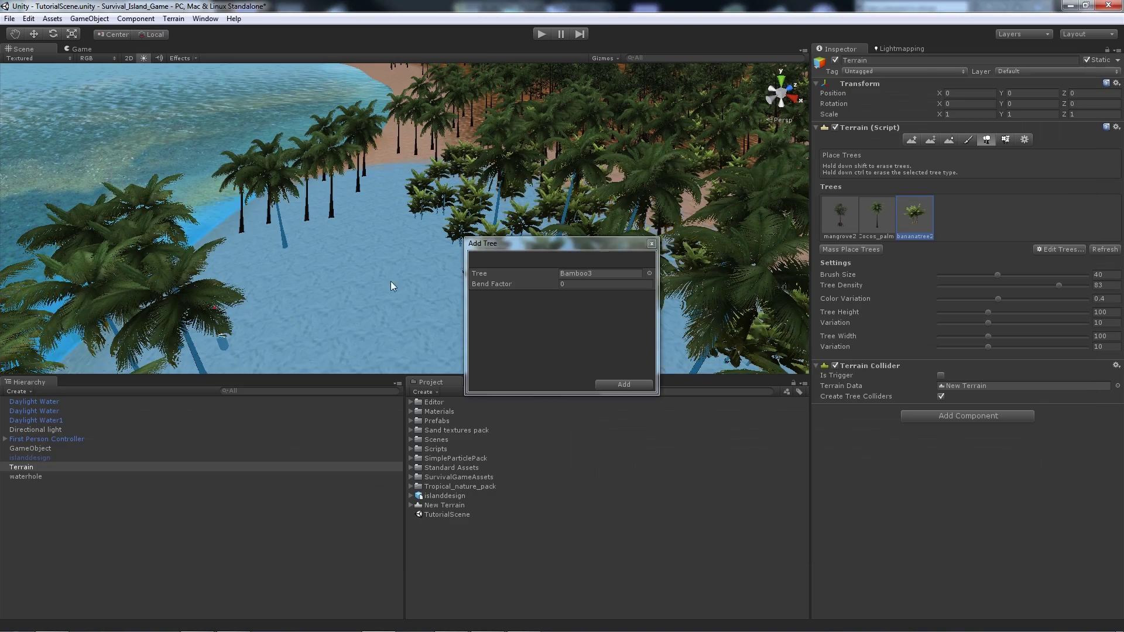
pyautogui.click(633, 376)
# - Plant Bamboo3 trees on the sand near the player and across the inland palm grove
pyautogui.click(952, 217)
pyautogui.click(348, 271)
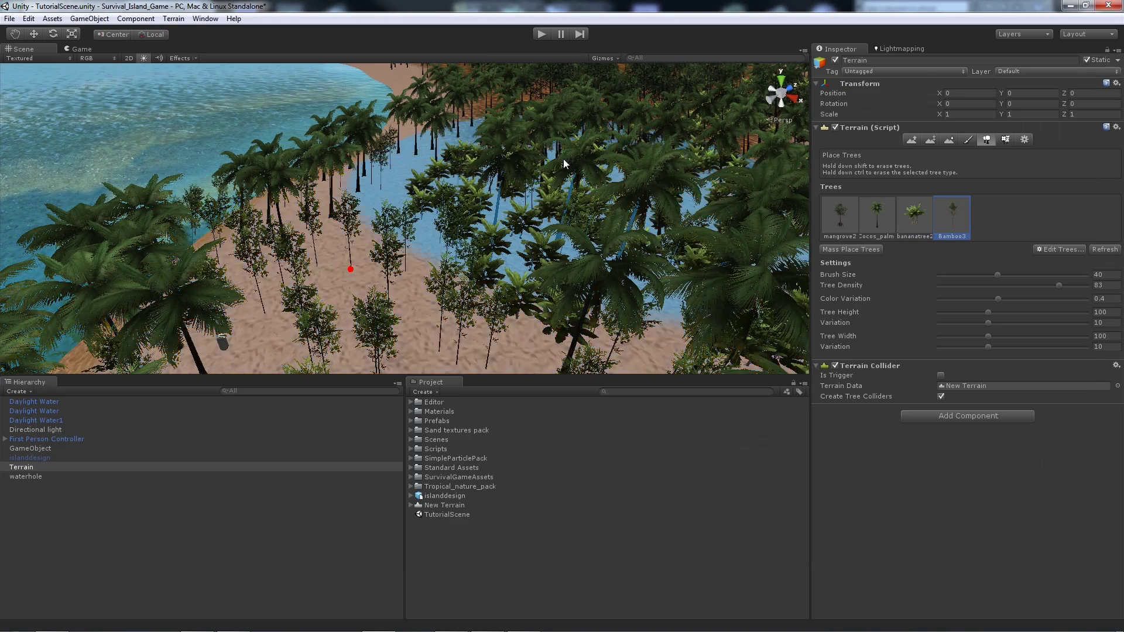
pyautogui.scroll(-10, 471, 231)
pyautogui.moveTo(471, 231)
pyautogui.mouseDown()
pyautogui.moveTo(336, 258)
pyautogui.moveTo(288, 221)
pyautogui.moveTo(296, 231)
pyautogui.mouseUp()
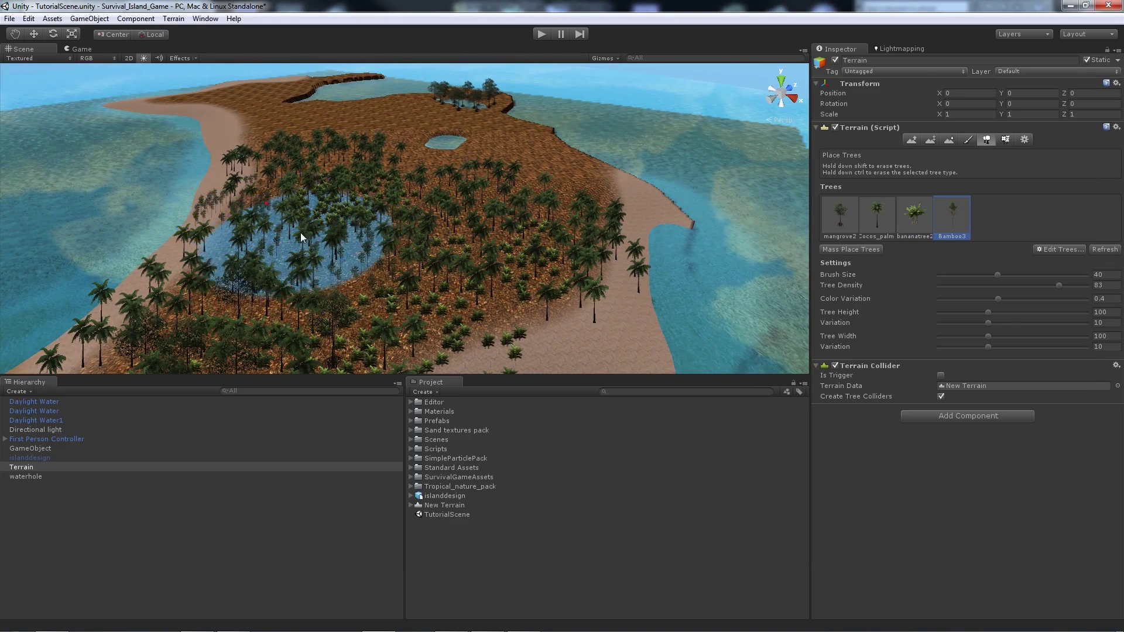
# - Run the game and walk forward to view the palms, banana trees and bamboo in first person
pyautogui.scroll(10, 441, 167)
pyautogui.moveTo(441, 167); pyautogui.dragTo(498, 64, button='middle')
pyautogui.click(542, 34)
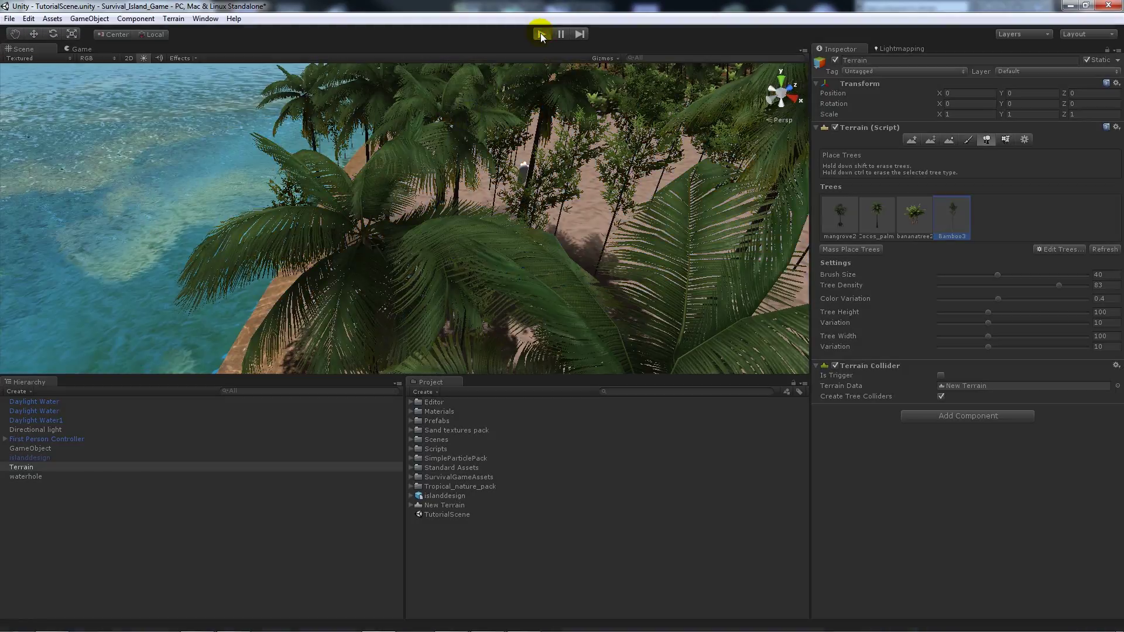
pyautogui.press('w')
pyautogui.press('w')
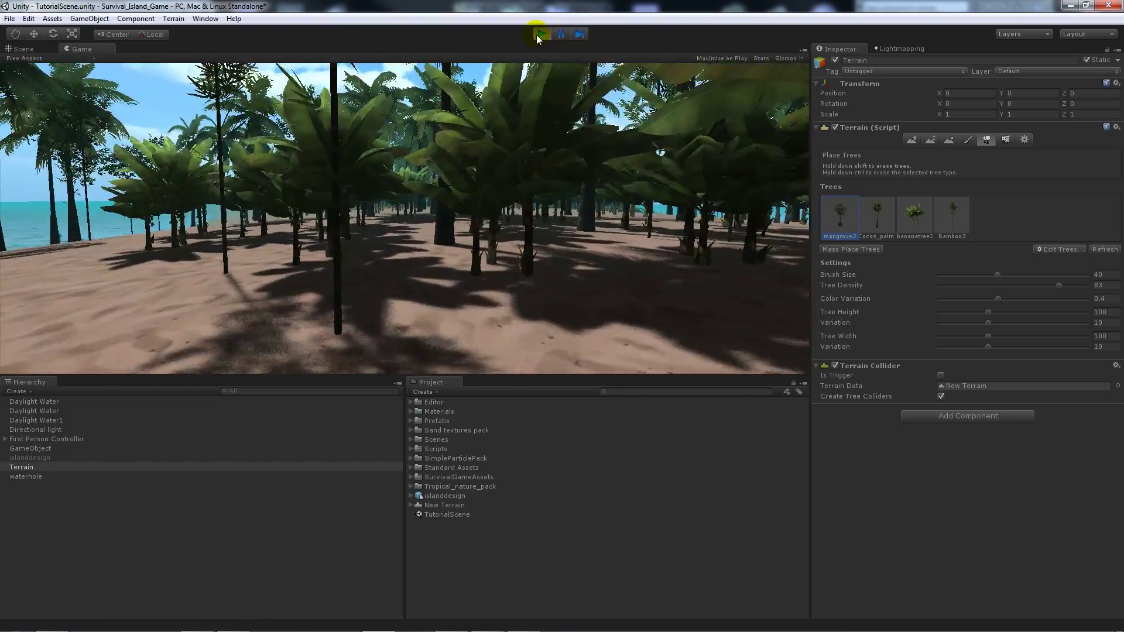
# - Walk on through the banana, palm and mangrove trees in first person to inspect the forest, ending the game run
pyautogui.press('w')
pyautogui.press('w')
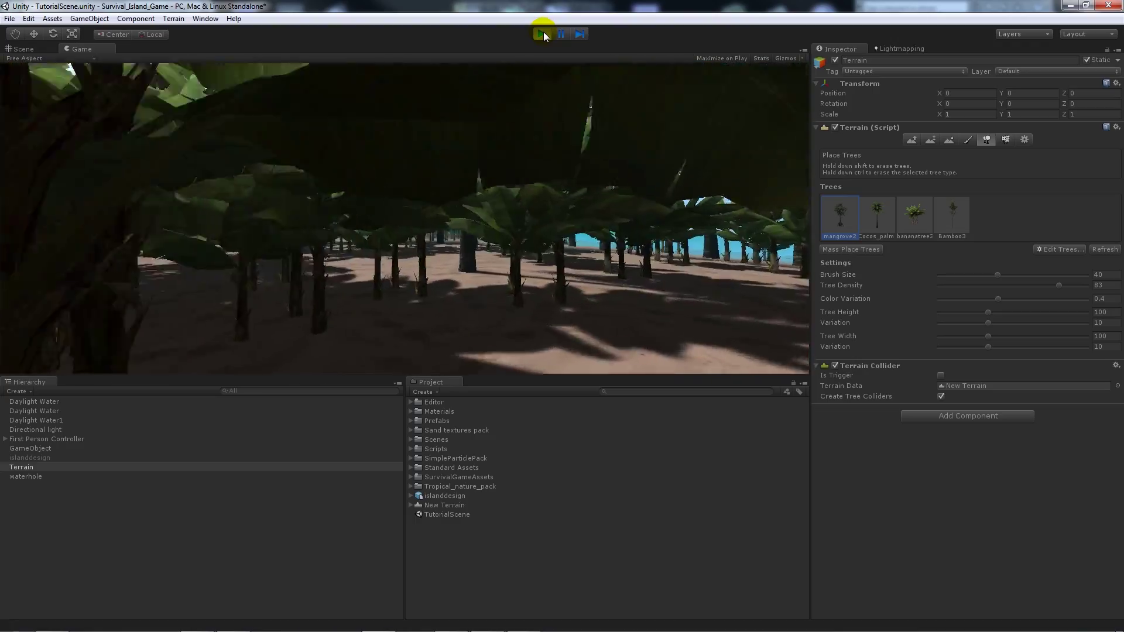
pyautogui.press('w')
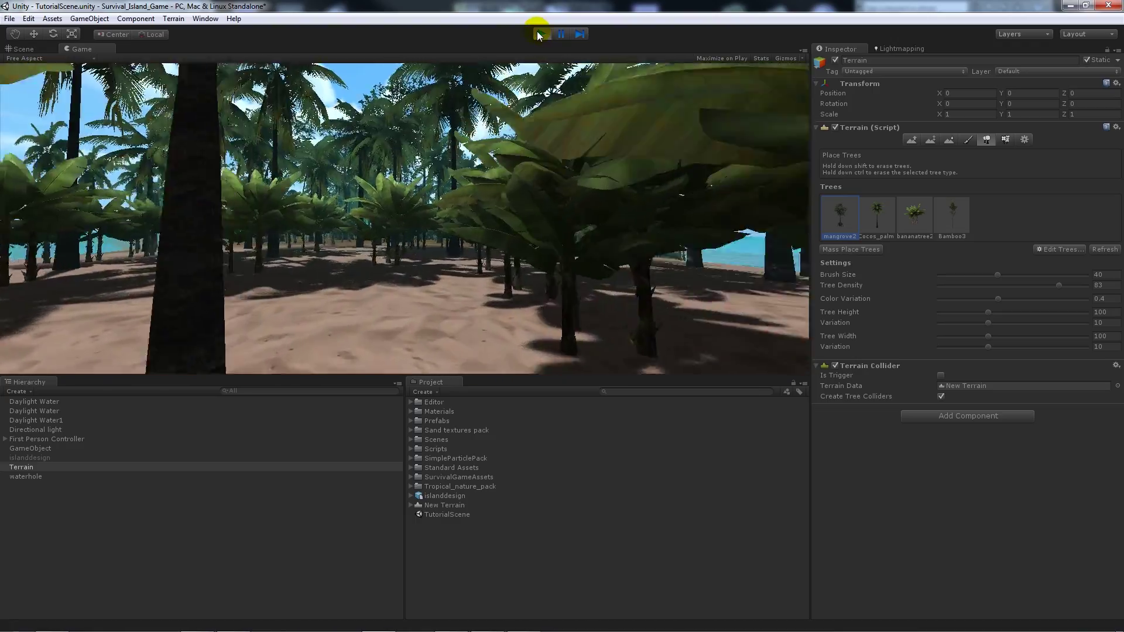
pyautogui.press('w')
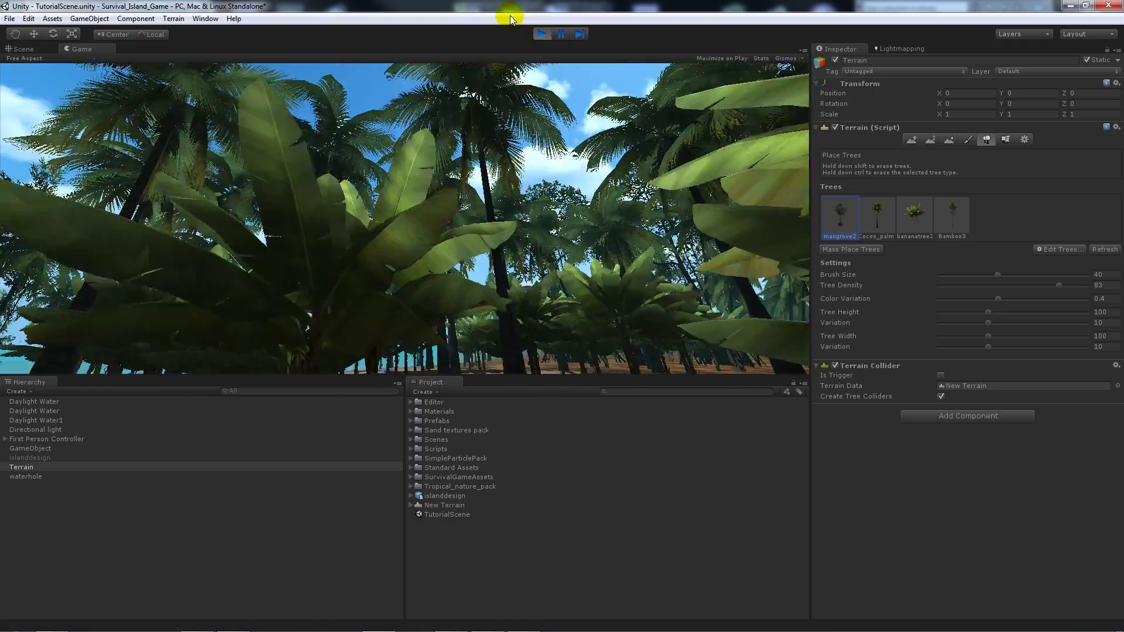
pyautogui.press('w')
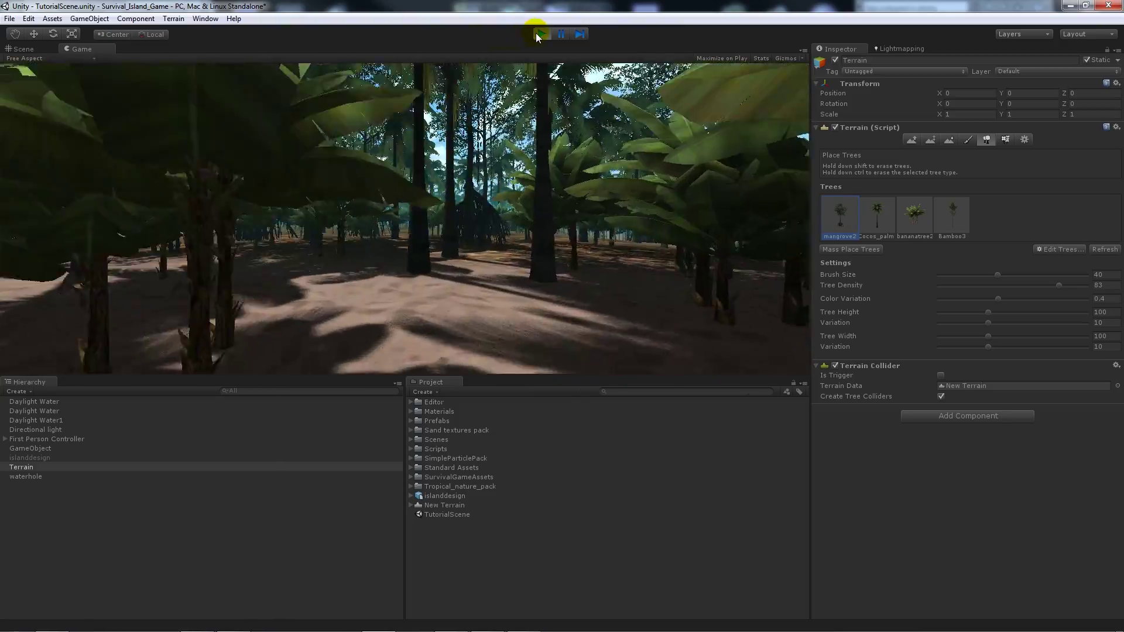
pyautogui.press('w')
pyautogui.press('w')
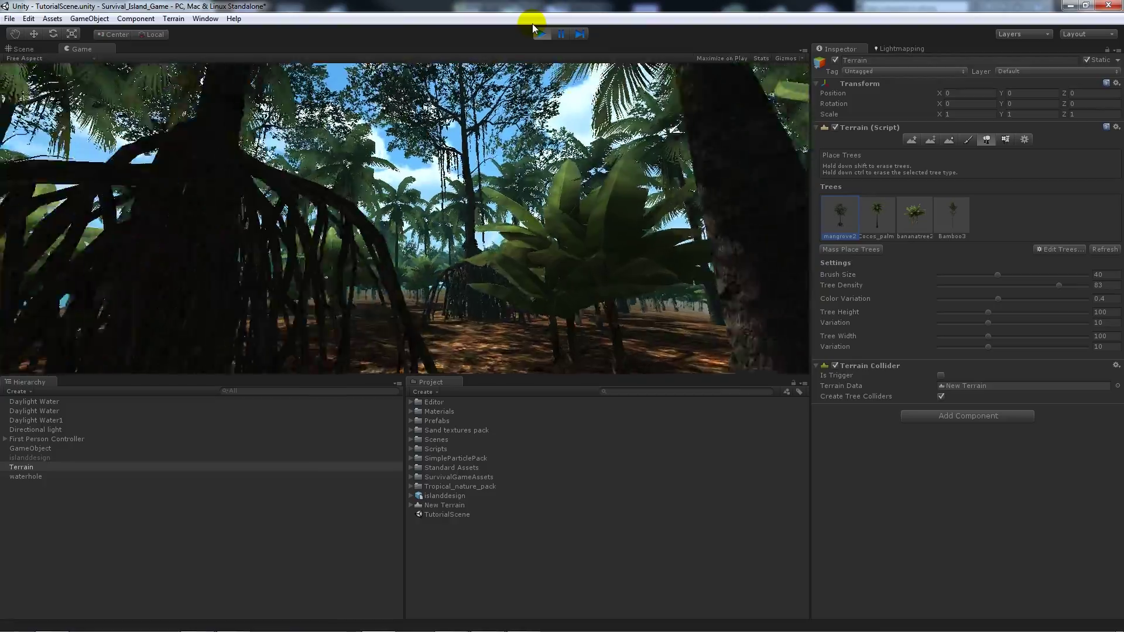
pyautogui.press('w')
pyautogui.click(534, 33)
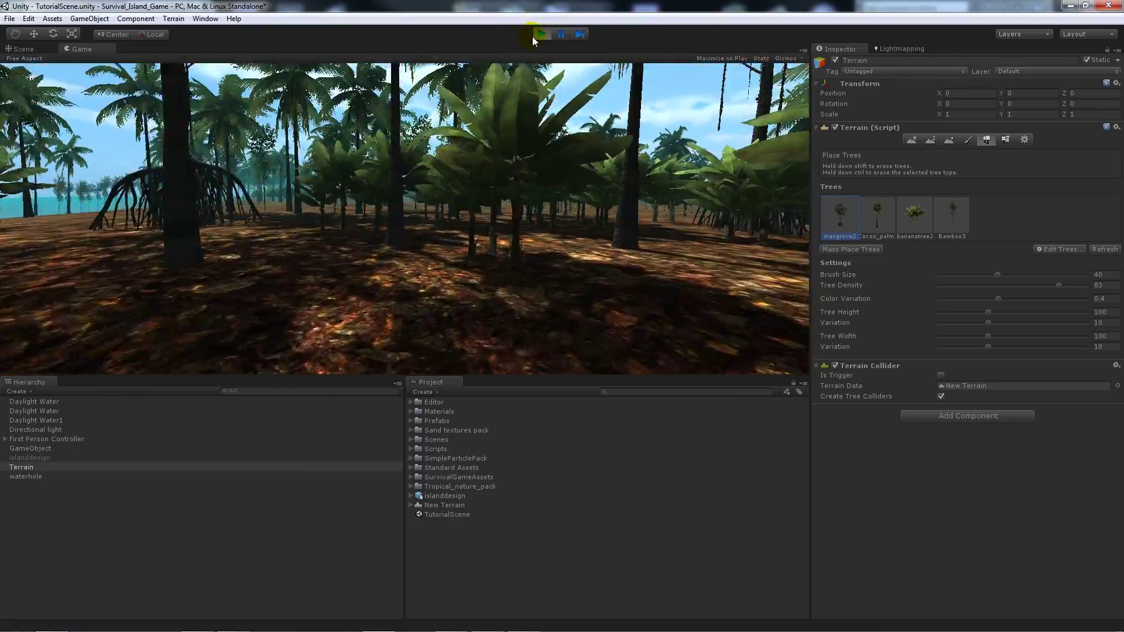
pyautogui.click(539, 34)
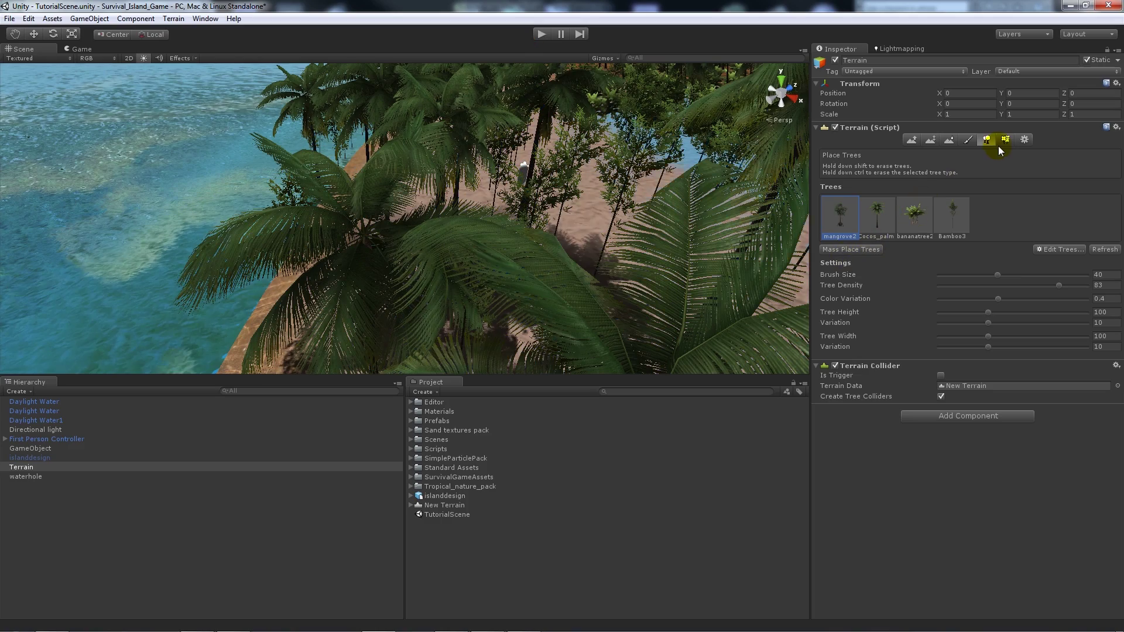
# - Add the Alocasia1 mesh to the terrain's paintable details
pyautogui.click(1003, 141)
pyautogui.scroll(-10, 590, 197)
pyautogui.moveTo(589, 197); pyautogui.dragTo(346, 230, button='middle')
pyautogui.scroll(-4, 283, 173)
pyautogui.moveTo(283, 173); pyautogui.dragTo(331, 274, button='middle')
pyautogui.scroll(10, 331, 274)
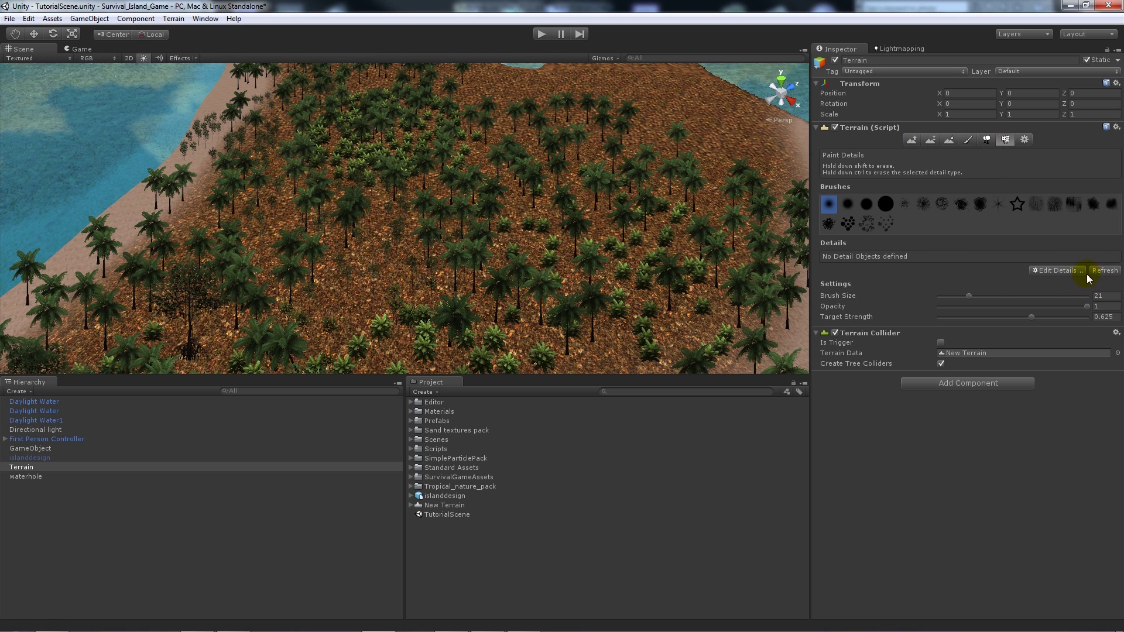
pyautogui.click(1060, 271)
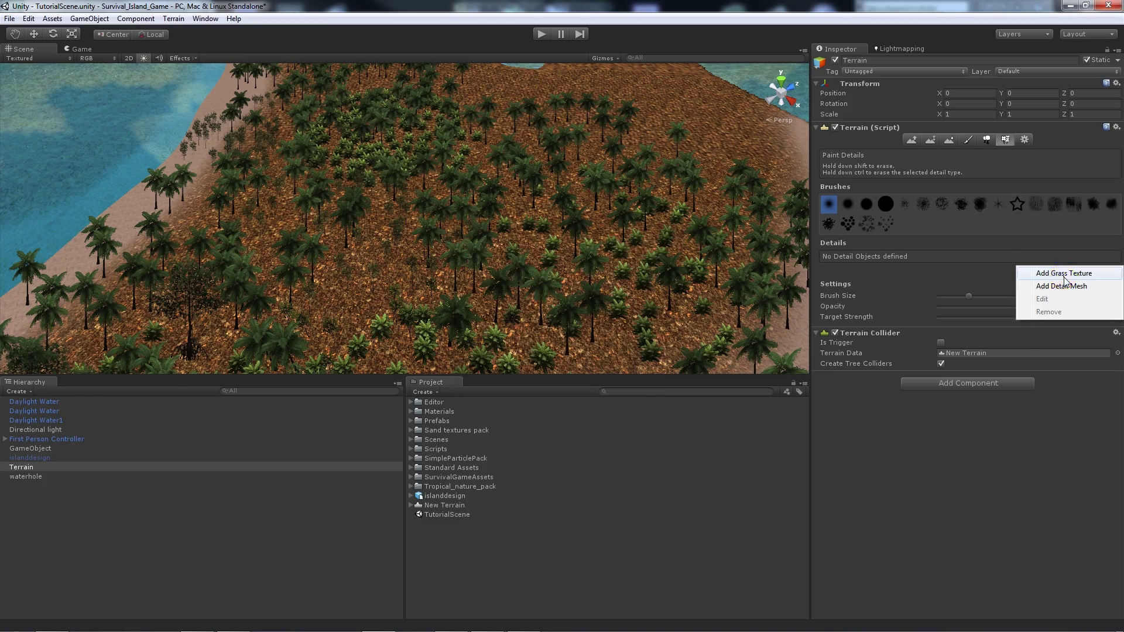
pyautogui.click(1061, 273)
pyautogui.click(650, 241)
pyautogui.click(1065, 271)
pyautogui.click(1074, 286)
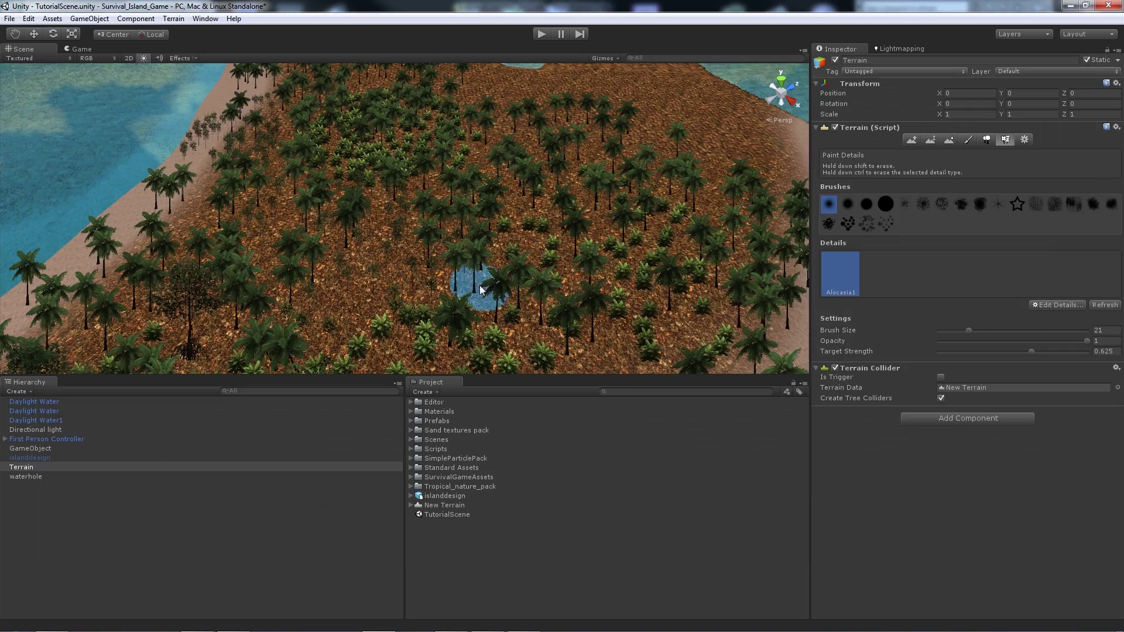
# - Set the detail brush's target strength to 0.125 and paint a test patch of Alocasia1 on the ground between the palms
pyautogui.moveTo(480, 289)
pyautogui.mouseDown(button='right')
pyautogui.moveTo(381, 234)
pyautogui.moveTo(394, 231)
pyautogui.moveTo(401, 150)
pyautogui.moveTo(425, 195)
pyautogui.mouseUp(button='right')
pyautogui.scroll(3, 425, 195)
pyautogui.scroll(-5, 425, 195)
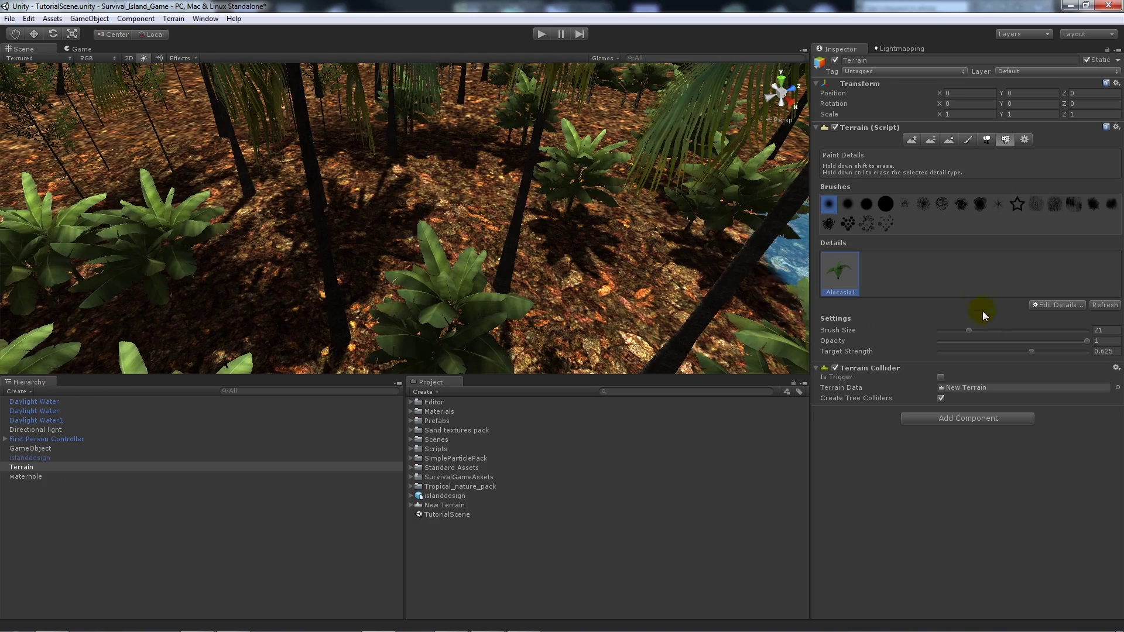
pyautogui.moveTo(1031, 352); pyautogui.dragTo(955, 353)
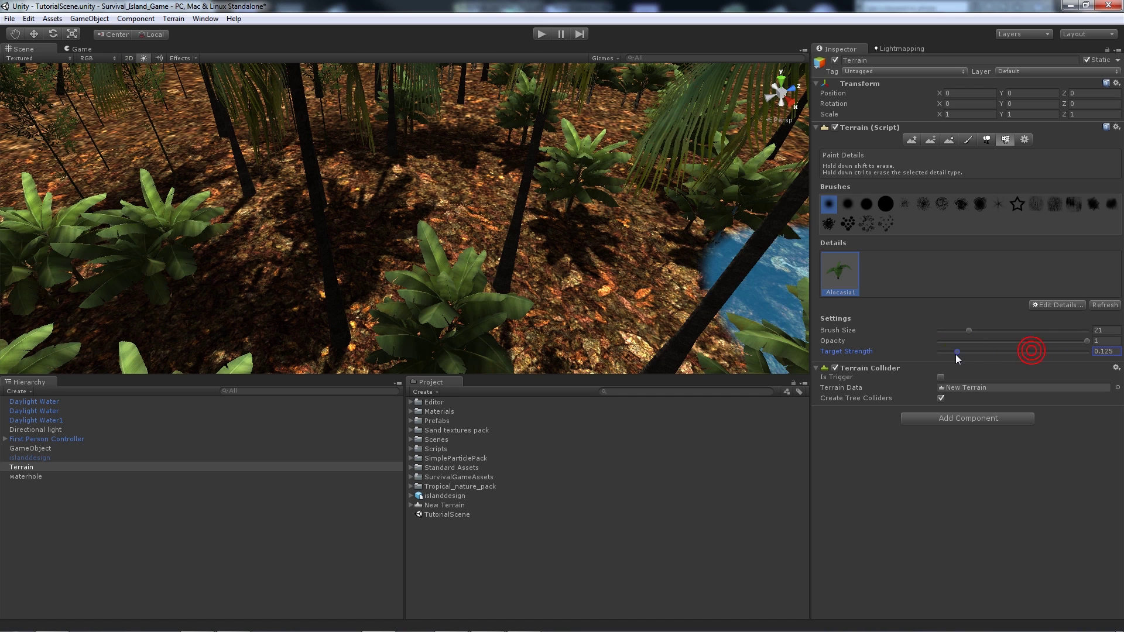
pyautogui.moveTo(502, 276); pyautogui.dragTo(465, 237)
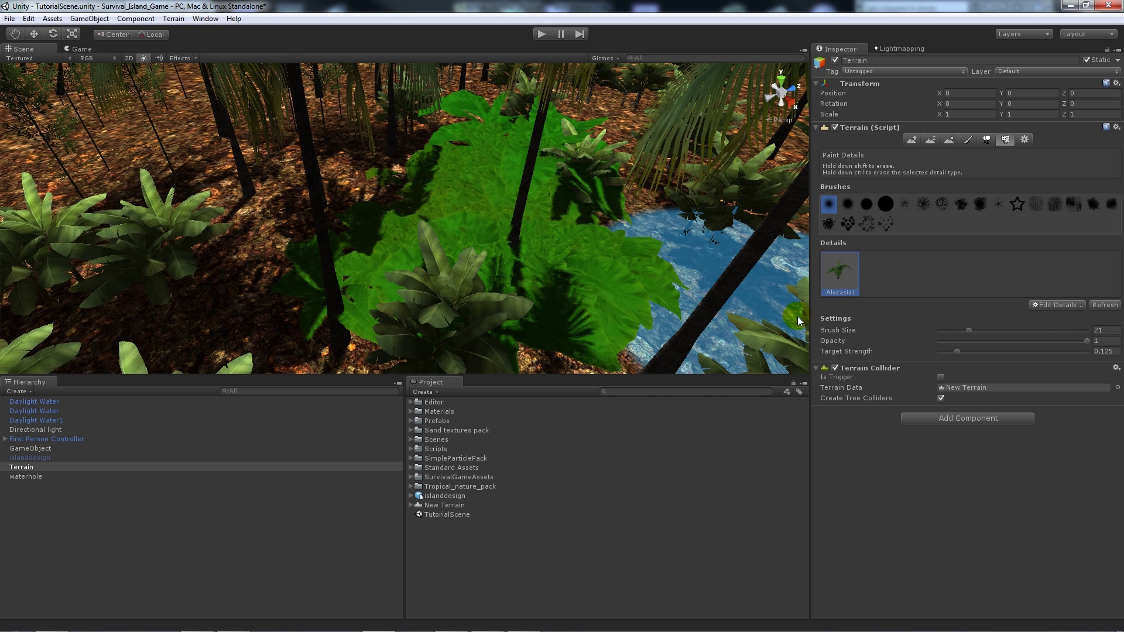
# - Set the brush opacity to 0.037 and paint scattered patches of Alocasia1 across the palm and bamboo grove
pyautogui.moveTo(1087, 341); pyautogui.dragTo(943, 340)
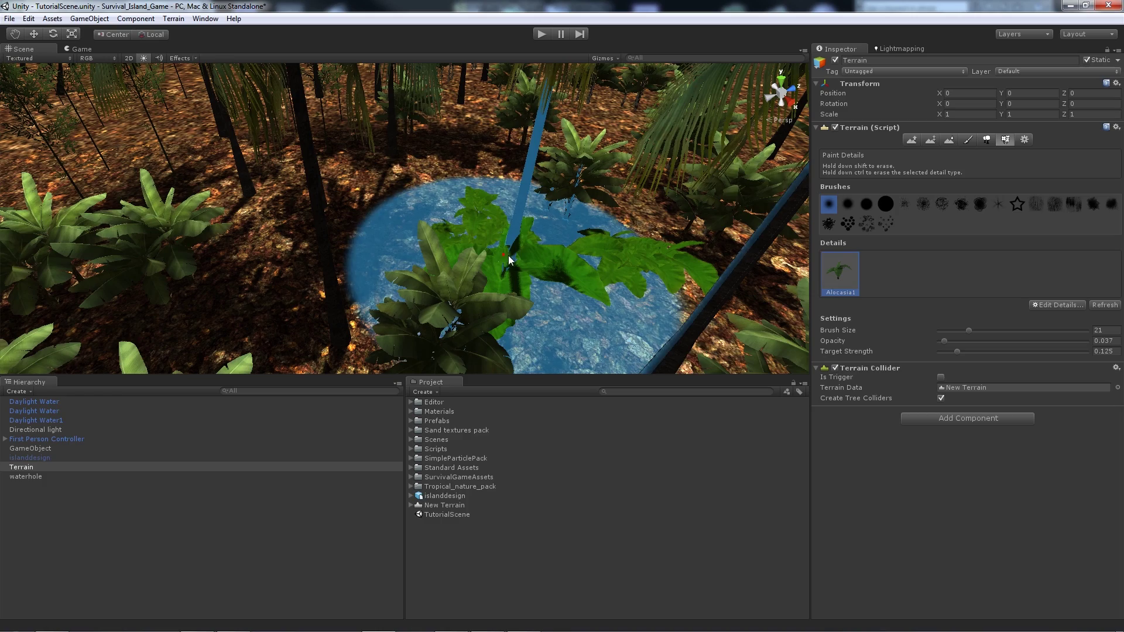
pyautogui.moveTo(232, 150); pyautogui.dragTo(315, 178, button='middle')
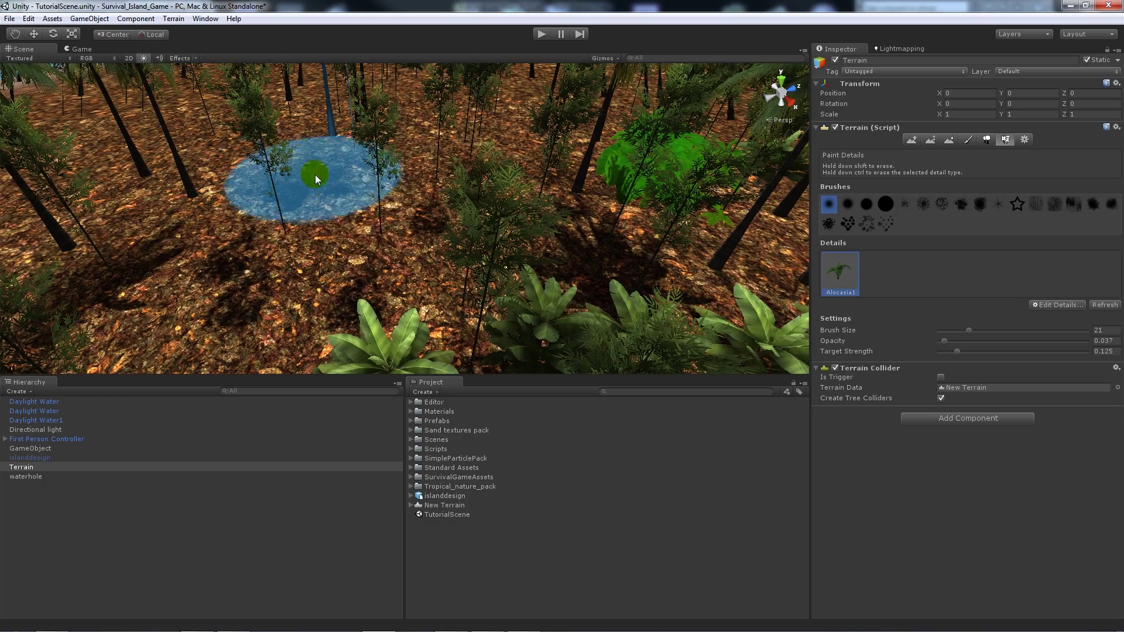
pyautogui.click(383, 174)
pyautogui.click(179, 325)
pyautogui.scroll(-3, 275, 283)
pyautogui.click(275, 155)
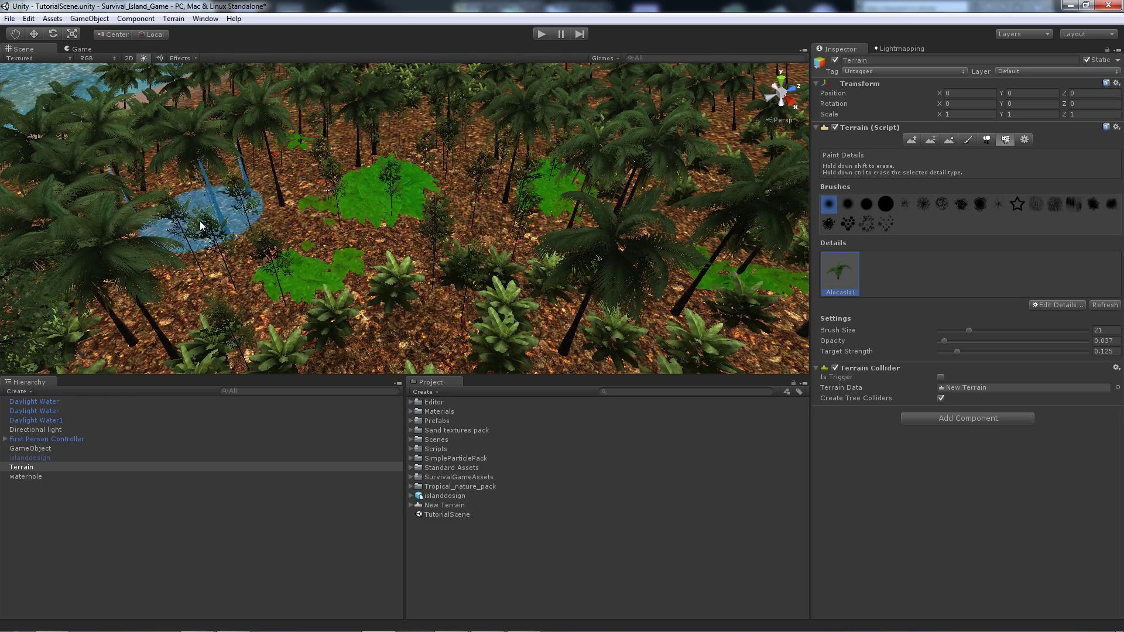
pyautogui.scroll(-3, 213, 313)
pyautogui.moveTo(469, 341)
pyautogui.mouseDown()
pyautogui.moveTo(589, 281)
pyautogui.moveTo(639, 289)
pyautogui.mouseUp()
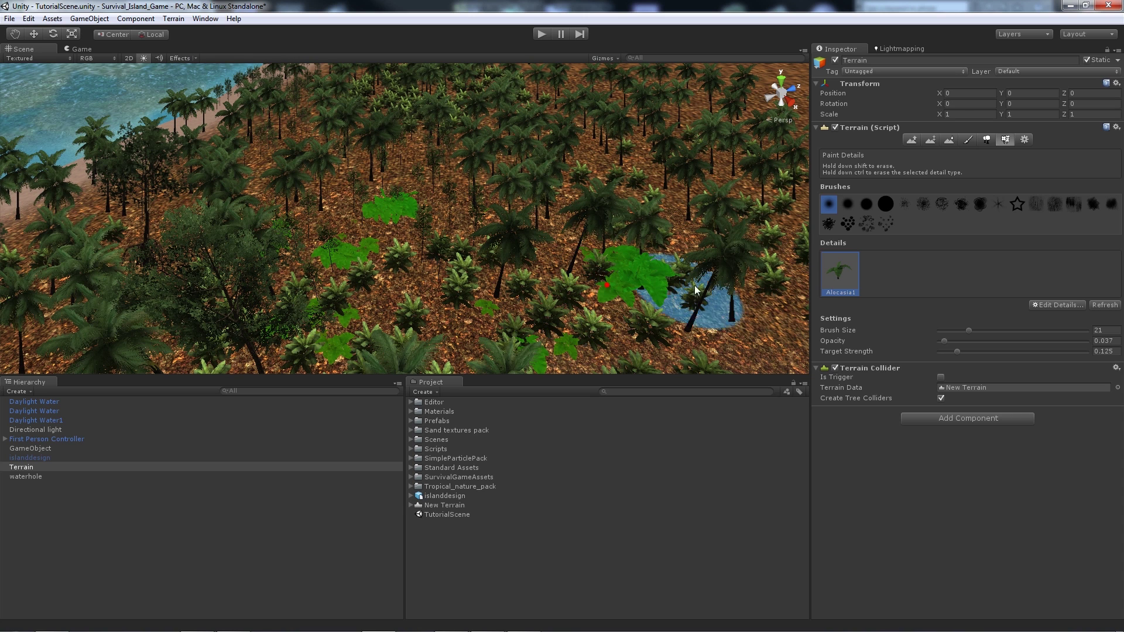
# - Darken the Alocasia1 detail's healthy color to RGB 43, 45, 43 and set its dry color to RGB 204, 192, 74
pyautogui.click(1073, 304)
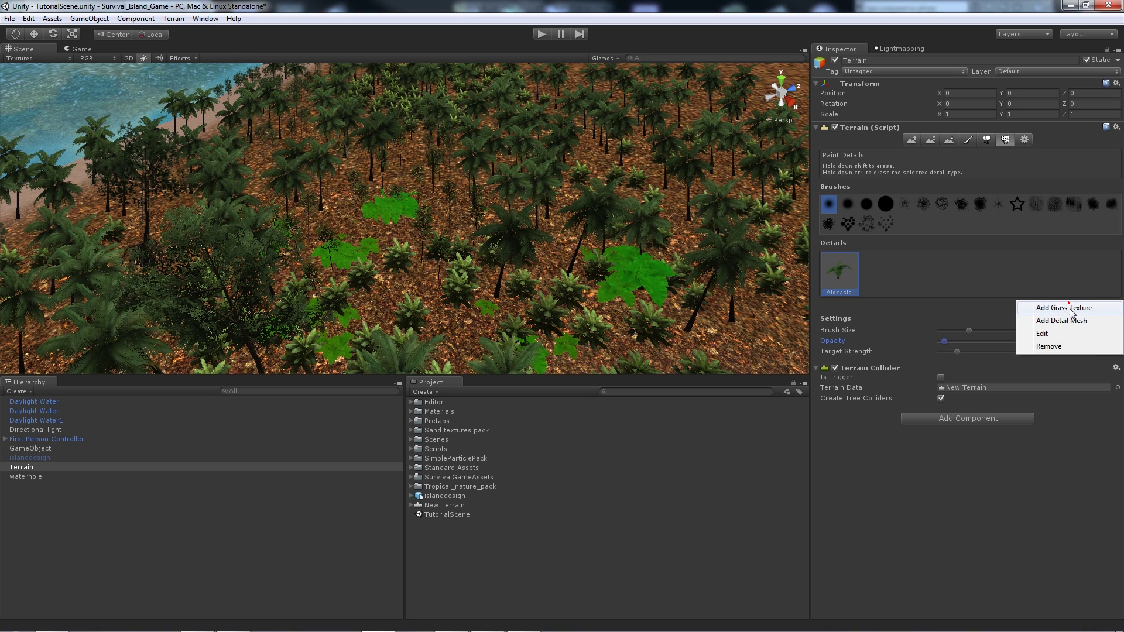
pyautogui.click(1045, 331)
pyautogui.click(567, 317)
pyautogui.moveTo(565, 282); pyautogui.dragTo(523, 321)
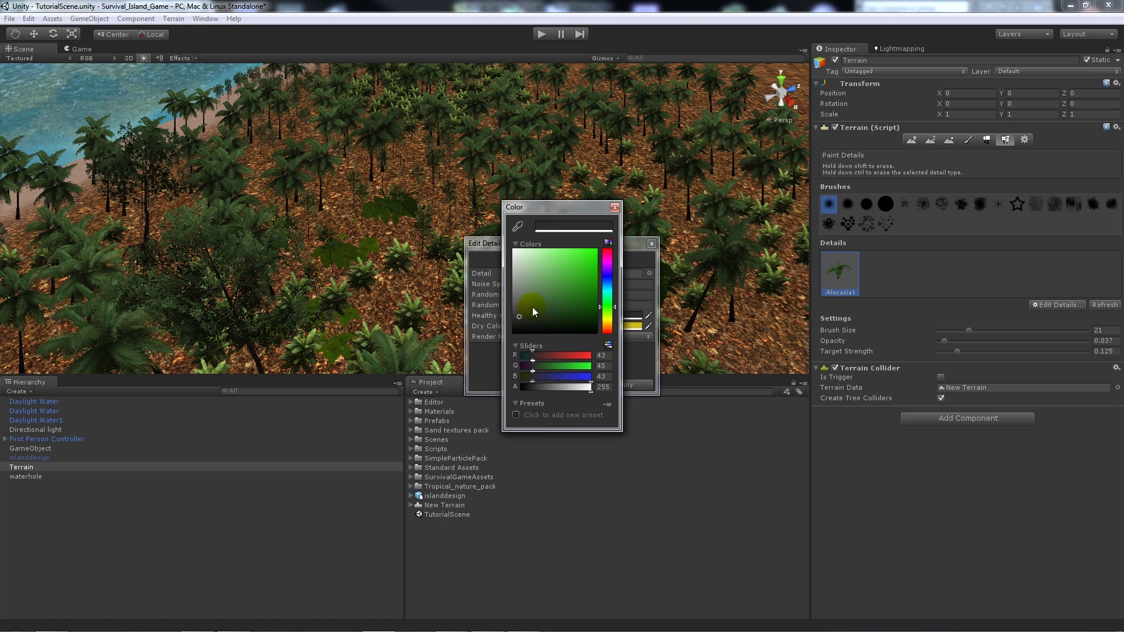
pyautogui.click(614, 207)
pyautogui.click(598, 325)
pyautogui.moveTo(559, 304); pyautogui.dragTo(566, 267)
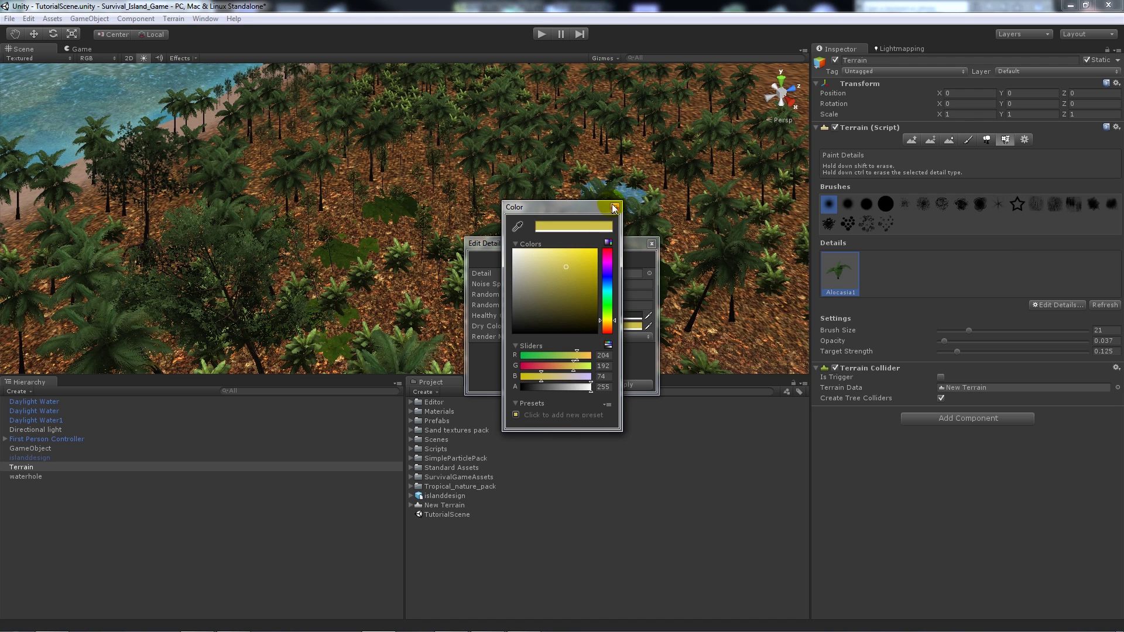
pyautogui.click(614, 208)
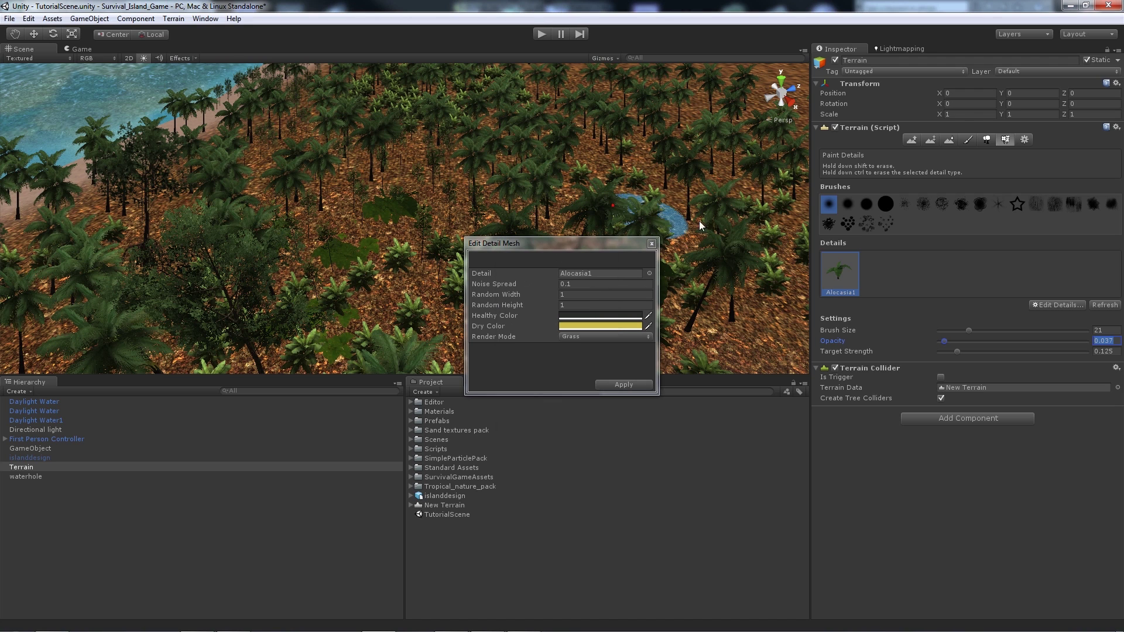
pyautogui.click(622, 385)
# - Add the Coverground1 grass texture to the terrain details with a dark green healthy color of RGB 59, 81, 56
pyautogui.click(1062, 305)
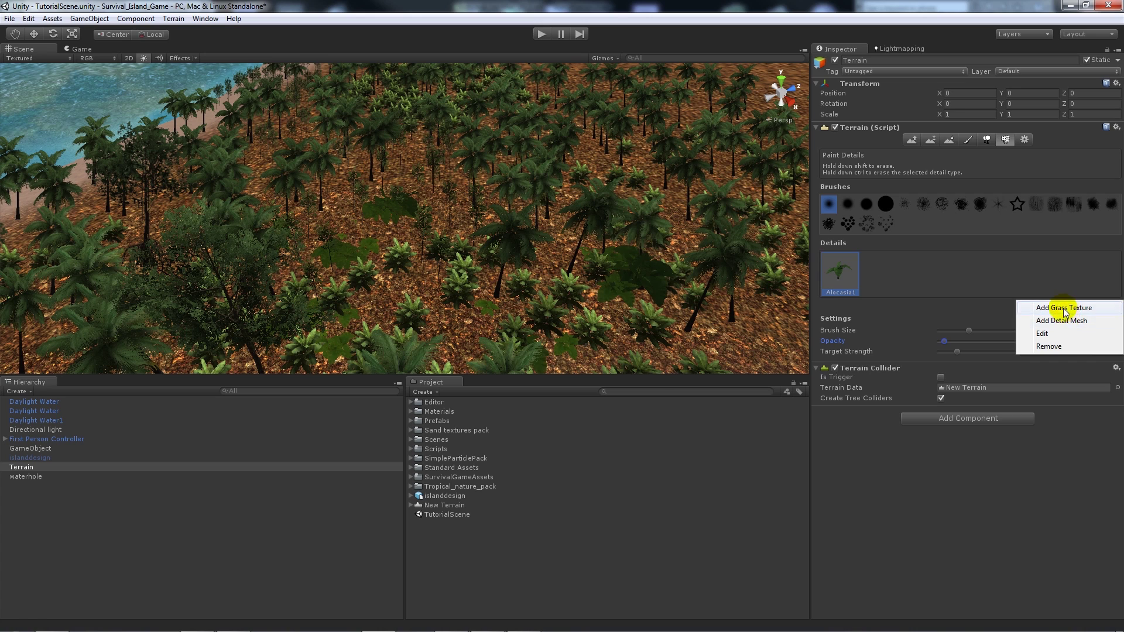
pyautogui.click(1064, 309)
pyautogui.click(645, 271)
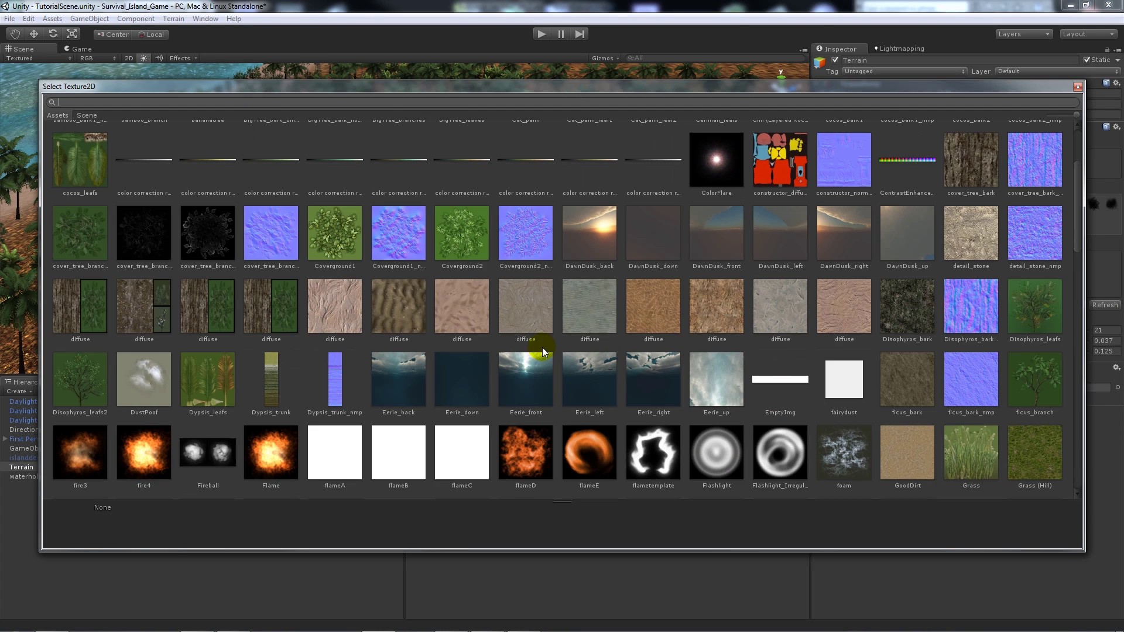
pyautogui.doubleClick(339, 240)
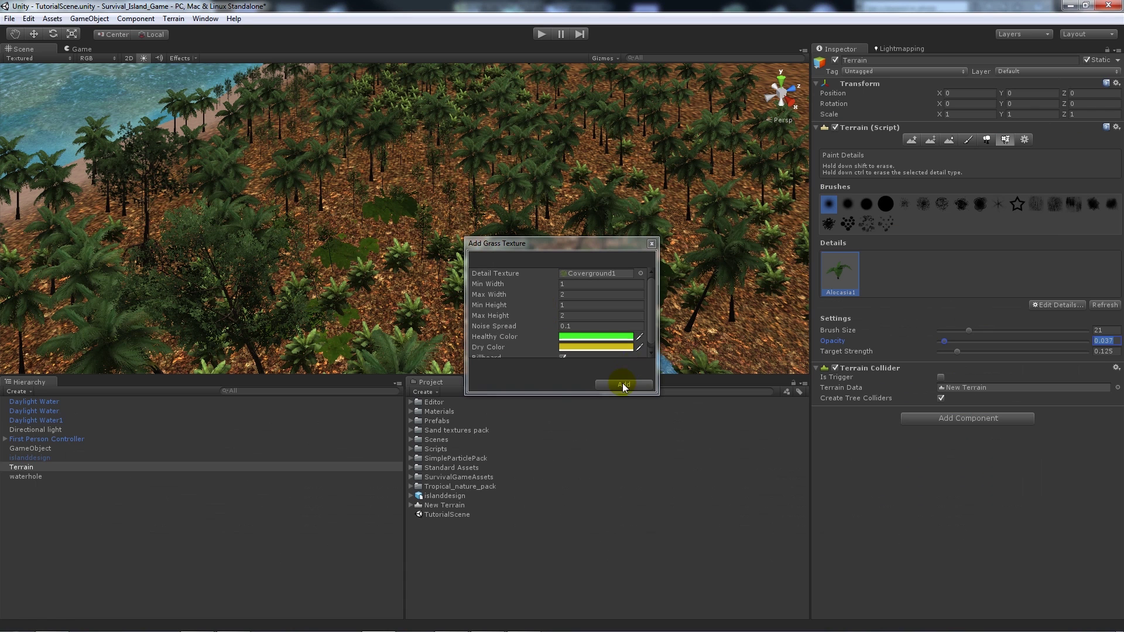
pyautogui.click(595, 337)
pyautogui.moveTo(561, 309); pyautogui.dragTo(540, 306)
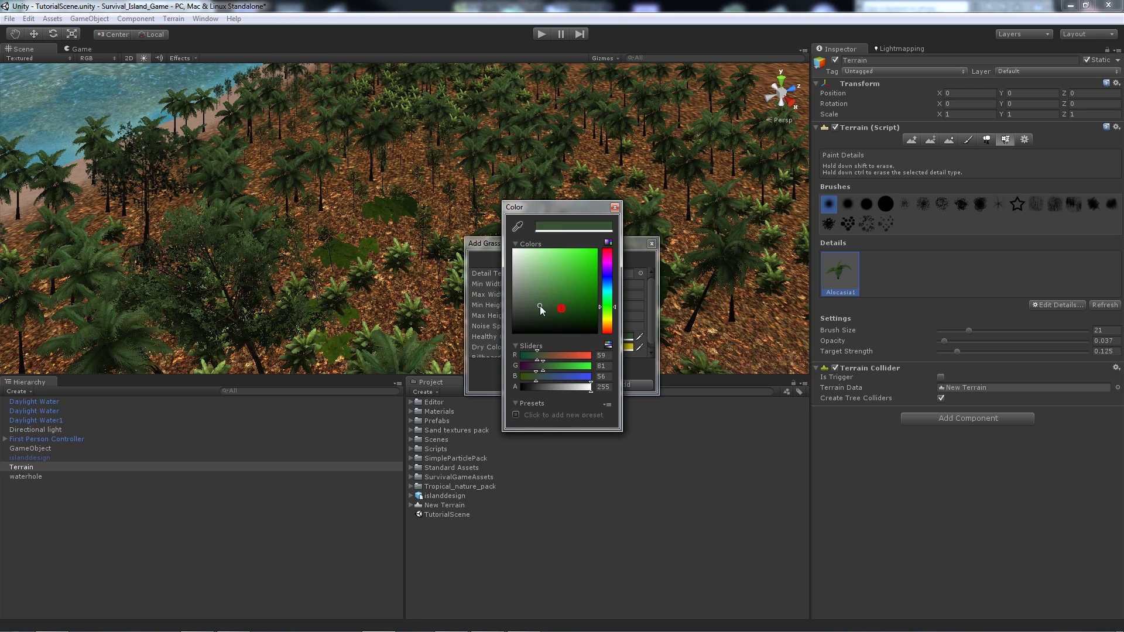
pyautogui.click(638, 384)
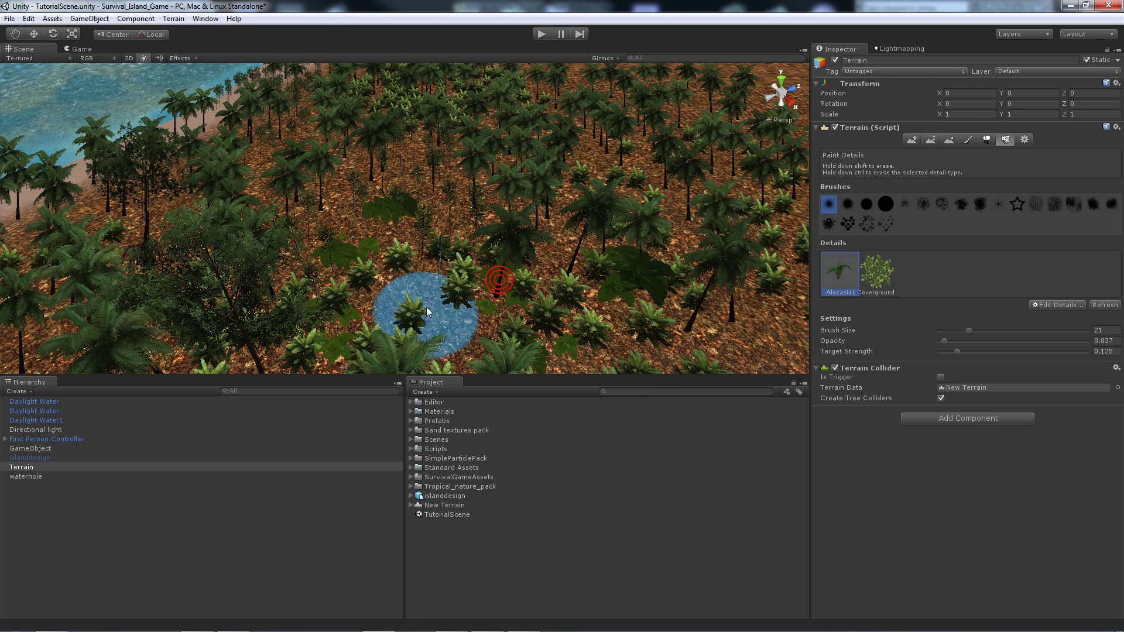
# - Paint Coverground1 grass over the leaf-covered ground between the palms and bamboo
pyautogui.click(875, 272)
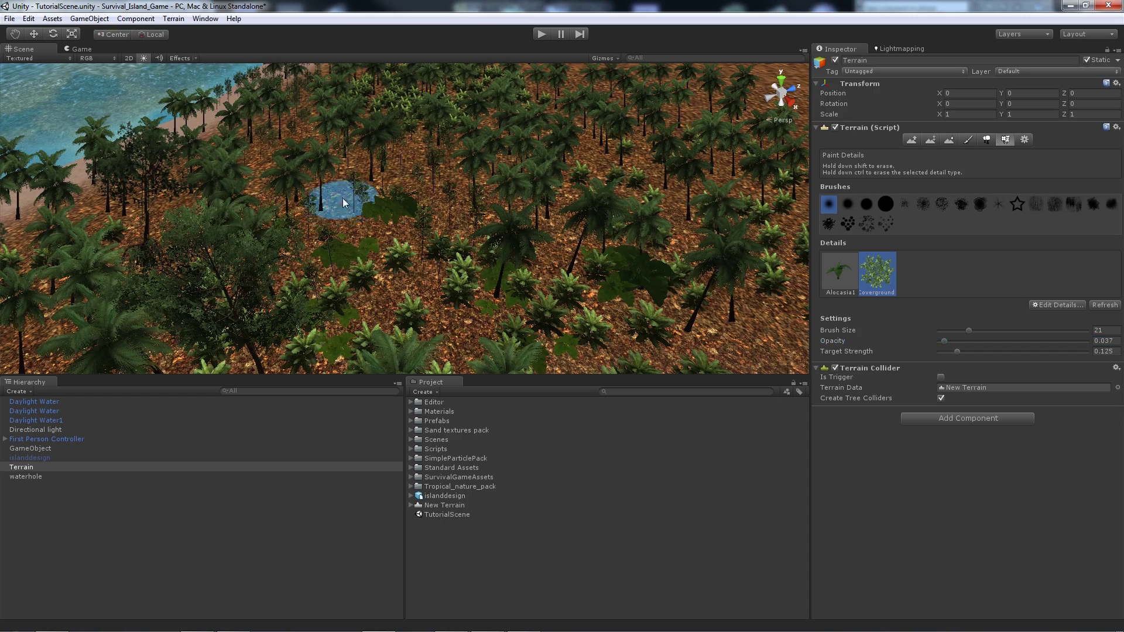
pyautogui.scroll(-10, 344, 202)
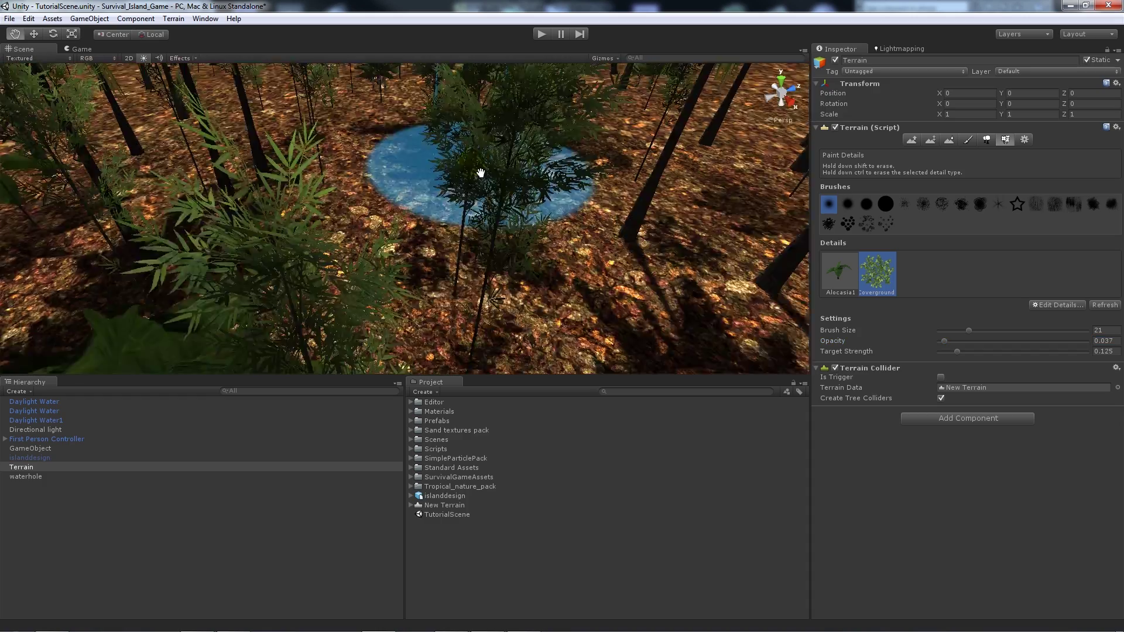
pyautogui.moveTo(480, 173); pyautogui.dragTo(426, 251, button='middle')
pyautogui.moveTo(426, 251)
pyautogui.mouseDown()
pyautogui.moveTo(336, 326)
pyautogui.moveTo(604, 261)
pyautogui.moveTo(627, 205)
pyautogui.mouseUp()
pyautogui.scroll(-5, 638, 253)
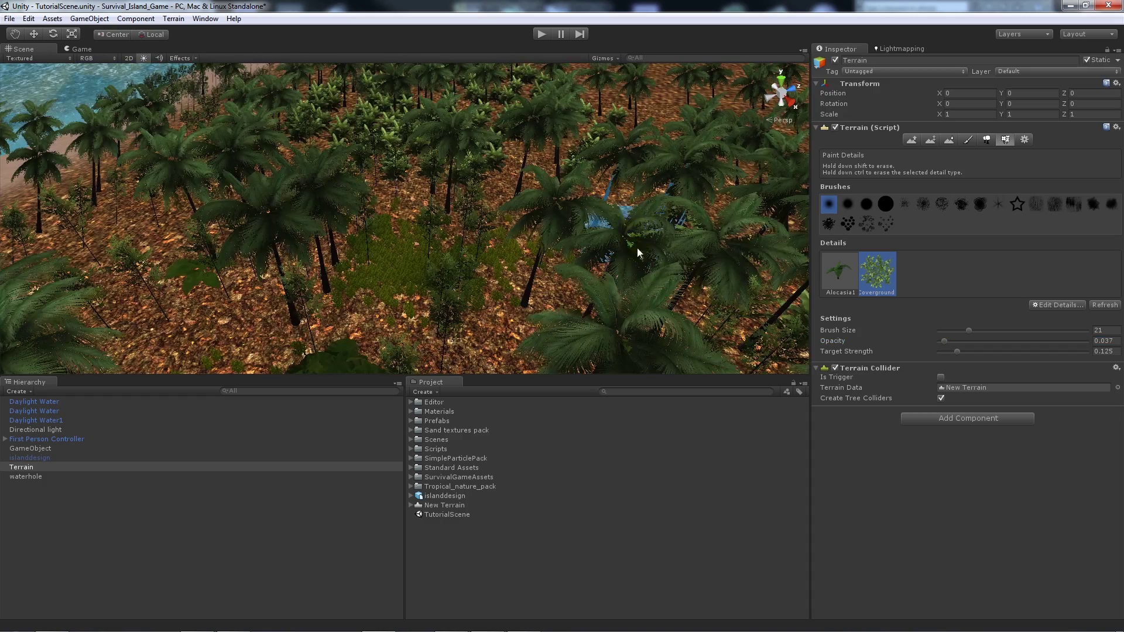
# - Paint Coverground1 grass around the edge of the waterhole in the open inland area and over the ground beside it
pyautogui.scroll(-5, 638, 252)
pyautogui.scroll(-10, 475, 234)
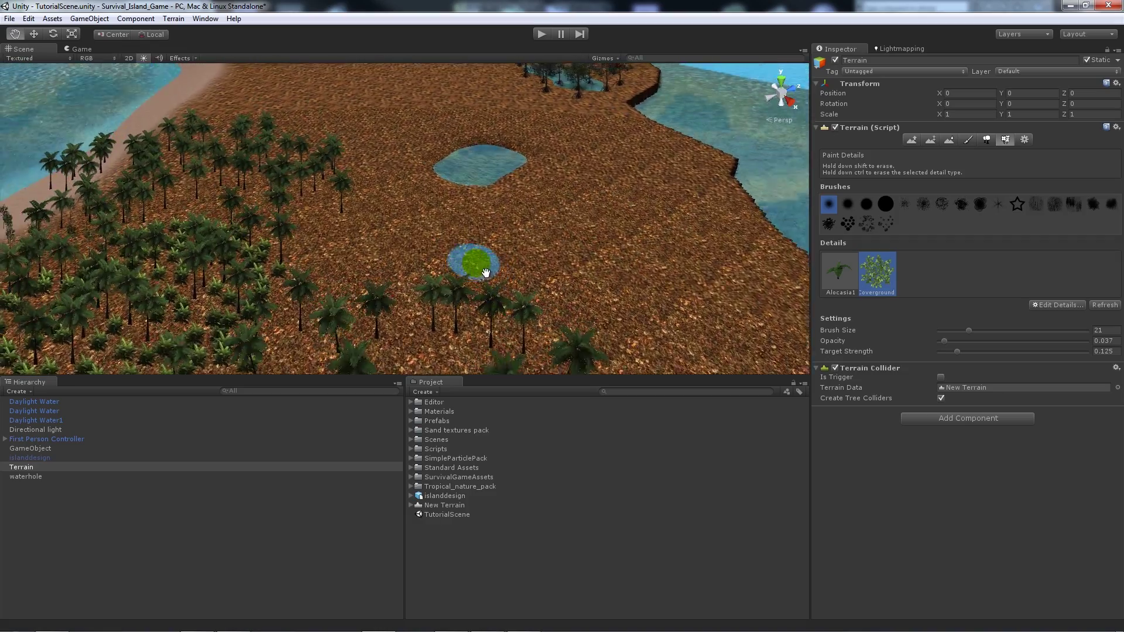
pyautogui.moveTo(482, 269); pyautogui.dragTo(476, 271, button='middle')
pyautogui.scroll(5, 476, 271)
pyautogui.moveTo(550, 209); pyautogui.dragTo(447, 271, button='middle')
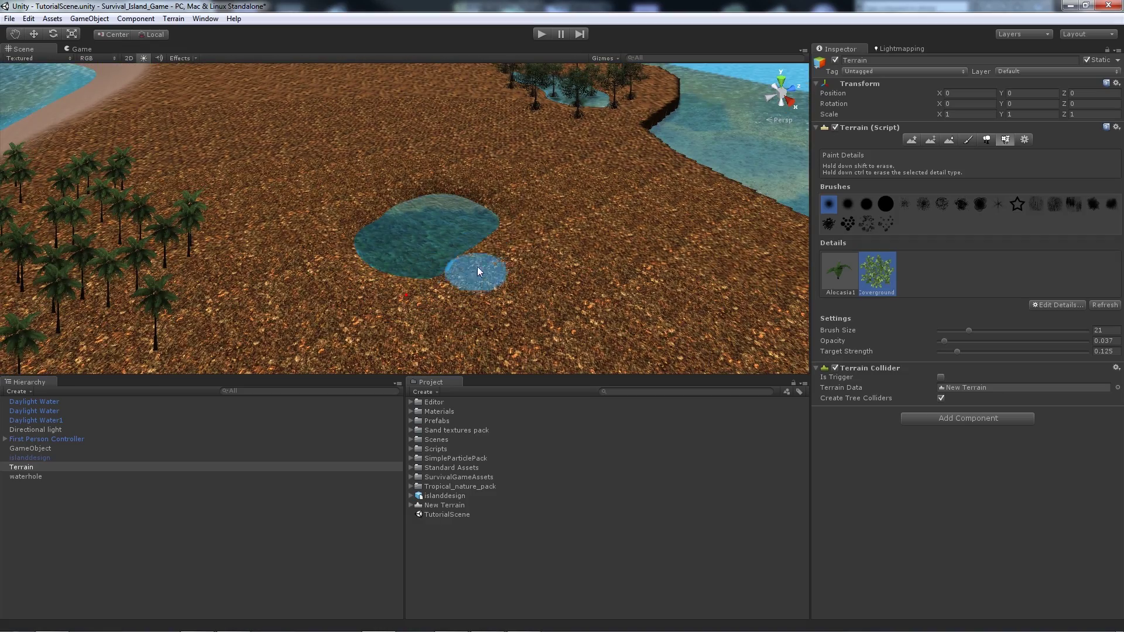
pyautogui.click(495, 201)
pyautogui.scroll(5, 527, 296)
pyautogui.moveTo(527, 296)
pyautogui.mouseDown(button='middle')
pyautogui.moveTo(363, 220)
pyautogui.moveTo(433, 246)
pyautogui.mouseUp(button='middle')
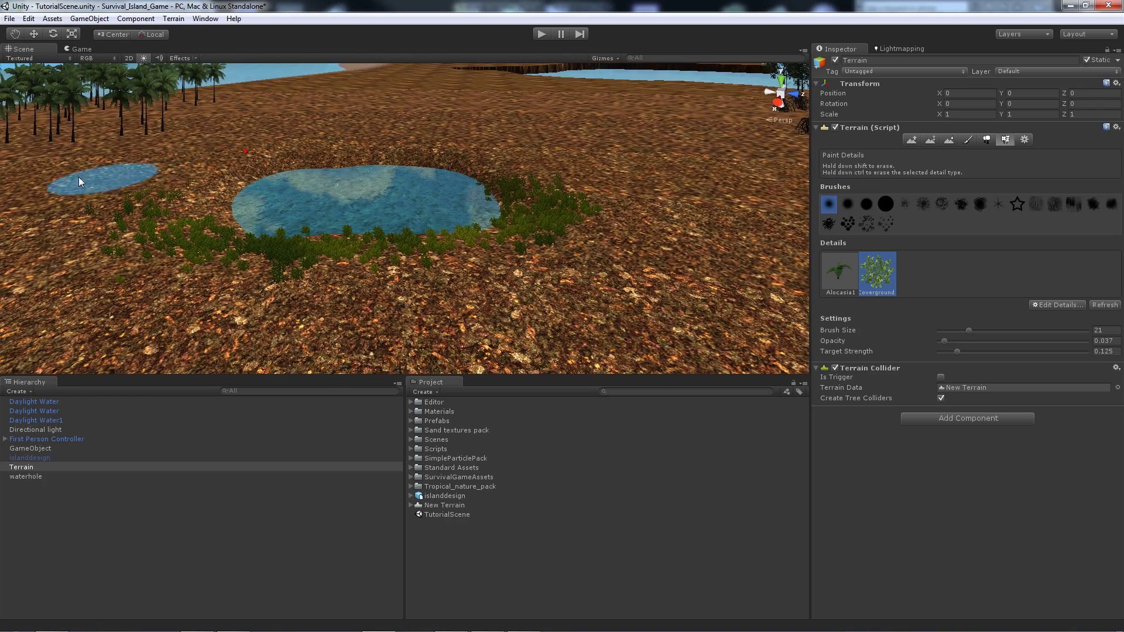
pyautogui.moveTo(107, 181); pyautogui.dragTo(185, 184, button='middle')
pyautogui.click(188, 218)
pyautogui.moveTo(190, 224); pyautogui.dragTo(293, 296)
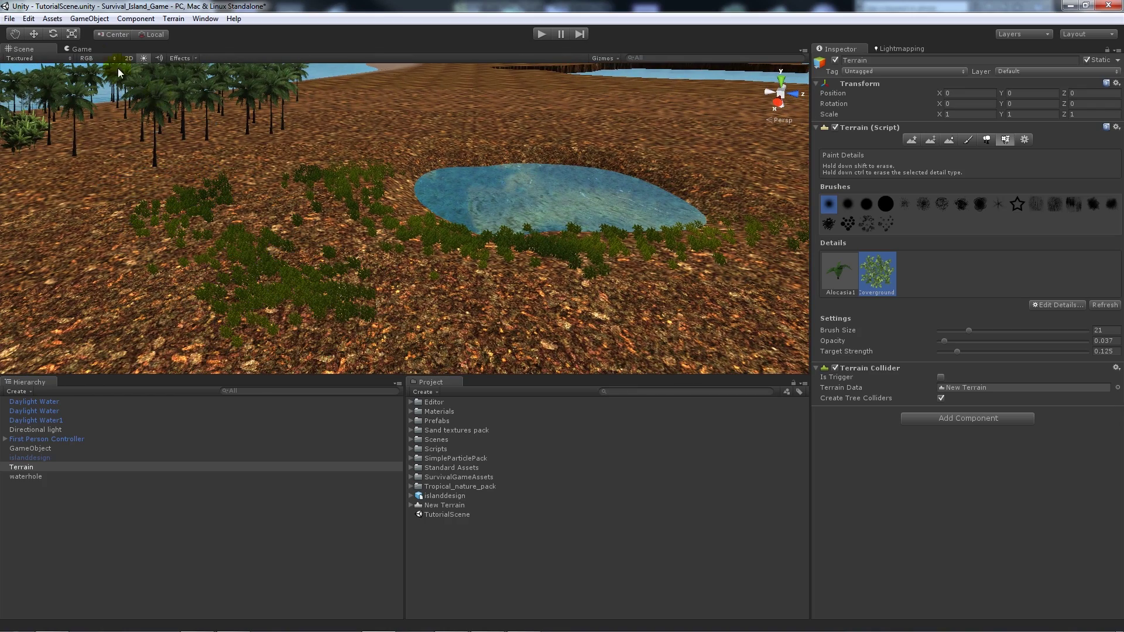
# - Move the First Person Controller beside the inland waterhole, to about X 561, Y 22, Z 447
pyautogui.click(34, 35)
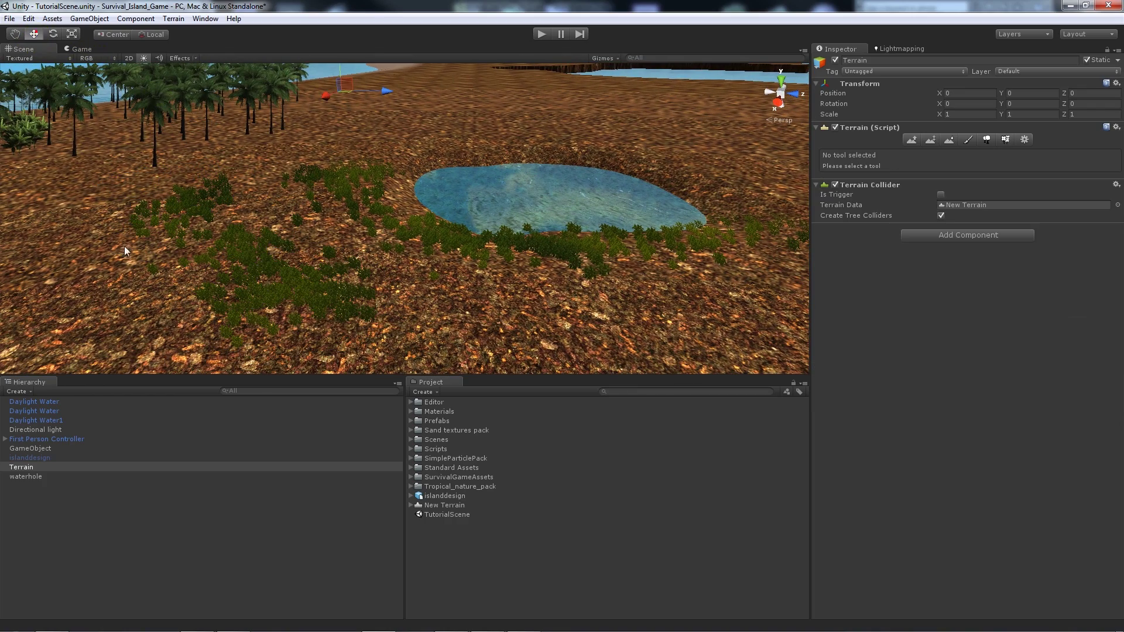
pyautogui.click(52, 430)
pyautogui.click(51, 439)
pyautogui.press('f')
pyautogui.scroll(-10, 151, 151)
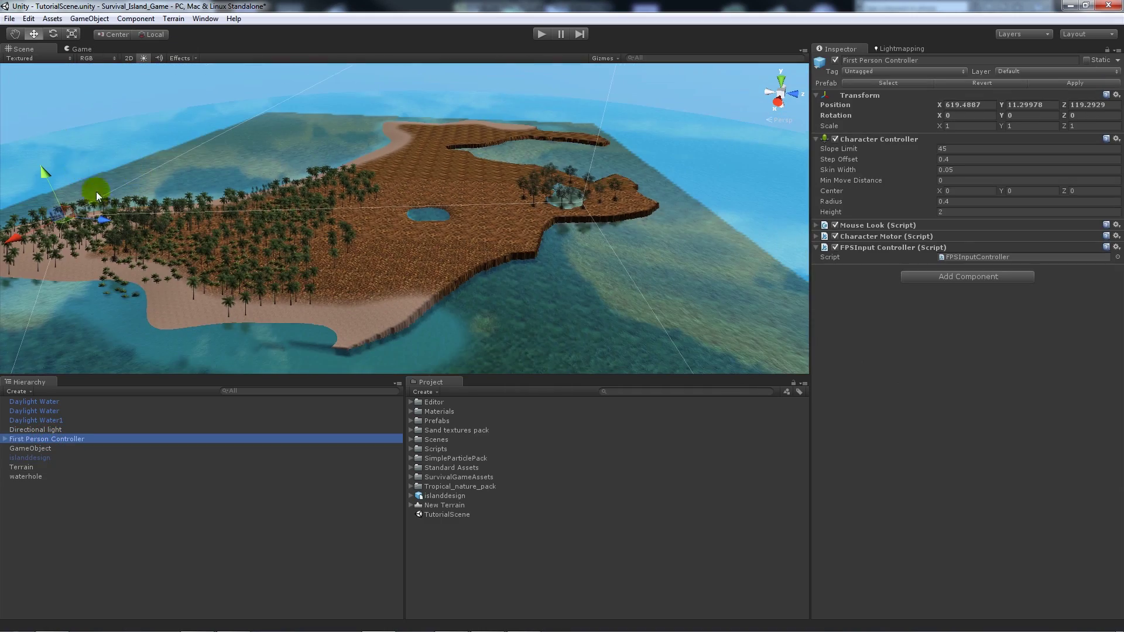
# - Play-test the scene by walking around the inland waterhole to examine the ground-cover grass, and stop the playback
pyautogui.click(539, 34)
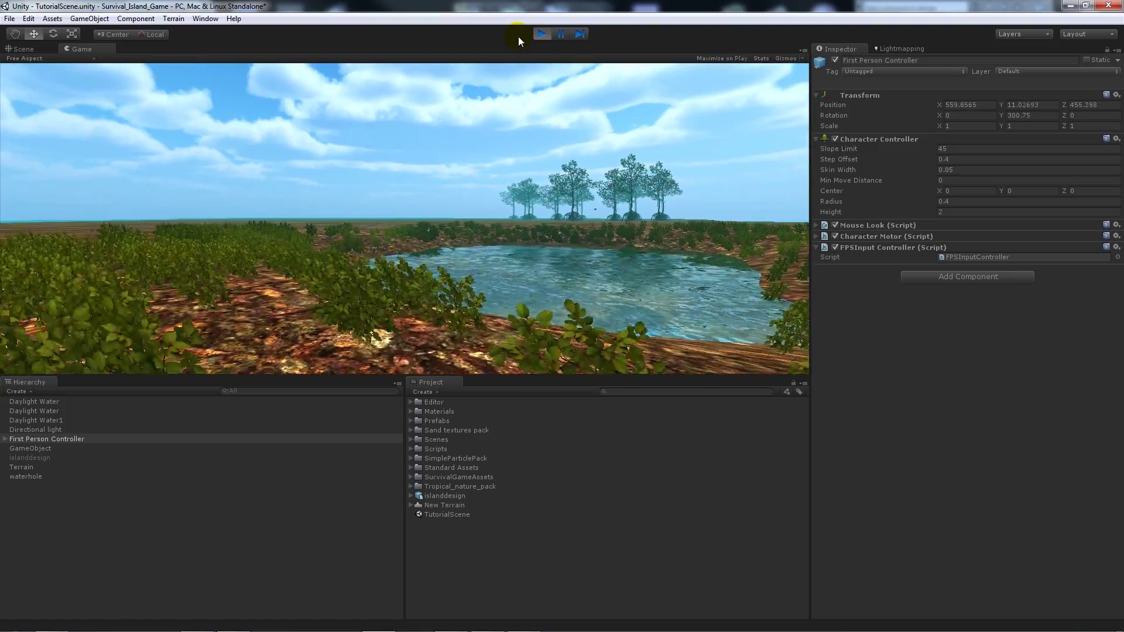
pyautogui.press('w')
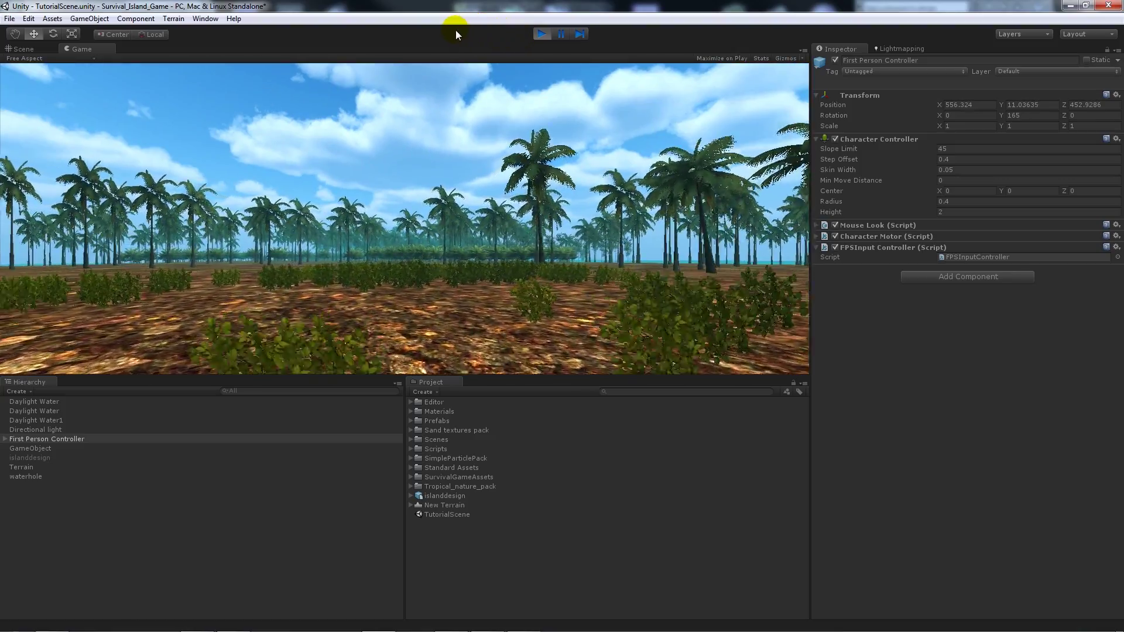
pyautogui.press('w')
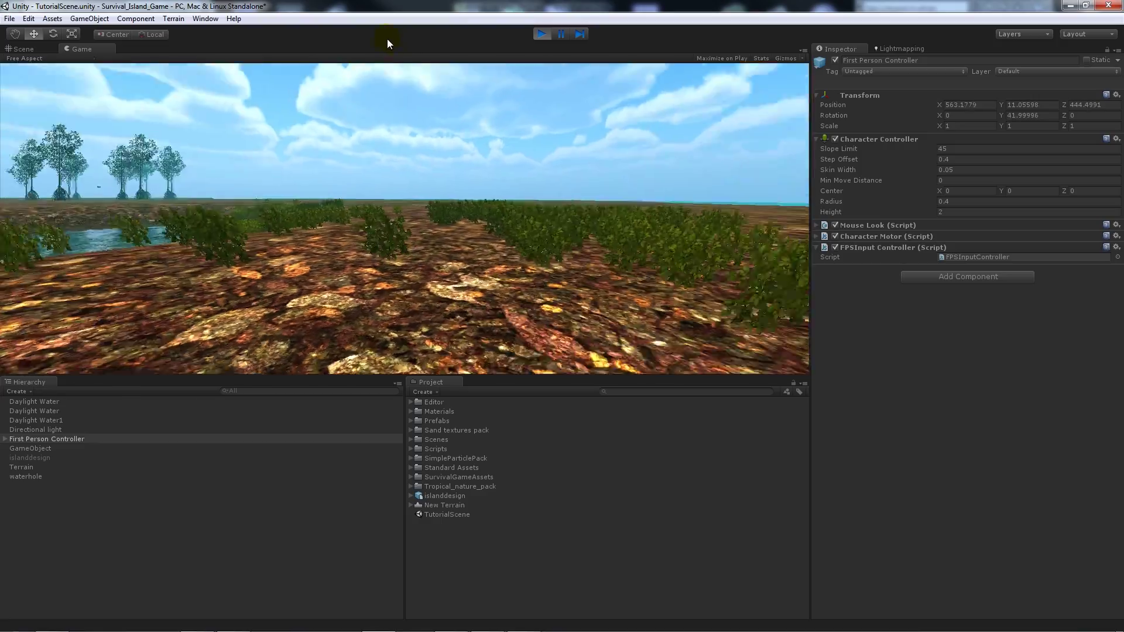
pyautogui.press('w')
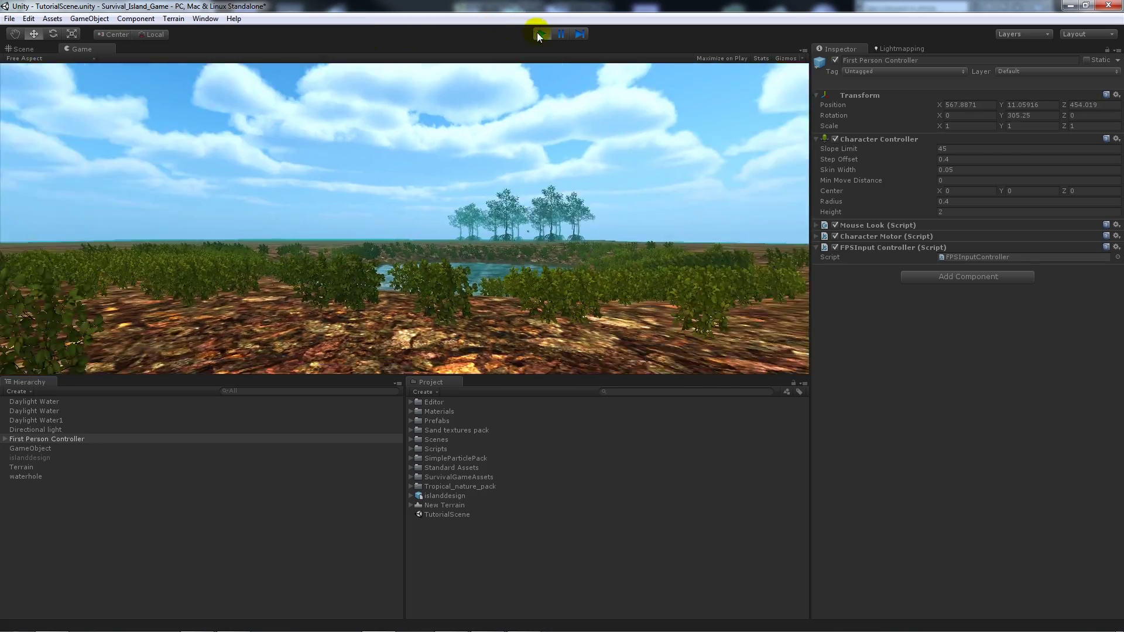
pyautogui.click(539, 34)
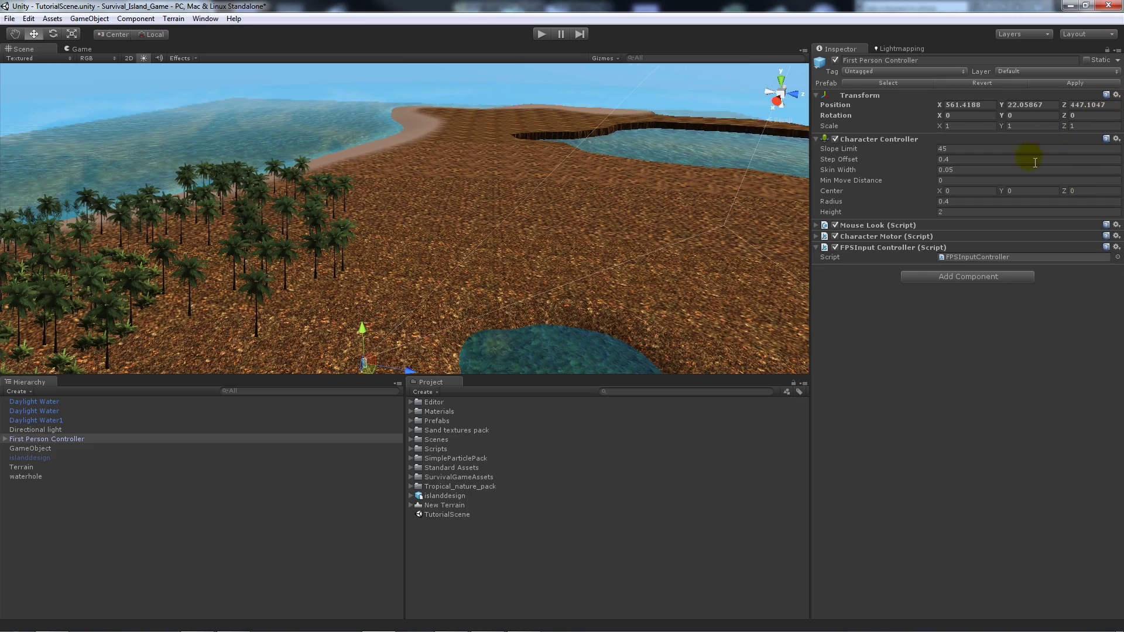
# - Lower the wind size and bending to their minimum in the terrain's wind settings
pyautogui.click(572, 221)
pyautogui.click(1024, 140)
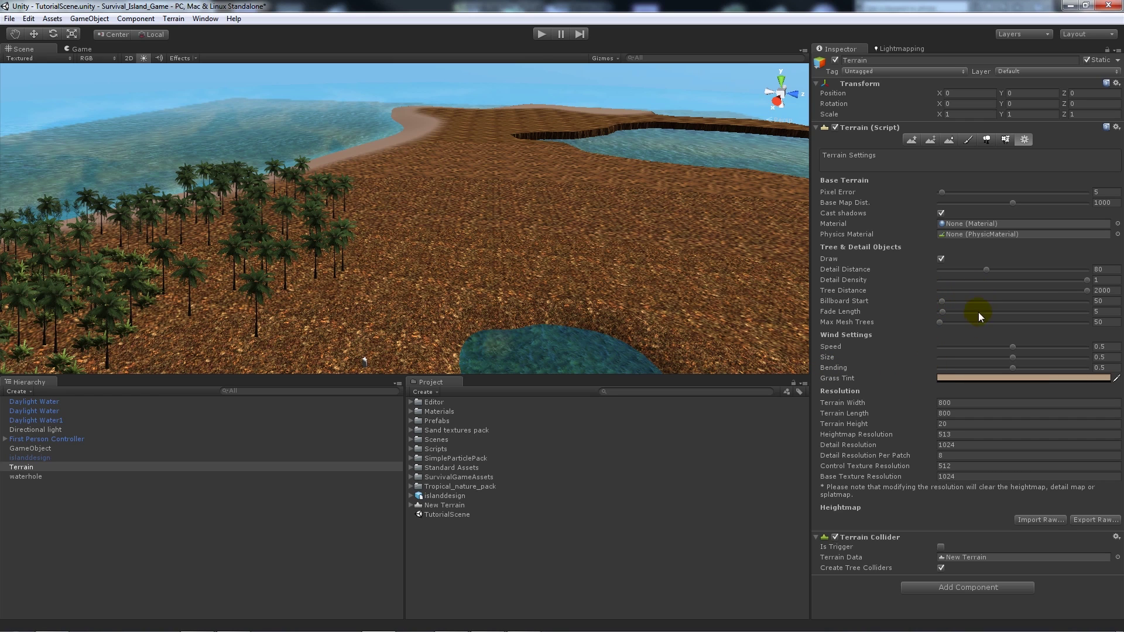
pyautogui.click(1013, 348)
pyautogui.moveTo(1019, 358); pyautogui.dragTo(940, 364)
pyautogui.moveTo(1013, 367); pyautogui.dragTo(882, 374)
# - Tint the Directional light pale yellow with a color of RGB 241, 253, 186
pyautogui.click(40, 431)
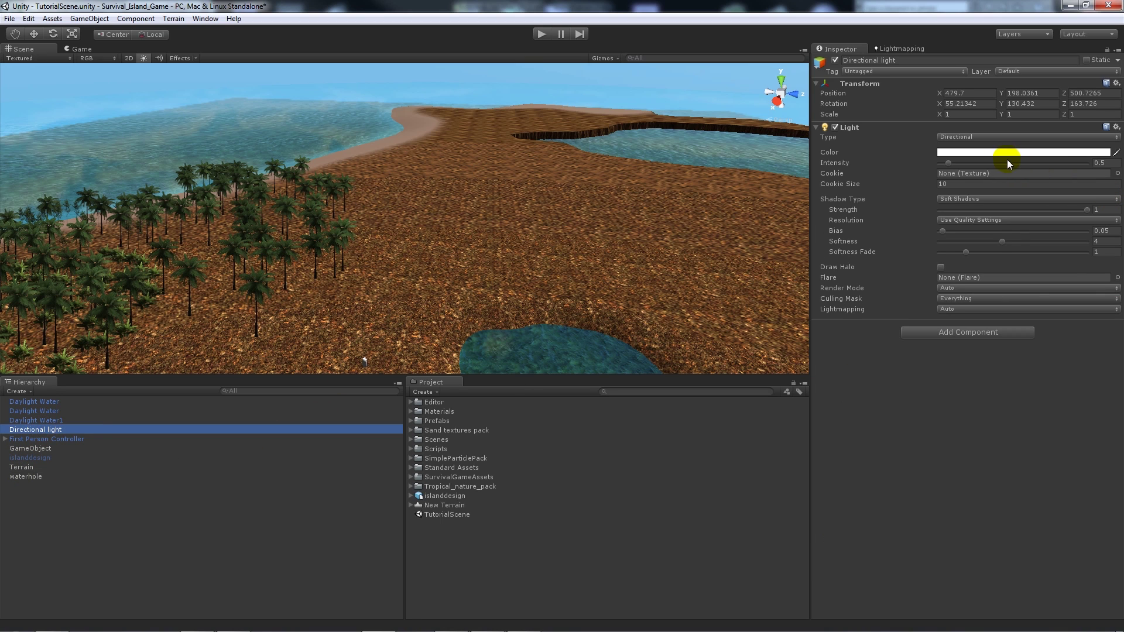
pyautogui.click(995, 153)
pyautogui.click(607, 316)
pyautogui.click(584, 290)
pyautogui.moveTo(584, 289); pyautogui.dragTo(537, 252)
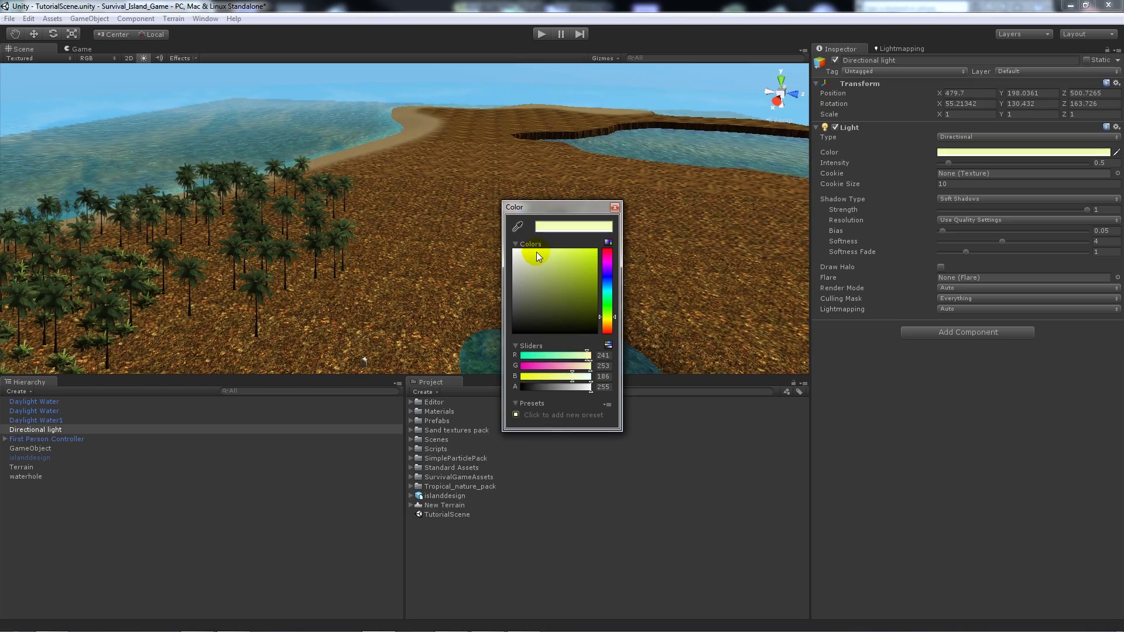
pyautogui.click(614, 207)
# - Move the First Person Controller into the palm forest, to about X 640, Z 324
pyautogui.moveTo(328, 256); pyautogui.dragTo(566, 239)
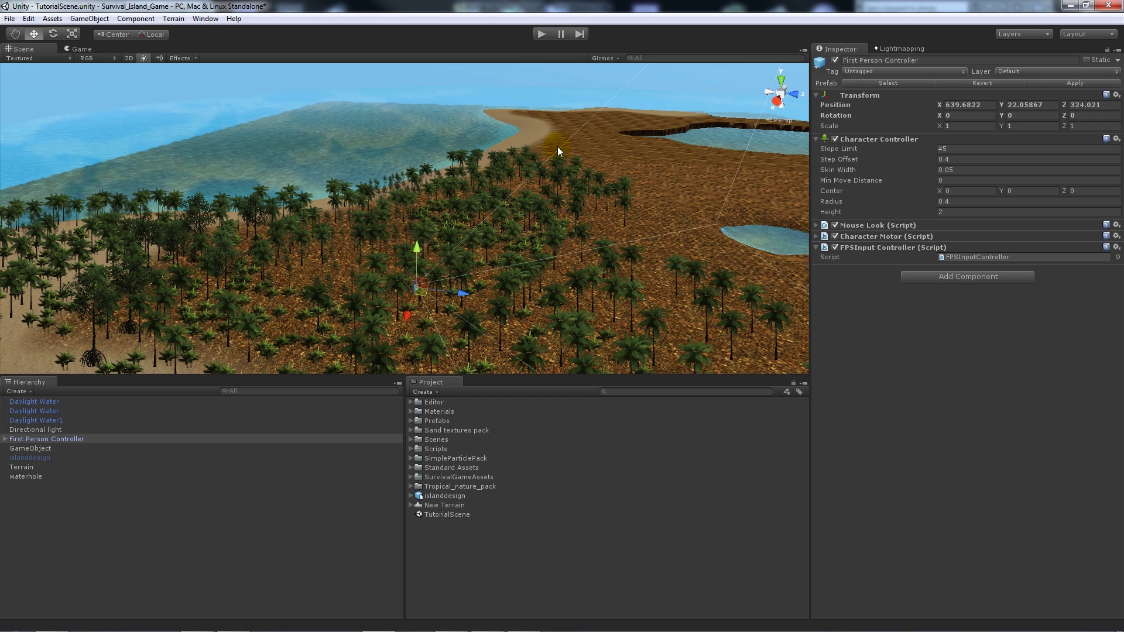
# - Examine the whole island from directly above and from angled perspective views, including the palm-covered peninsula and surrounding water
pyautogui.scroll(-10, 550, 144)
pyautogui.click(779, 80)
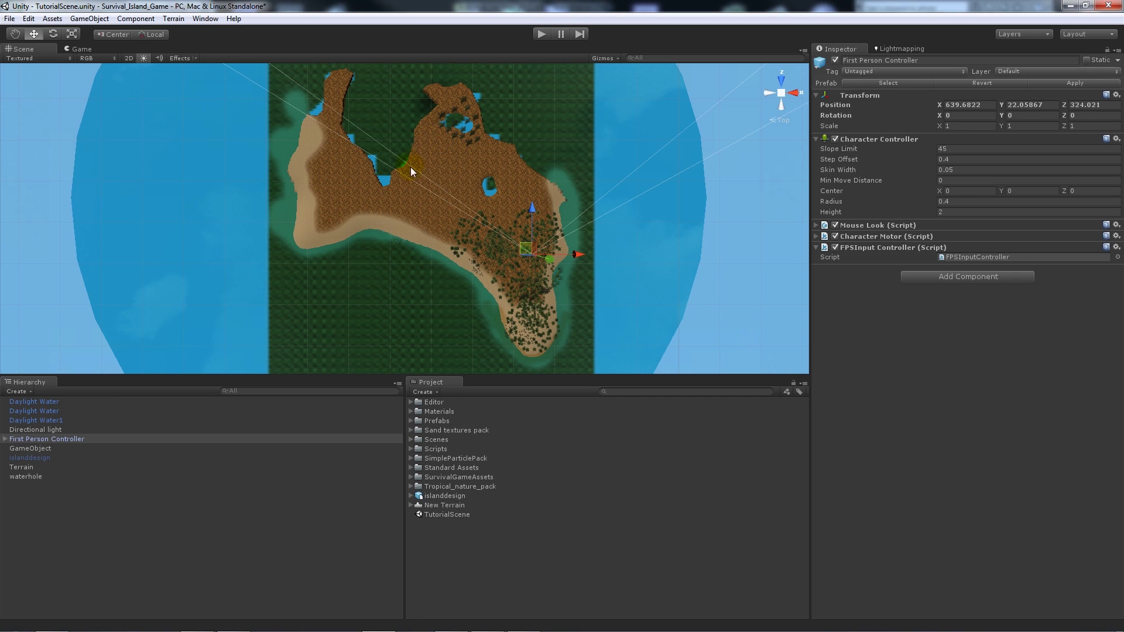
pyautogui.moveTo(476, 124); pyautogui.dragTo(268, 72, button='right')
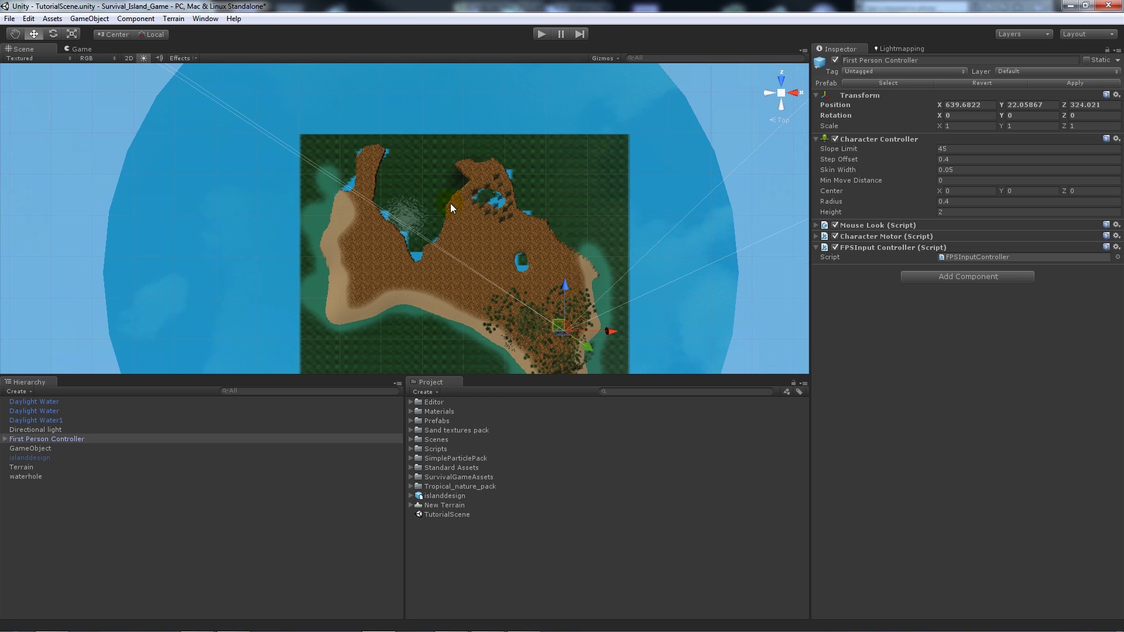
pyautogui.scroll(5, 492, 257)
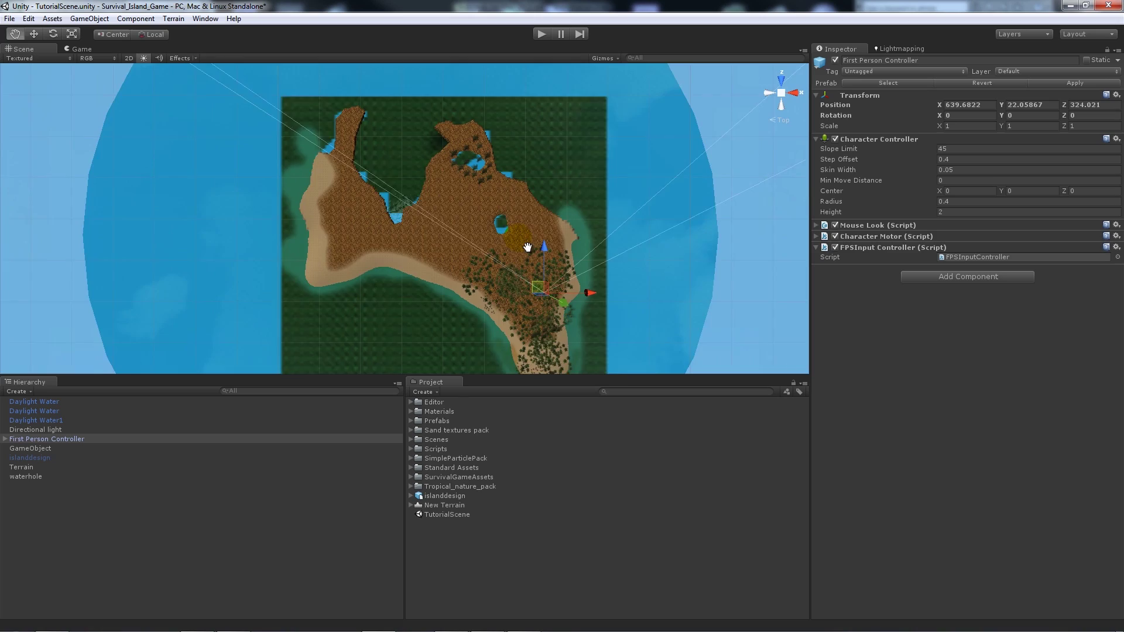
pyautogui.moveTo(556, 272); pyautogui.dragTo(432, 175, button='middle')
pyautogui.scroll(-6, 489, 234)
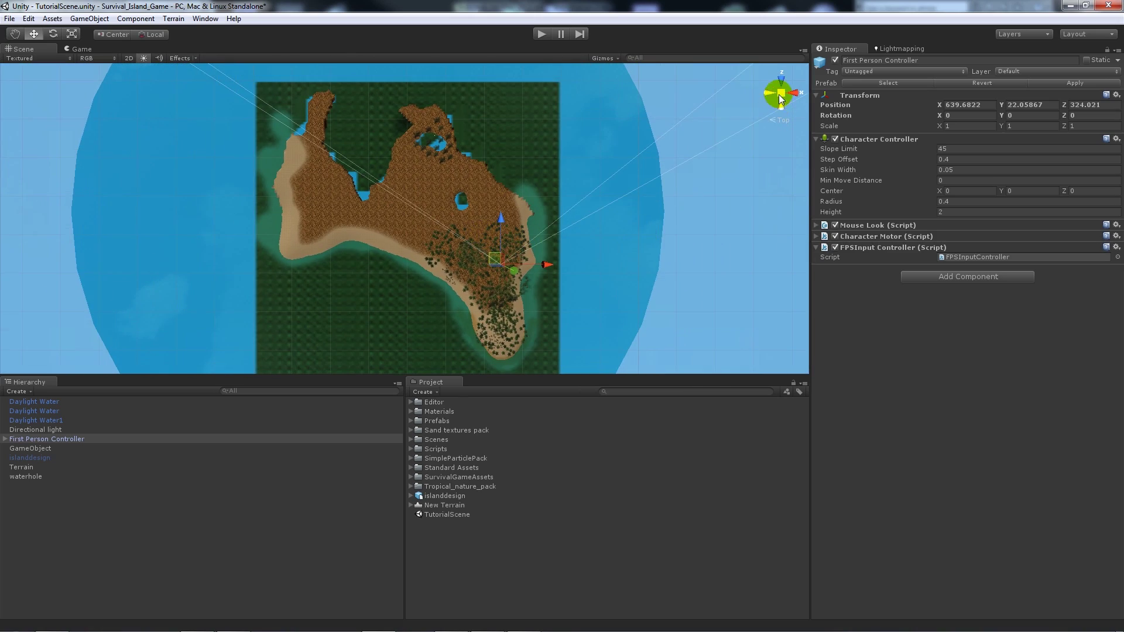
pyautogui.click(781, 93)
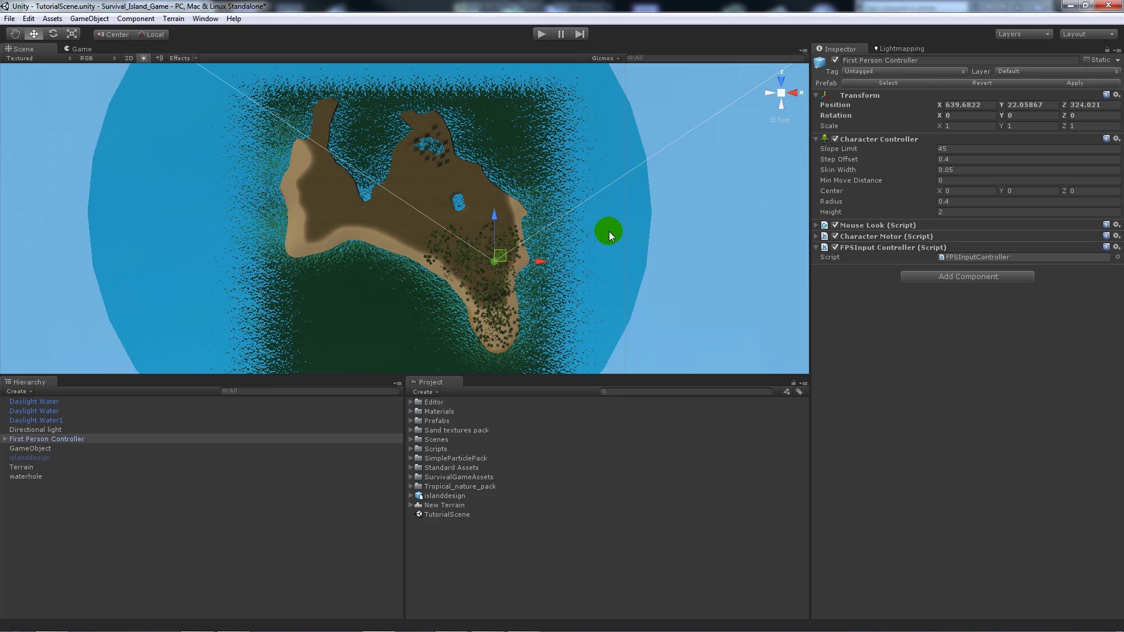
pyautogui.keyDown('alt'); pyautogui.moveTo(581, 261); pyautogui.dragTo(437, 92); pyautogui.keyUp('alt')
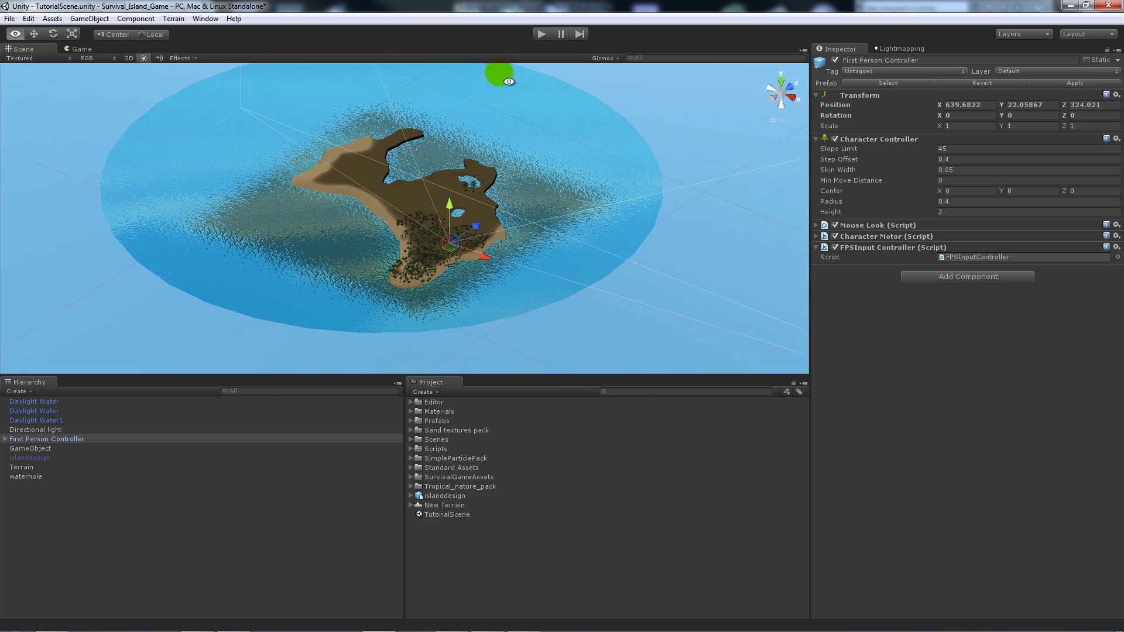
pyautogui.click(779, 94)
pyautogui.keyDown('alt'); pyautogui.moveTo(546, 275); pyautogui.dragTo(528, 110); pyautogui.keyUp('alt')
pyautogui.click(529, 108)
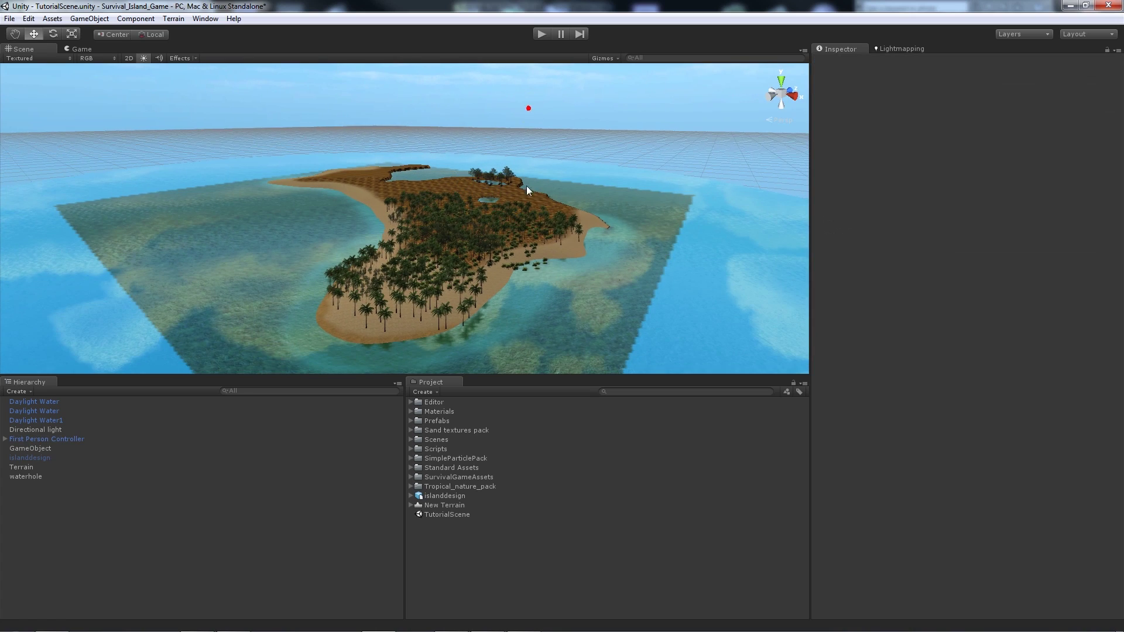
pyautogui.scroll(4, 613, 207)
pyautogui.moveTo(539, 256); pyautogui.dragTo(543, 215, button='middle')
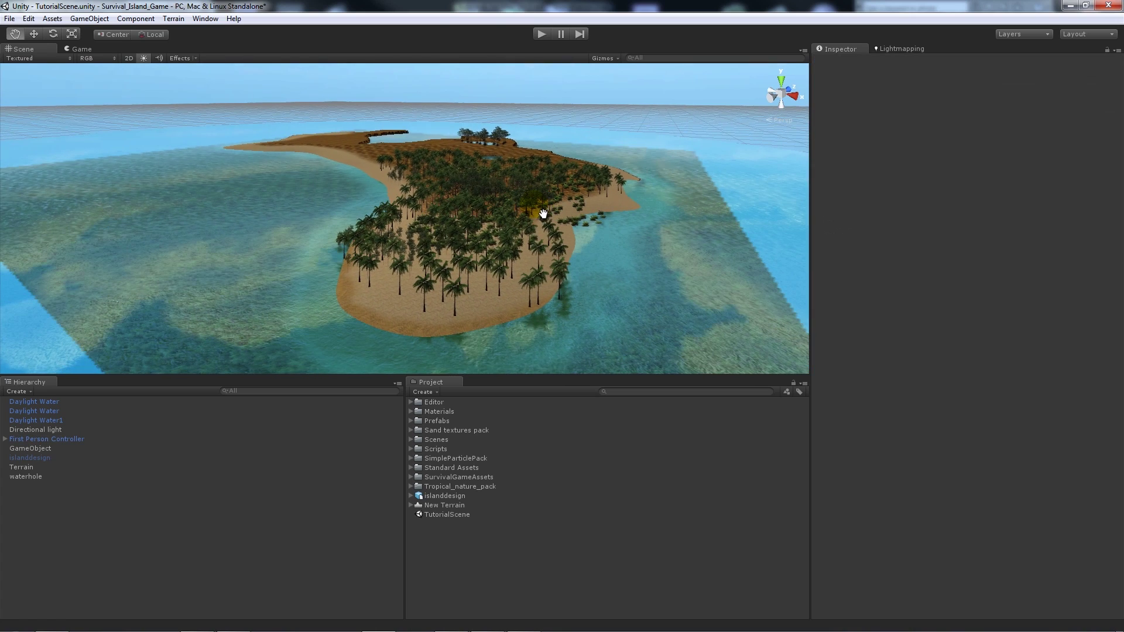